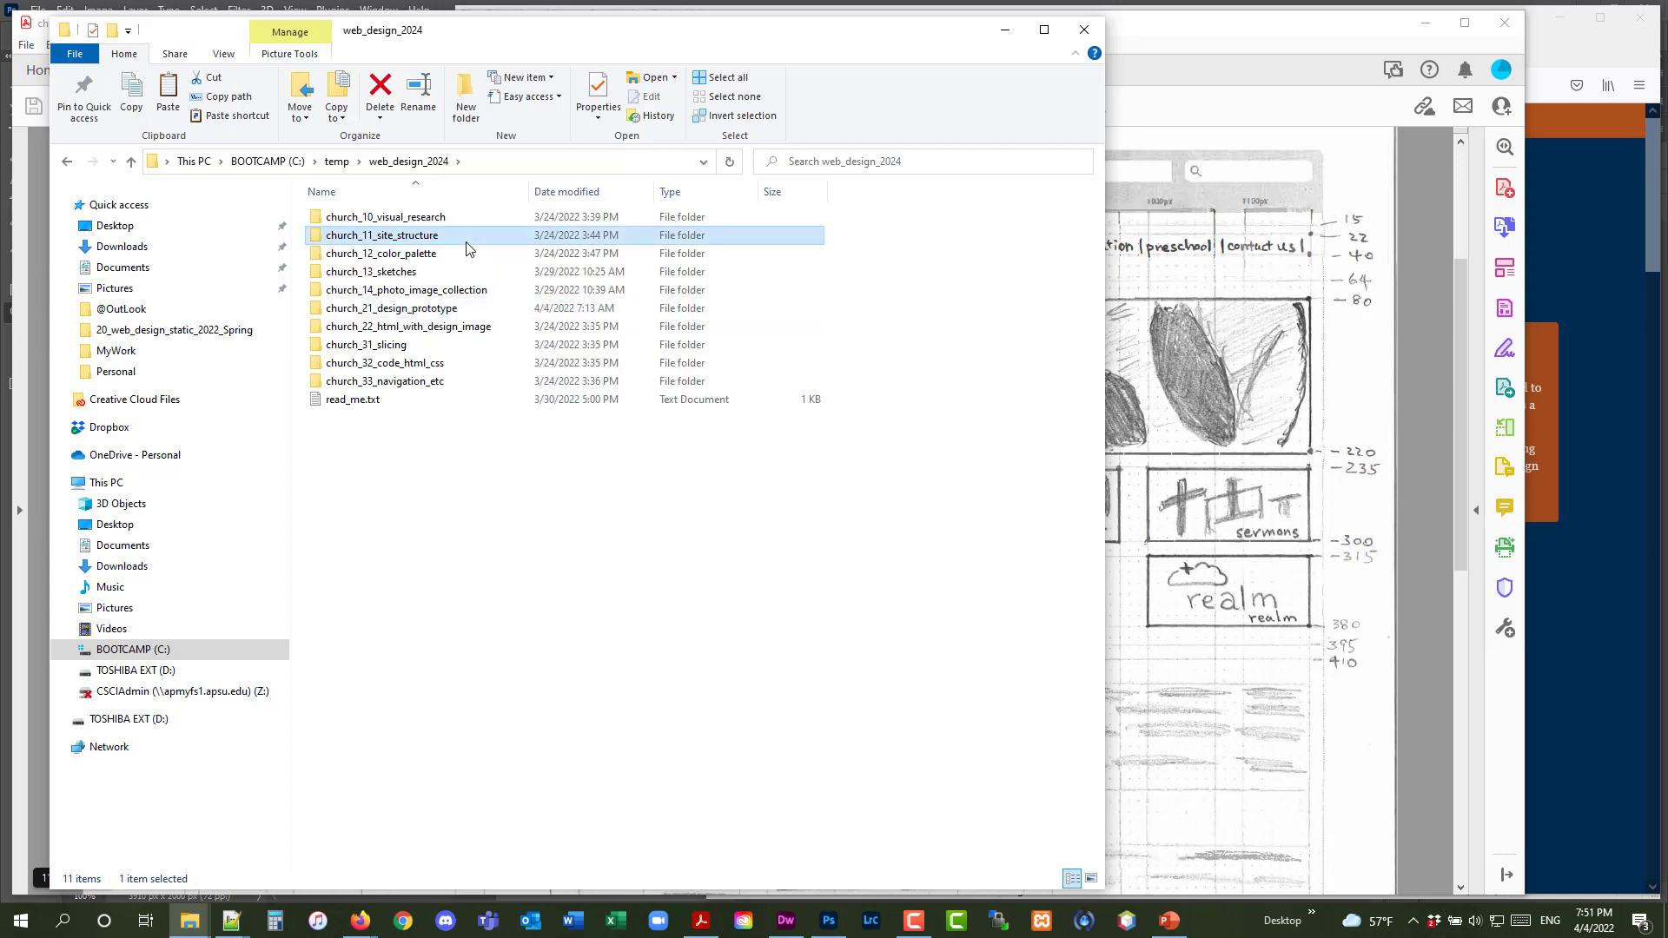
Open church_site_structure.txt in Notepad++ and review its main sections and the list of shortcut images
{"action": "right_click", "coordinate": [365, 224]}
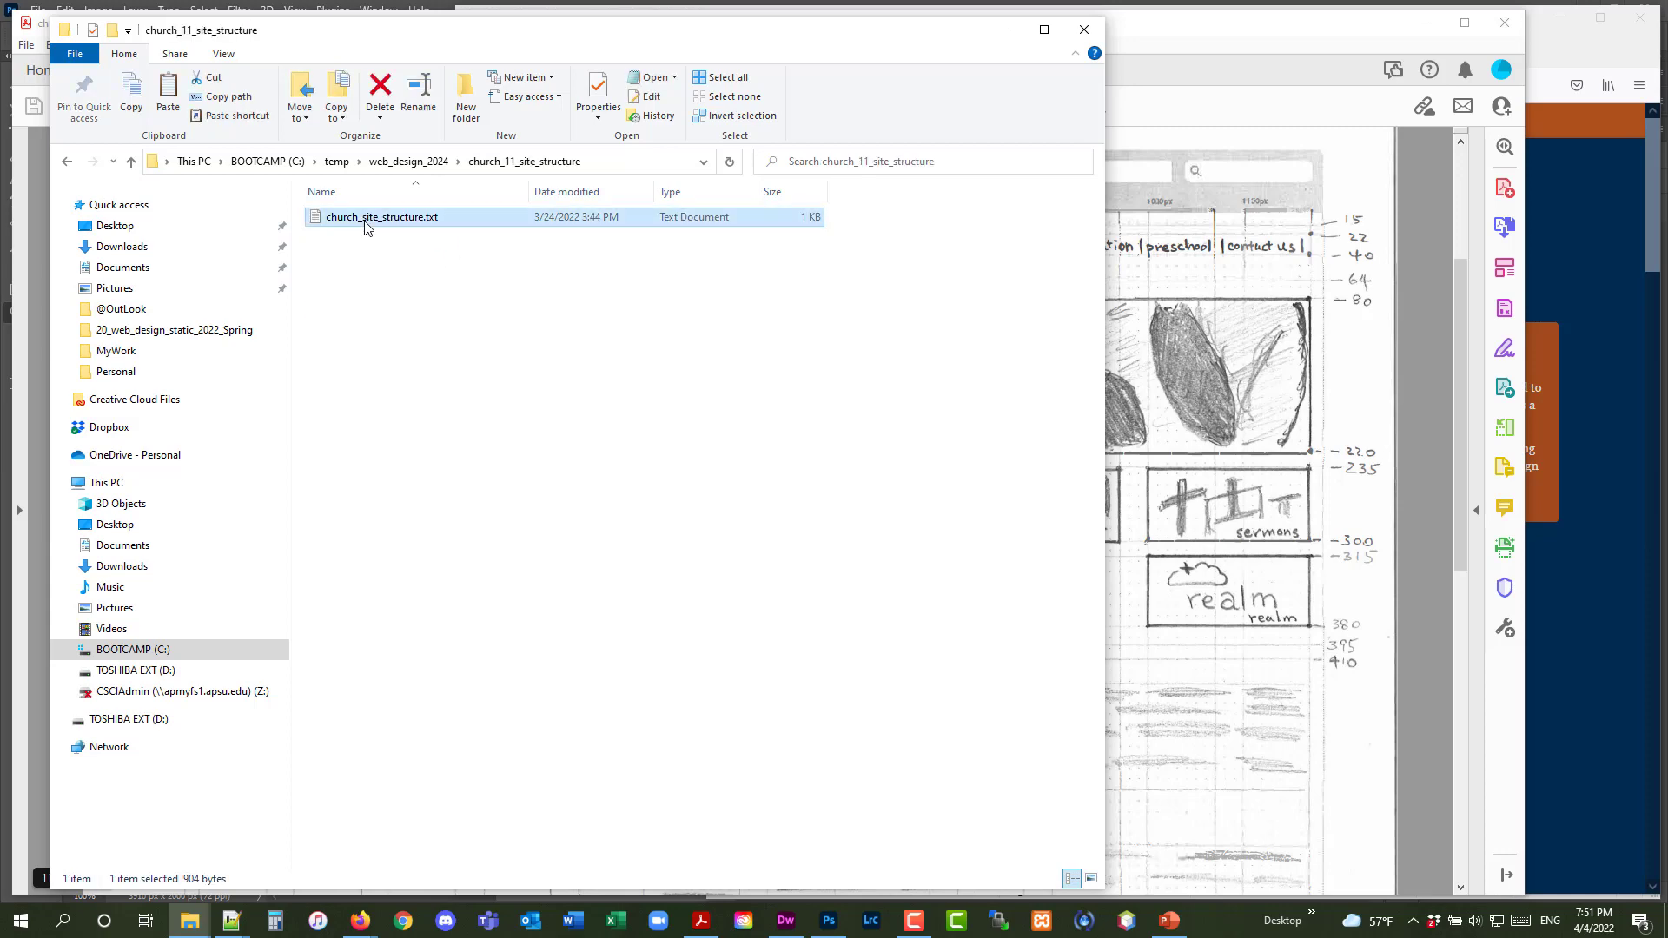
{"action": "left_click", "coordinate": [402, 365]}
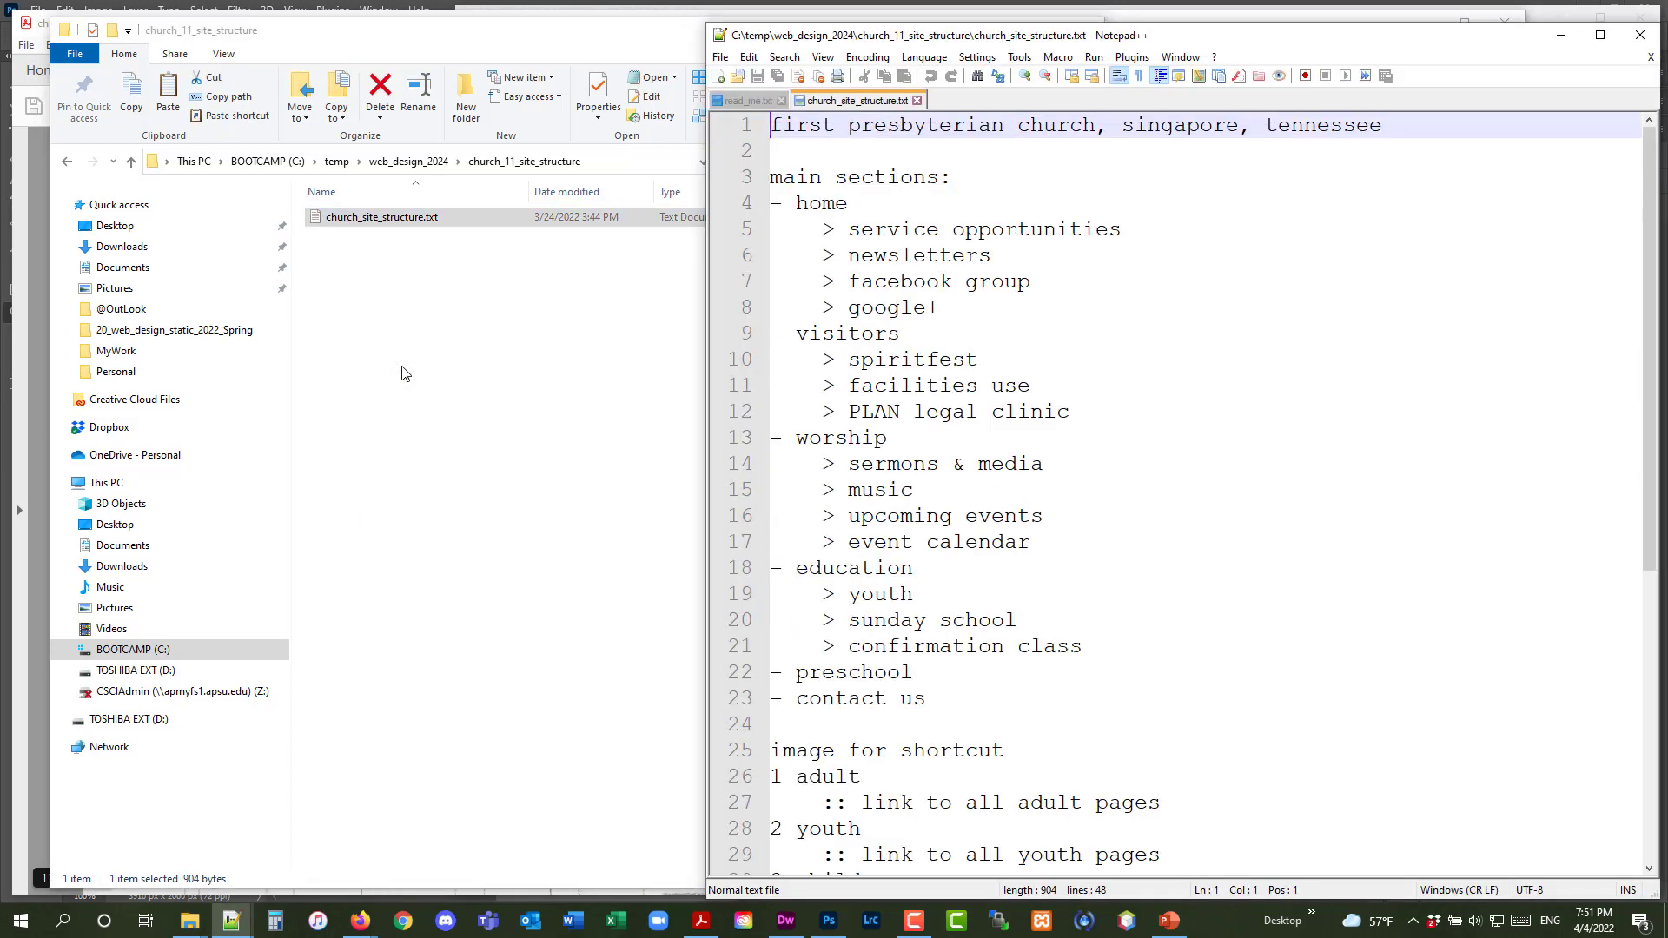
{"action": "scroll", "coordinate": [868, 205], "scroll_direction": "down", "scroll_amount": 6}
{"action": "scroll", "coordinate": [875, 224], "scroll_direction": "up", "scroll_amount": 7}
{"action": "left_click_drag", "start_coordinate": [772, 202], "coordinate": [1052, 692]}
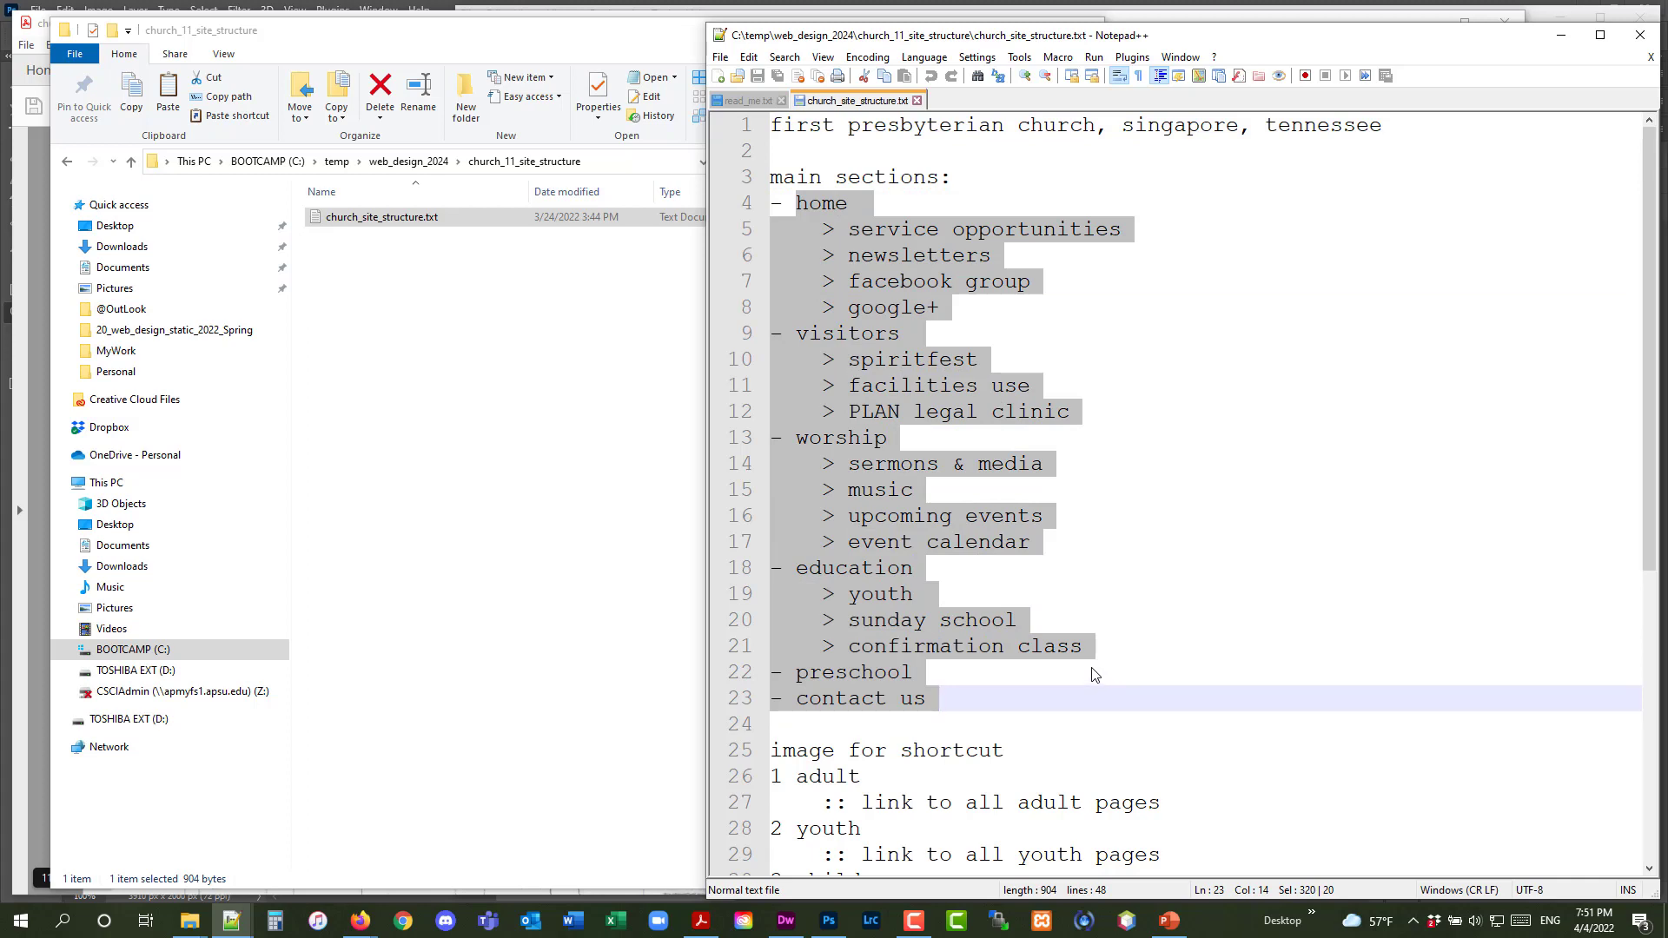
{"action": "scroll", "coordinate": [1094, 675], "scroll_direction": "down", "scroll_amount": 7}
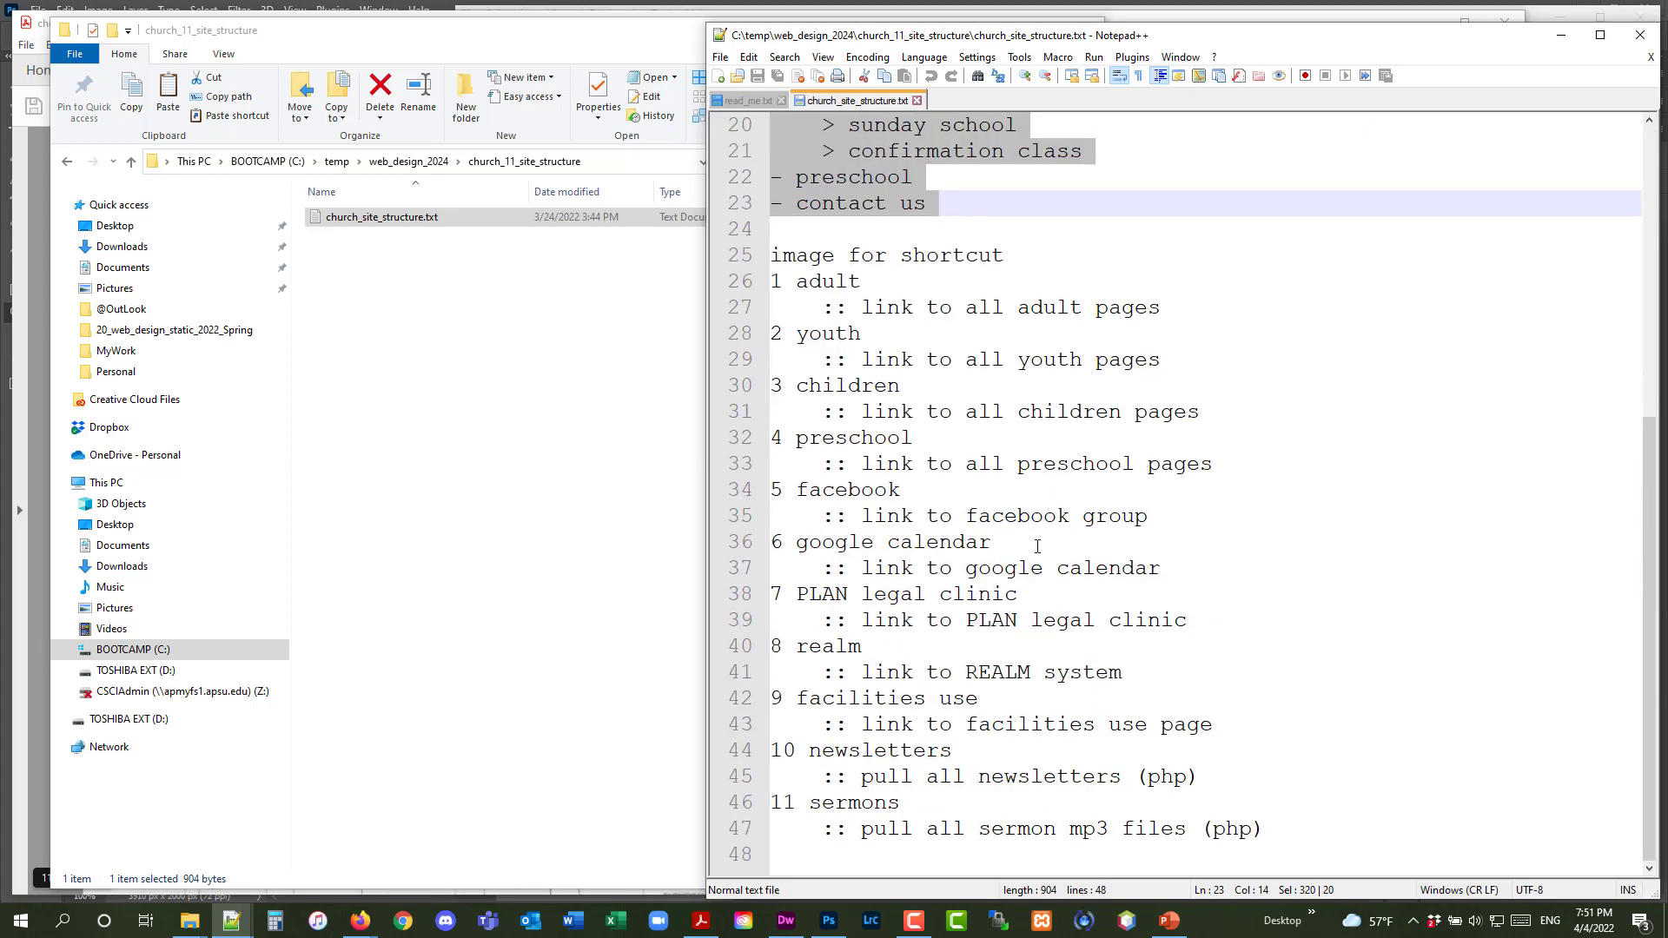
{"action": "scroll", "coordinate": [910, 356], "scroll_direction": "up", "scroll_amount": 7}
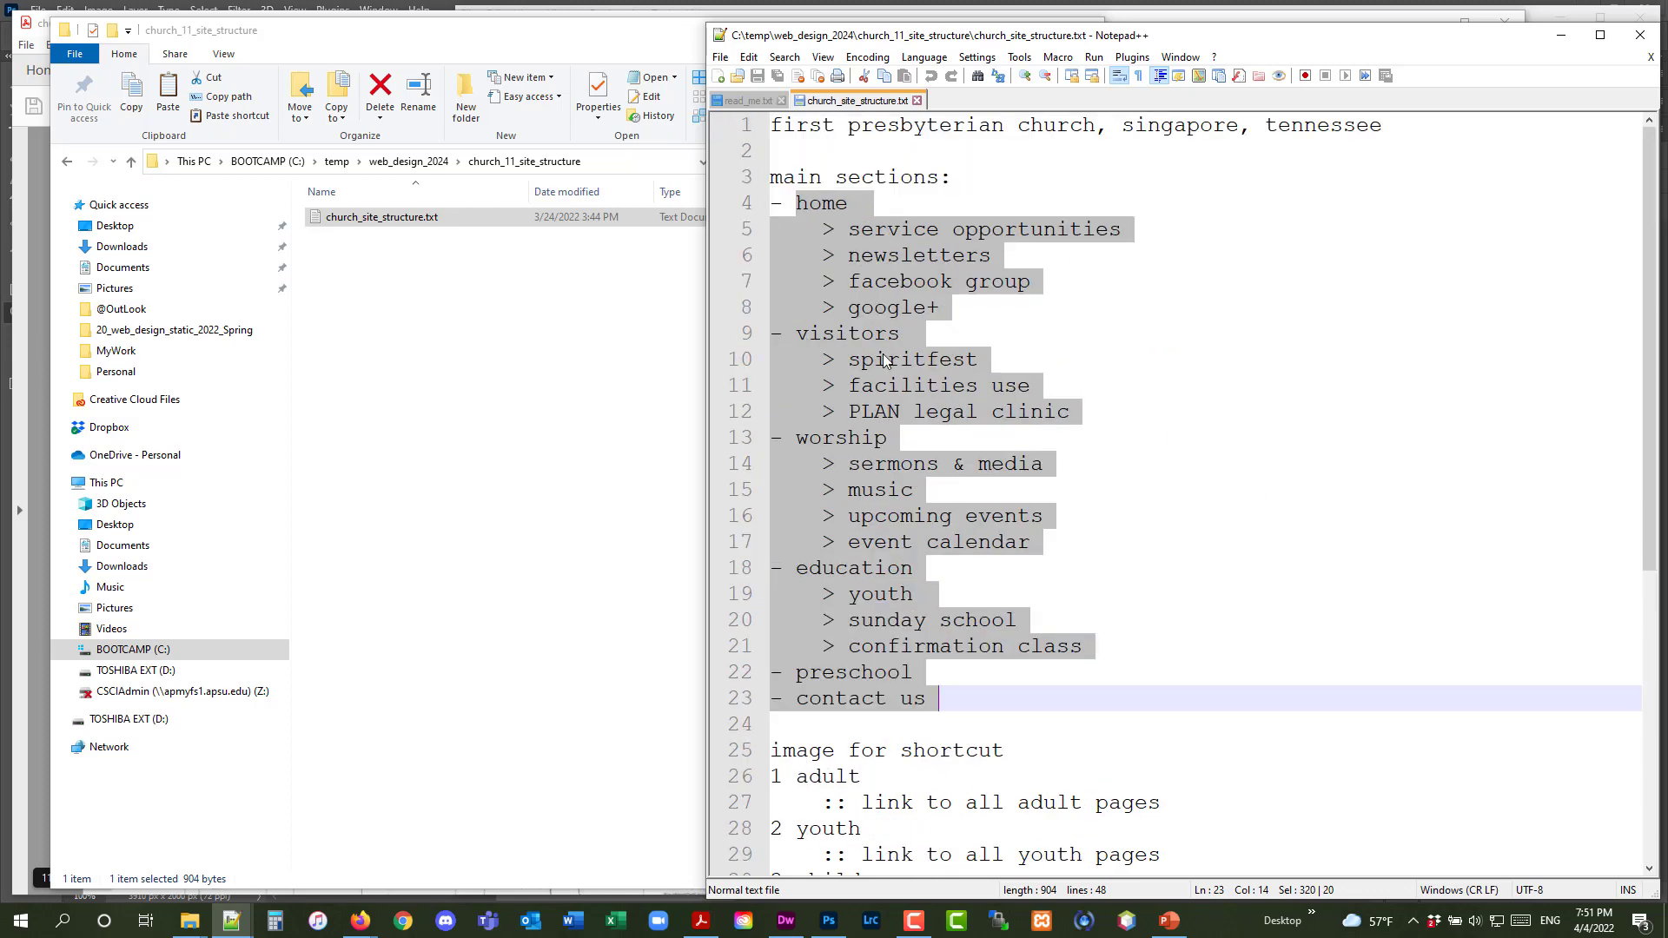
Compare the main sections in the site structure file with the navigation drawn in church_design_sketch.pdf in Acrobat
{"action": "left_click", "coordinate": [699, 922]}
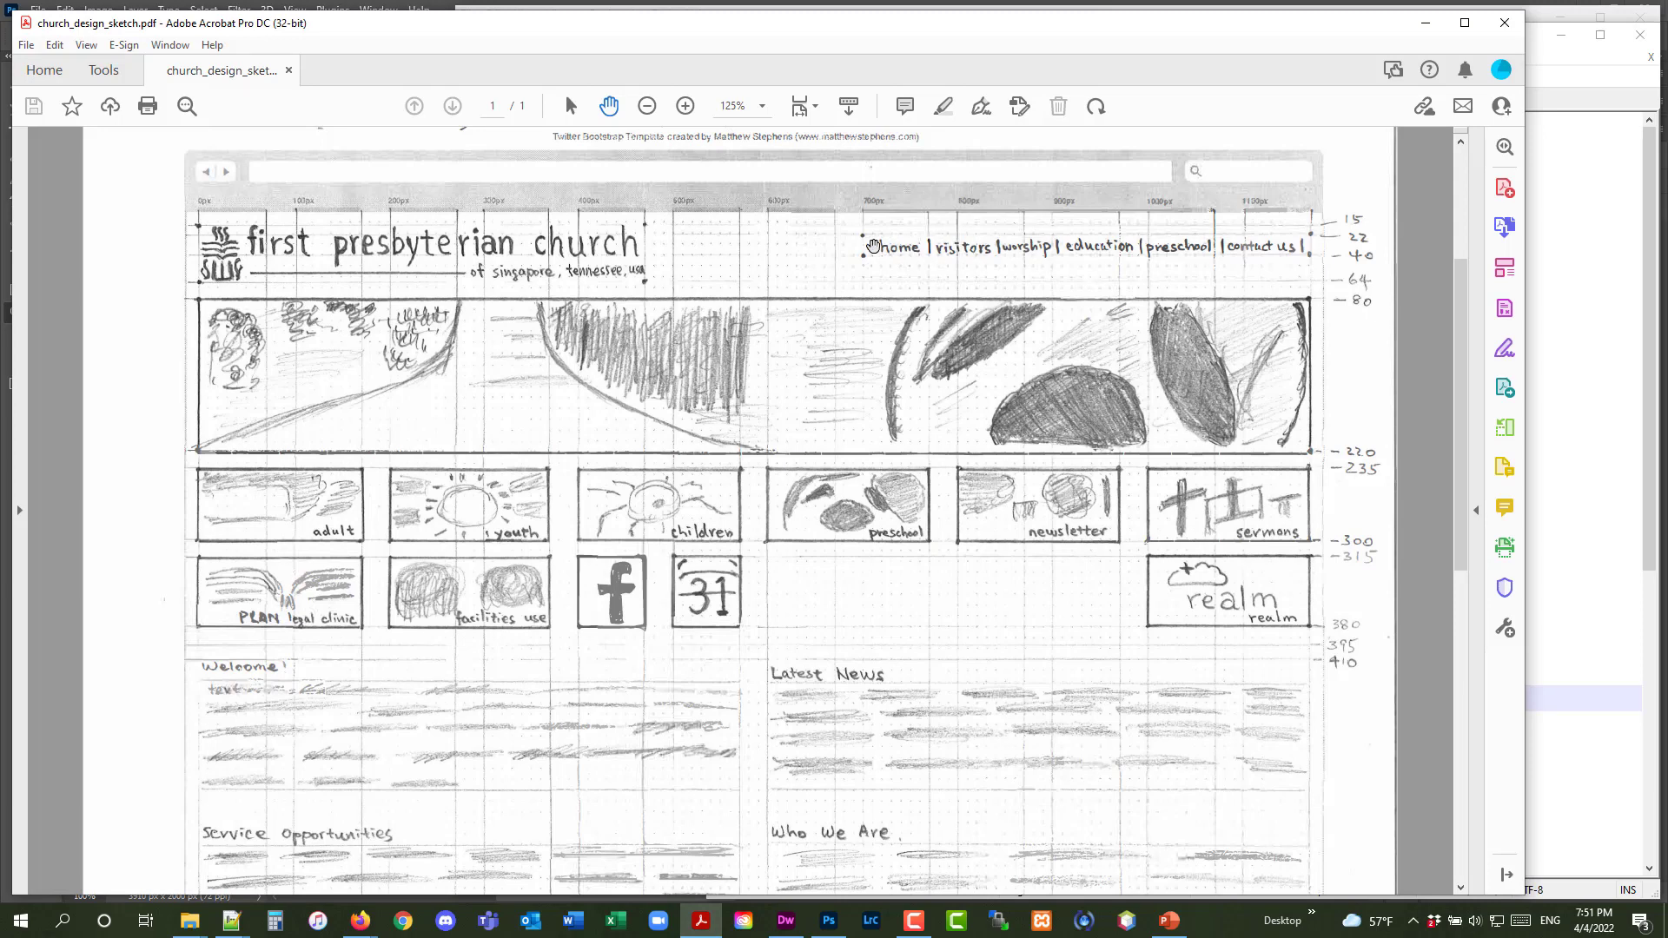
{"action": "left_click", "coordinate": [1541, 278]}
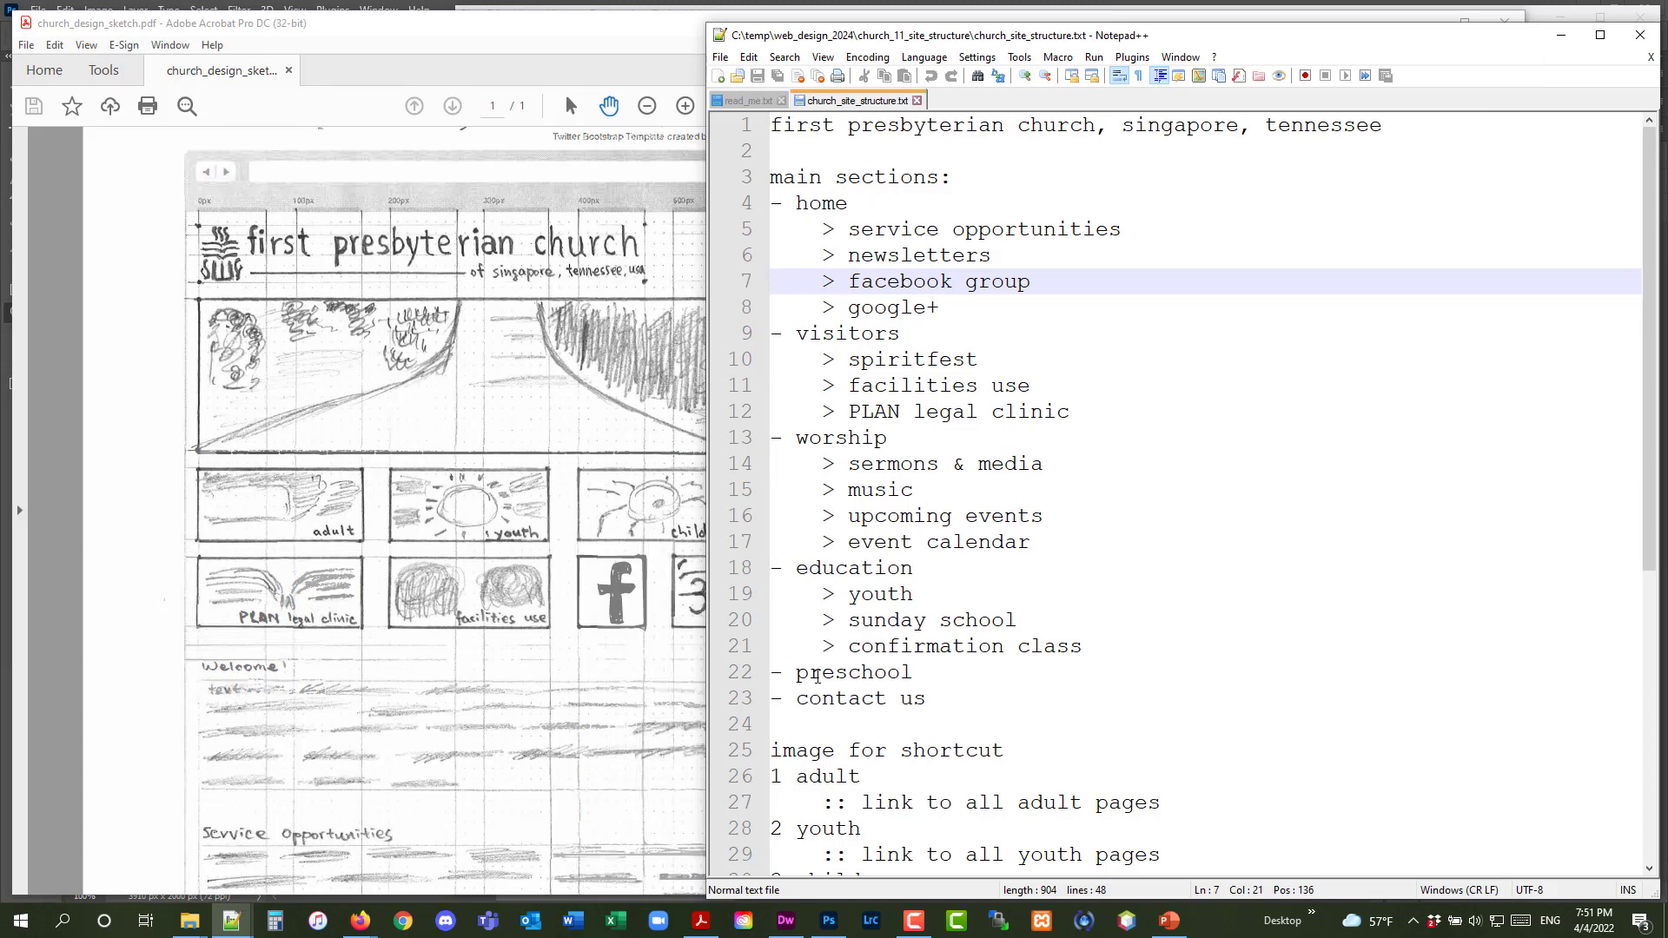
{"action": "left_click", "coordinate": [531, 407]}
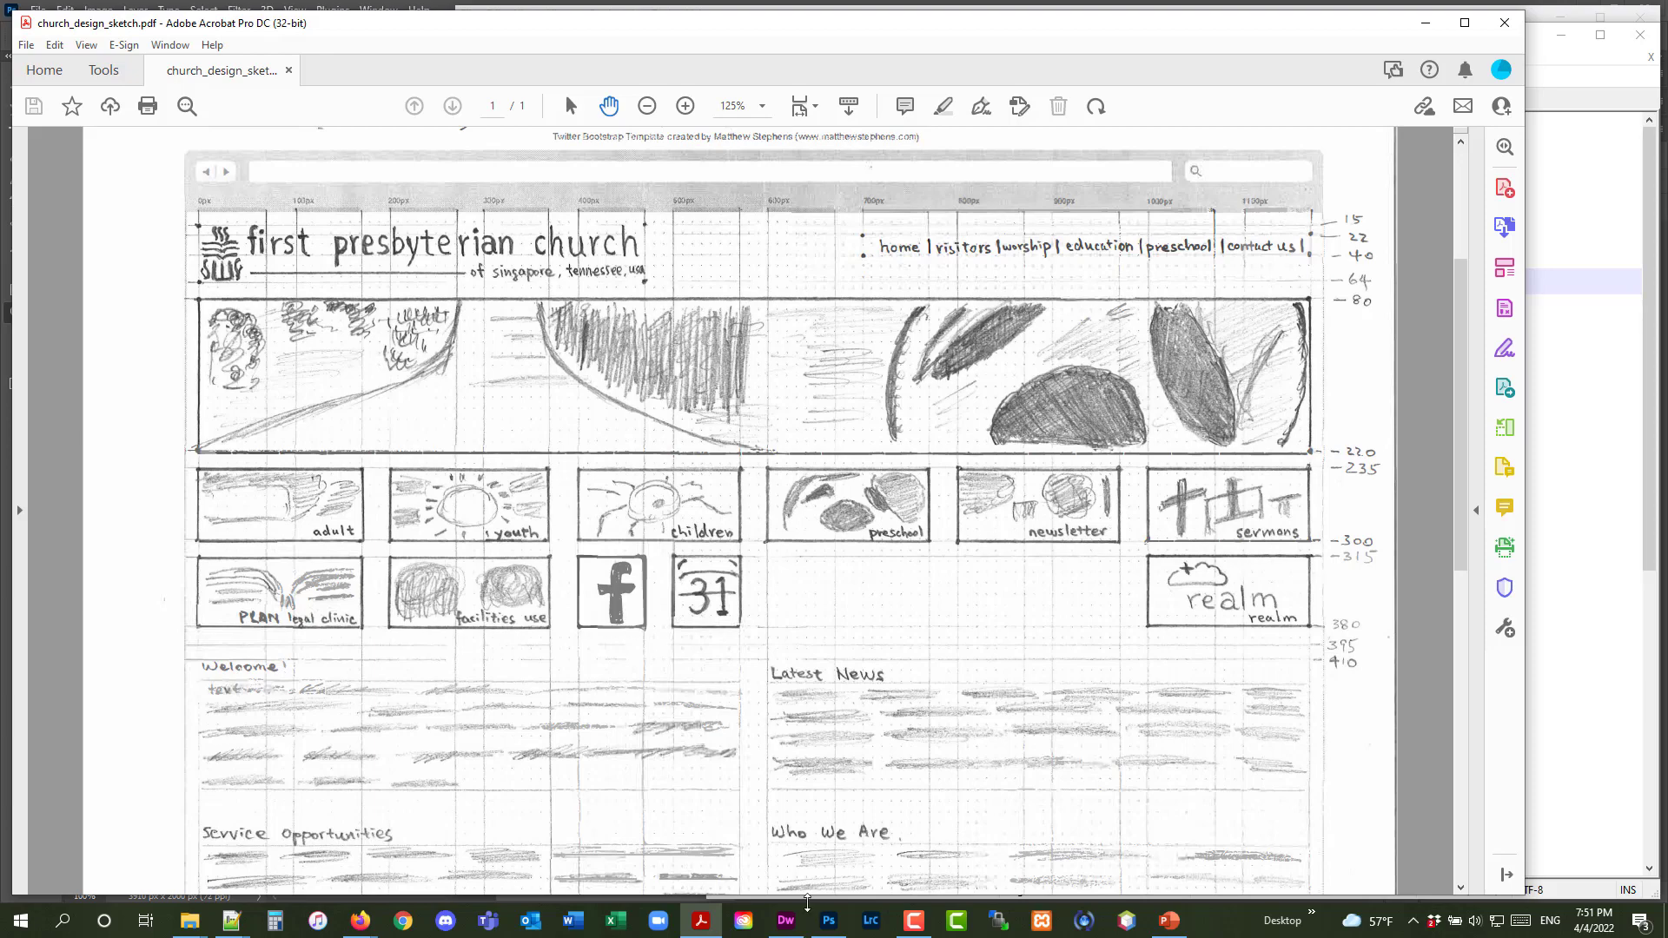
Switch to index.psd in Photoshop and check its header area against the top navigation in the Acrobat design sketch
{"action": "mouse_move", "coordinate": [829, 922]}
{"action": "left_click", "coordinate": [829, 834]}
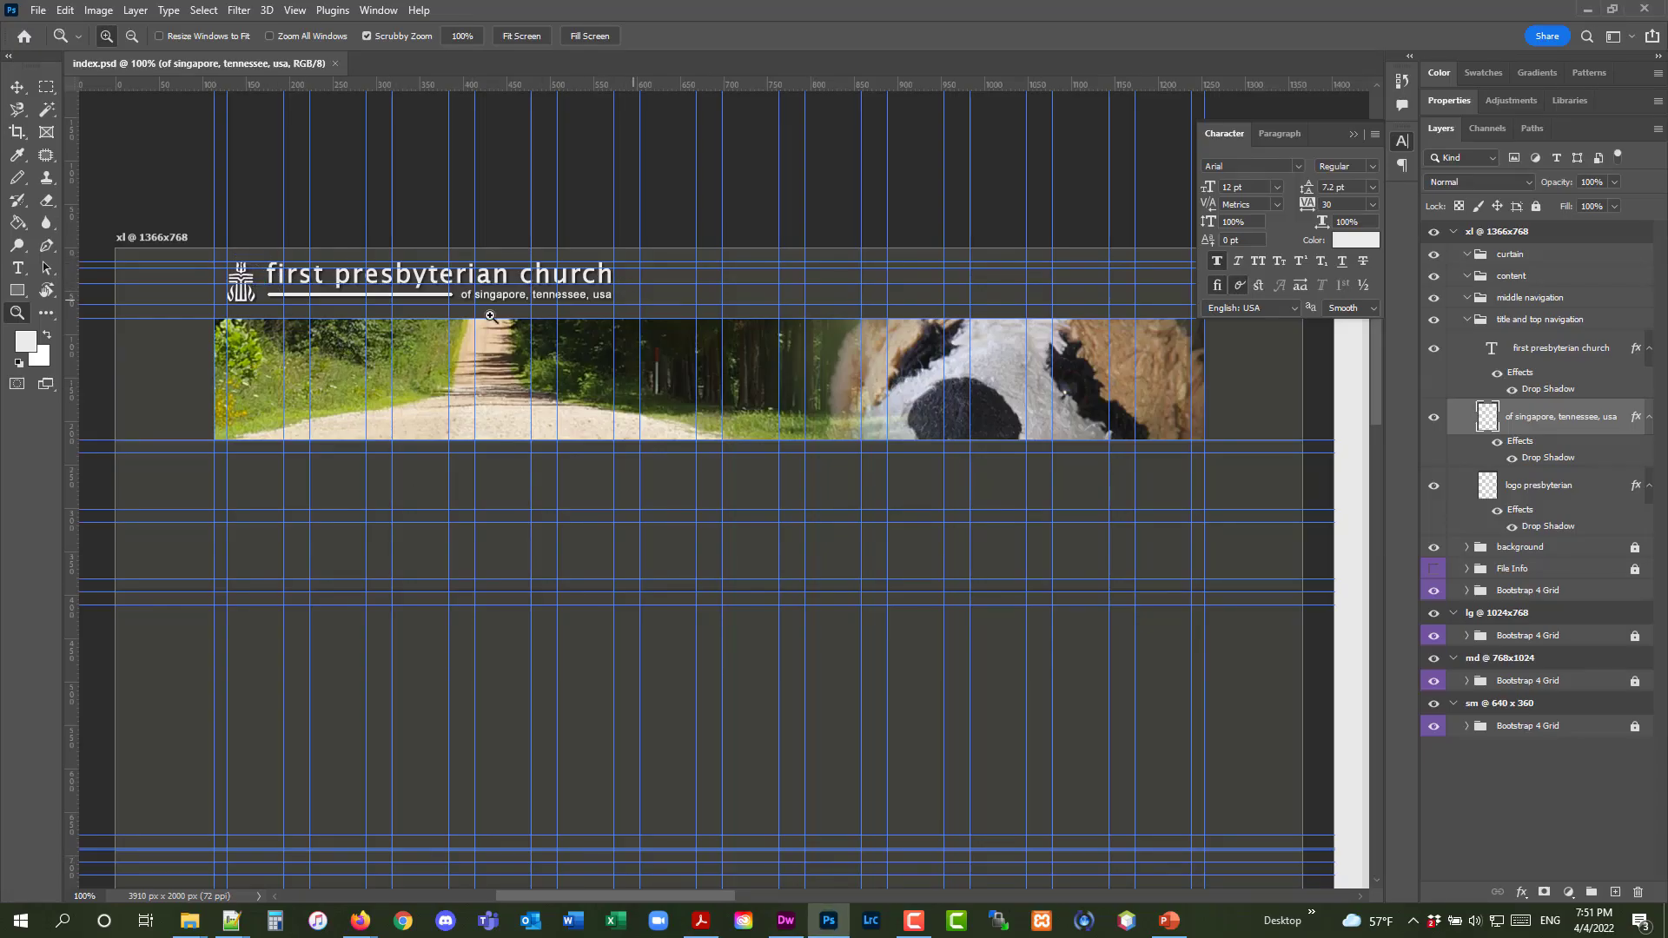
{"action": "left_click", "coordinate": [18, 88]}
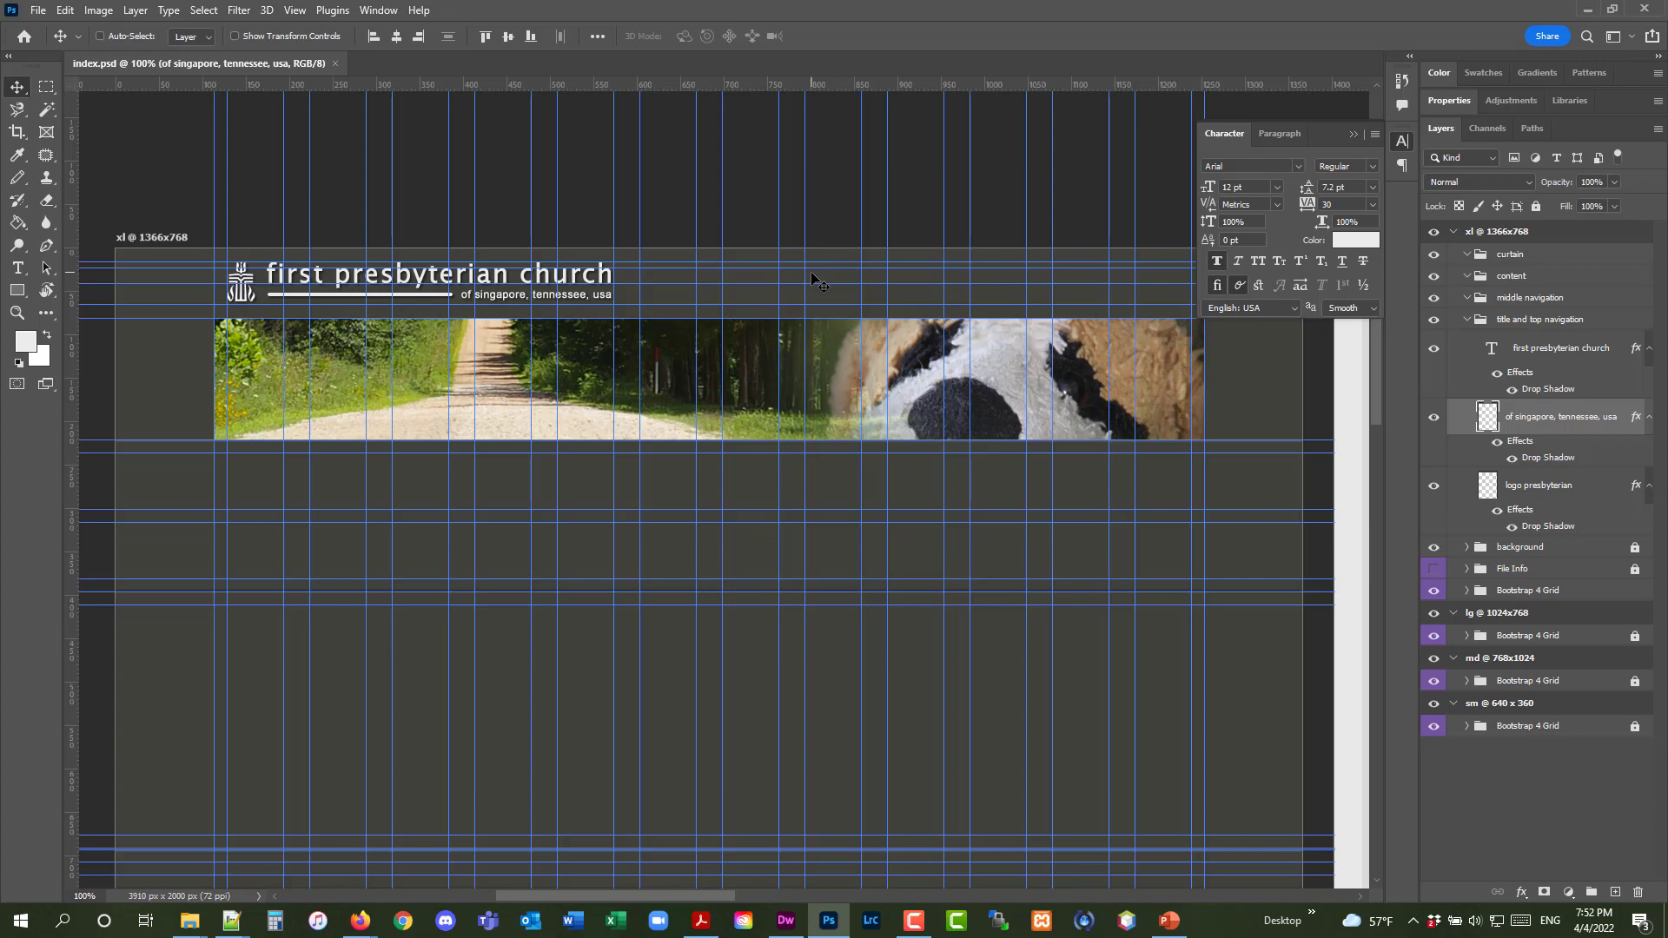
{"action": "scroll", "coordinate": [815, 283], "scroll_direction": "up", "scroll_amount": 2}
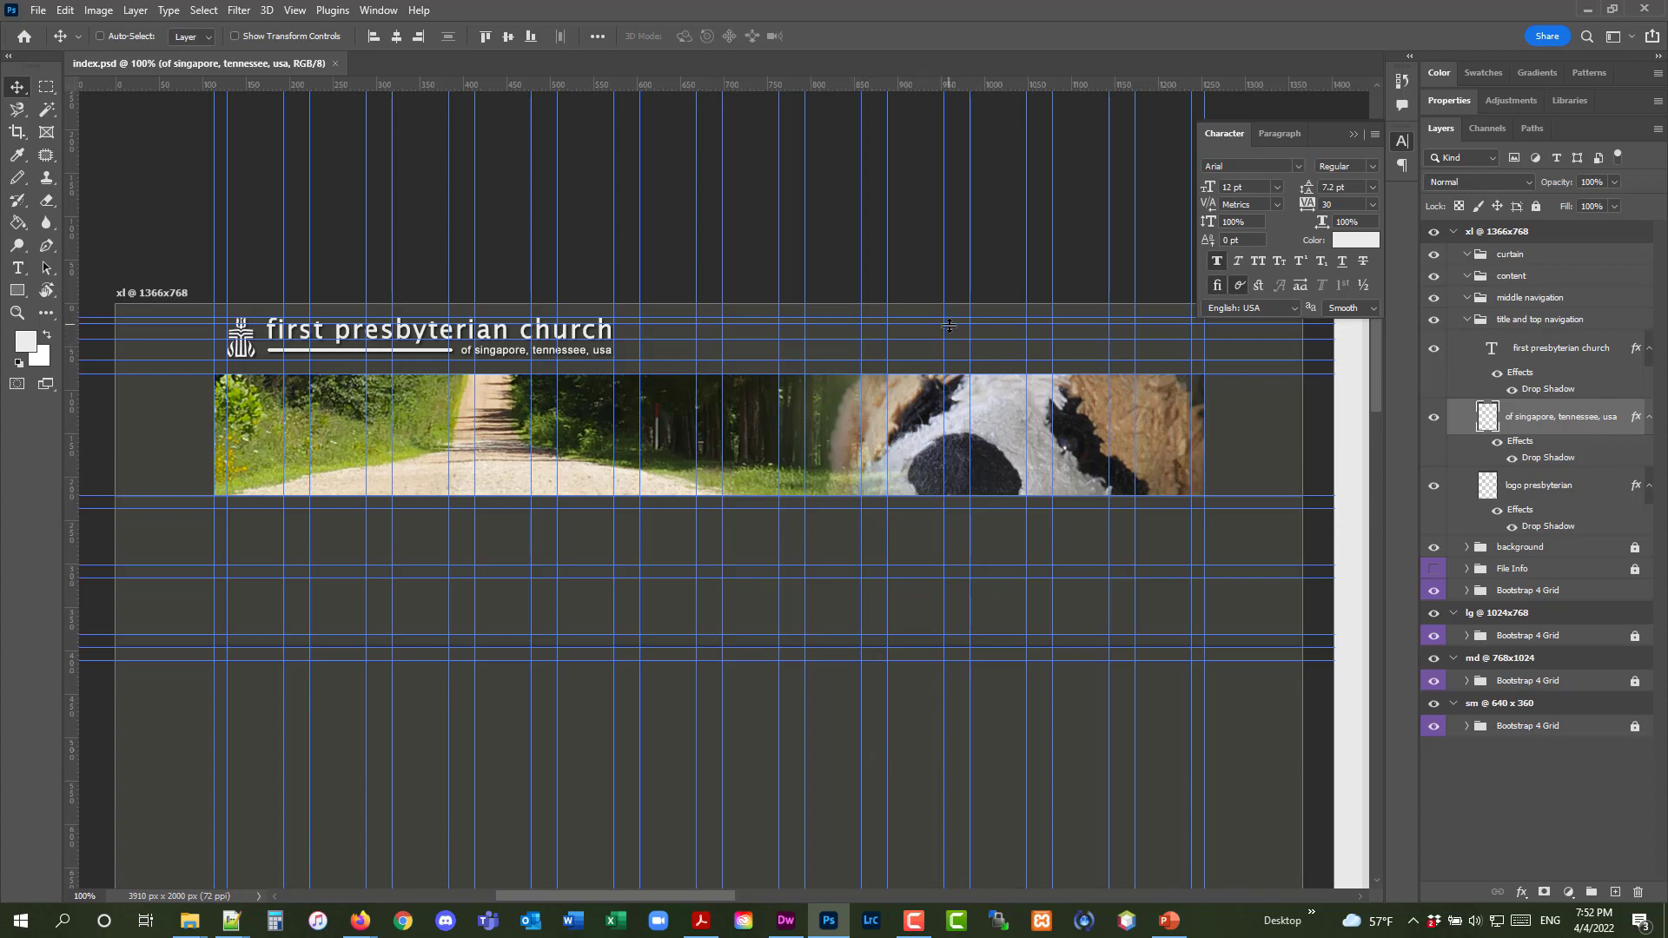
{"action": "left_click", "coordinate": [701, 919]}
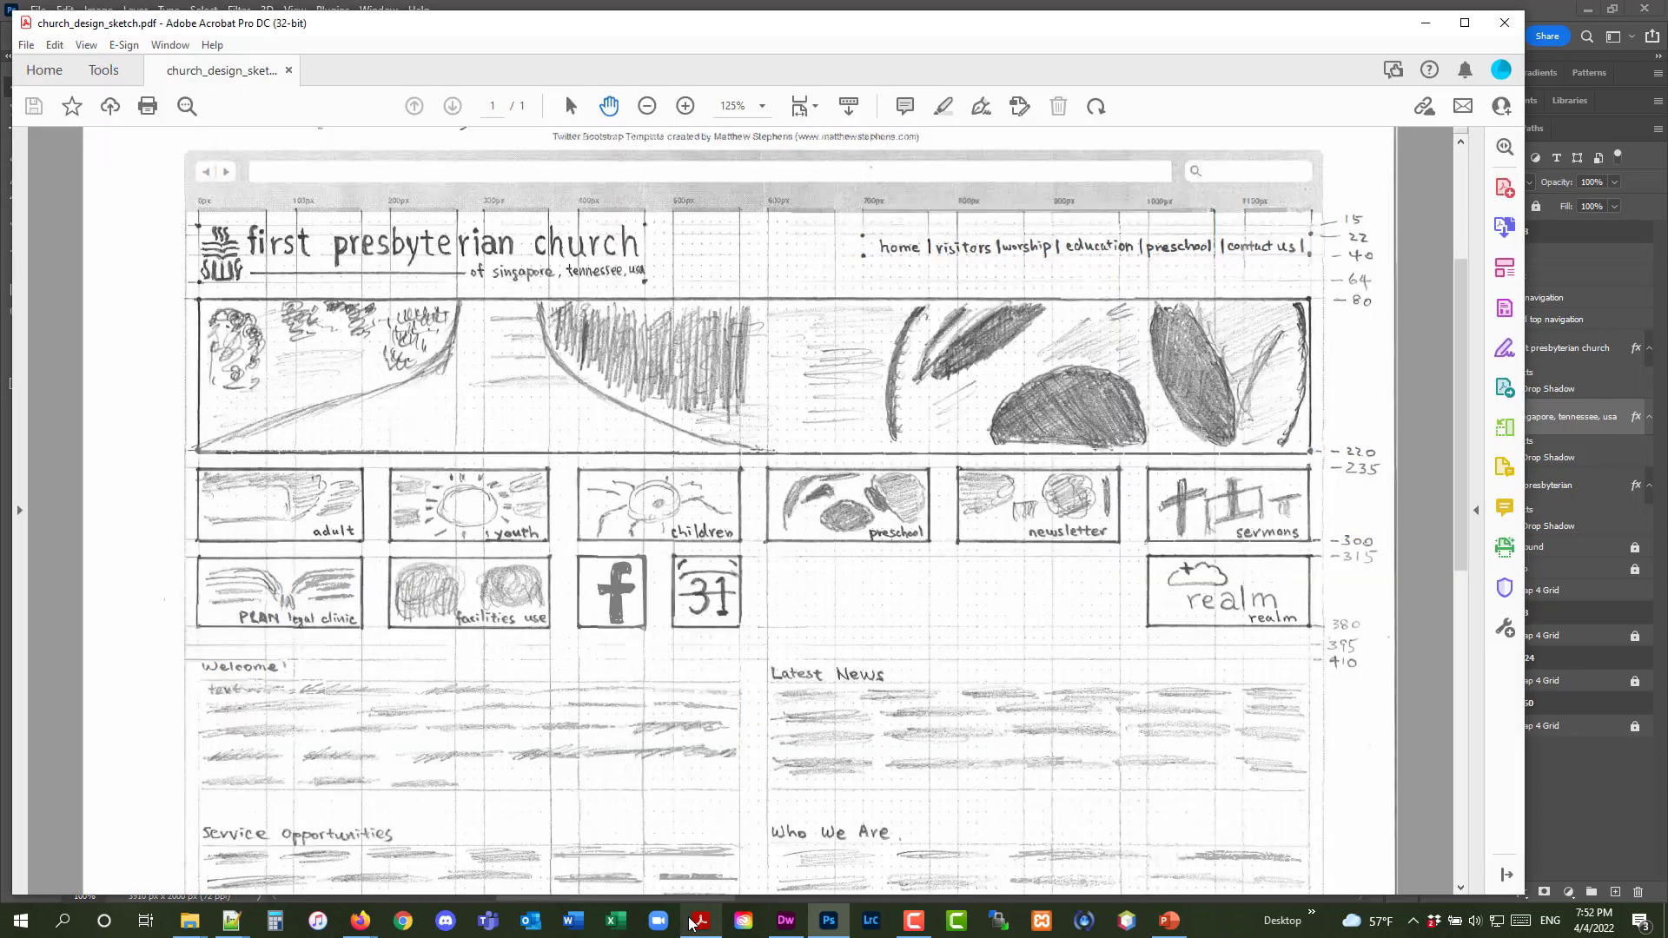
{"action": "scroll", "coordinate": [888, 325], "scroll_direction": "up", "scroll_amount": 1}
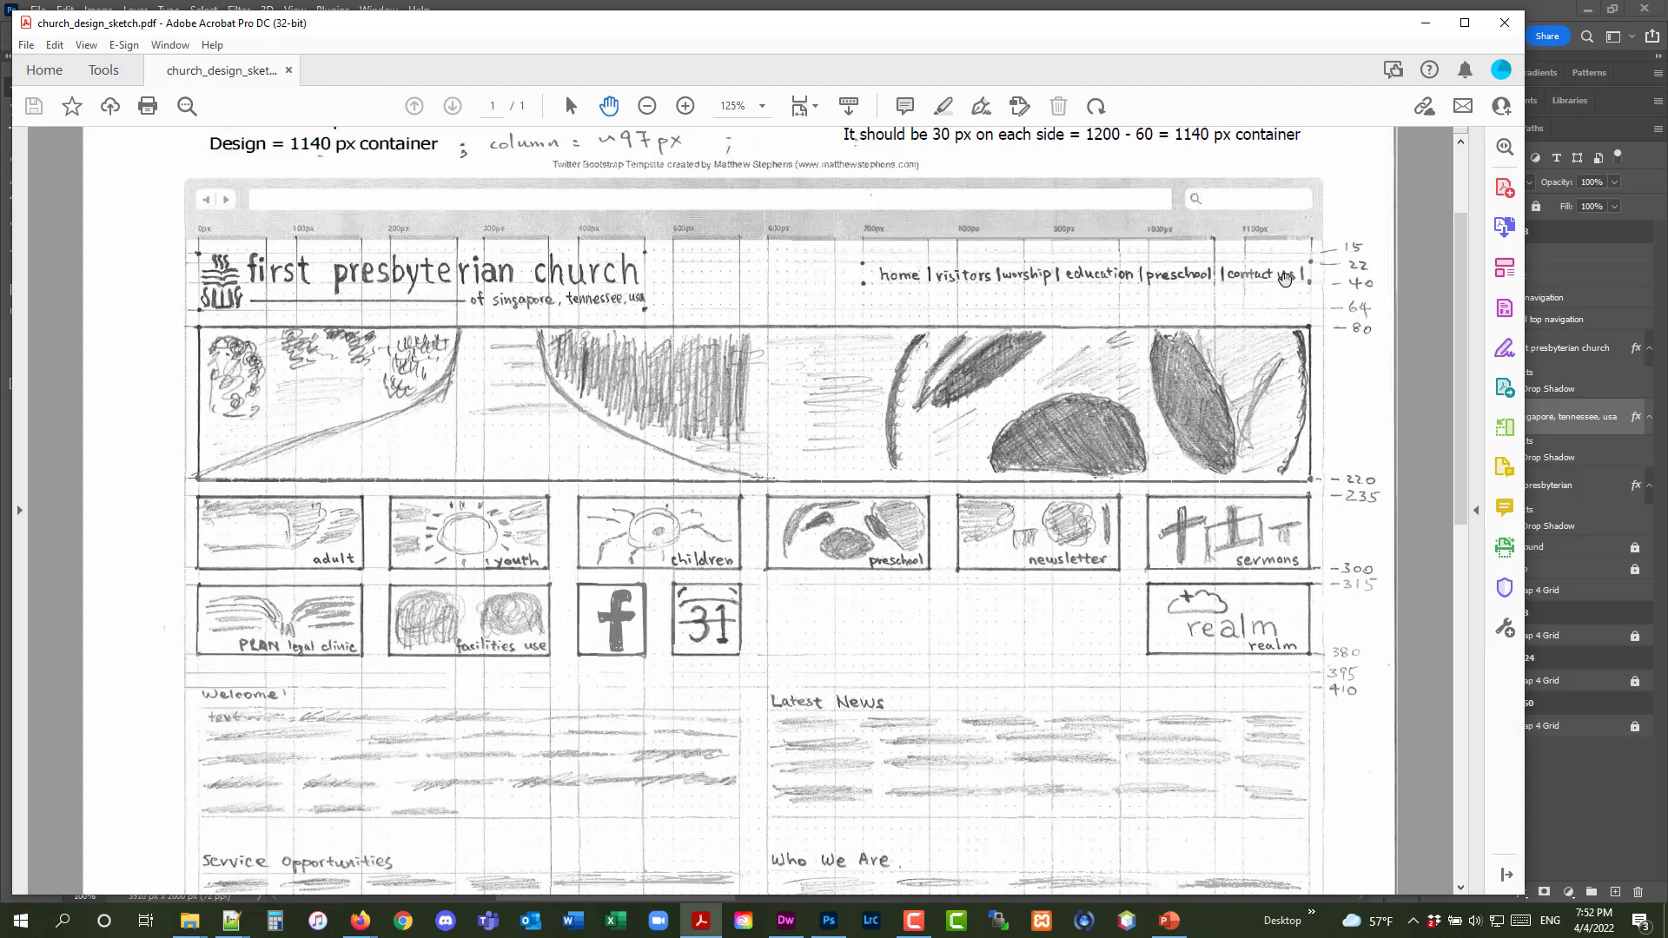
{"action": "left_click", "coordinate": [1418, 26]}
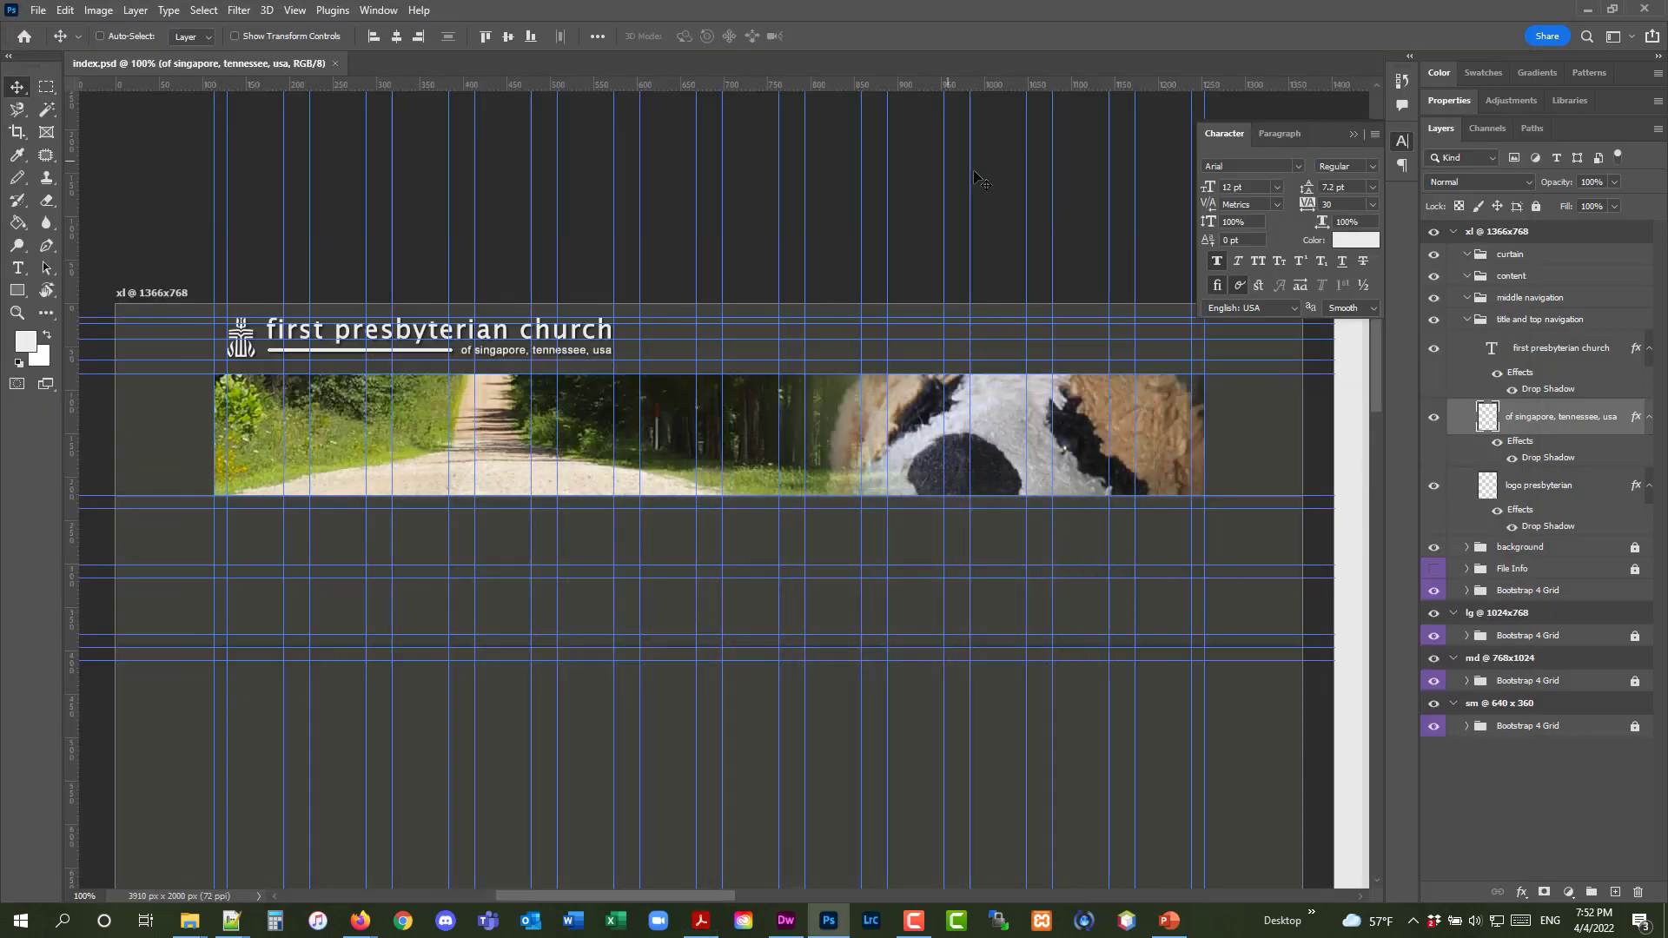
Set the font size to 15 pt and check the text color without changing it
{"action": "scroll", "coordinate": [998, 237], "scroll_direction": "up", "scroll_amount": 2}
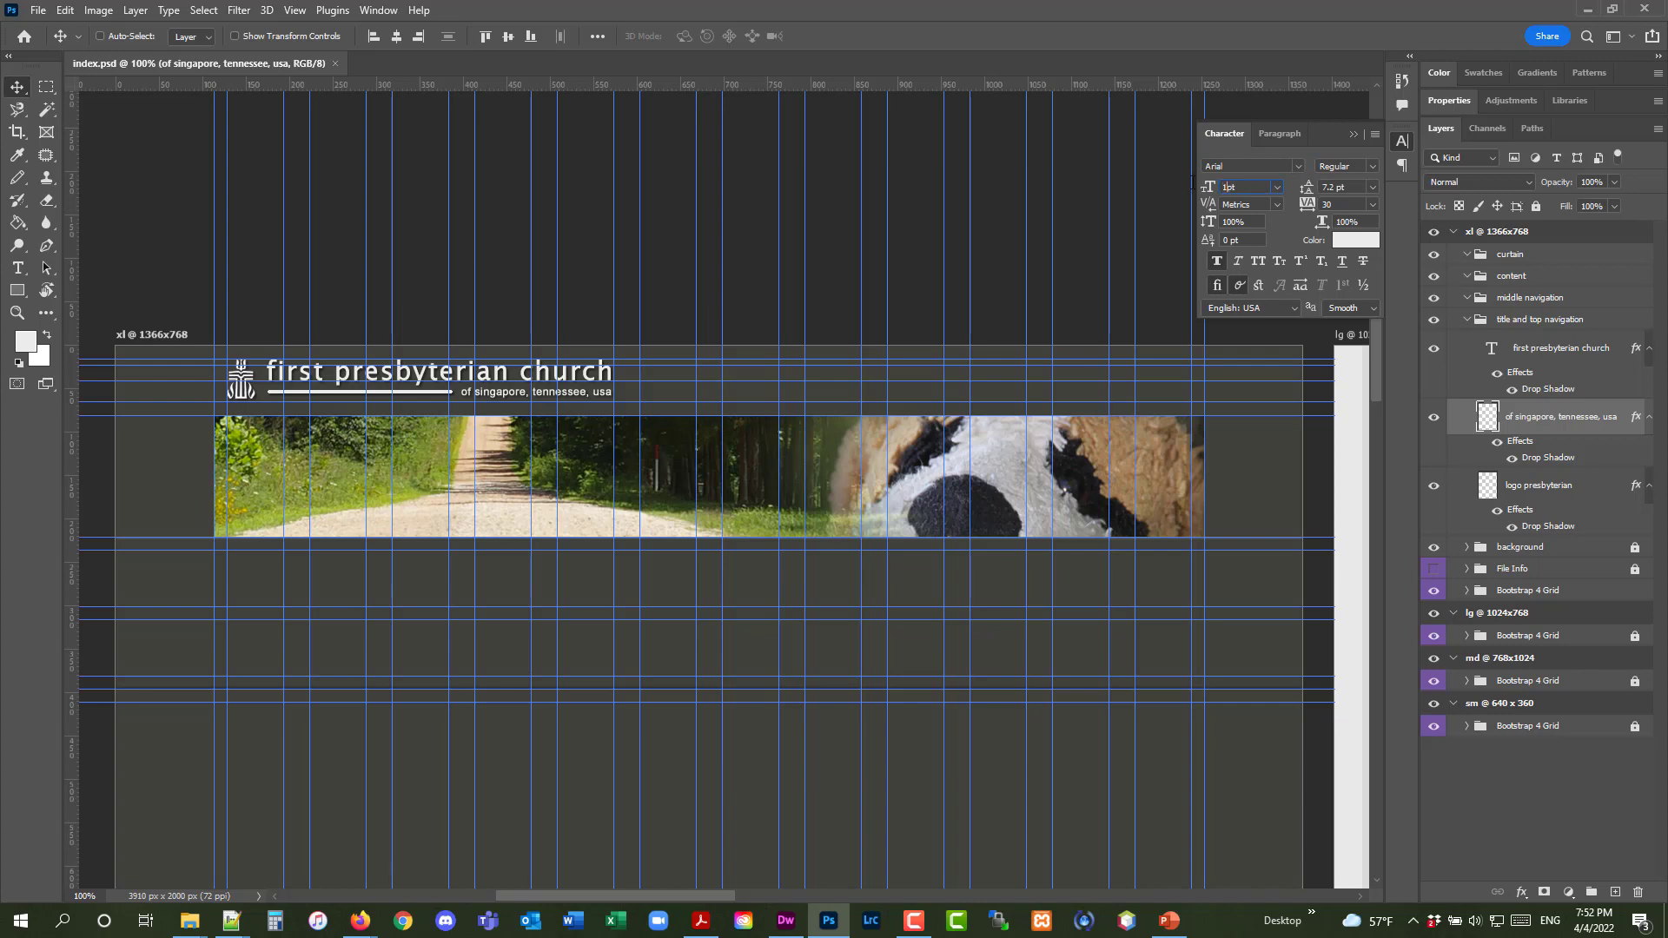
{"action": "type", "text": "5"}
{"action": "key", "text": "Tab"}
{"action": "left_click", "coordinate": [1348, 243]}
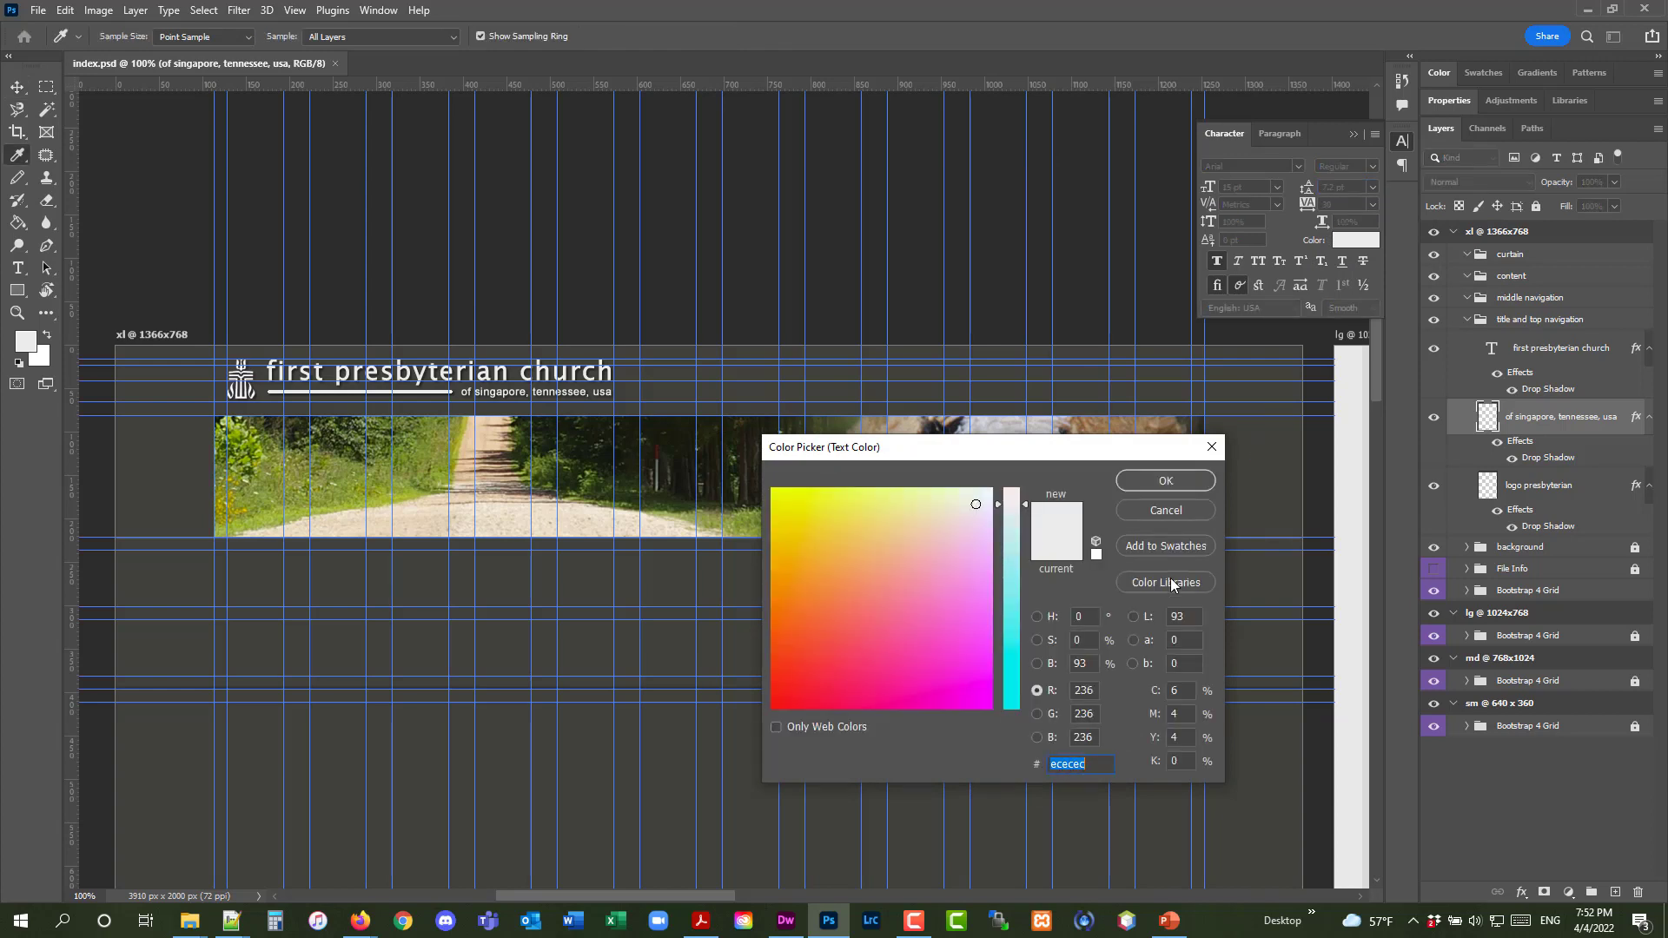
{"action": "left_click", "coordinate": [1211, 448]}
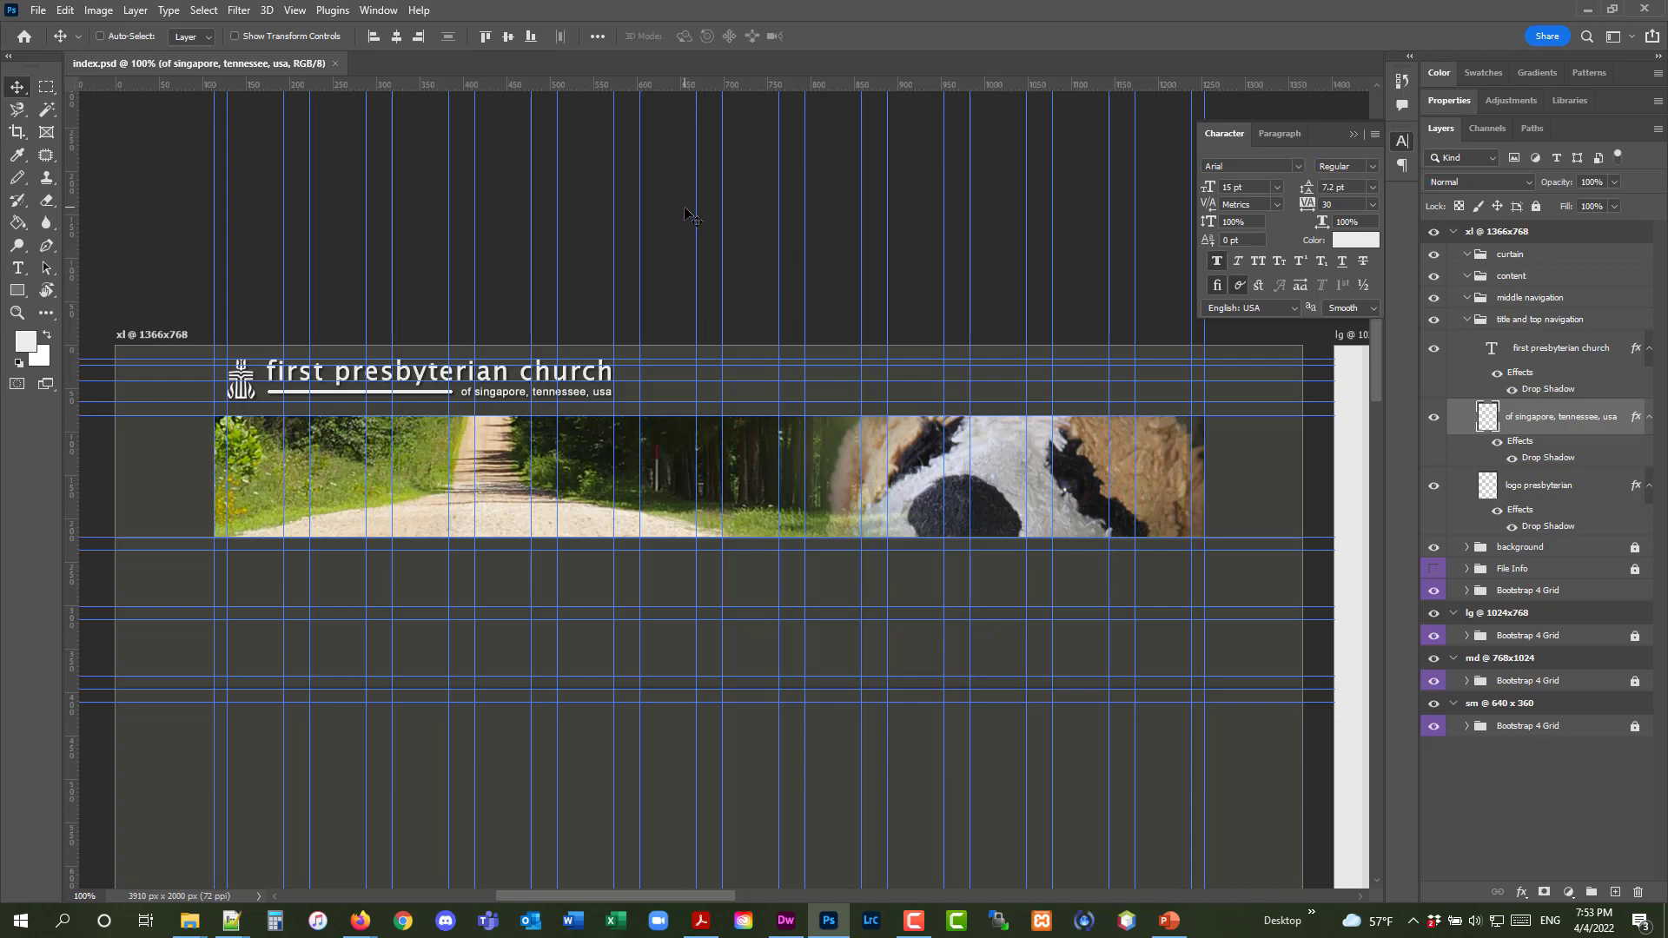
Start a horizontal text layer in the header above the dog end of the banner, near the container's outer guide
{"action": "left_click", "coordinate": [20, 269]}
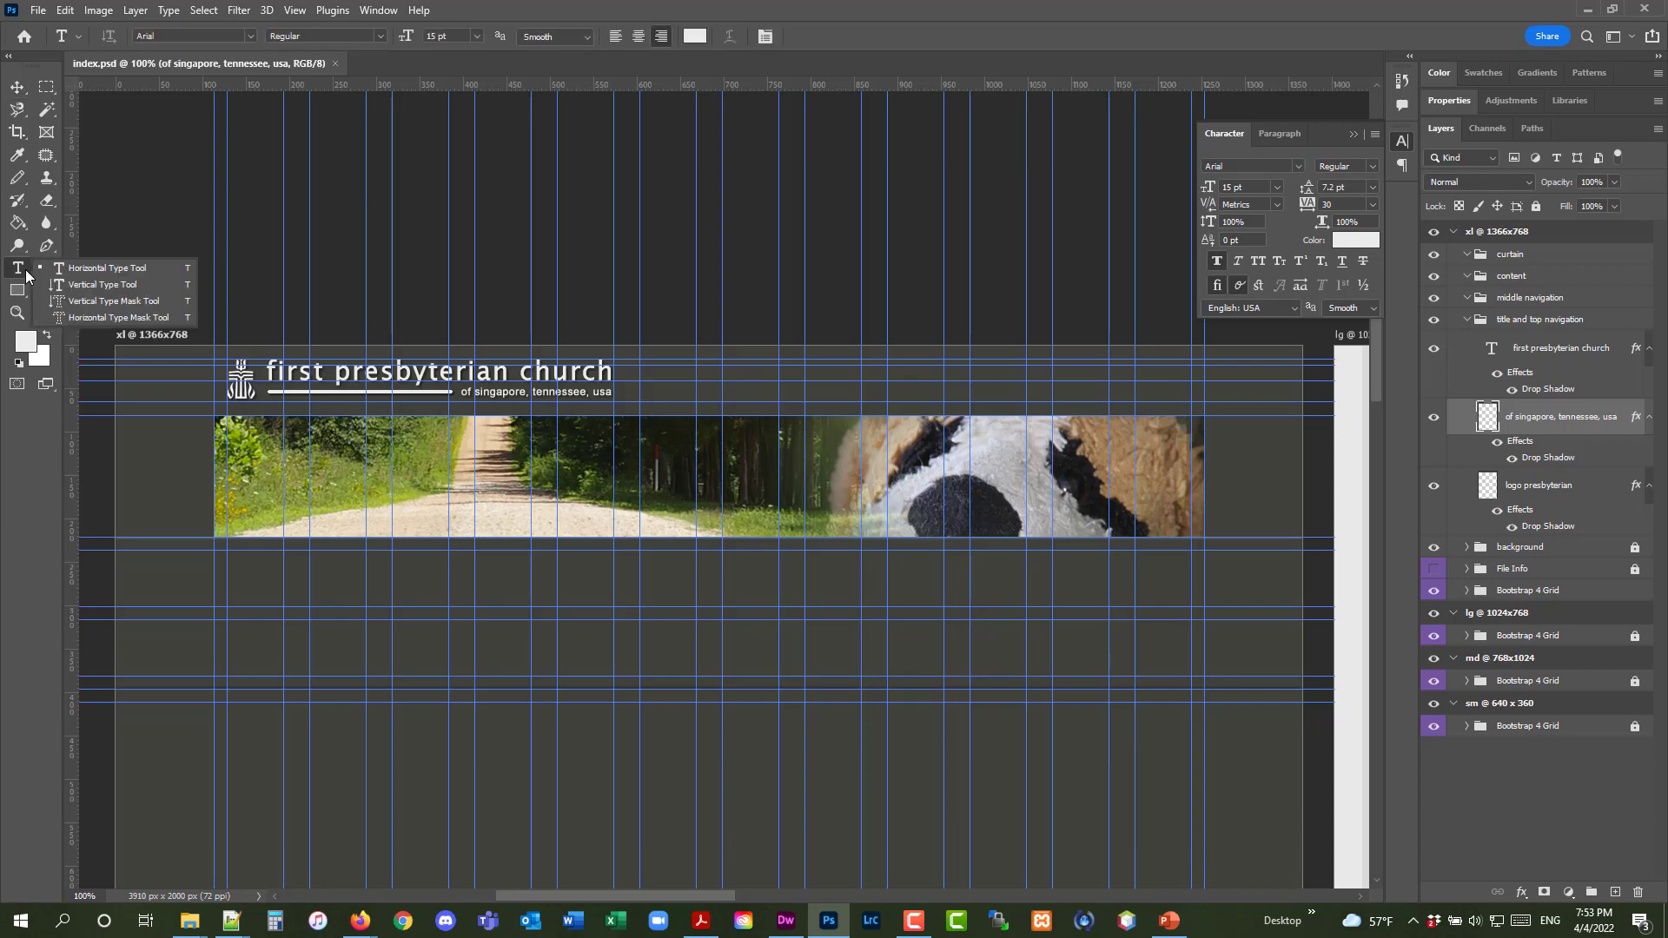
{"action": "left_click", "coordinate": [89, 269]}
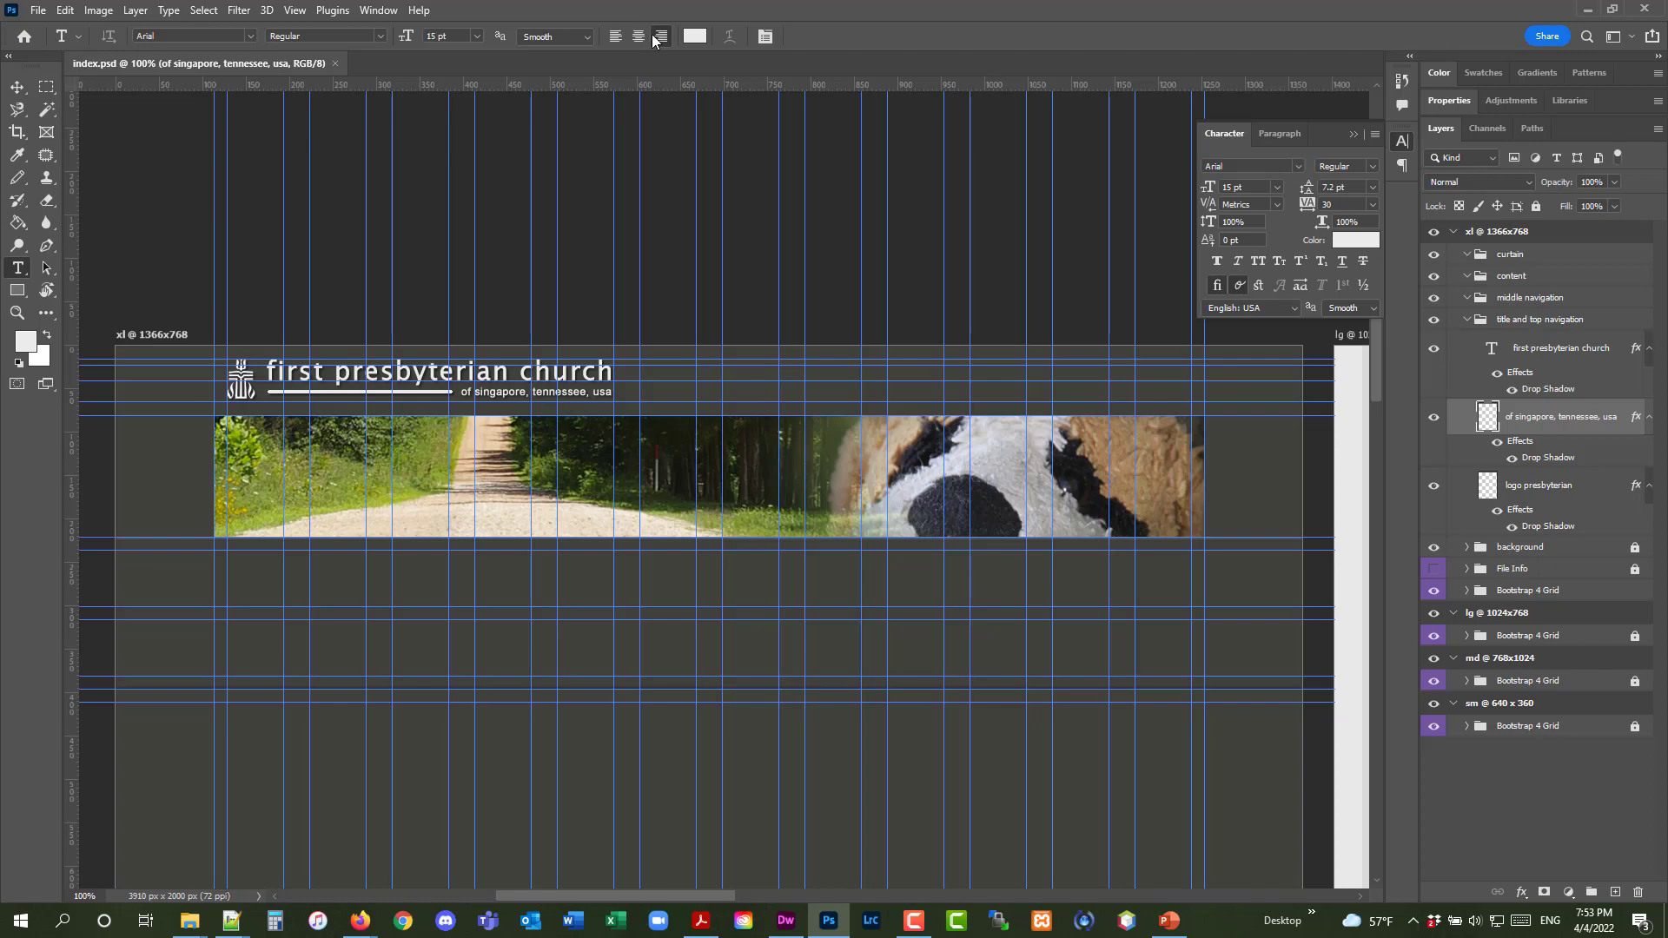
{"action": "left_click", "coordinate": [16, 313]}
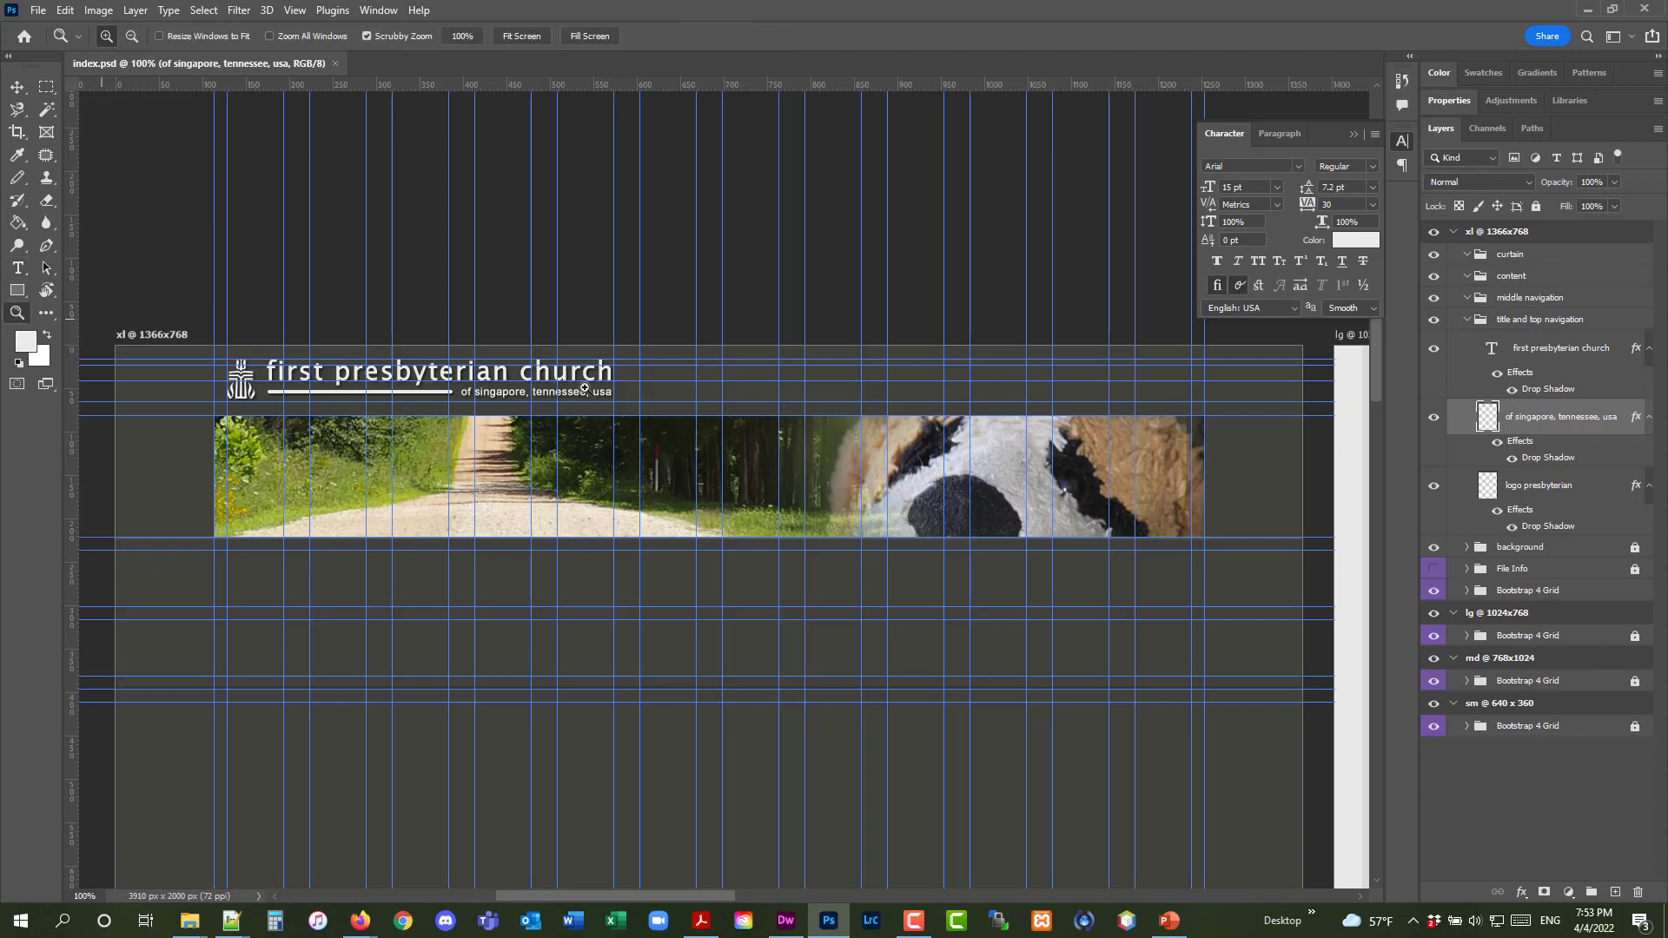
{"action": "left_click", "coordinate": [1028, 386]}
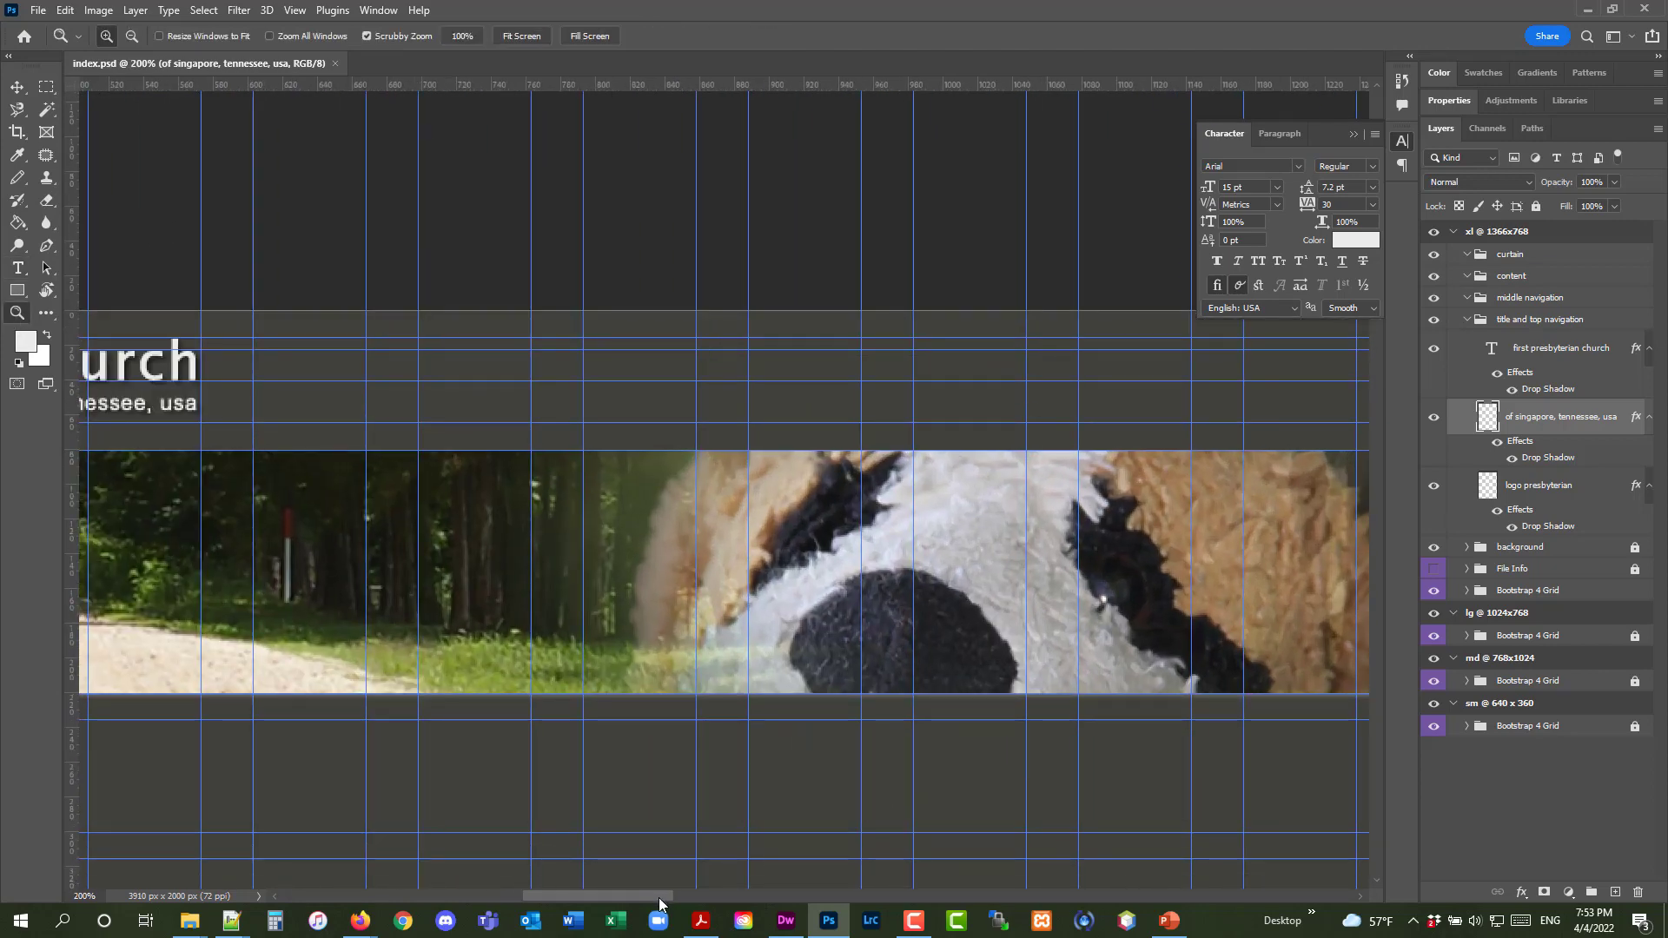
{"action": "left_click_drag", "start_coordinate": [658, 898], "coordinate": [676, 898]}
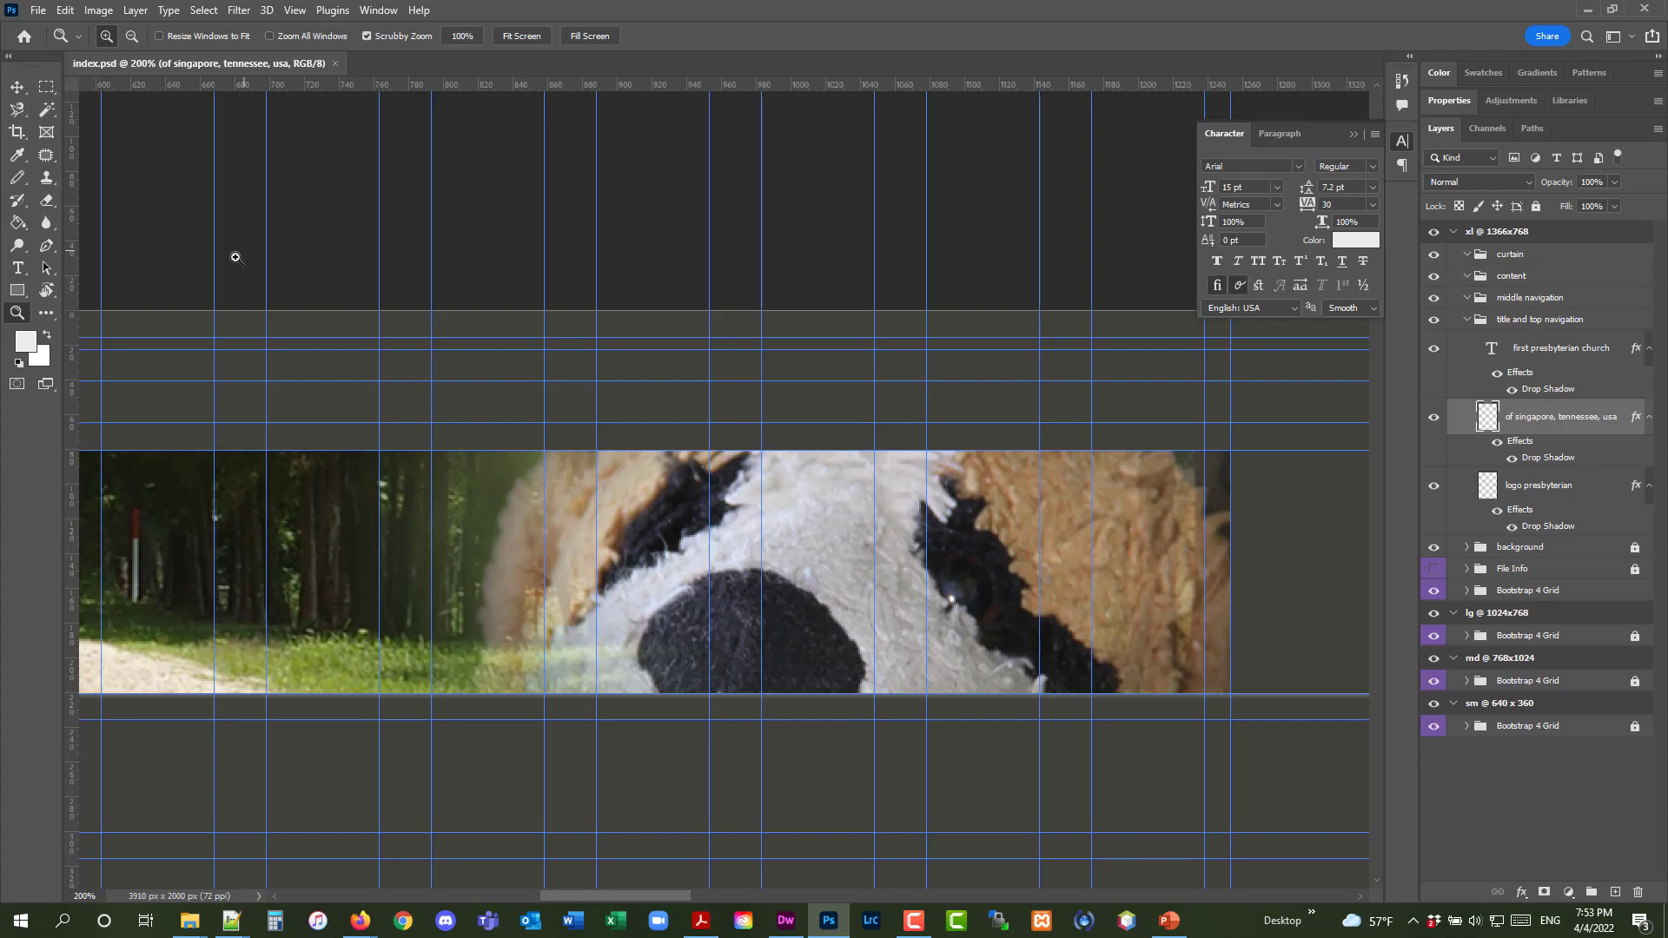
{"action": "left_click", "coordinate": [21, 267]}
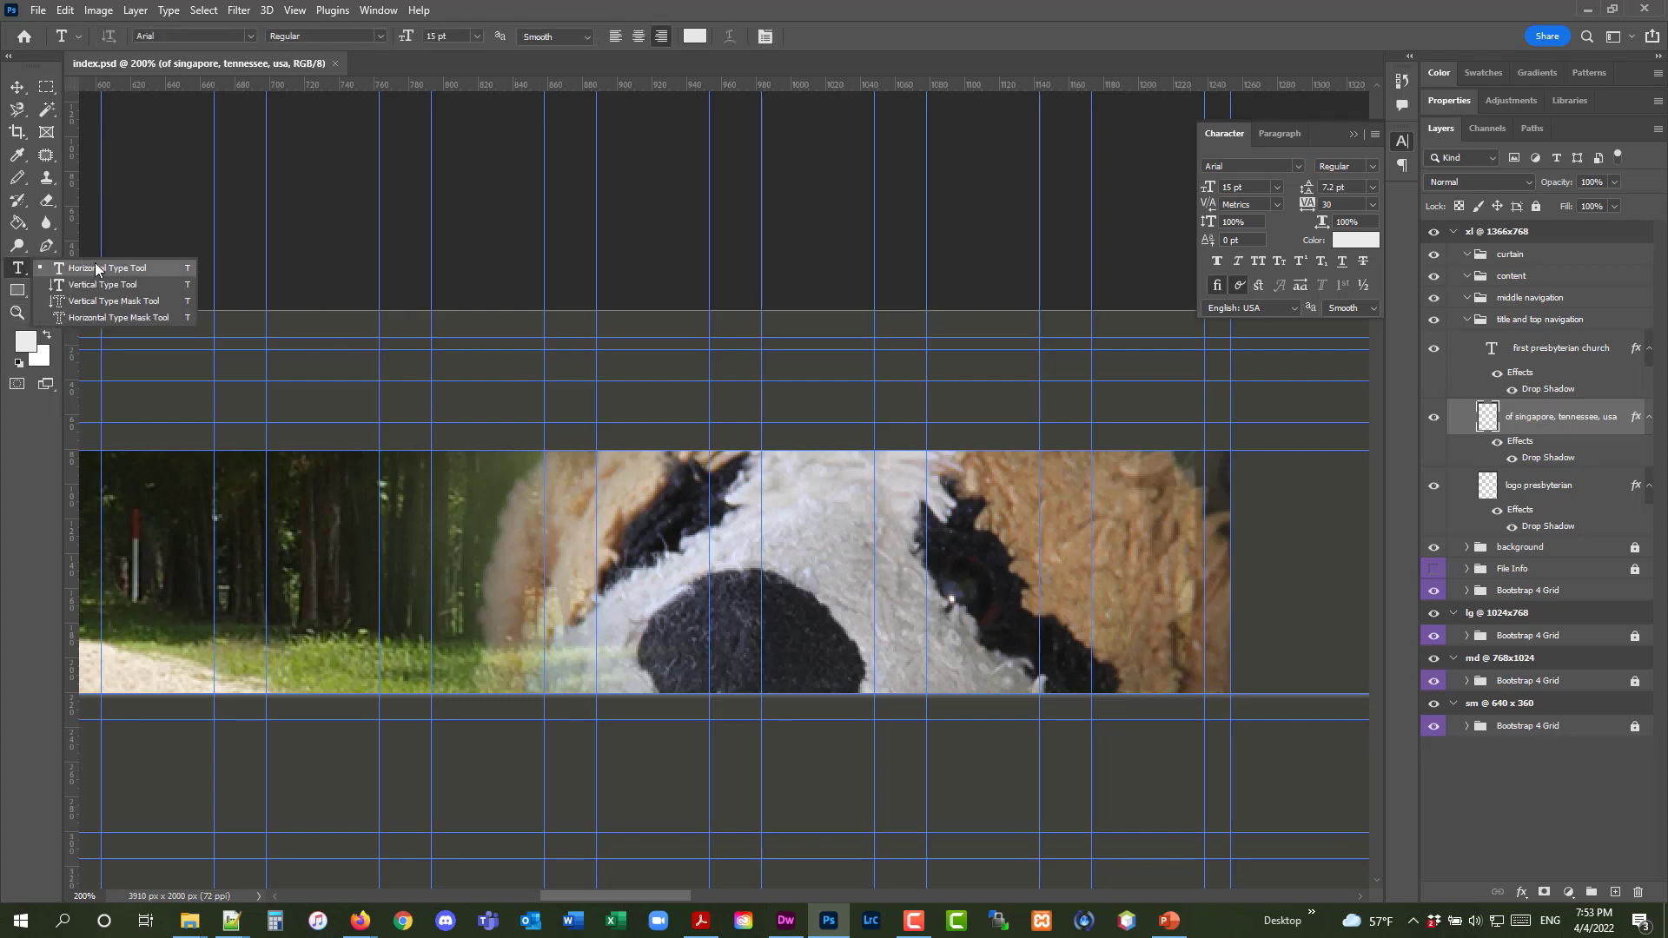
{"action": "left_click", "coordinate": [139, 260]}
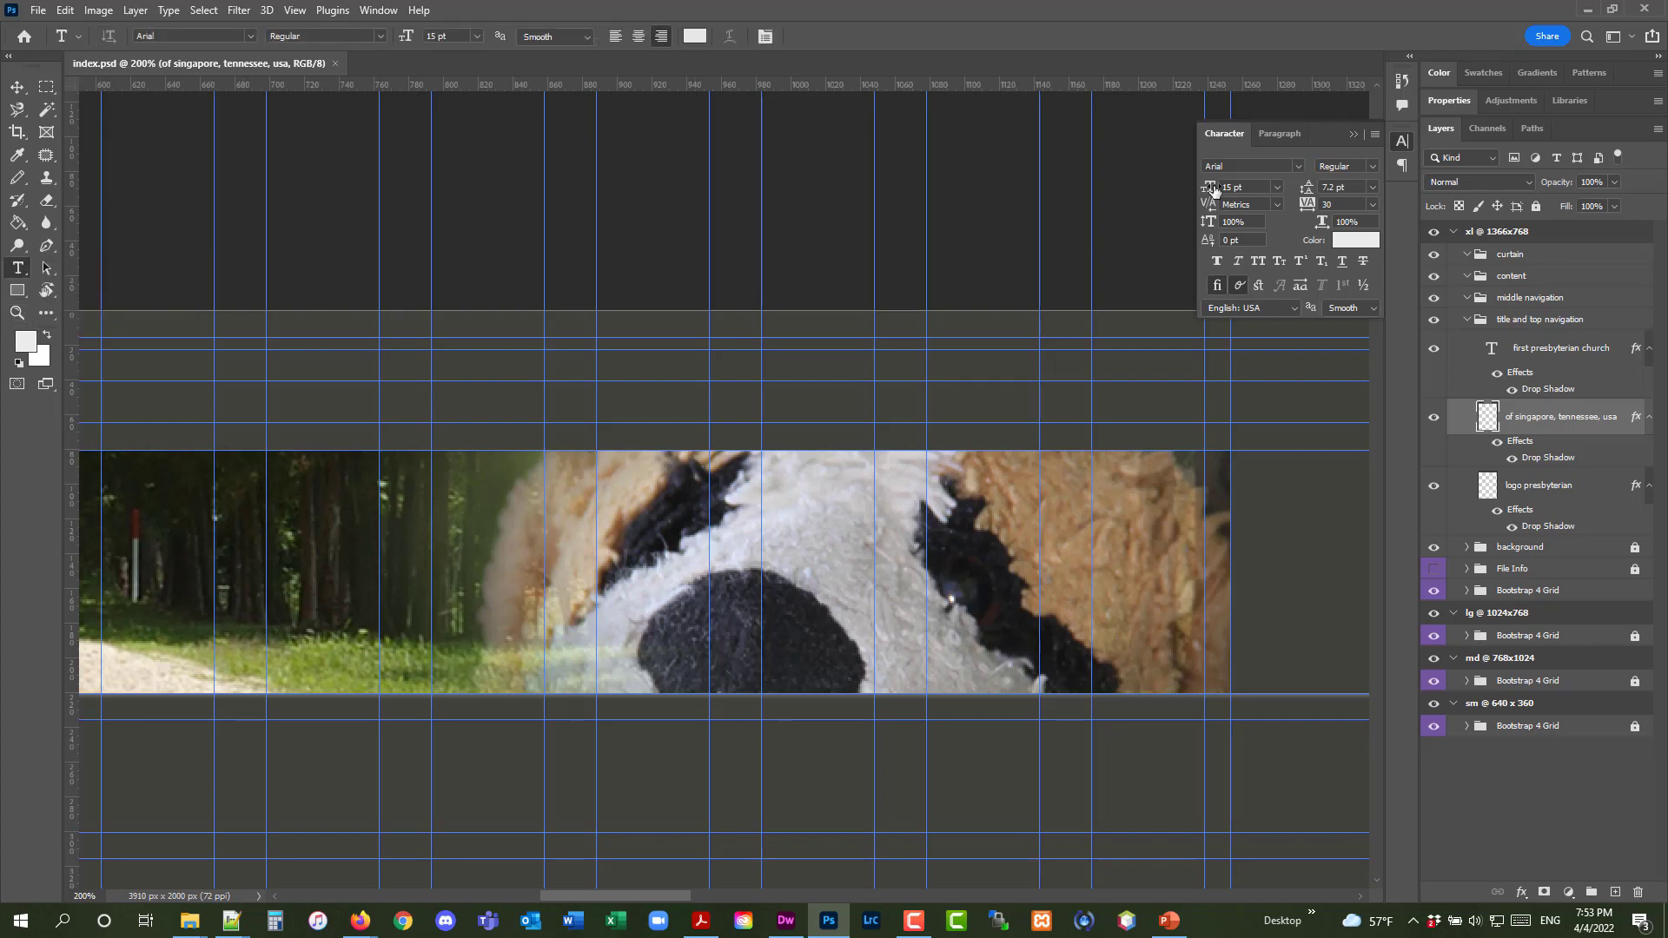
{"action": "double_click", "coordinate": [1187, 370]}
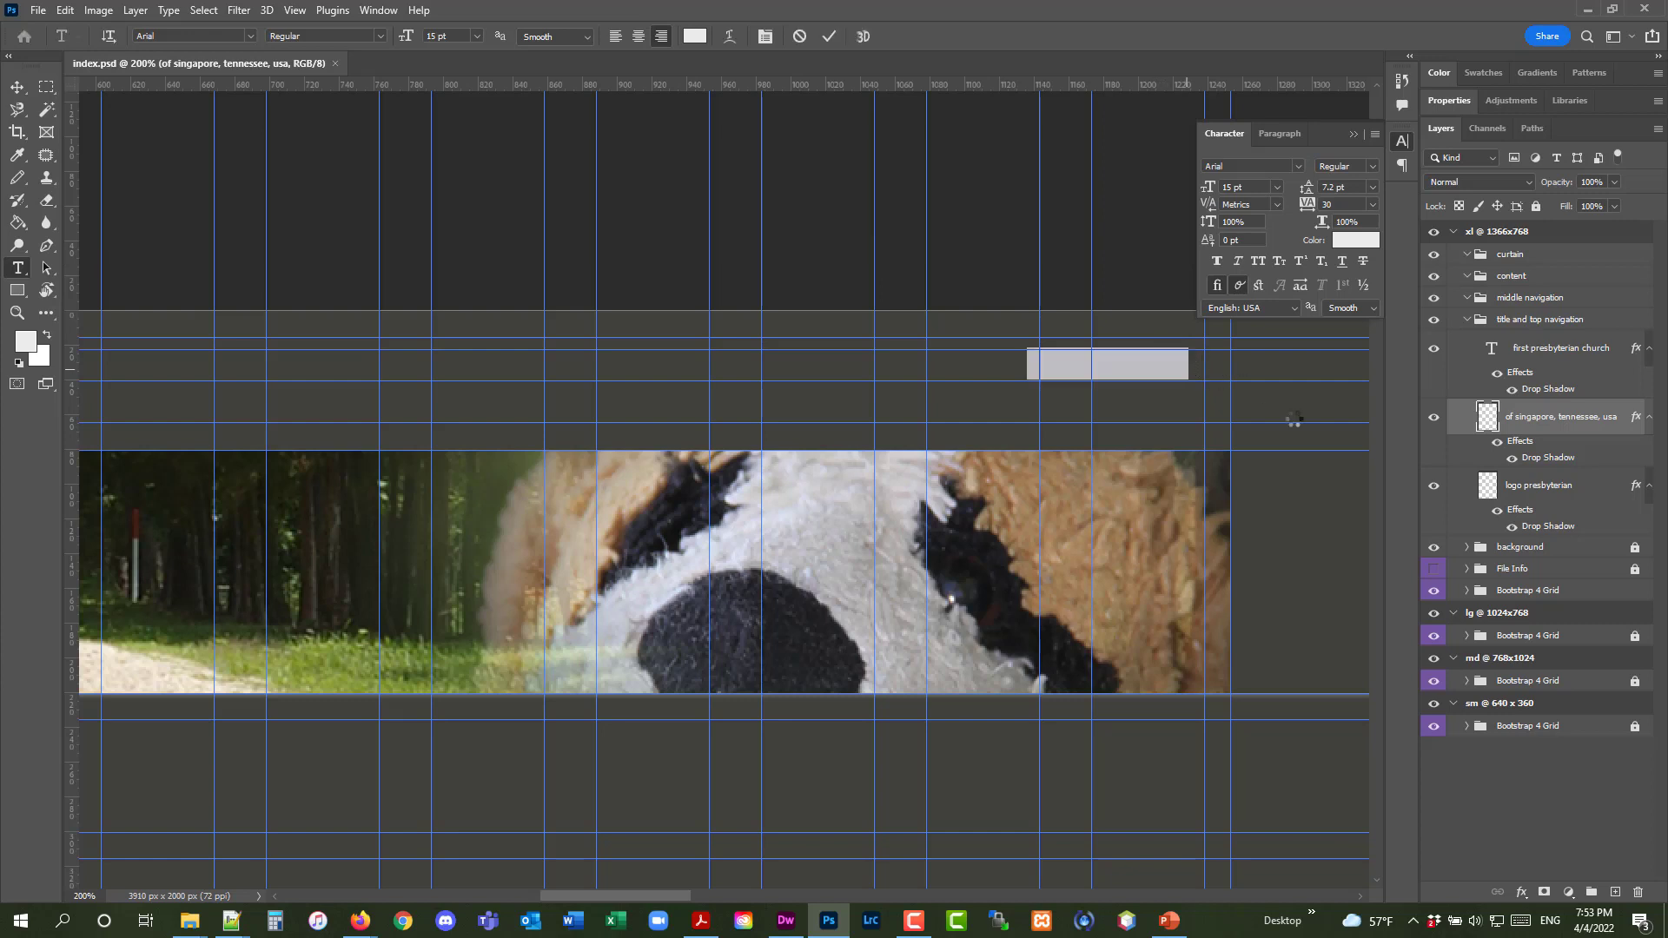
{"action": "left_click_drag", "start_coordinate": [1029, 363], "coordinate": [1225, 364]}
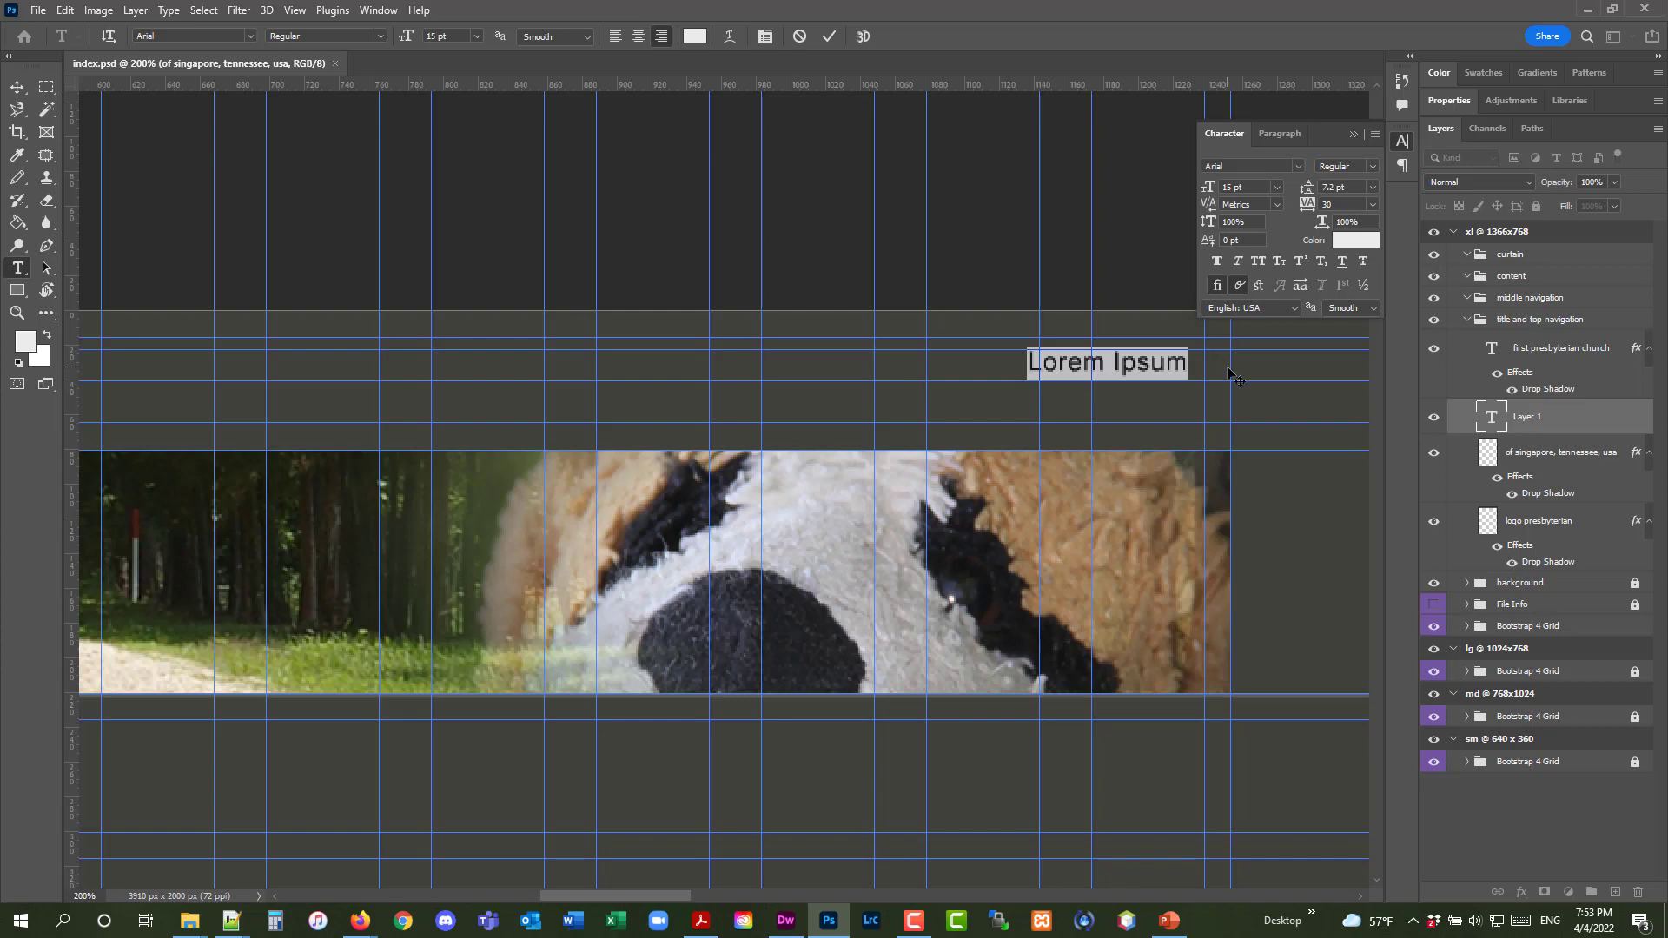
Enter the navigation text "home | visitors | worship | education | preschool | contact us" in the new header text layer
{"action": "type", "text": "home."}
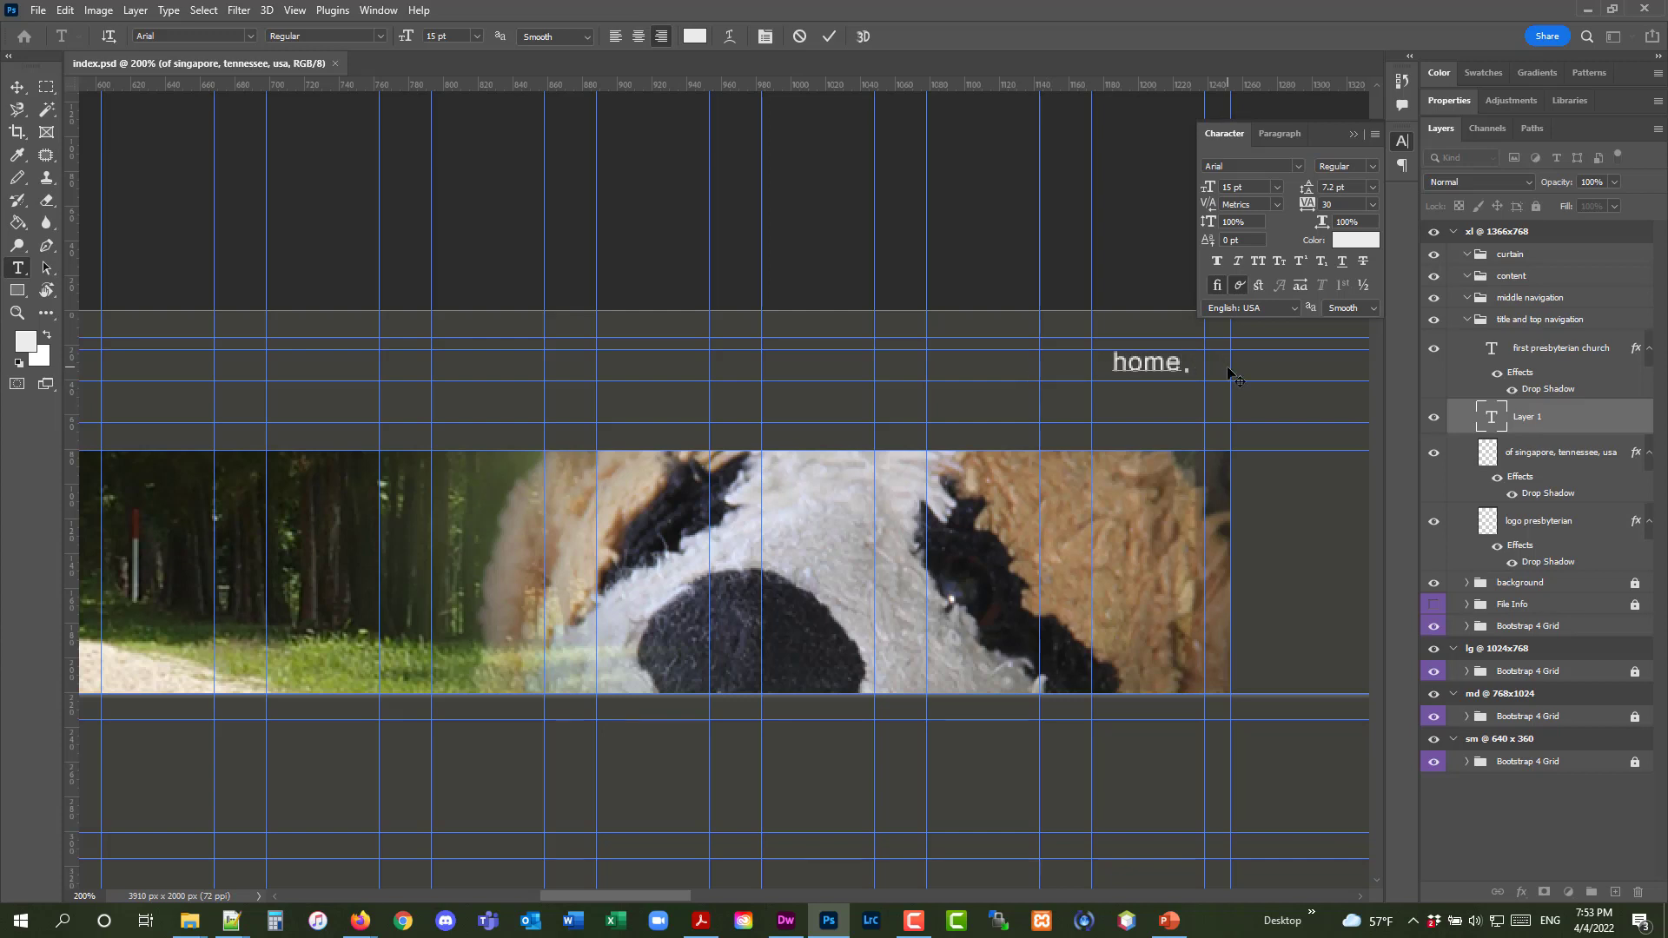
{"action": "key", "text": "BackSpace"}
{"action": "type", "text": "| vi"}
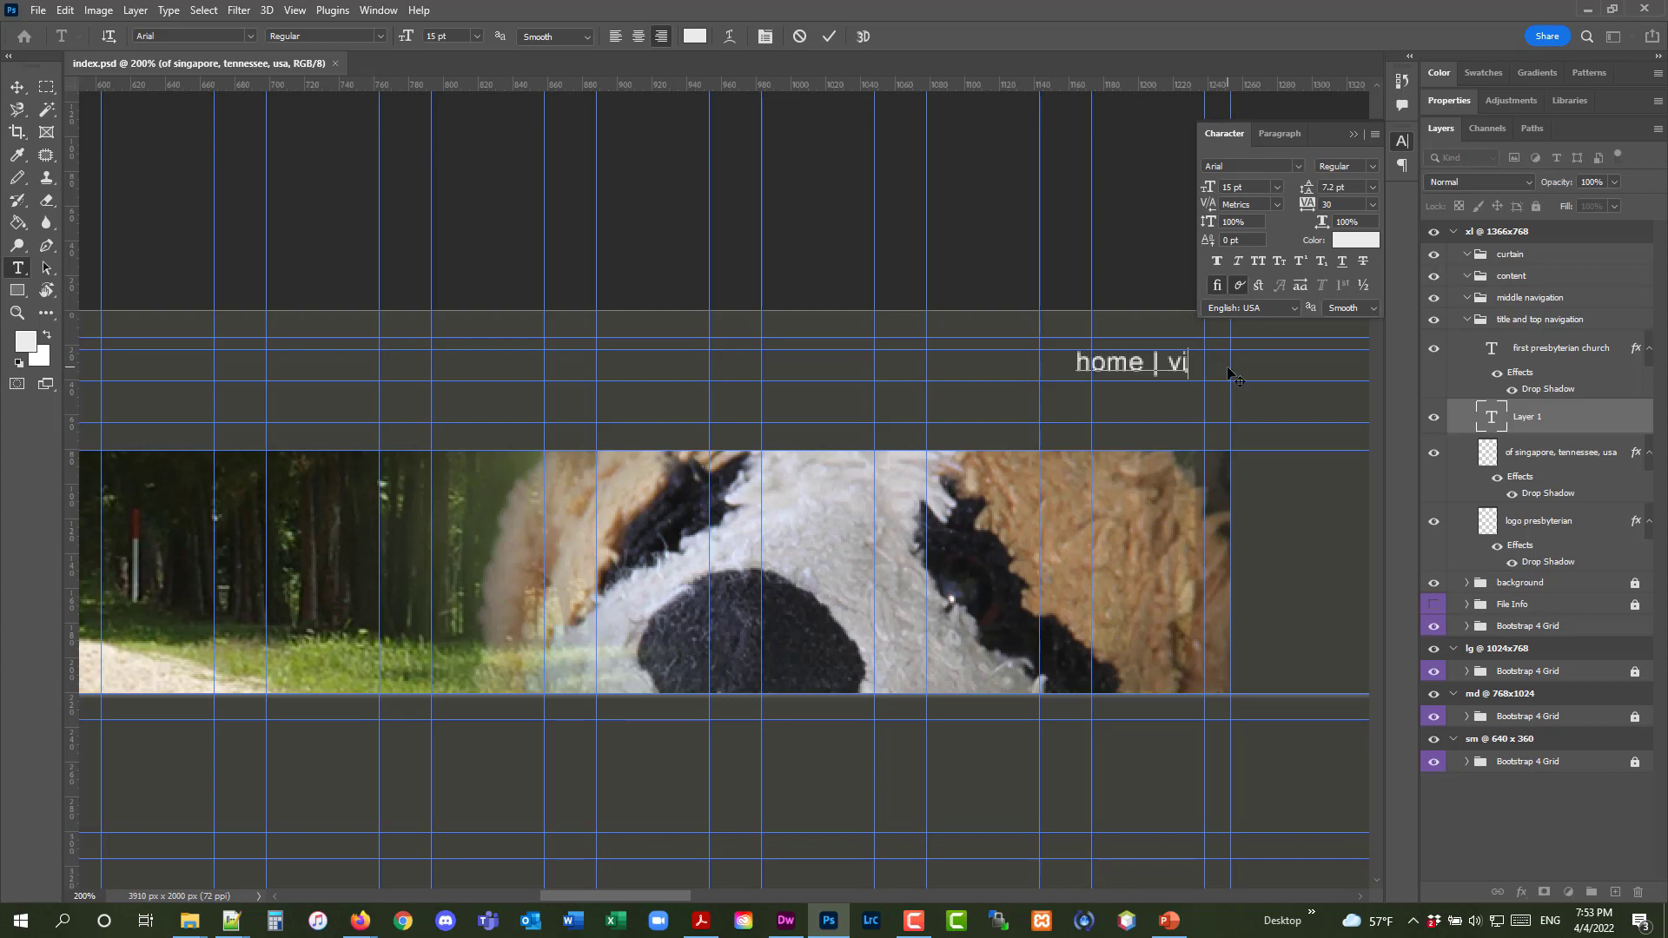
{"action": "type", "text": "sitors |."}
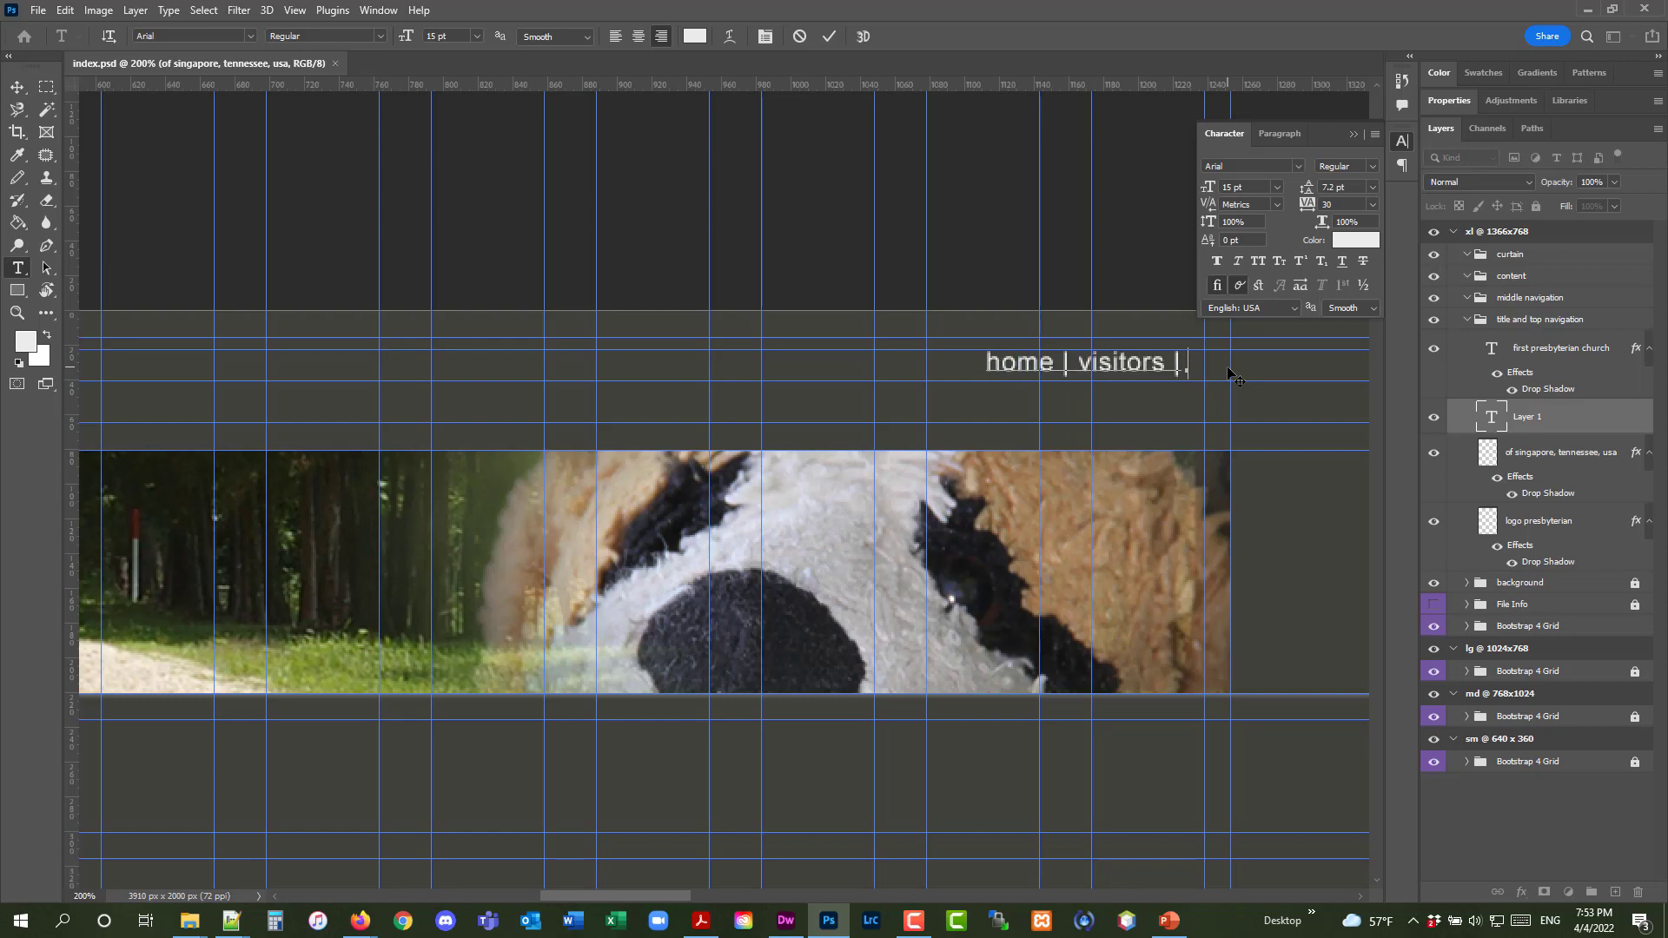
{"action": "key", "text": "BackSpace"}
{"action": "type", "text": "work"}
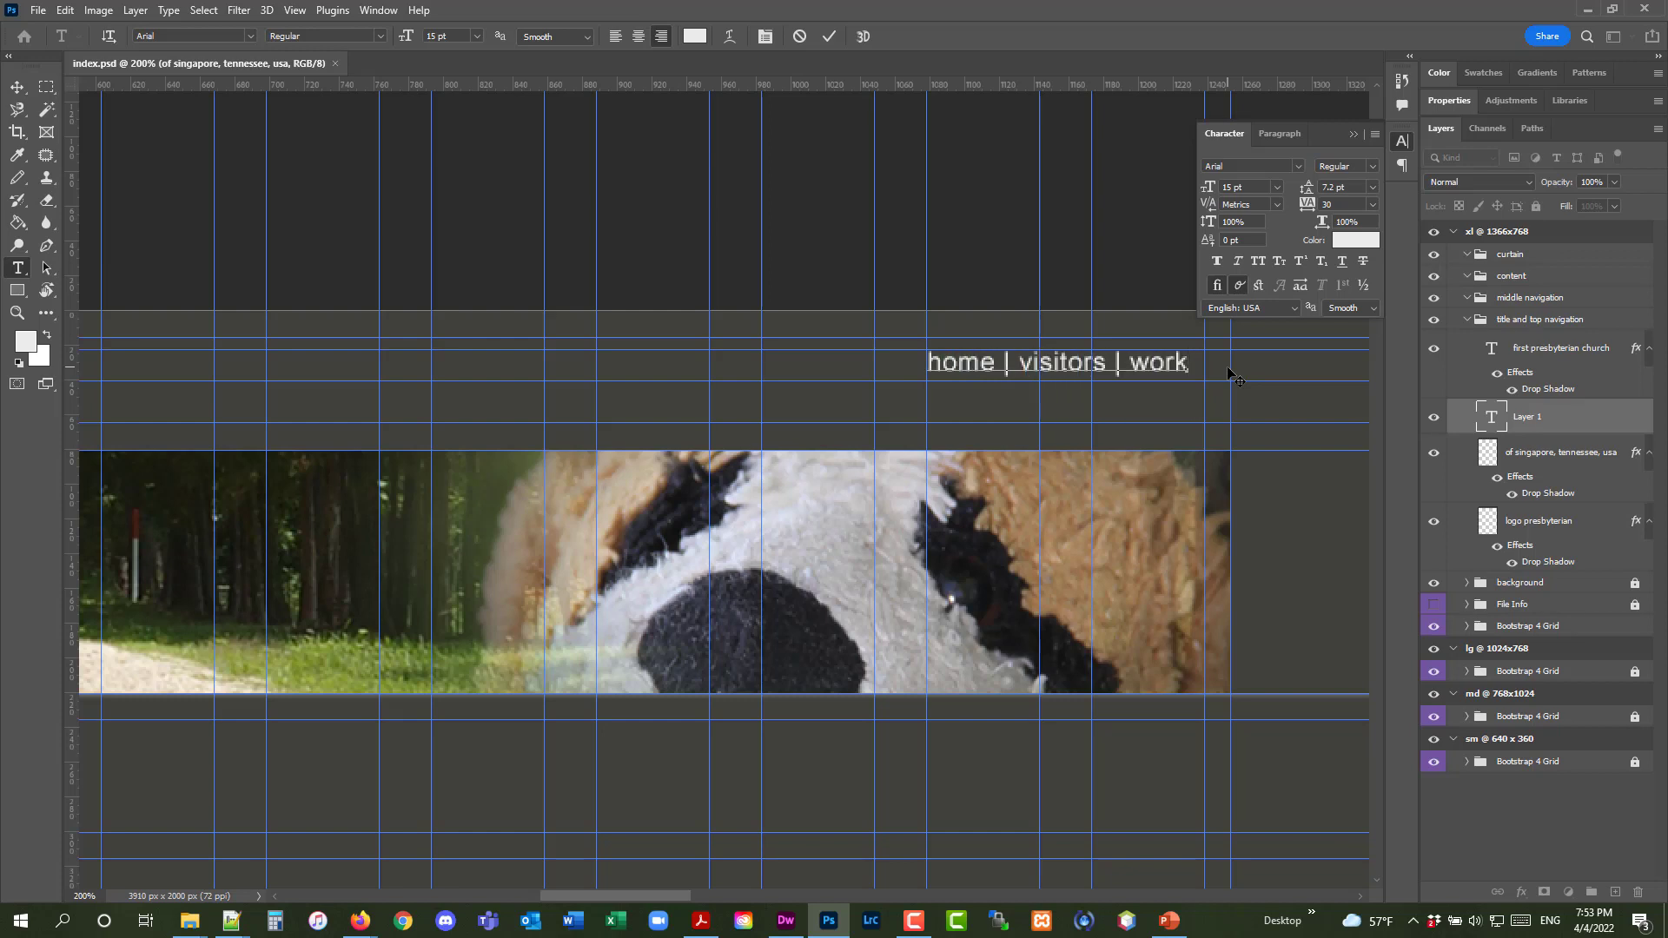
{"action": "key", "text": "BackSpace"}
{"action": "type", "text": "ship."}
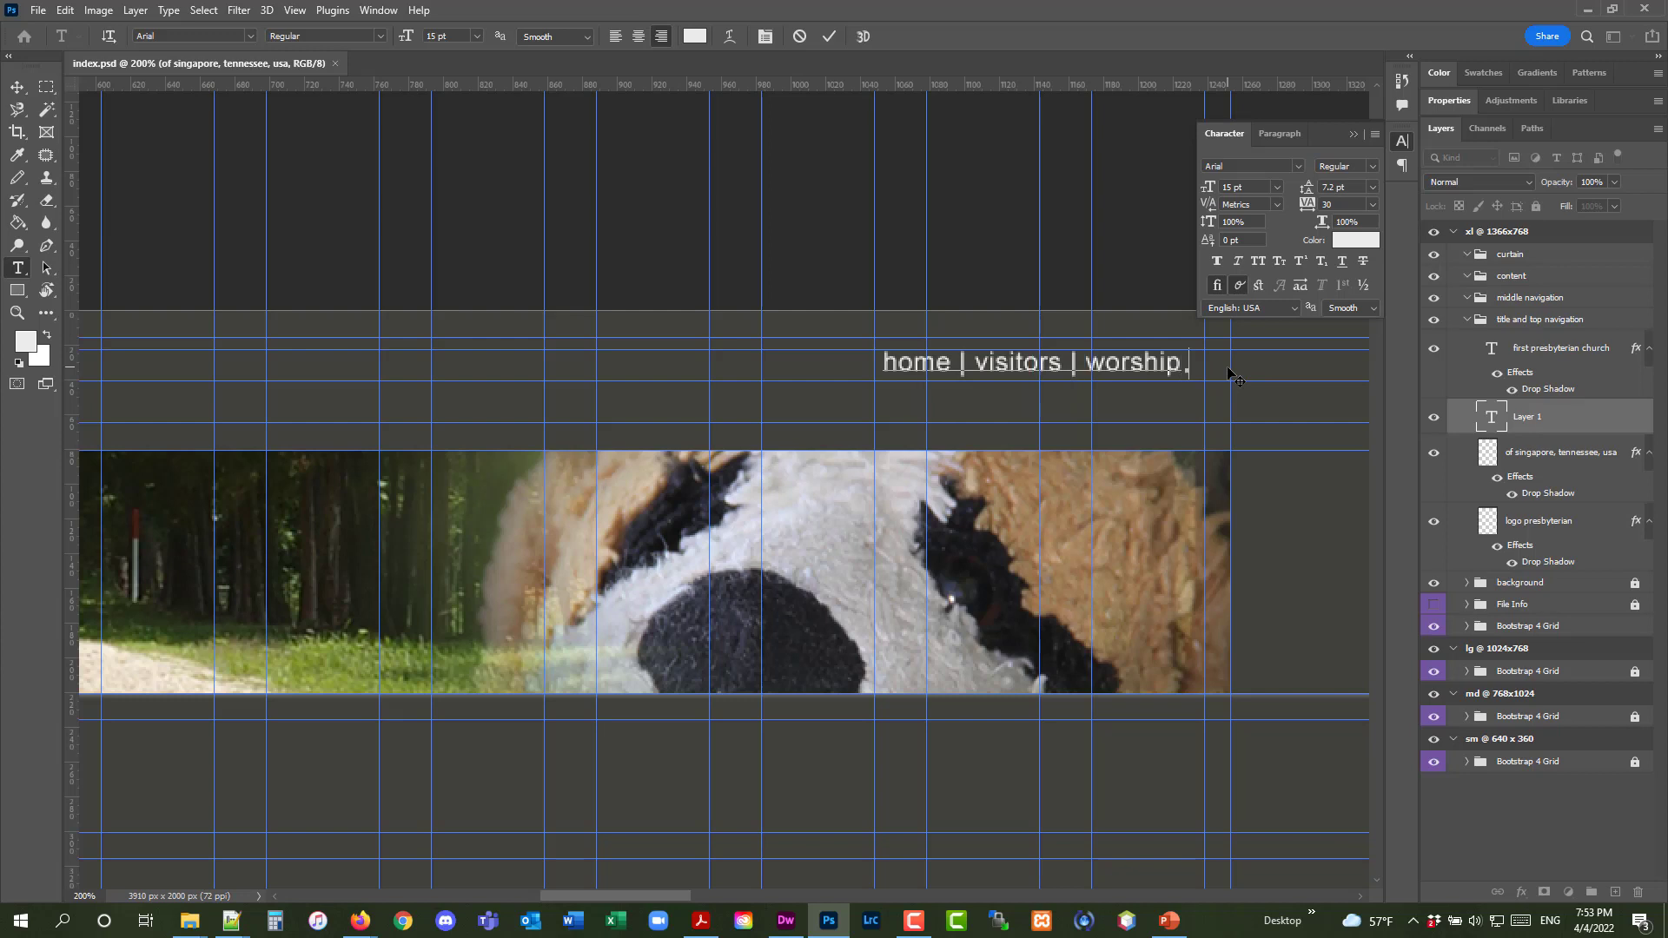
{"action": "key", "text": "BackSpace"}
{"action": "type", "text": "|"}
{"action": "type", "text": " education."}
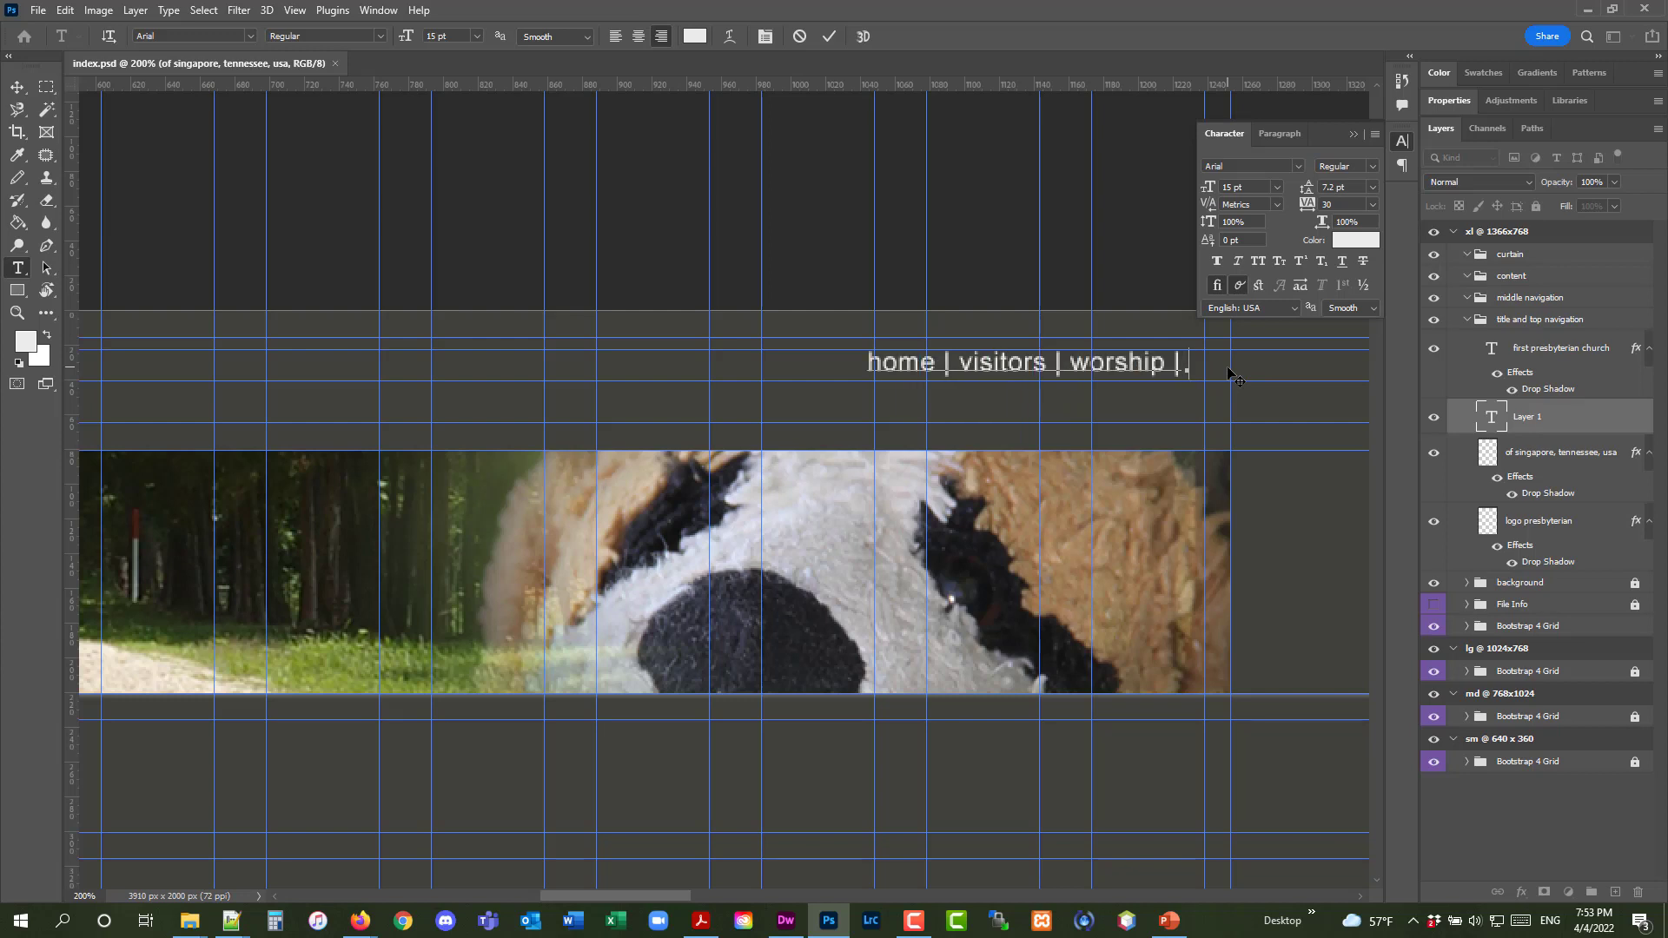
{"action": "key", "text": "BackSpace"}
{"action": "type", "text": "|"}
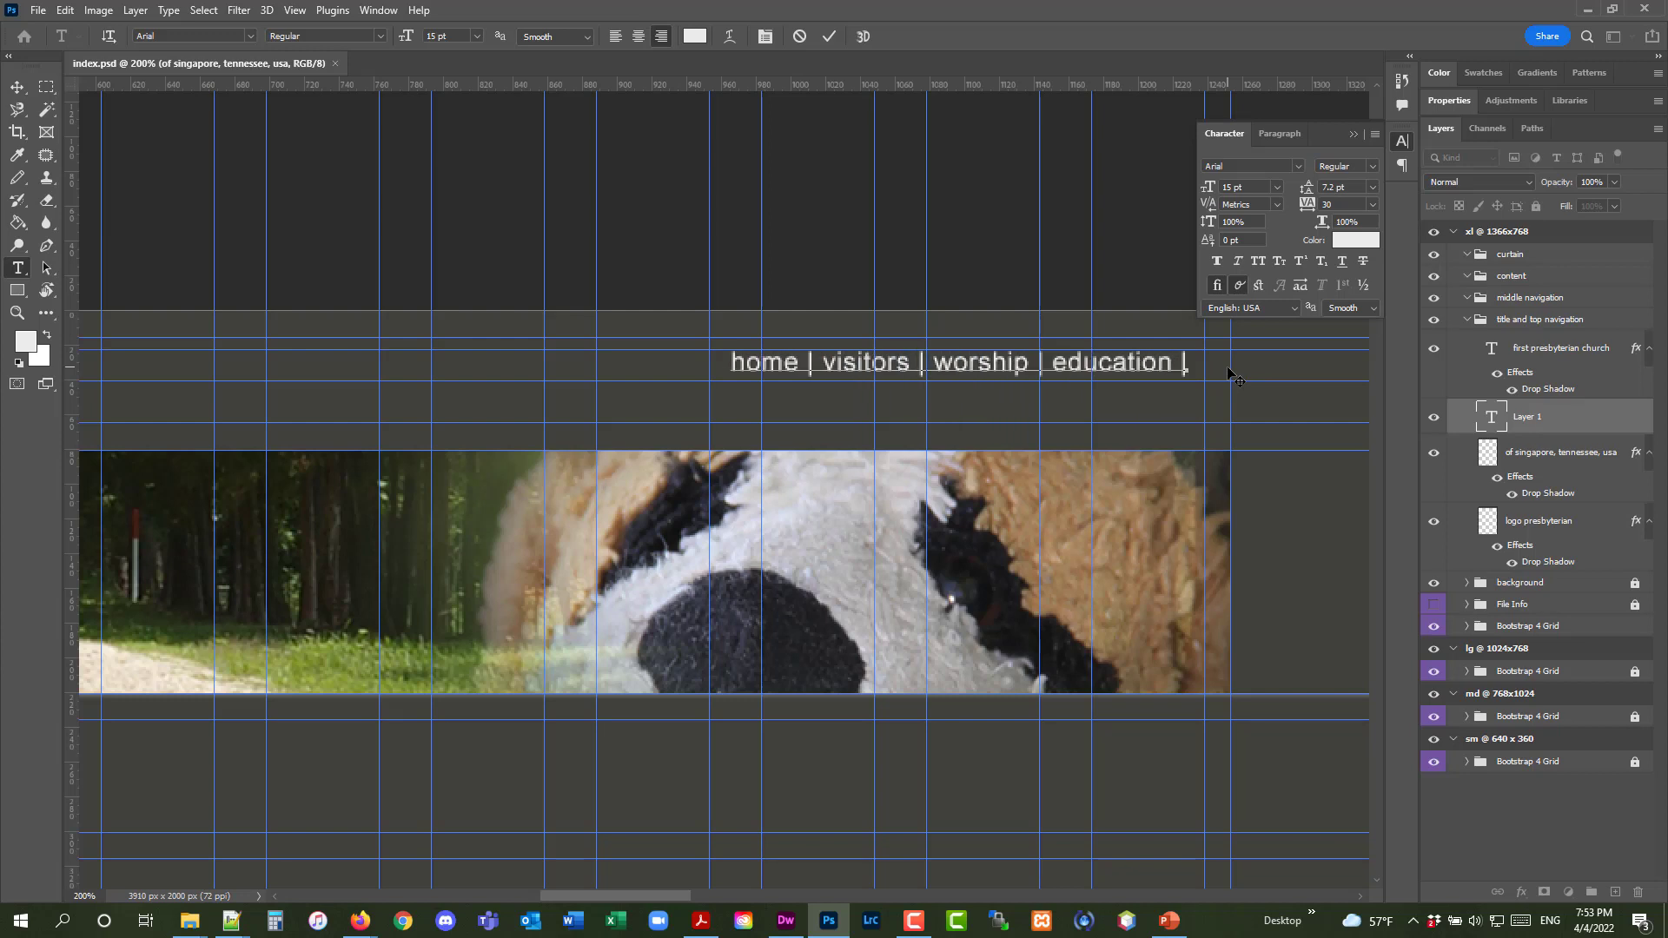
{"action": "type", "text": " pres"}
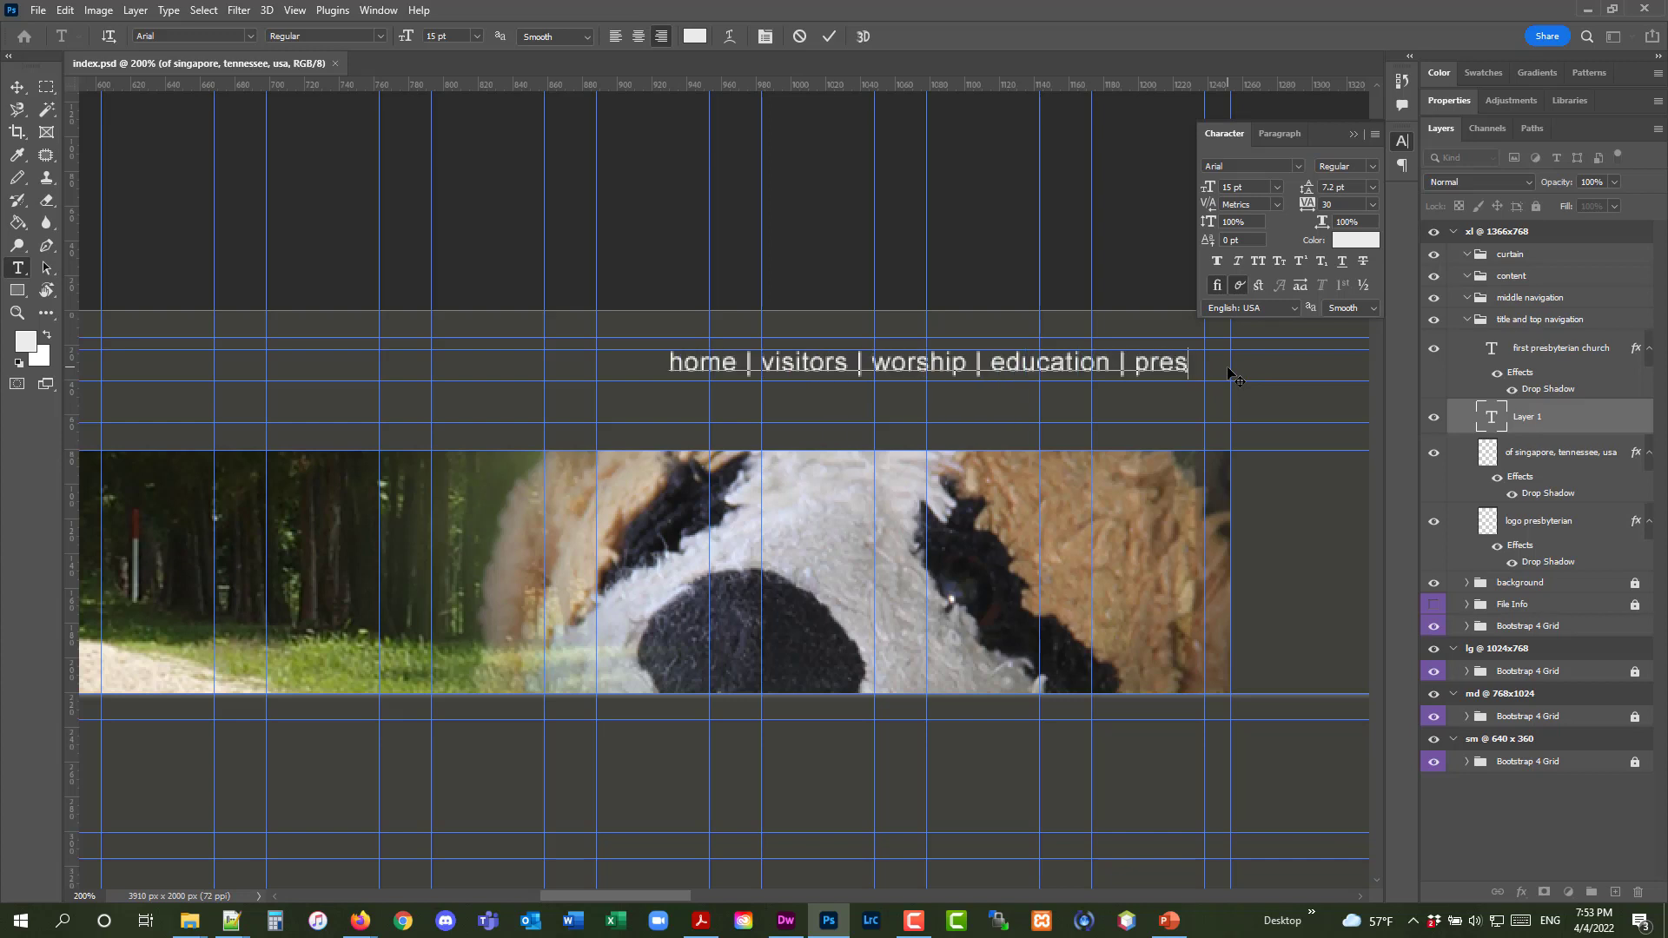
{"action": "type", "text": "chool |"}
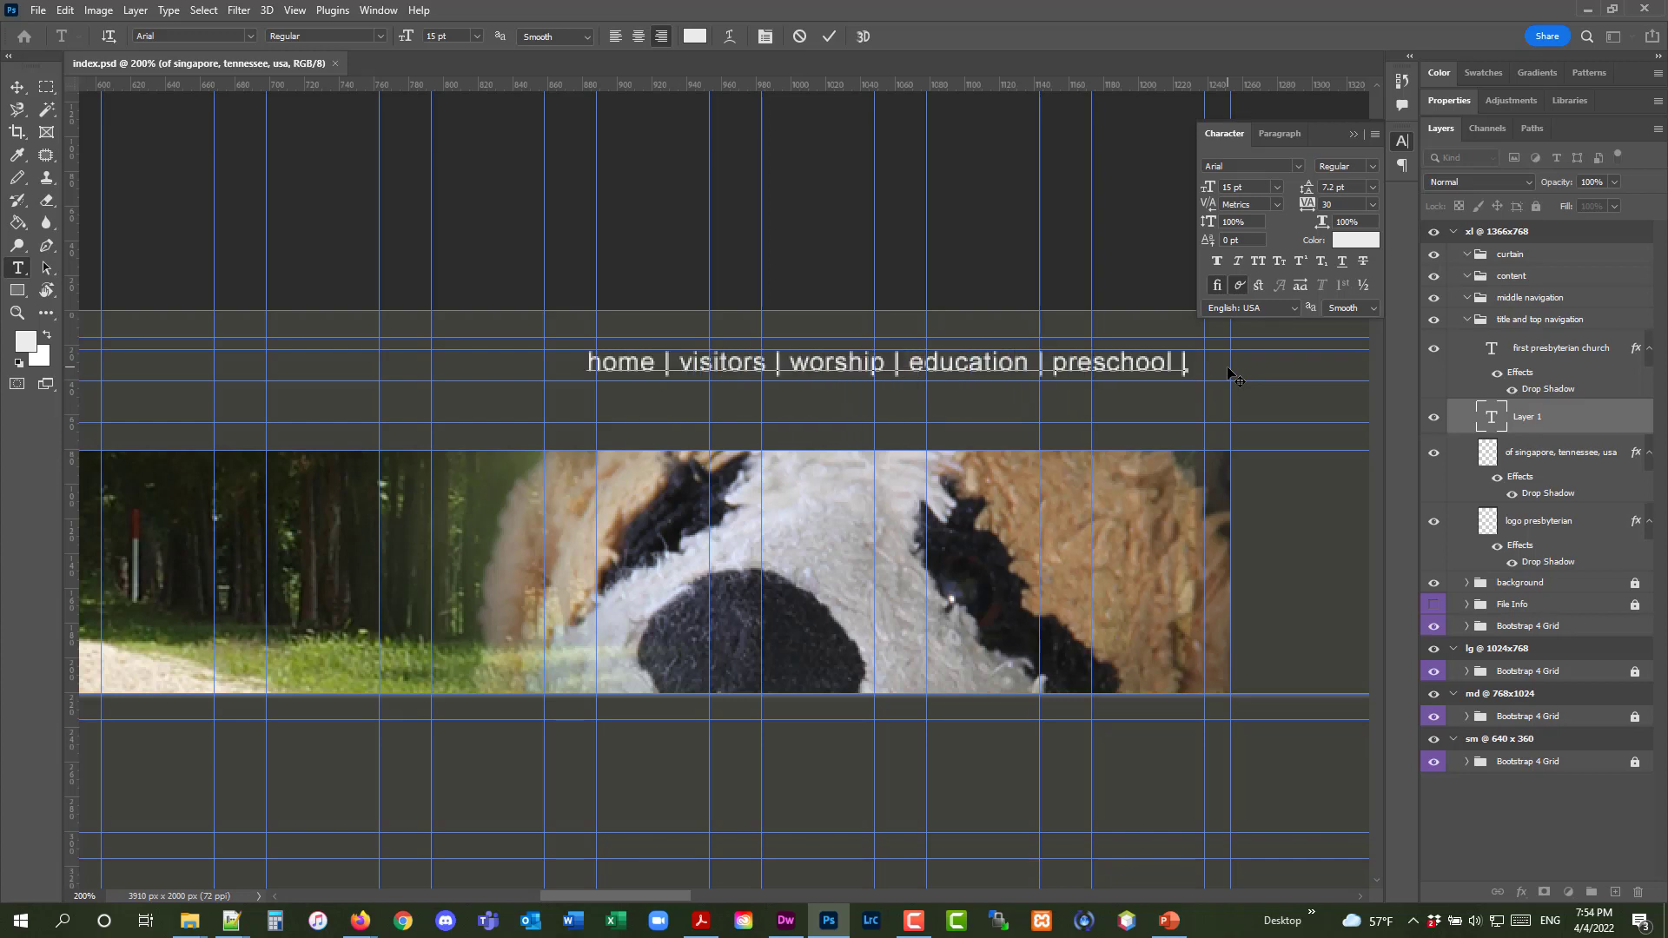
{"action": "type", "text": " contact u"}
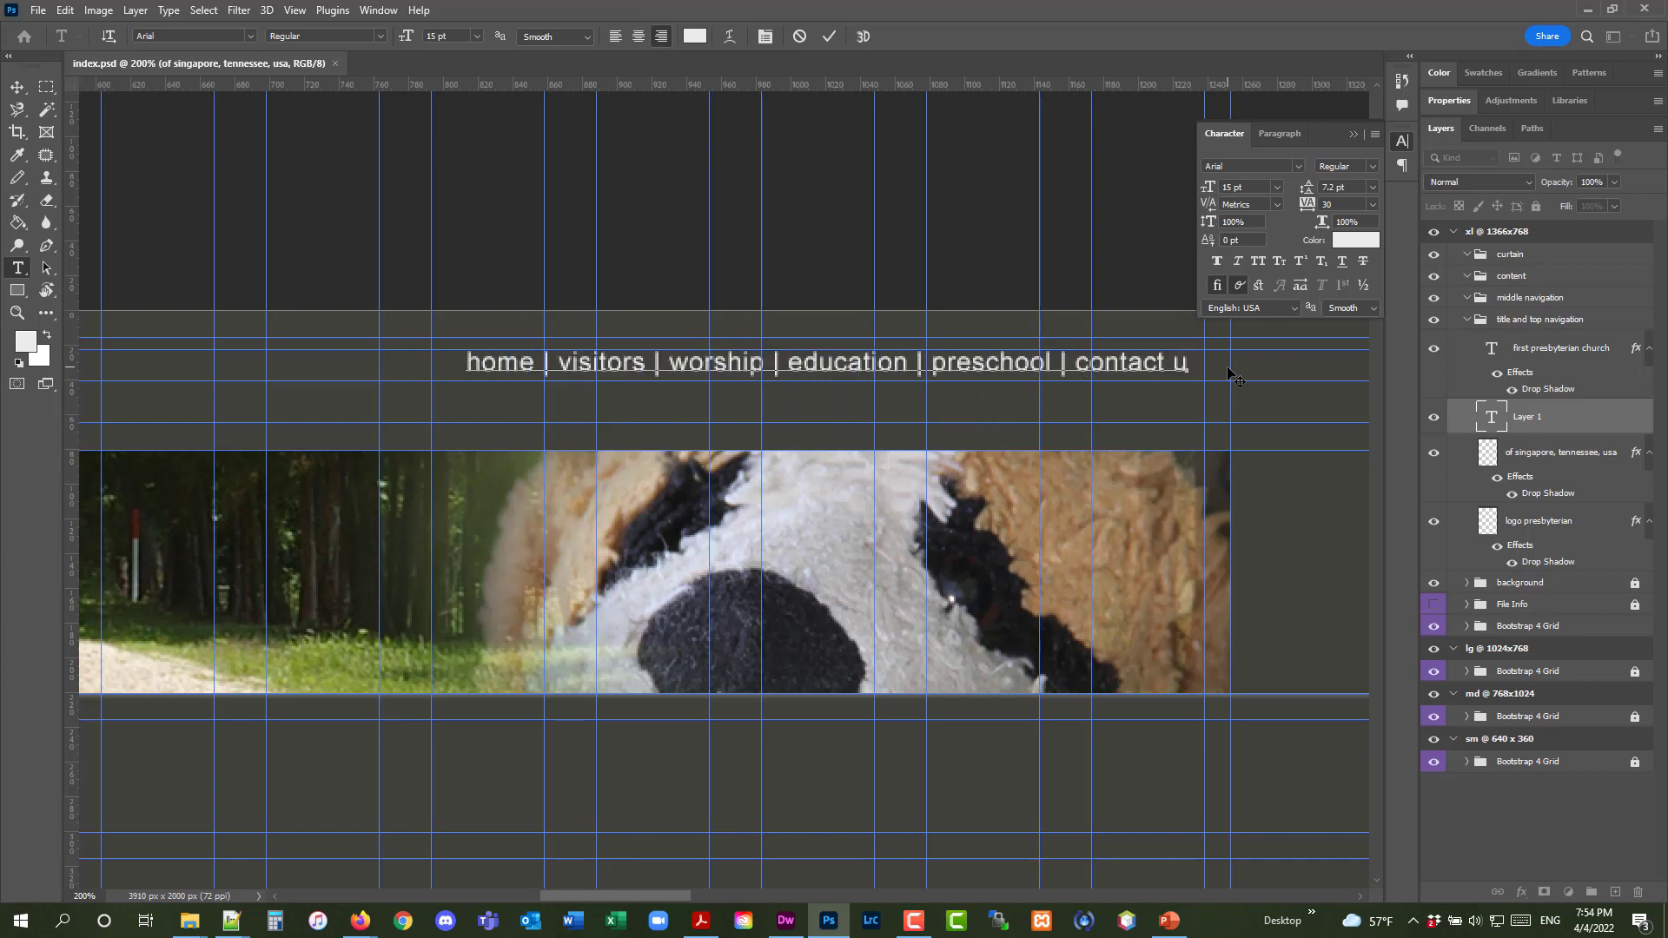
{"action": "type", "text": "s"}
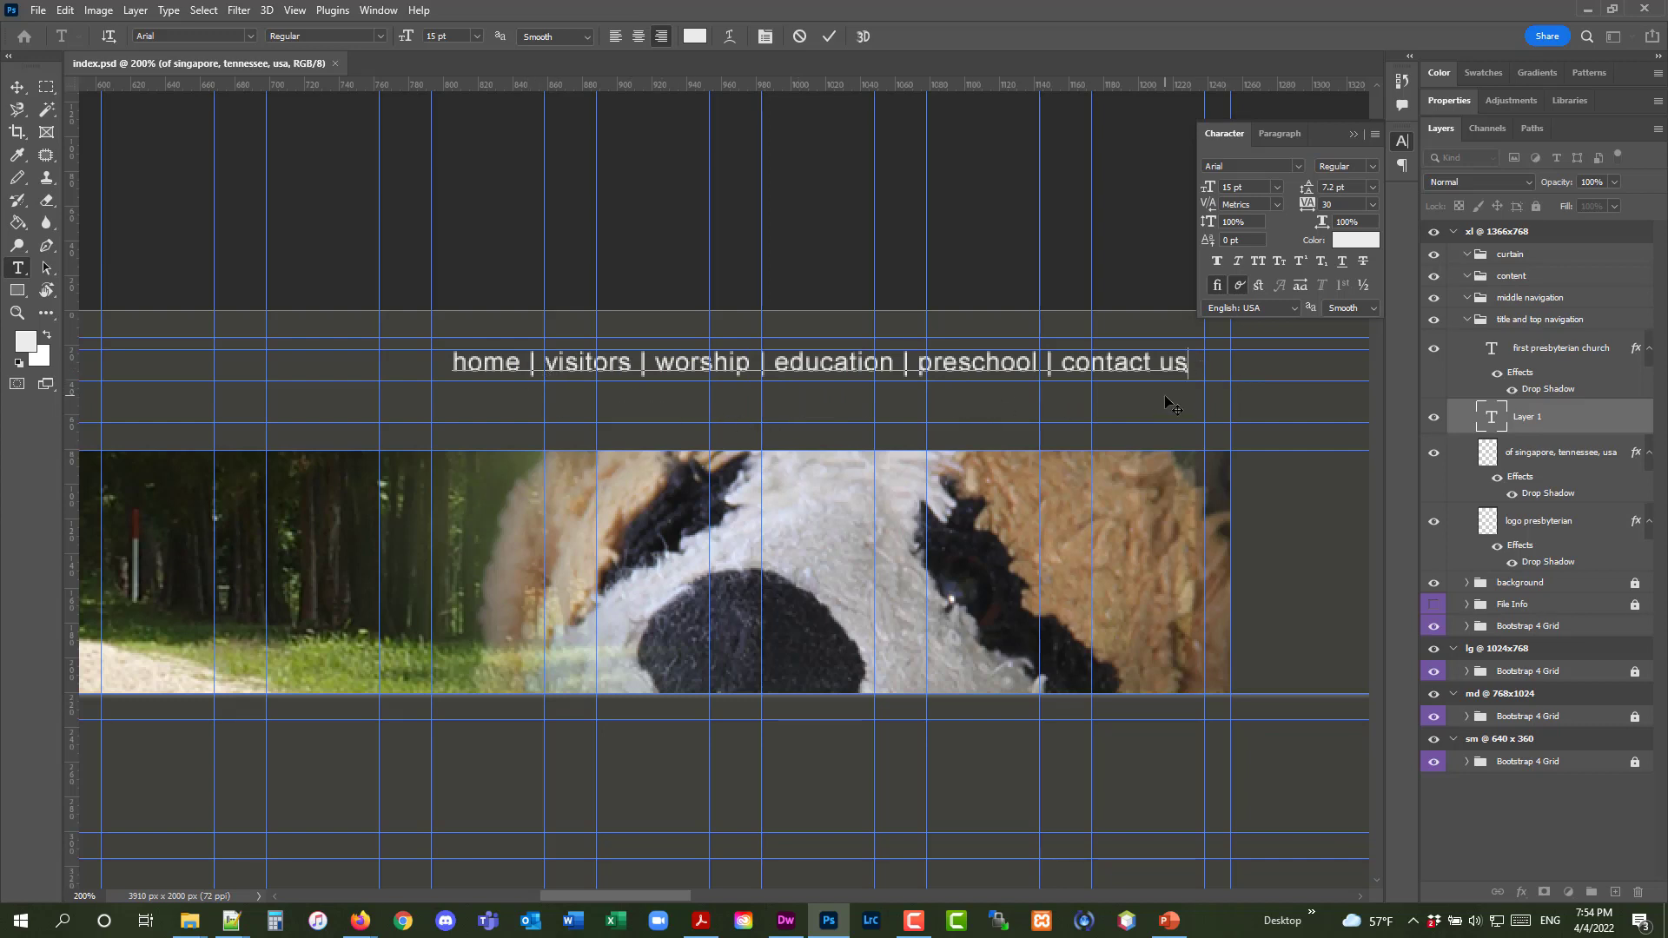
Move the navigation text so its end lines up with the container's inner guide above the dog end of the banner
{"action": "left_click", "coordinate": [23, 98]}
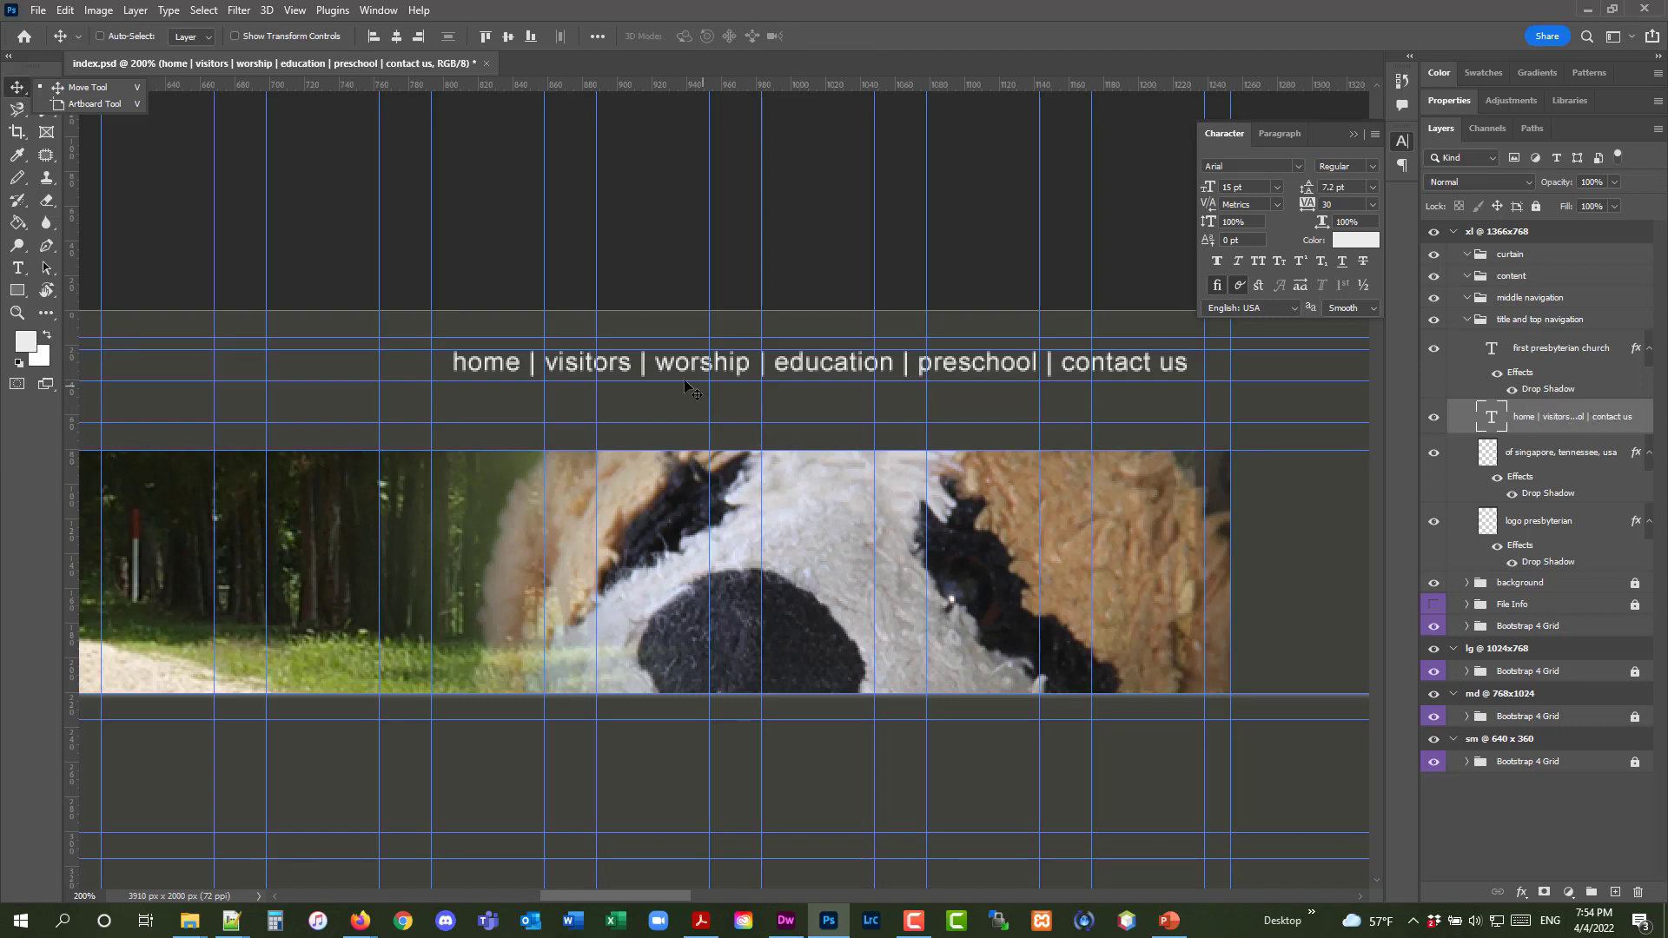
{"action": "left_click_drag", "start_coordinate": [673, 369], "coordinate": [670, 373]}
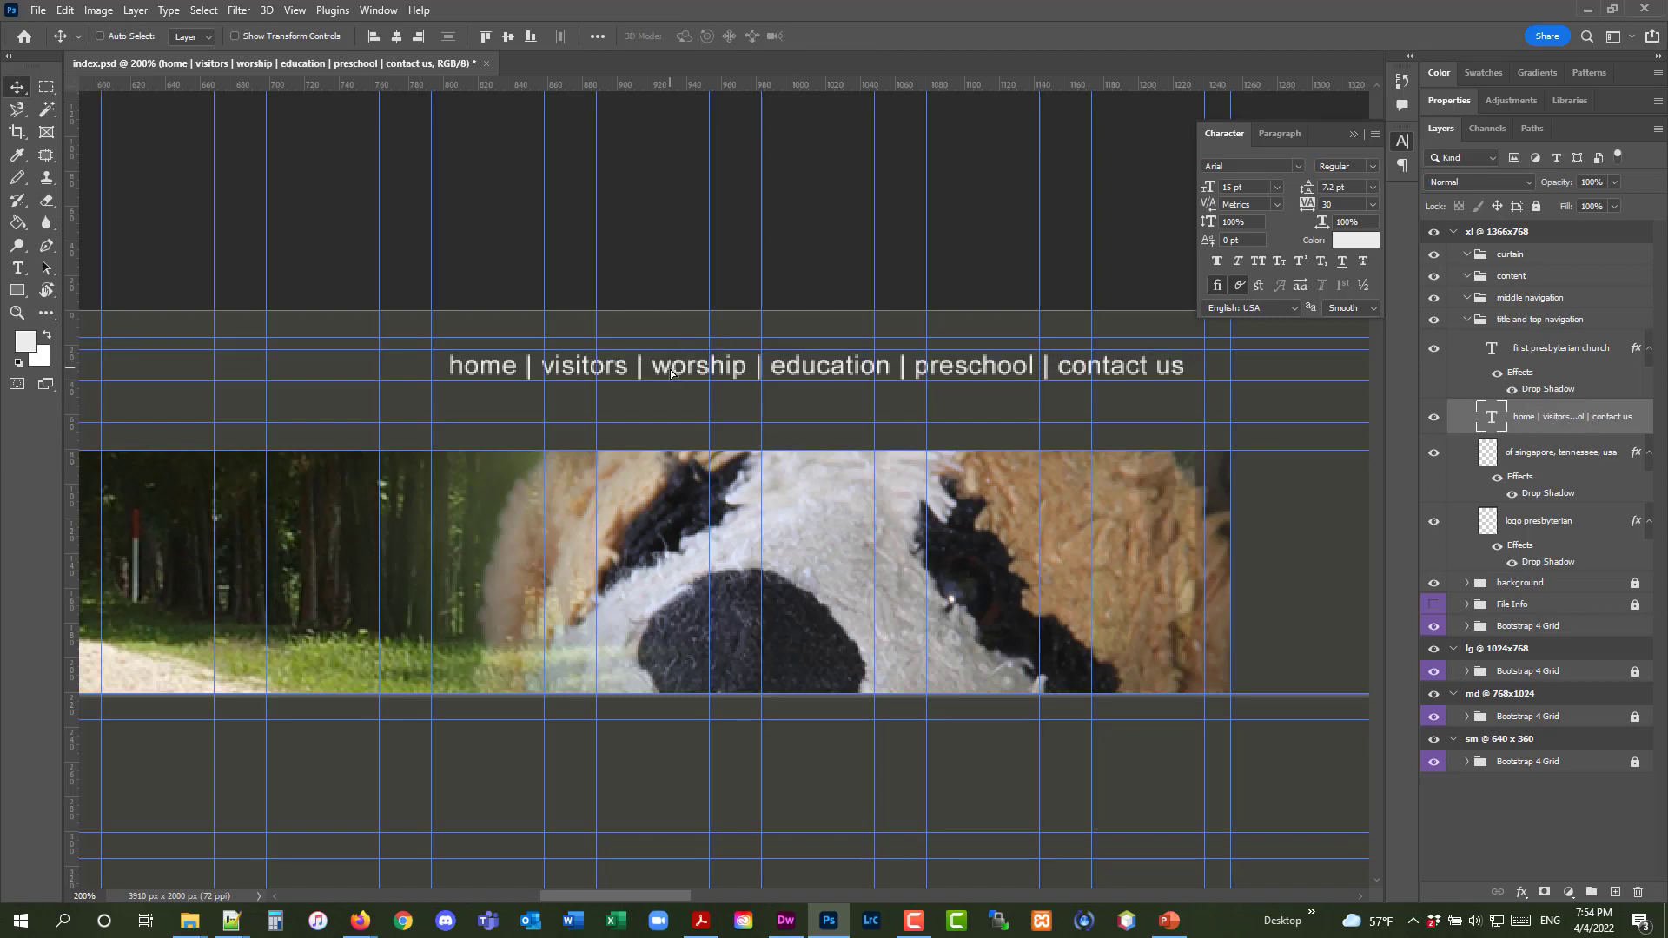
{"action": "key", "text": "Right"}
{"action": "key", "text": "Right"}
{"action": "key", "text": "Right"}
{"action": "key", "text": "Right"}
{"action": "key", "text": "Right"}
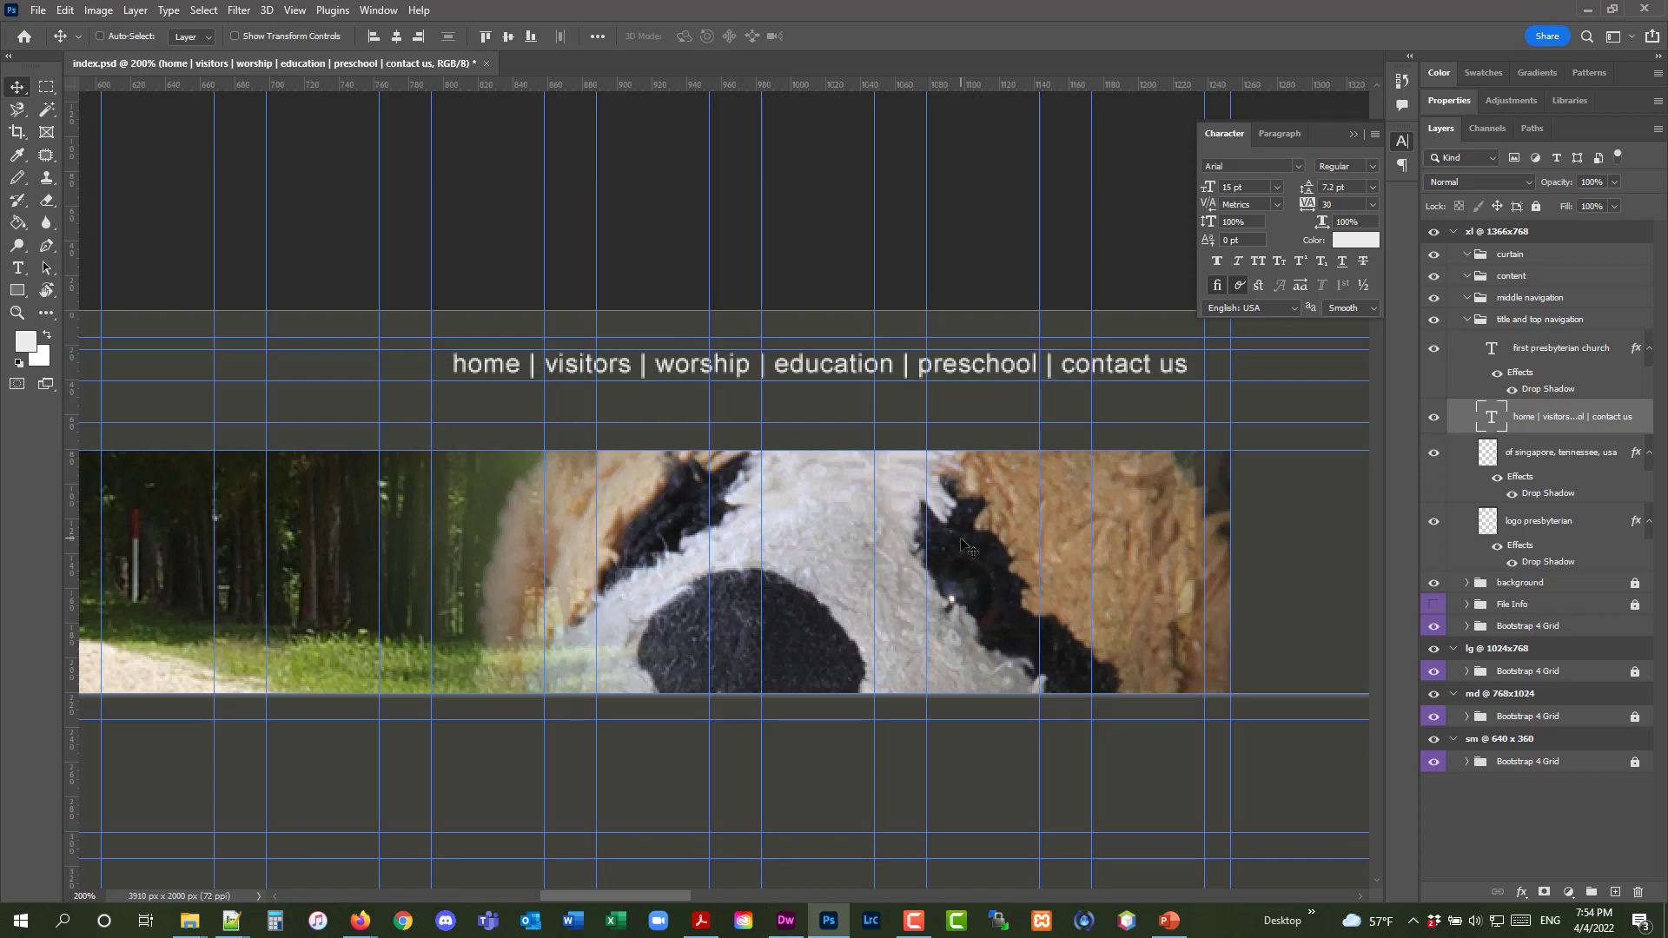
{"action": "key", "text": "Right"}
{"action": "key", "text": "Right"}
{"action": "key", "text": "Right"}
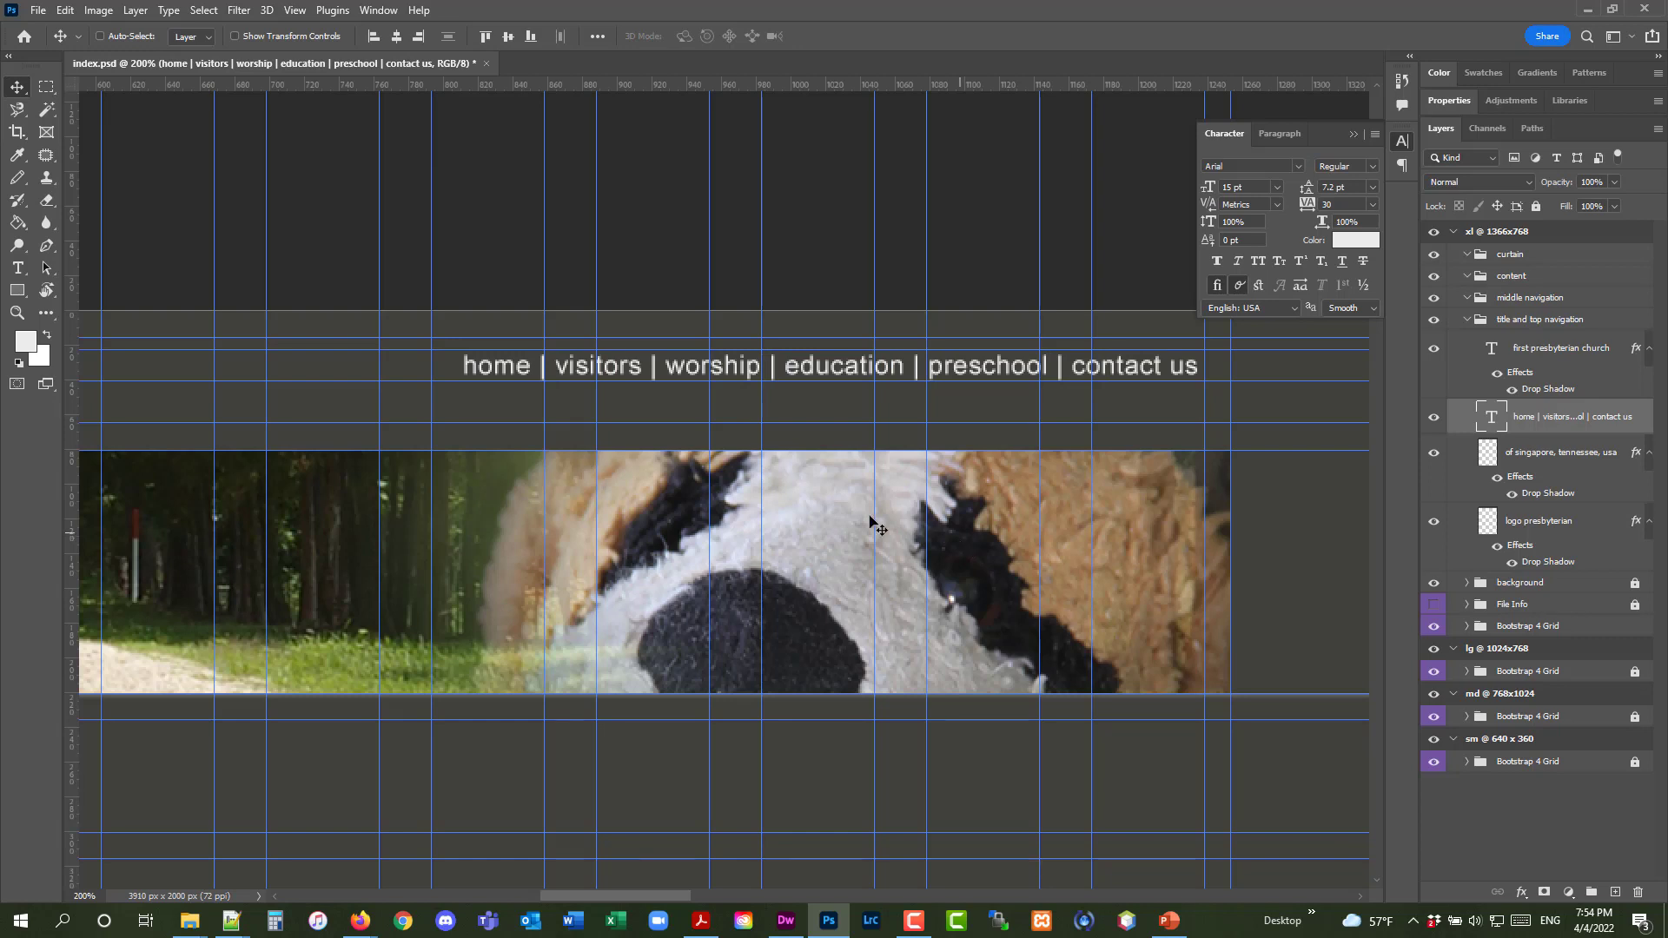
Nudge the navigation text slightly up to center it between the two header guides
{"action": "left_click", "coordinate": [17, 313]}
{"action": "left_click", "coordinate": [830, 427]}
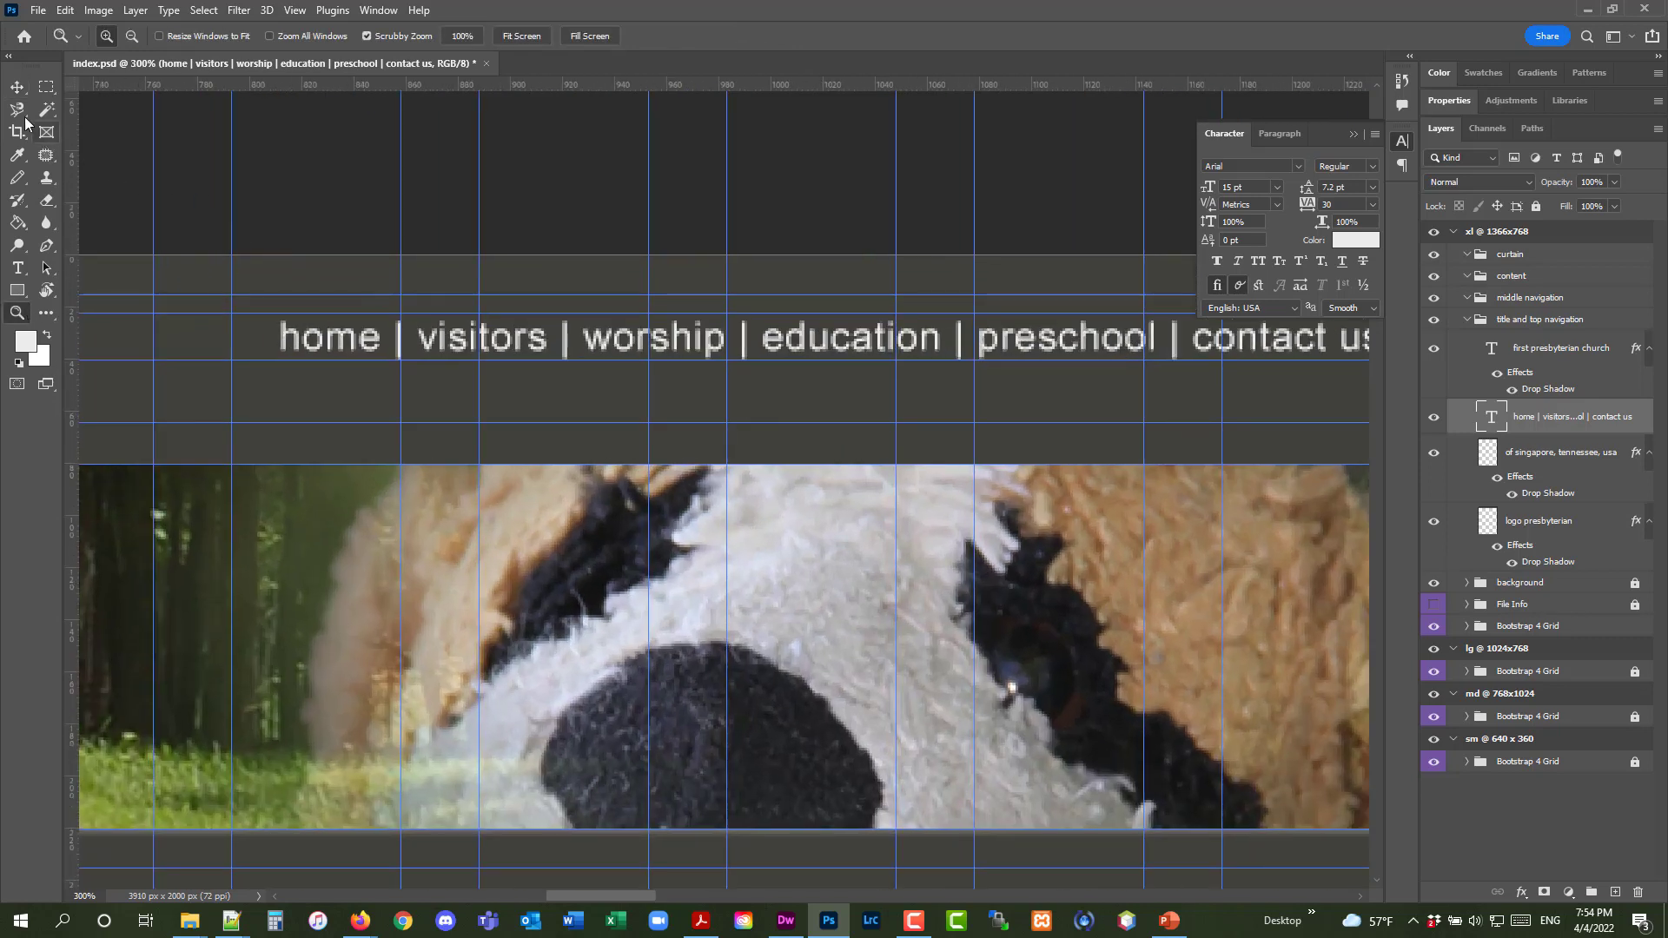
{"action": "left_click", "coordinate": [17, 87]}
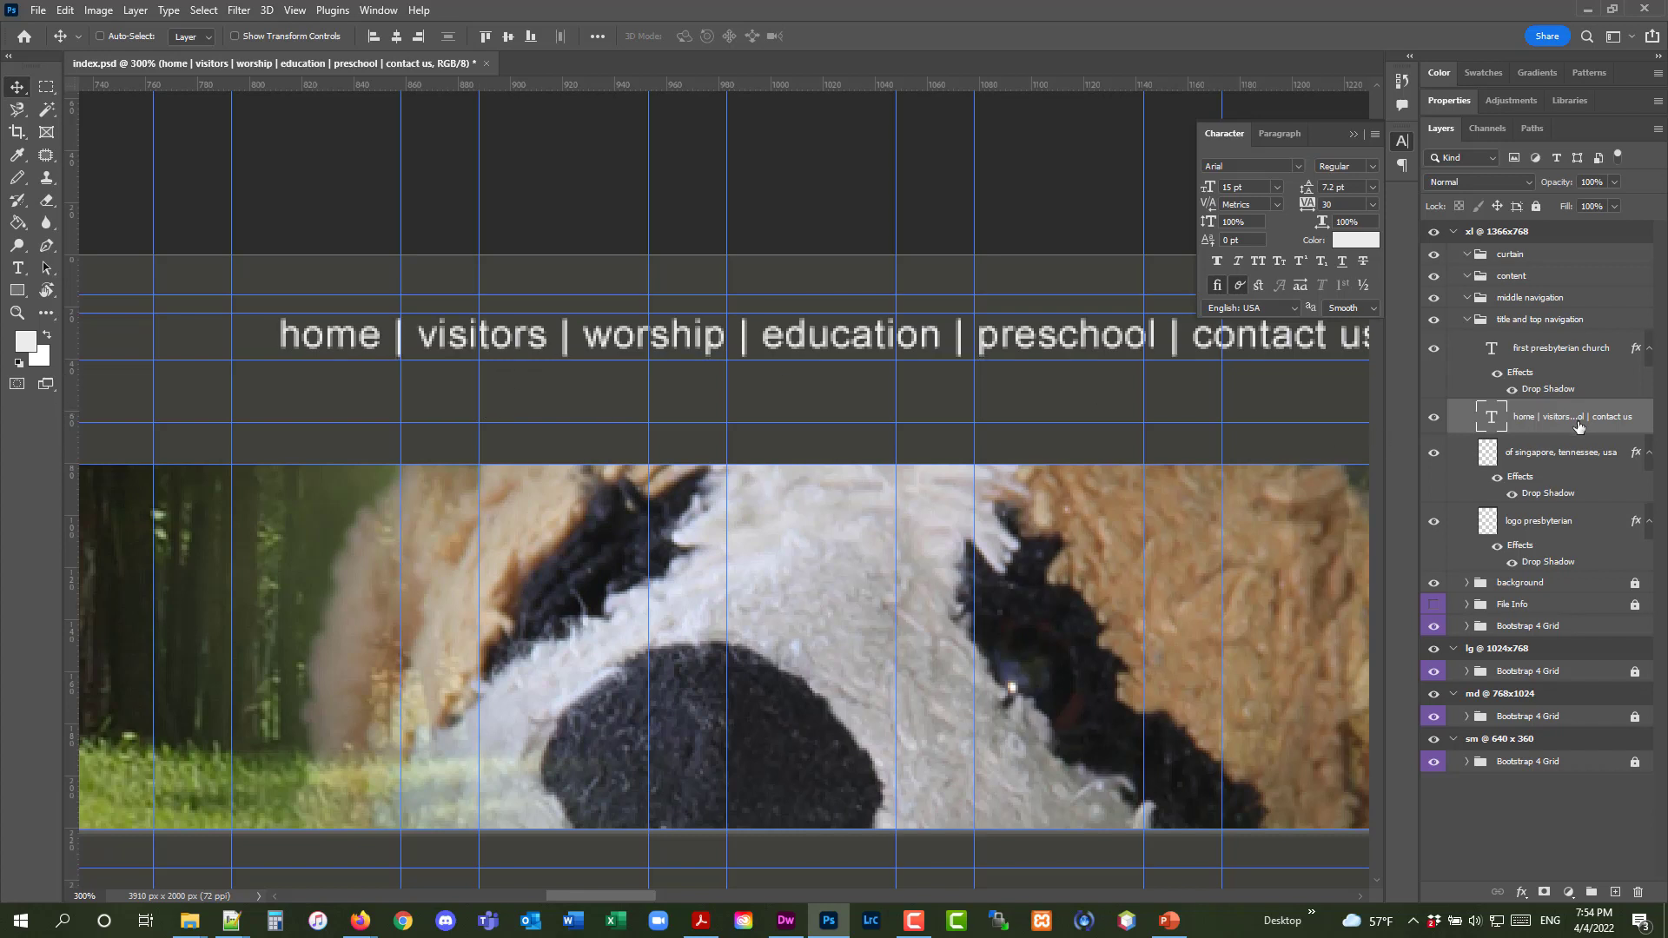
Check the navigation text's placement beside the church title, and save index.psd
{"action": "key", "text": "z"}
{"action": "left_click", "coordinate": [514, 351], "text": "alt"}
{"action": "left_click", "coordinate": [504, 348], "text": "alt"}
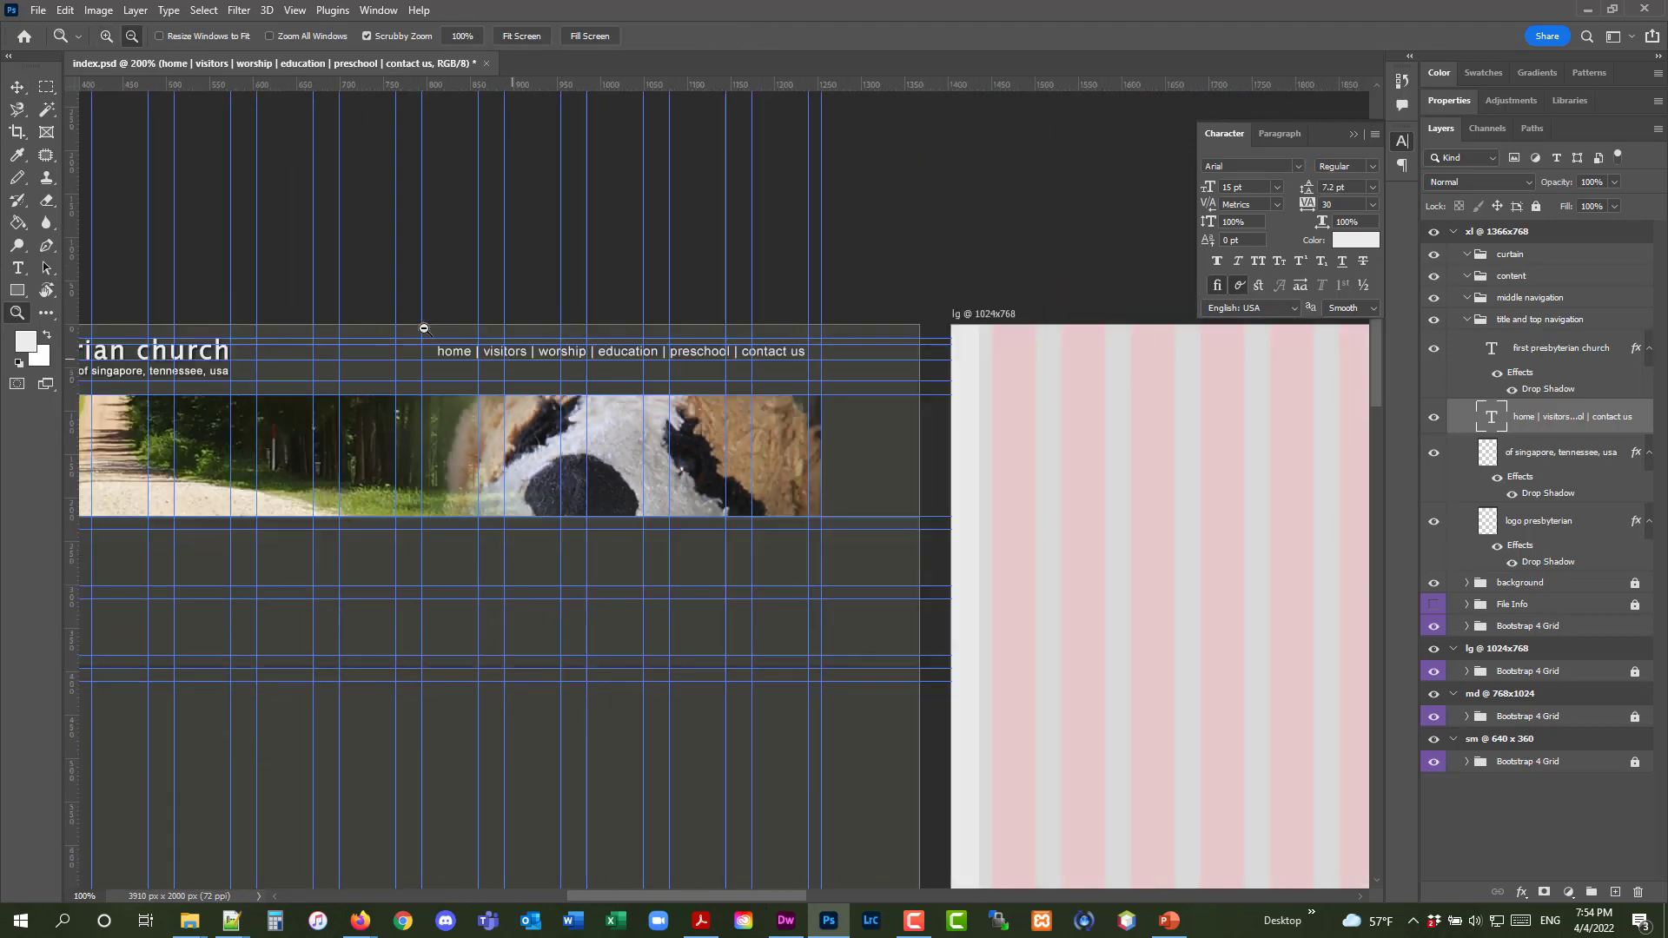
{"action": "left_click", "coordinate": [673, 349]}
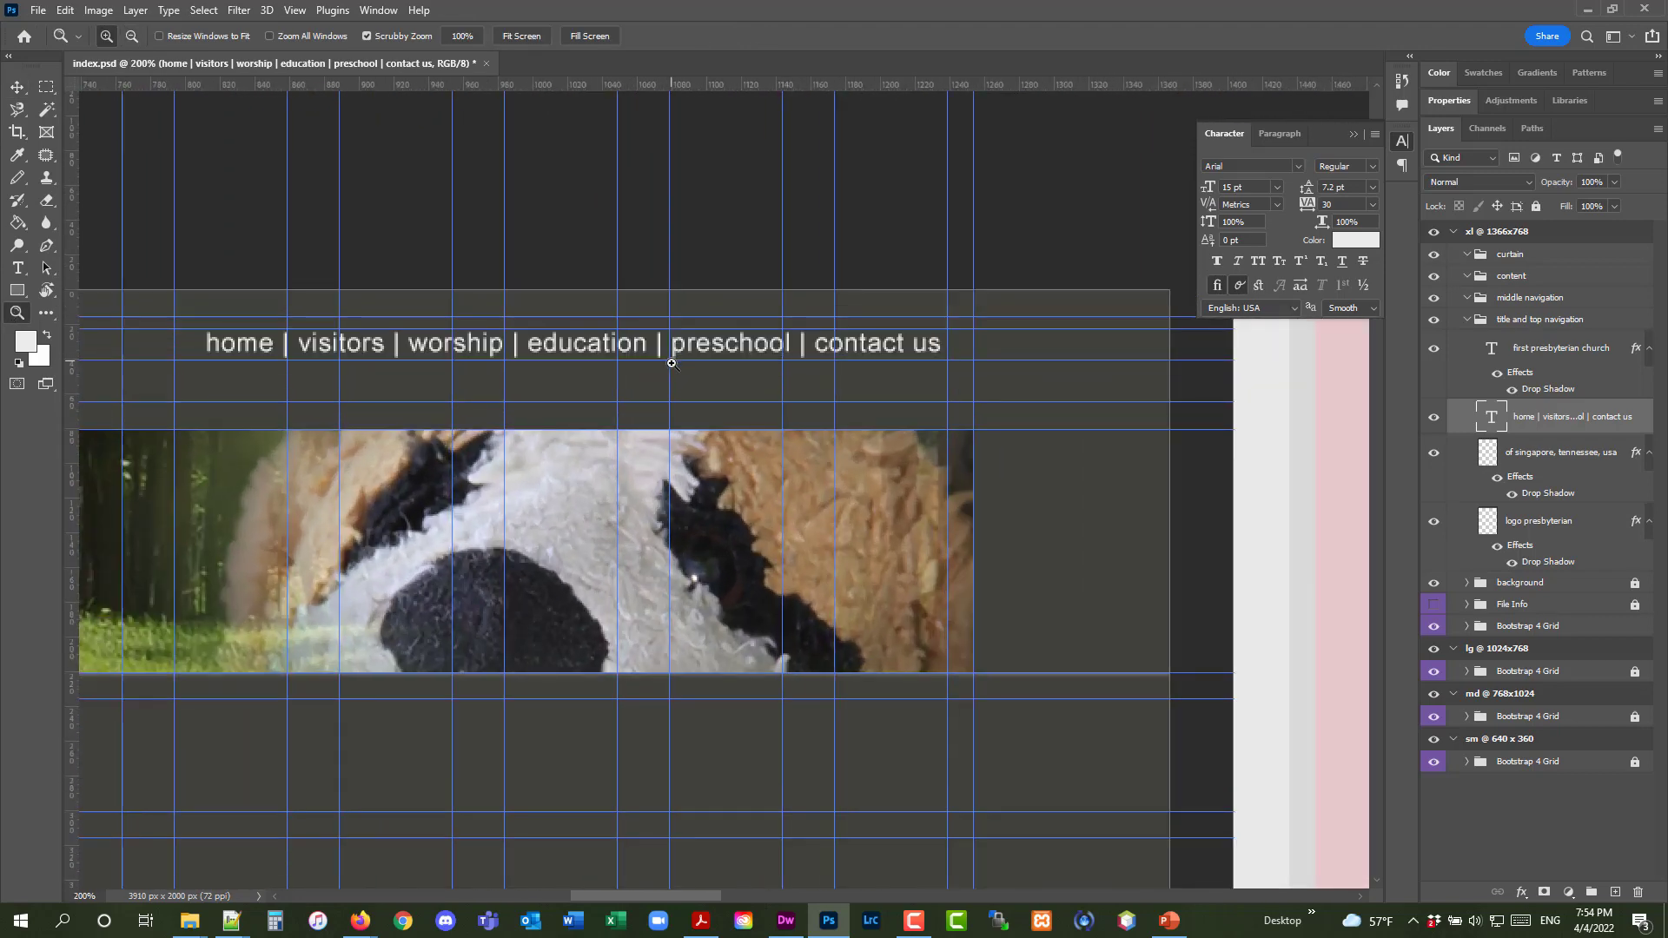
{"action": "left_click_drag", "start_coordinate": [711, 893], "coordinate": [674, 893]}
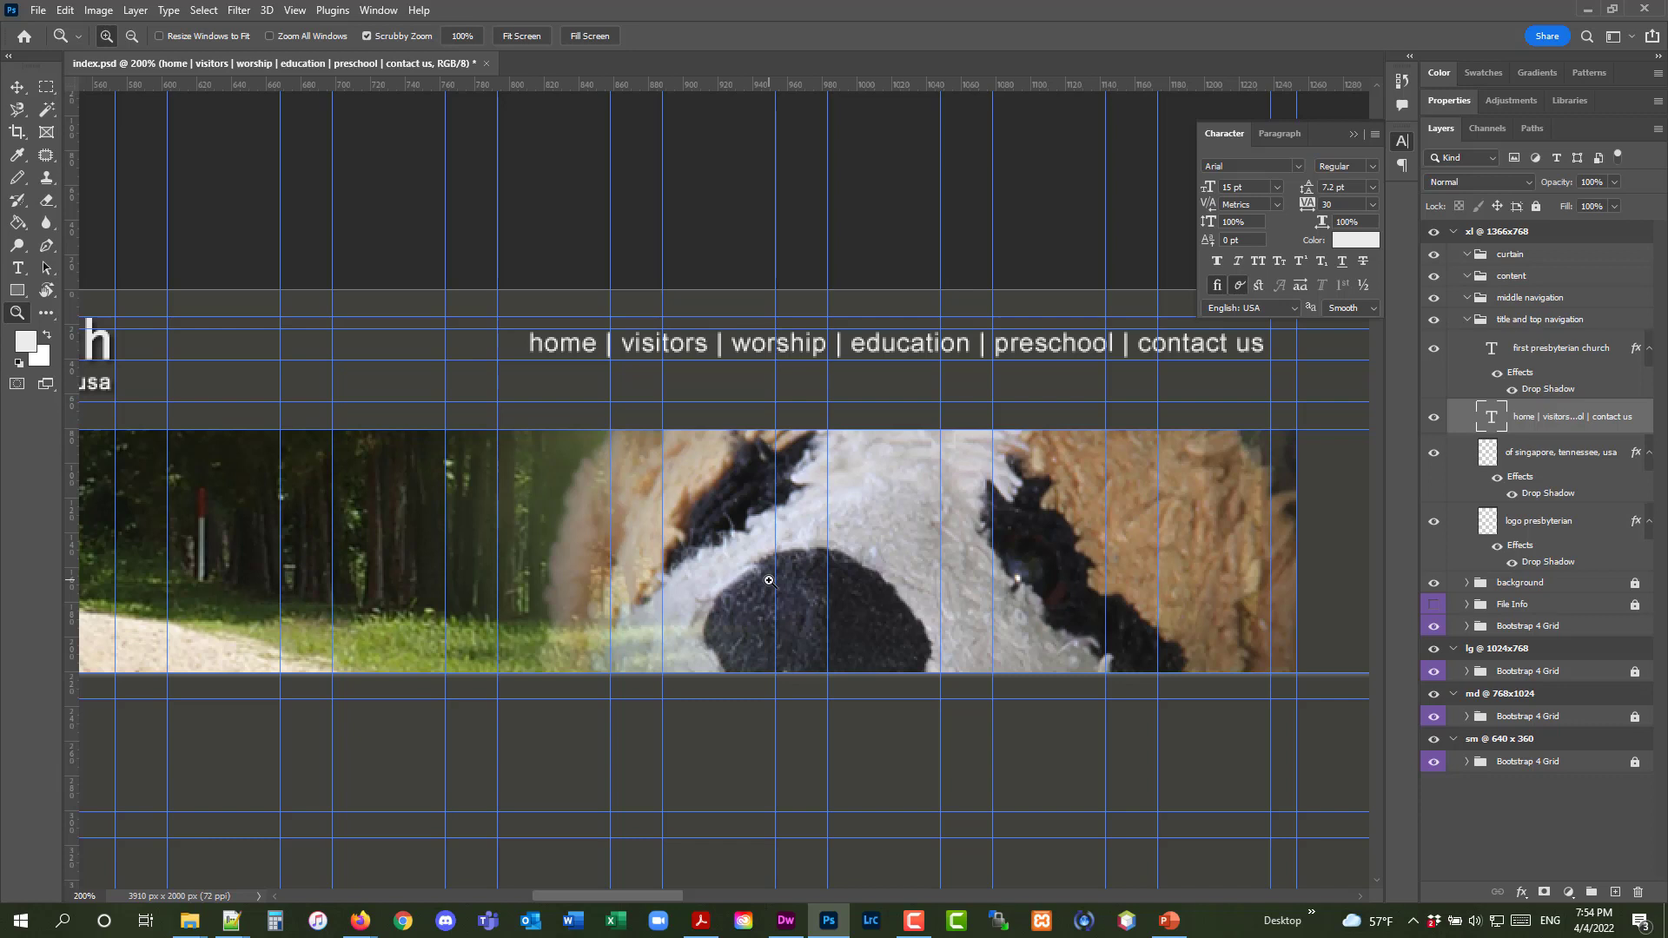
{"action": "left_click", "coordinate": [37, 10]}
{"action": "left_click", "coordinate": [61, 201]}
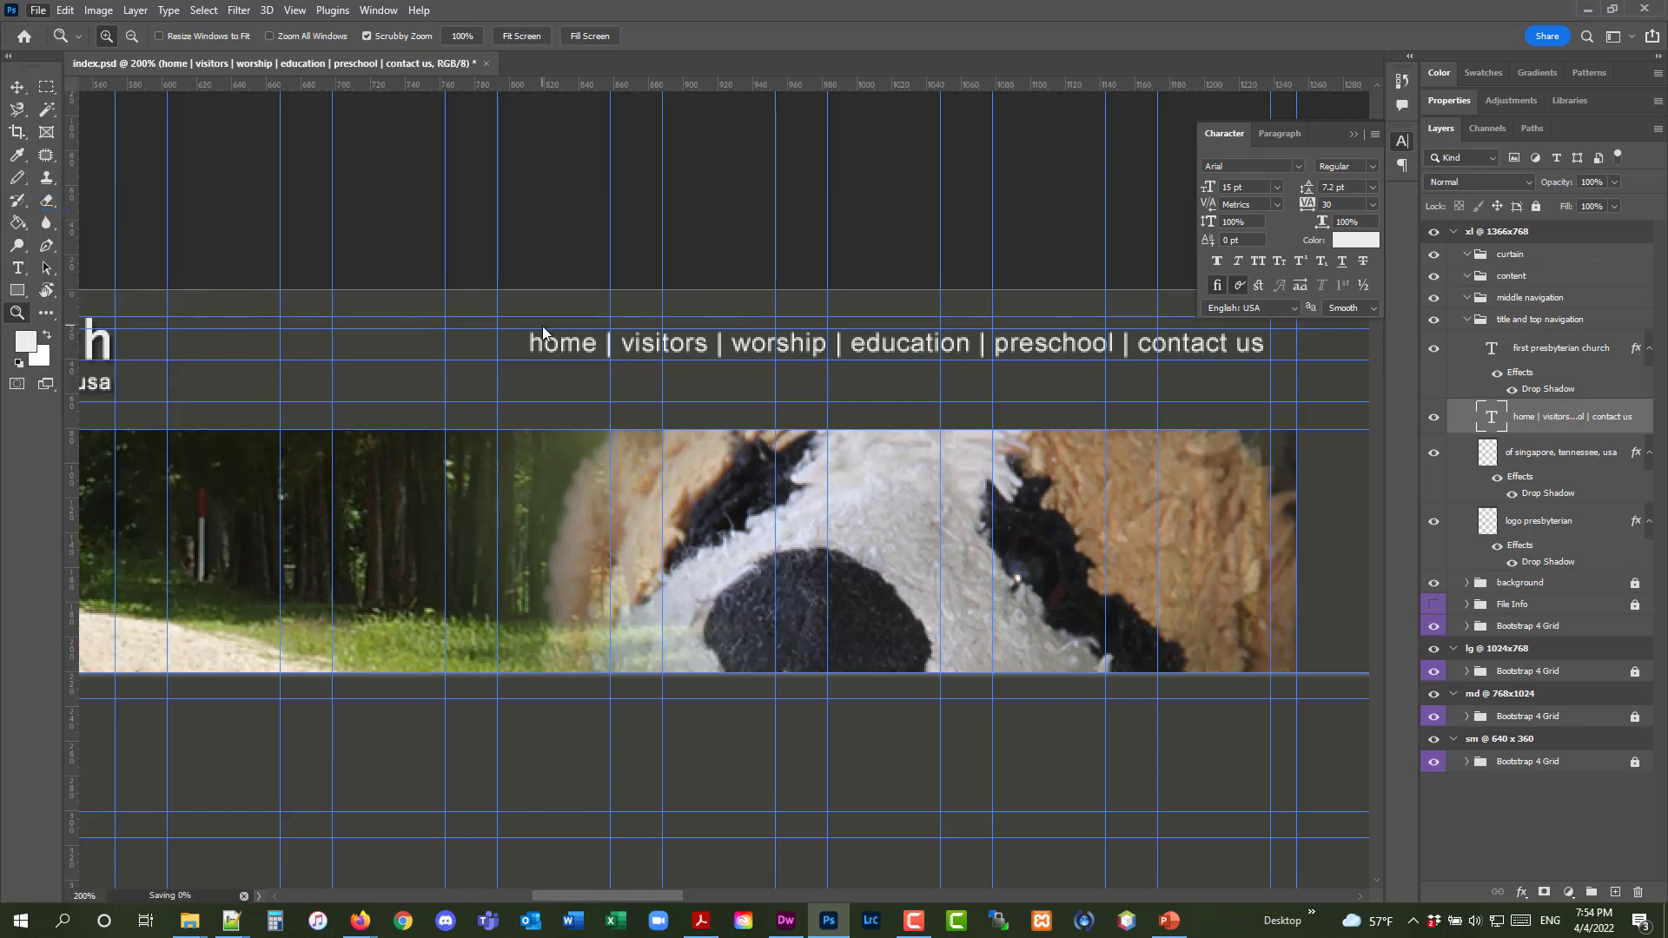
Compare the navigation text with the main sections listed in church_site_structure.txt in Notepad++
{"action": "left_click", "coordinate": [582, 391], "text": "alt"}
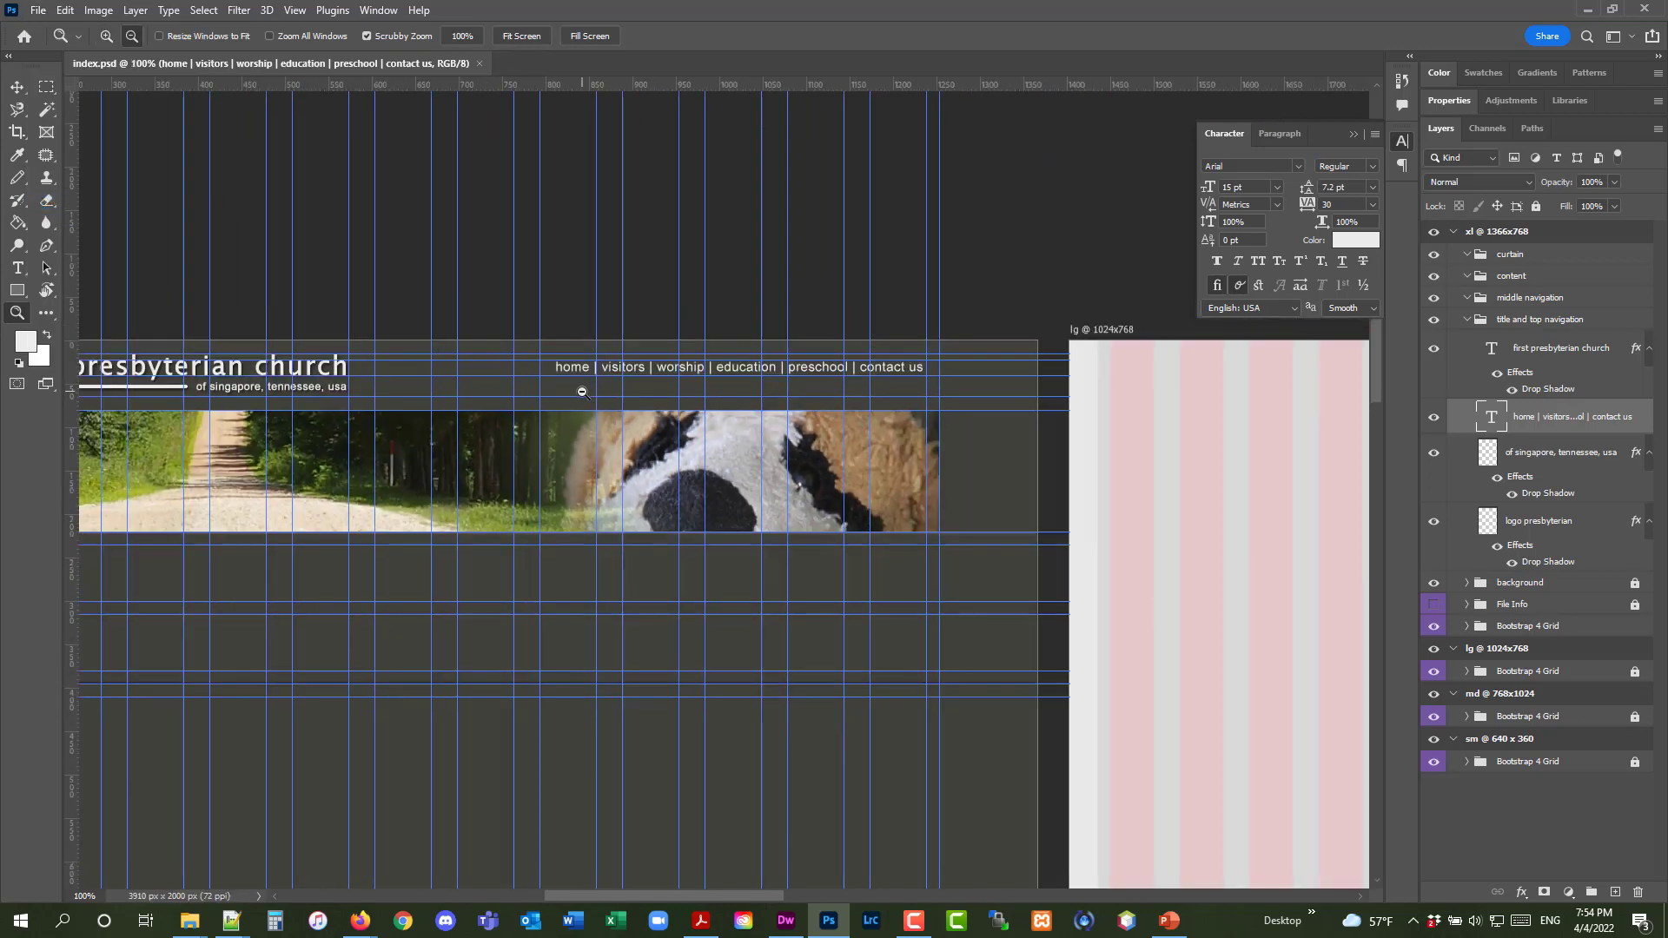
{"action": "mouse_move", "coordinate": [245, 930]}
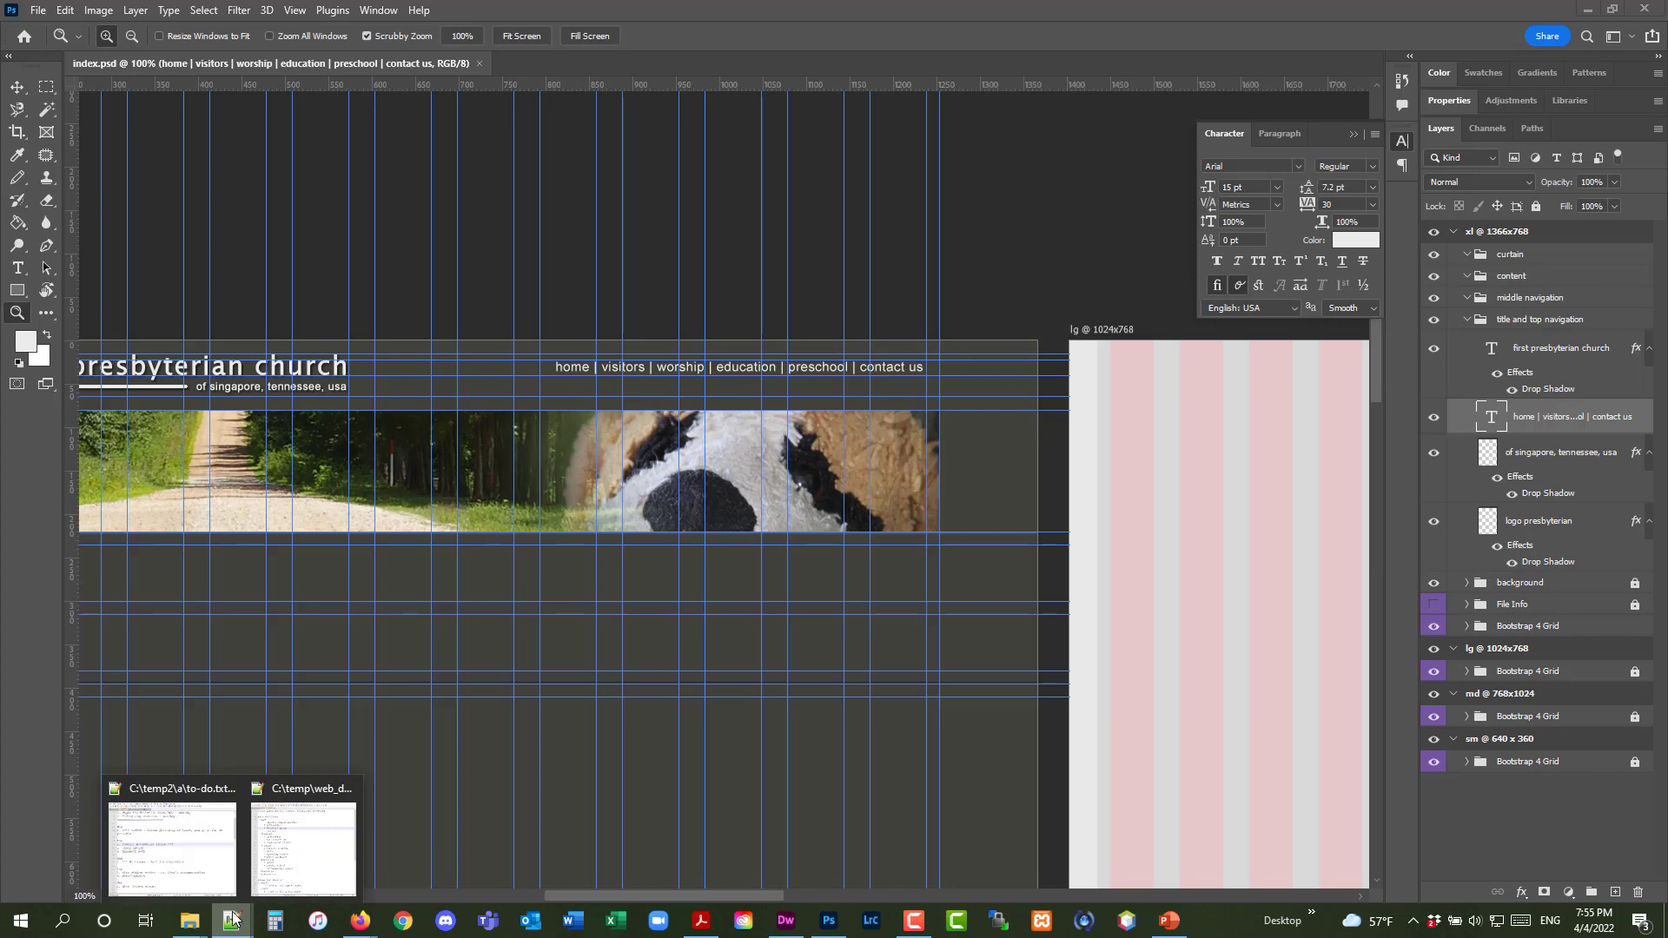
{"action": "left_click", "coordinate": [337, 822]}
{"action": "scroll", "coordinate": [1166, 605], "scroll_direction": "down", "scroll_amount": 2}
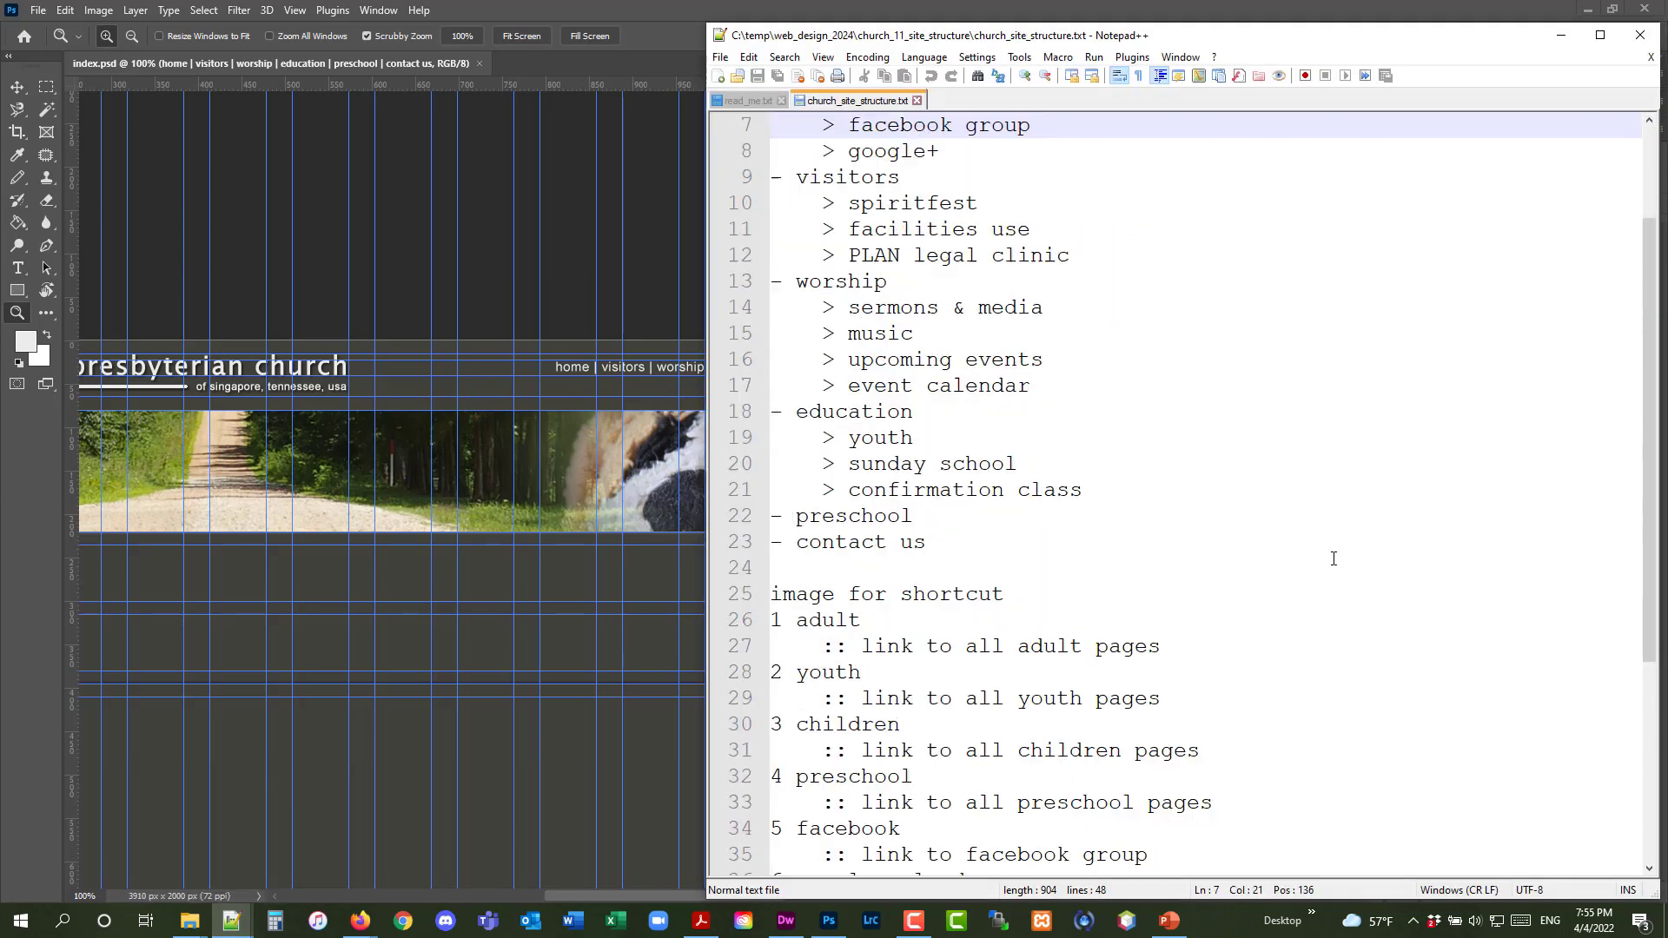
{"action": "scroll", "coordinate": [1333, 559], "scroll_direction": "up", "scroll_amount": 2}
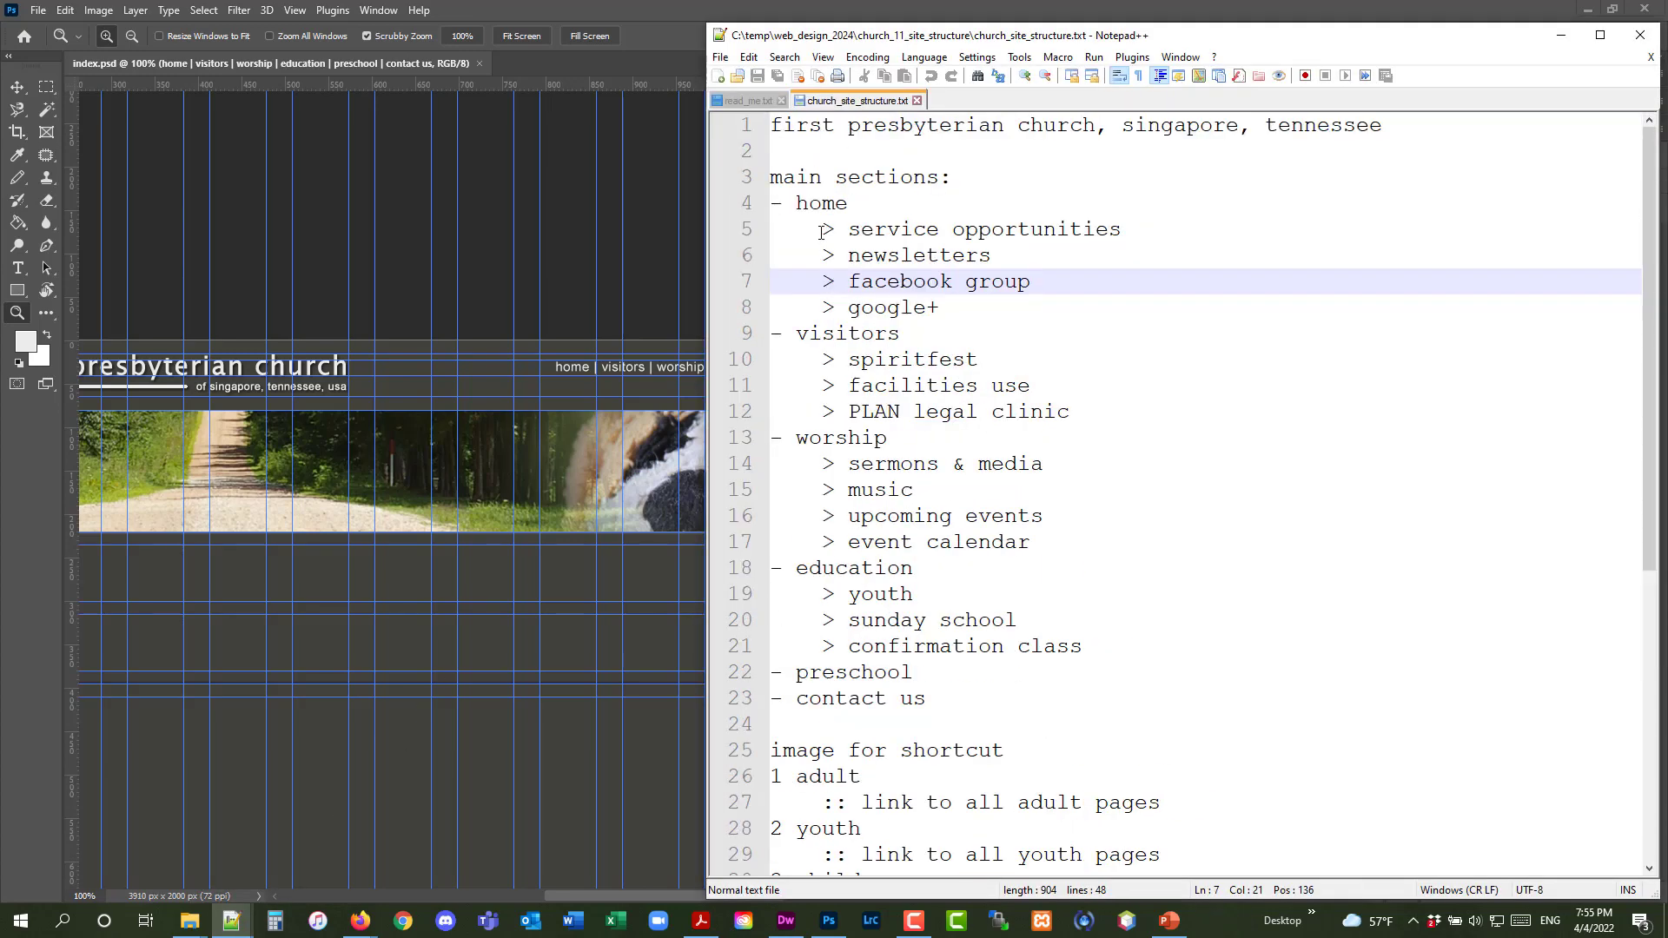
Highlight the "alt-zoom" note in read_me.txt, and return to index.psd in Photoshop
{"action": "left_click", "coordinate": [746, 99]}
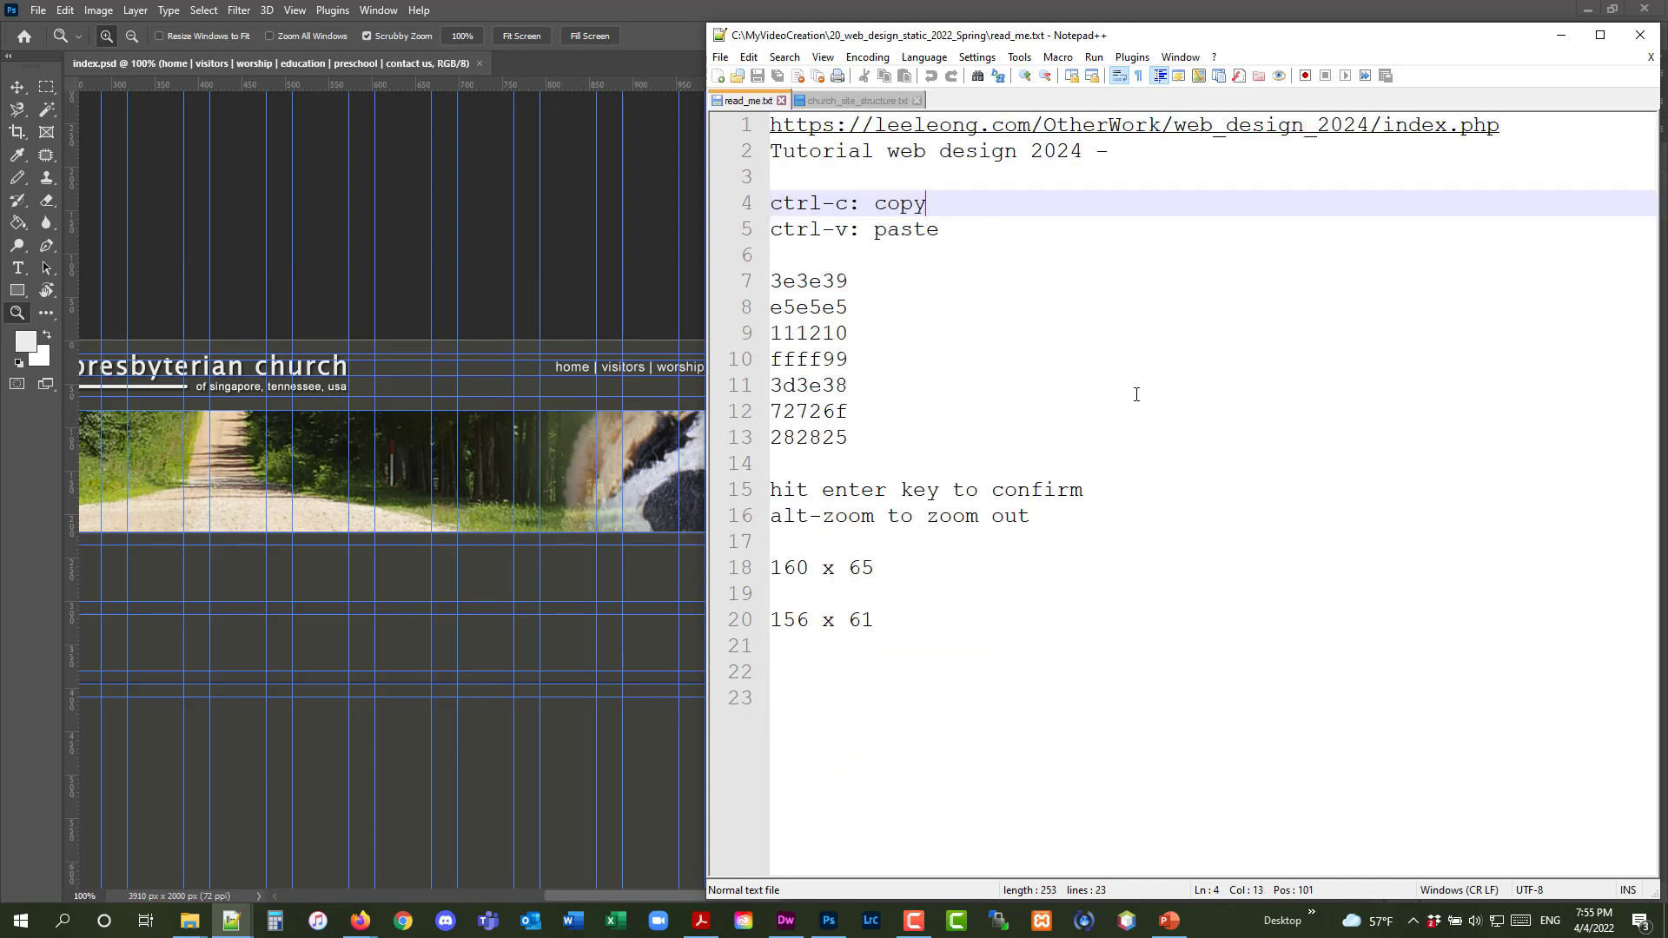
{"action": "left_click_drag", "start_coordinate": [874, 515], "coordinate": [769, 516]}
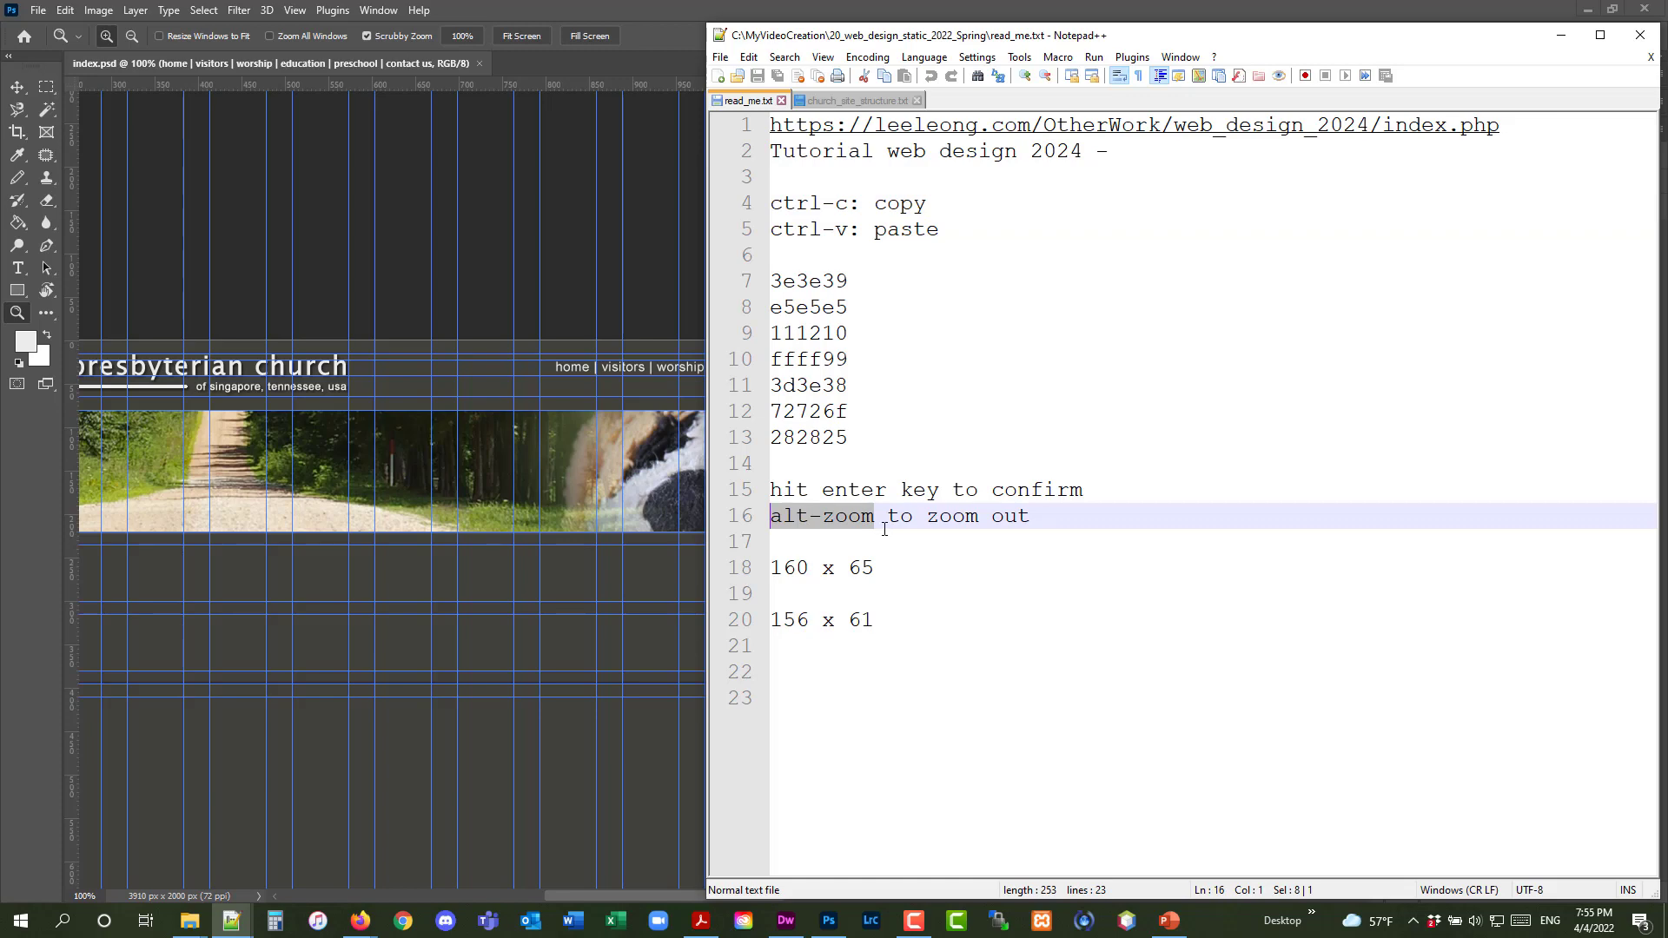
{"action": "left_click", "coordinate": [658, 19]}
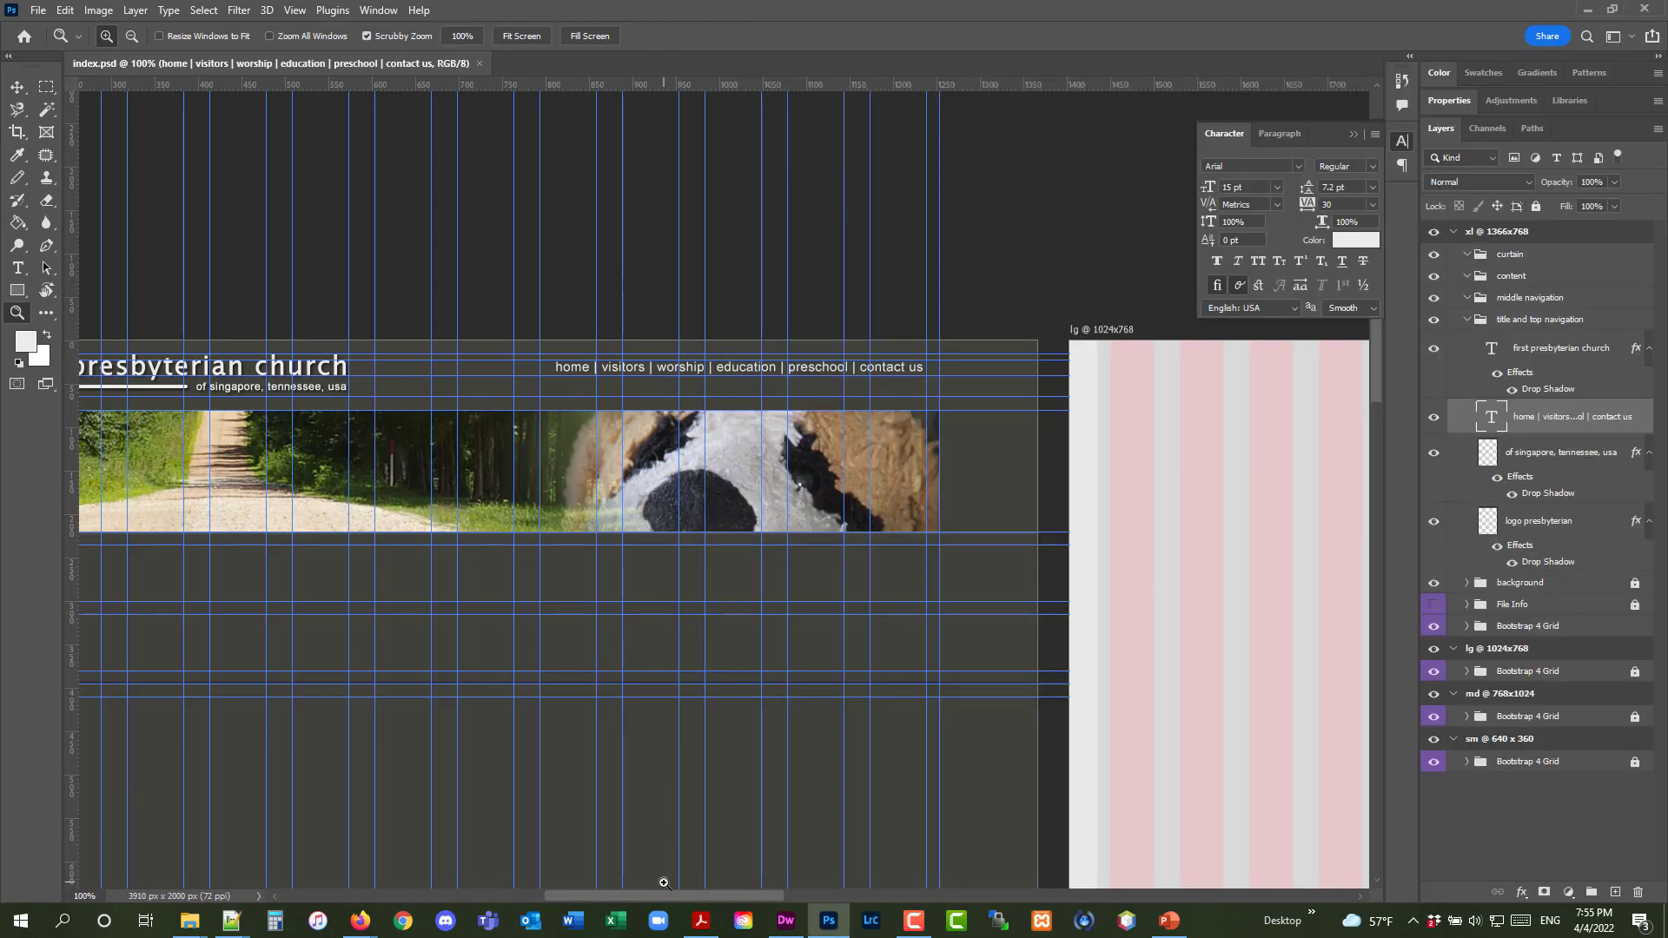
Compare the full header and the area below the banner with church_design_sketch.pdf in Acrobat, and return to Photoshop
{"action": "left_click_drag", "start_coordinate": [670, 900], "coordinate": [604, 901]}
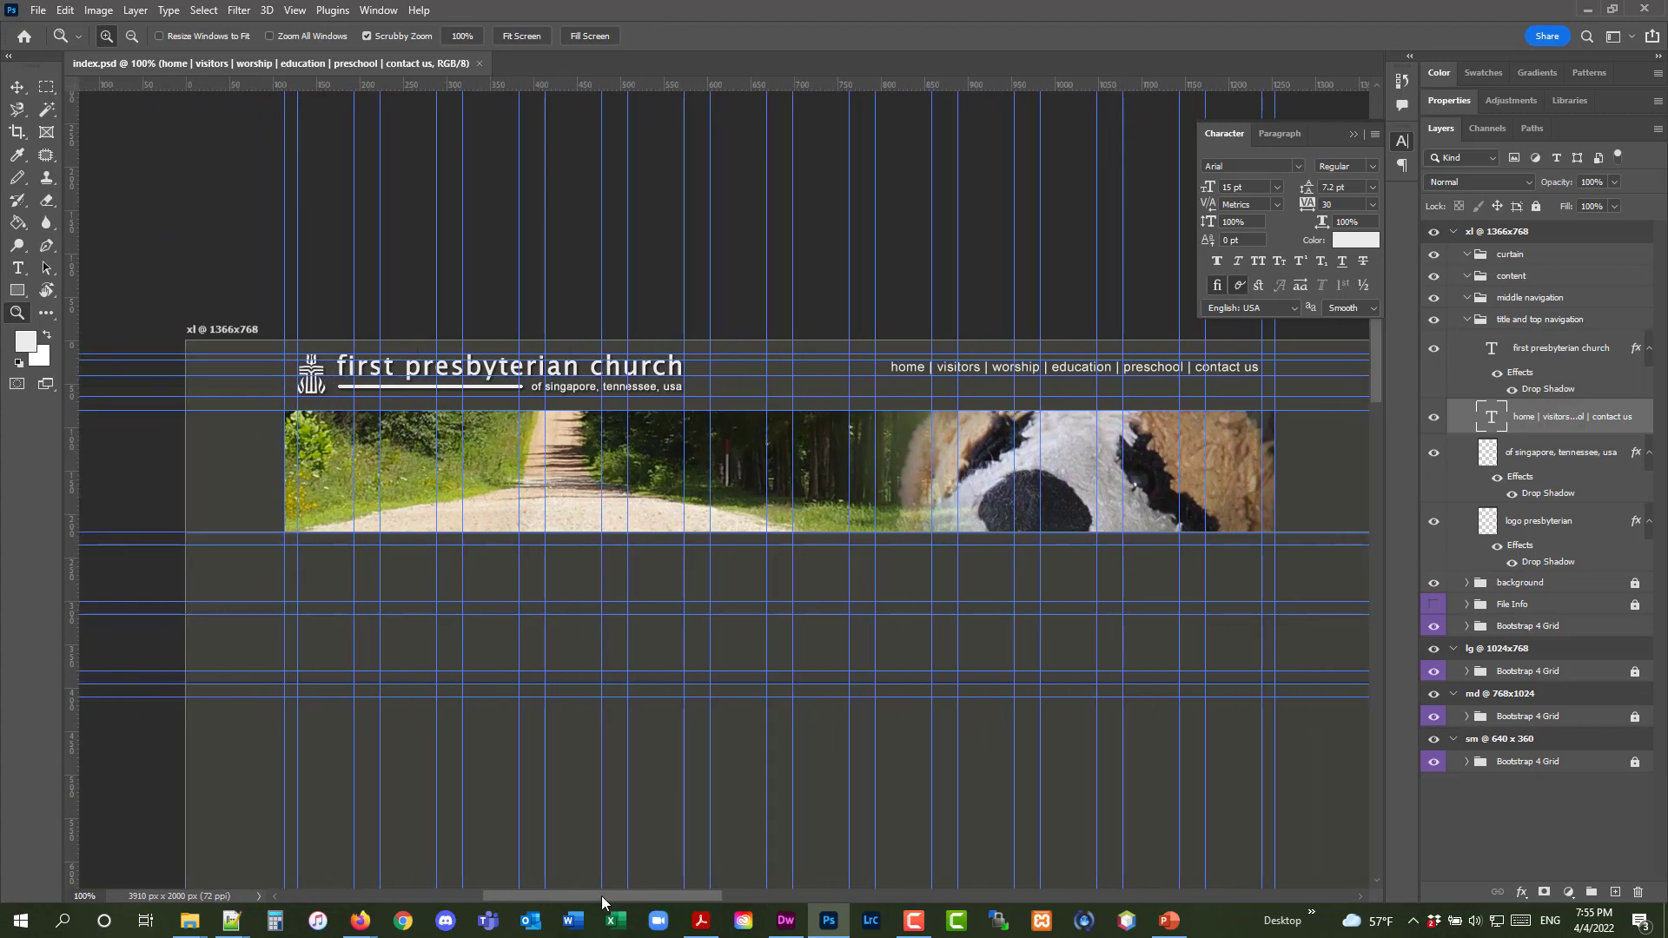
{"action": "left_click", "coordinate": [698, 920]}
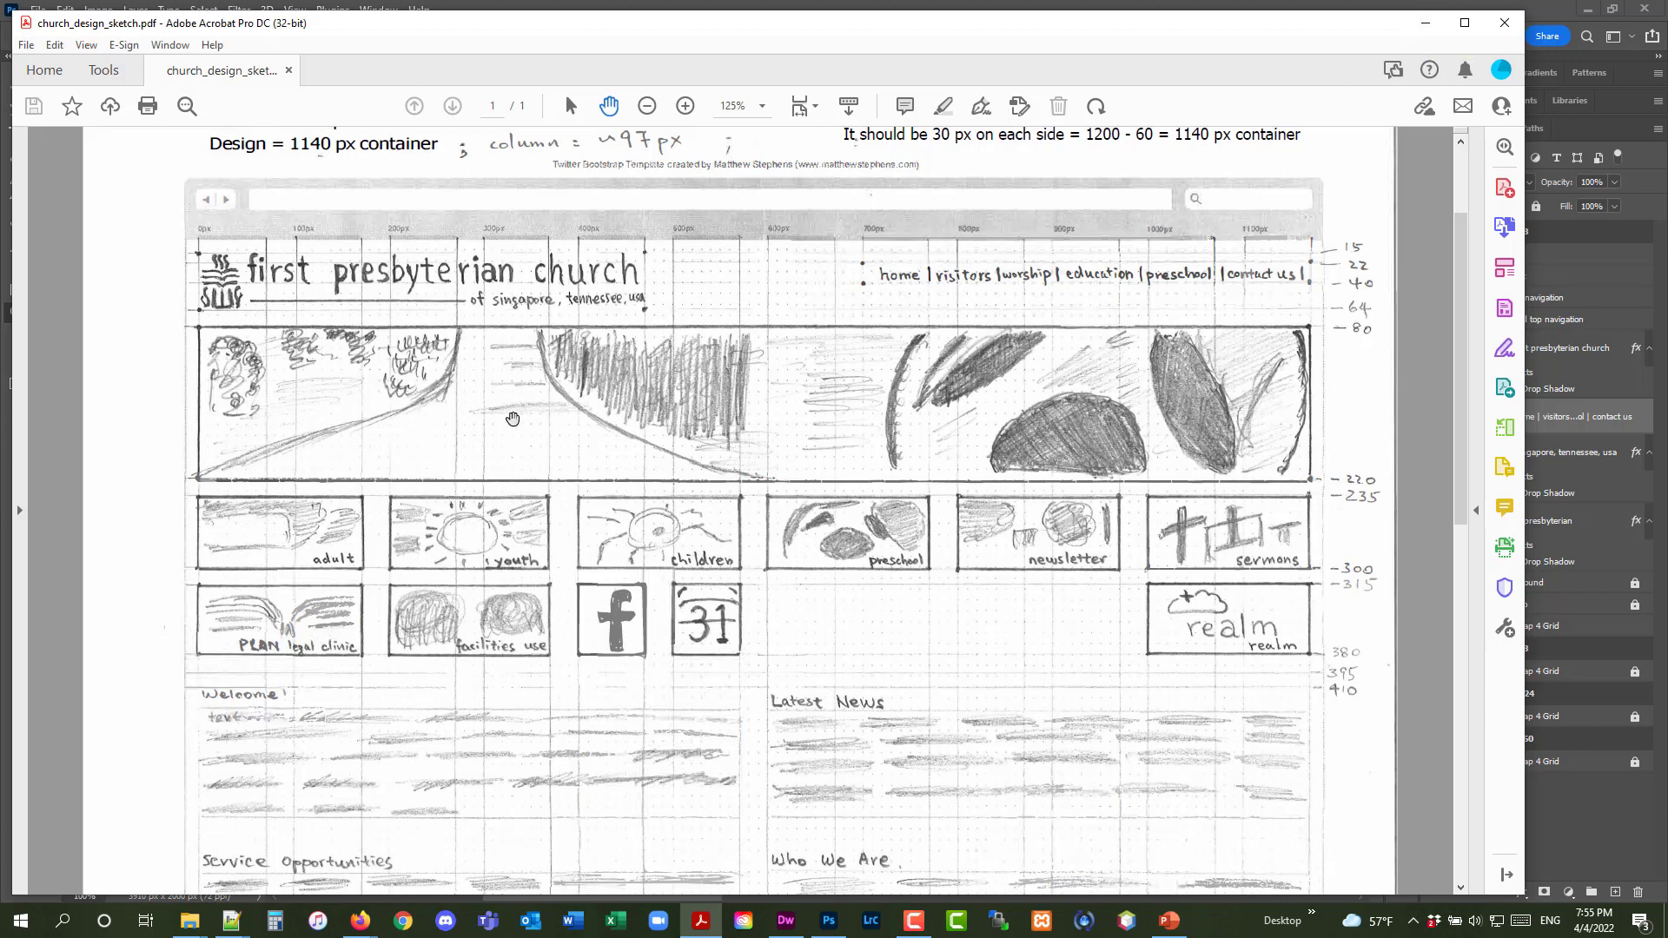
{"action": "left_click", "coordinate": [1418, 32]}
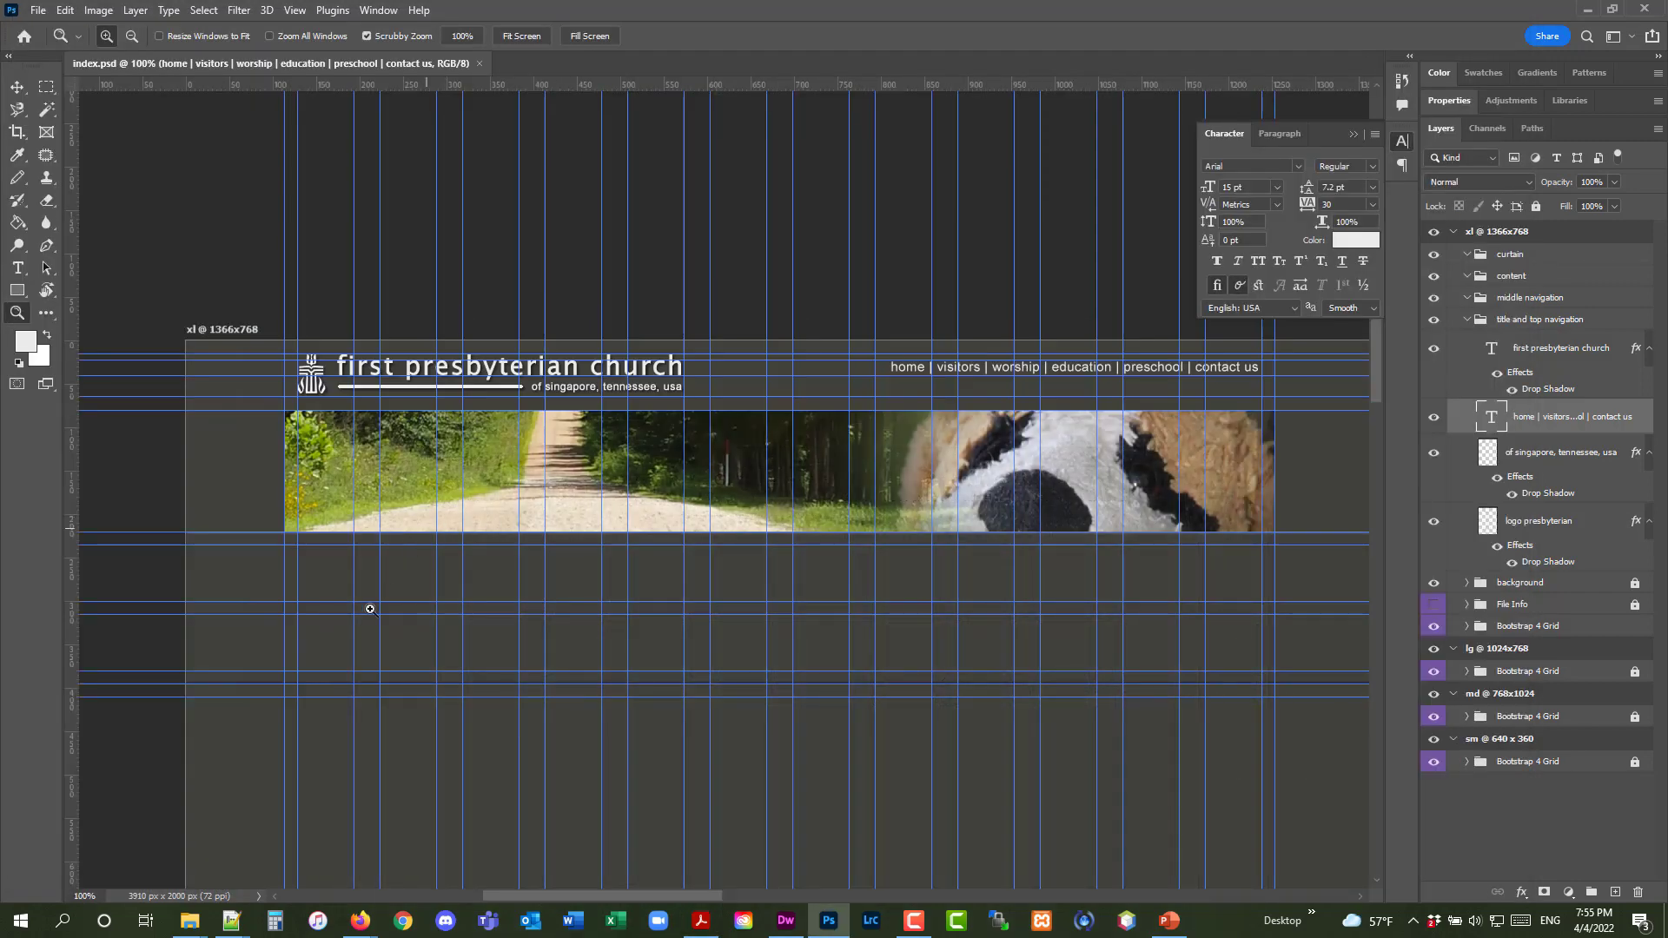
Choose the Rectangle tool and set the foreground color to 163e39, adapted from the 3e3e39 sampled from the page background
{"action": "left_click_drag", "start_coordinate": [339, 585], "coordinate": [339, 584]}
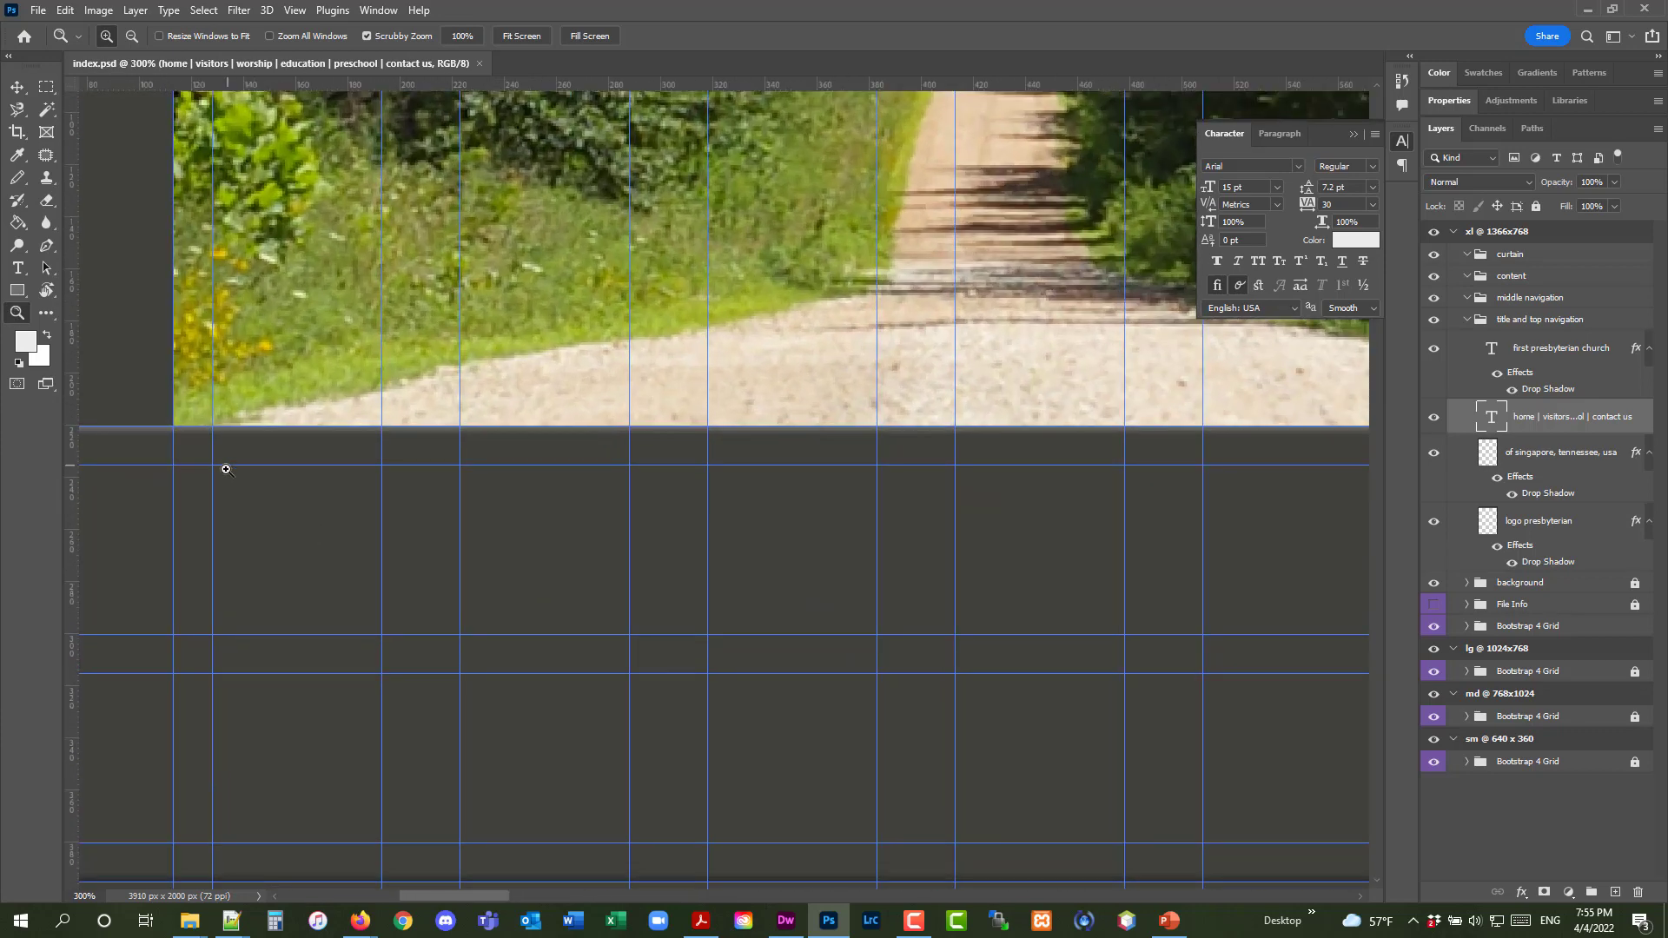
{"action": "left_click", "coordinate": [312, 520]}
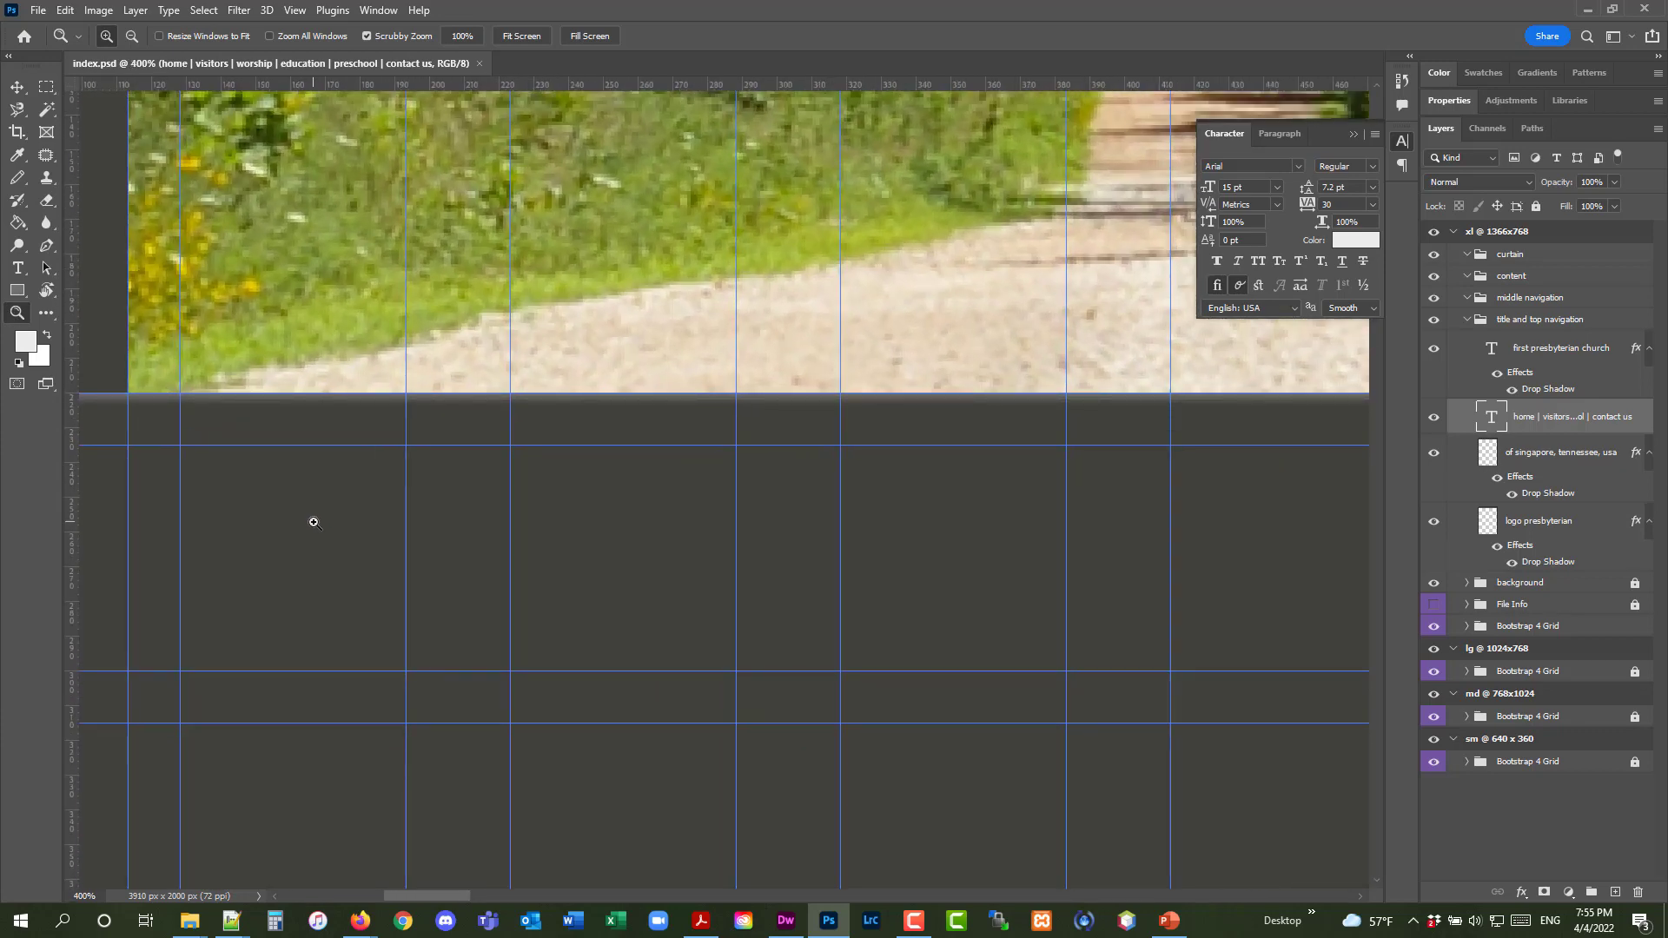
{"action": "left_click", "coordinate": [314, 522]}
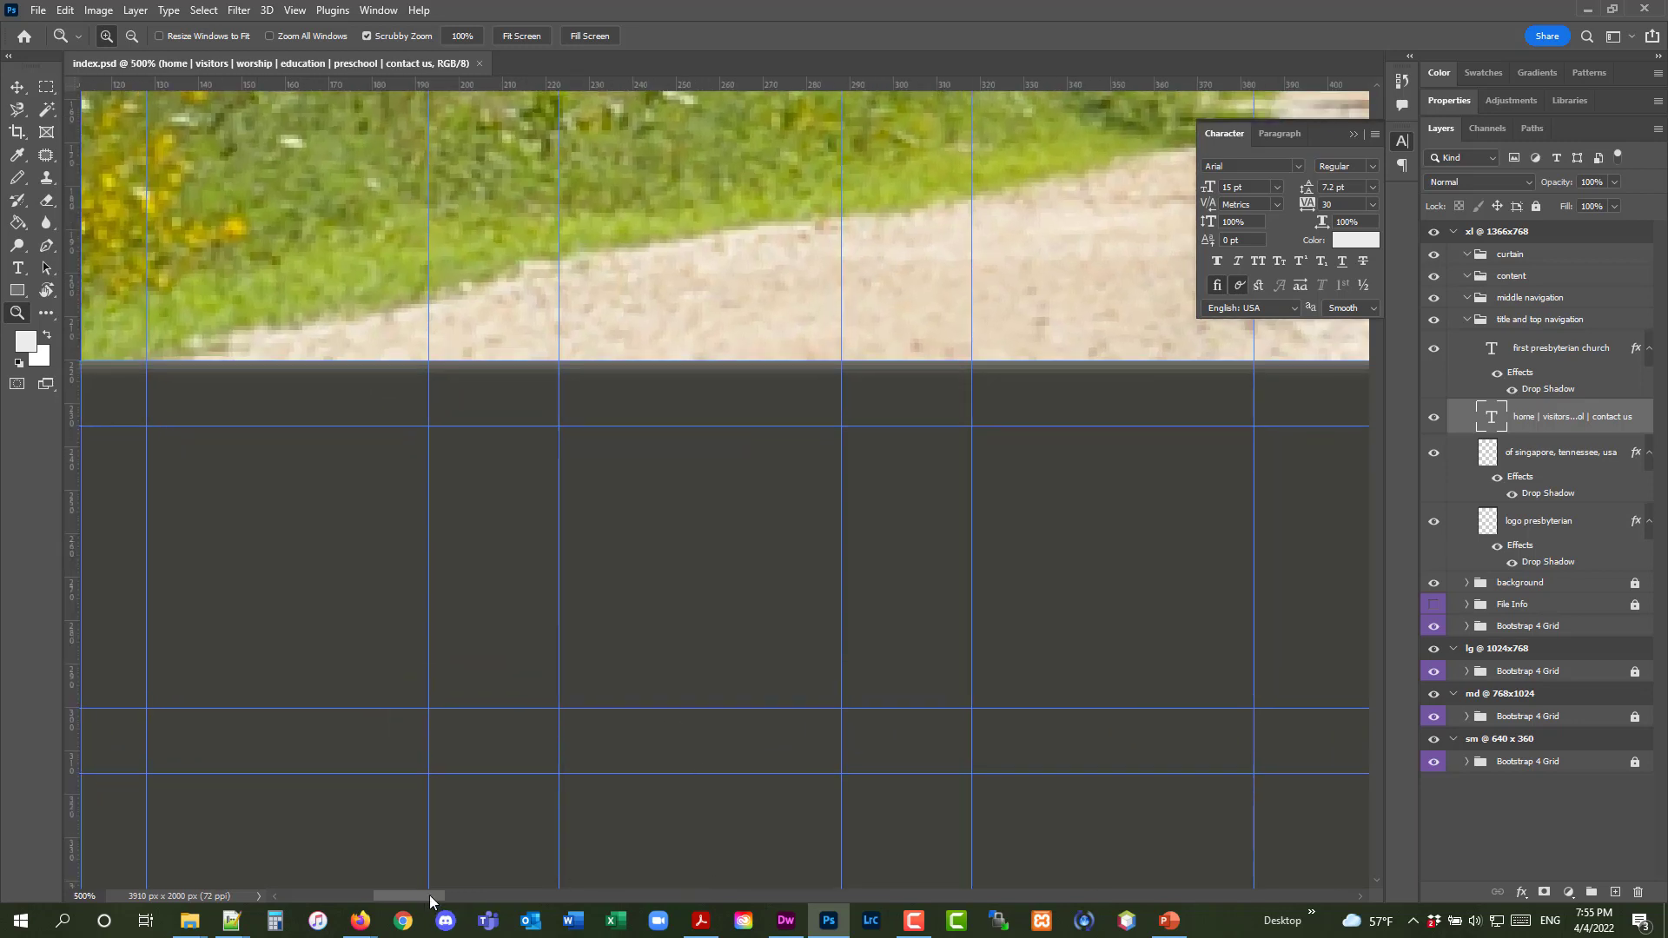
{"action": "left_click_drag", "start_coordinate": [429, 895], "coordinate": [420, 894]}
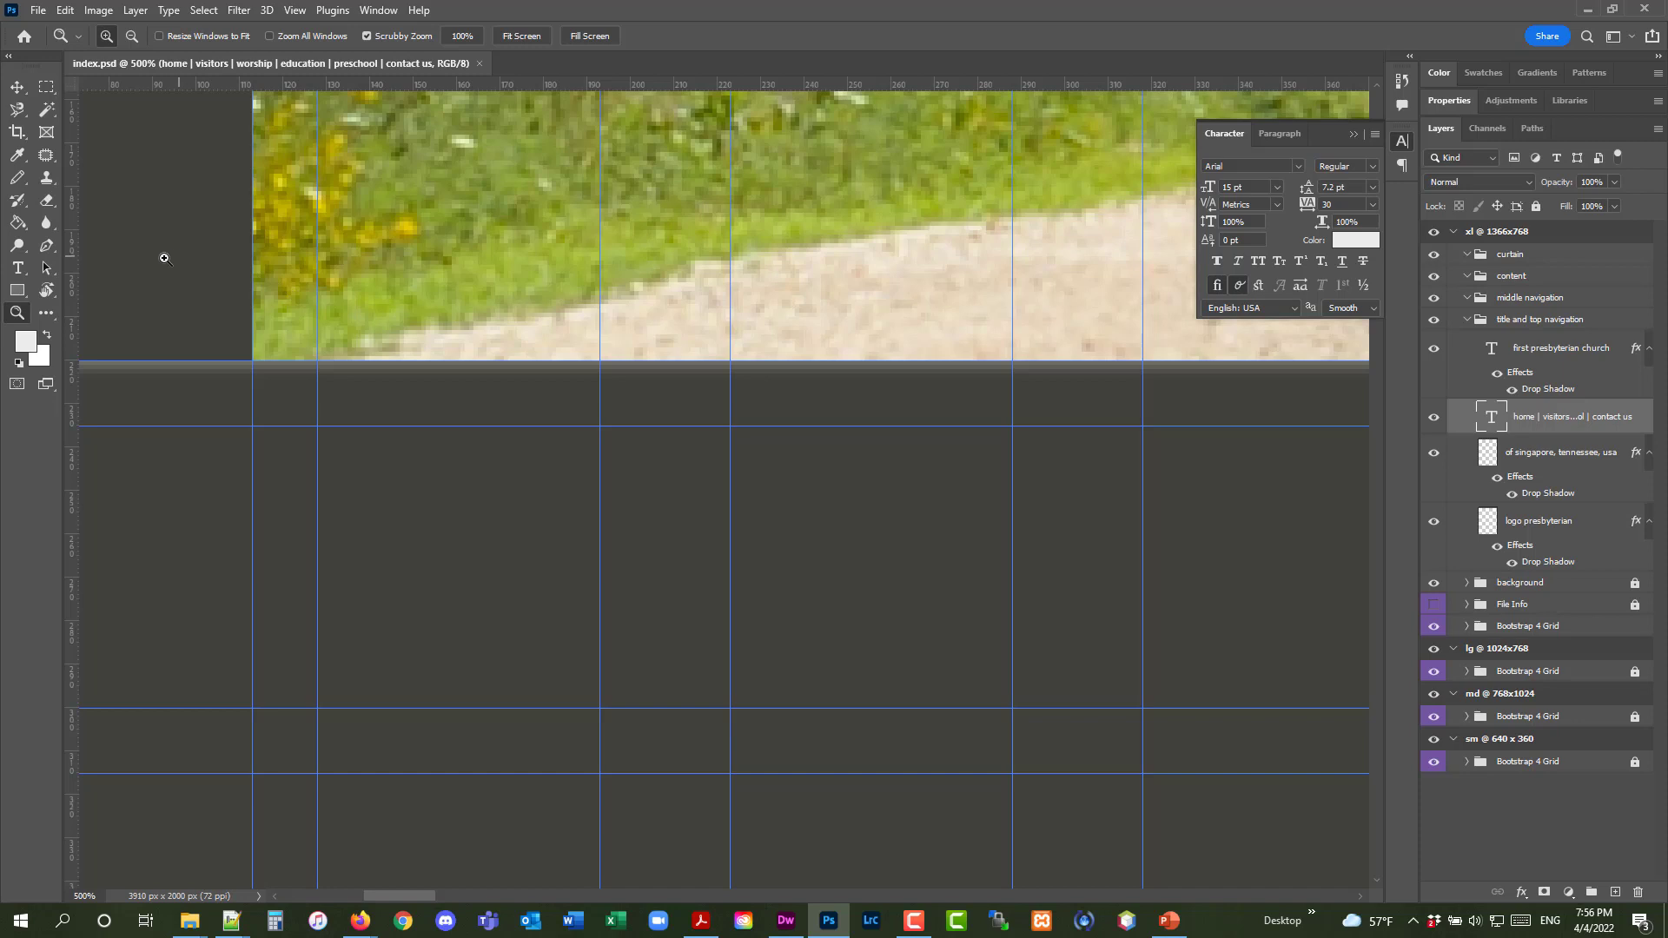
{"action": "left_click", "coordinate": [26, 290]}
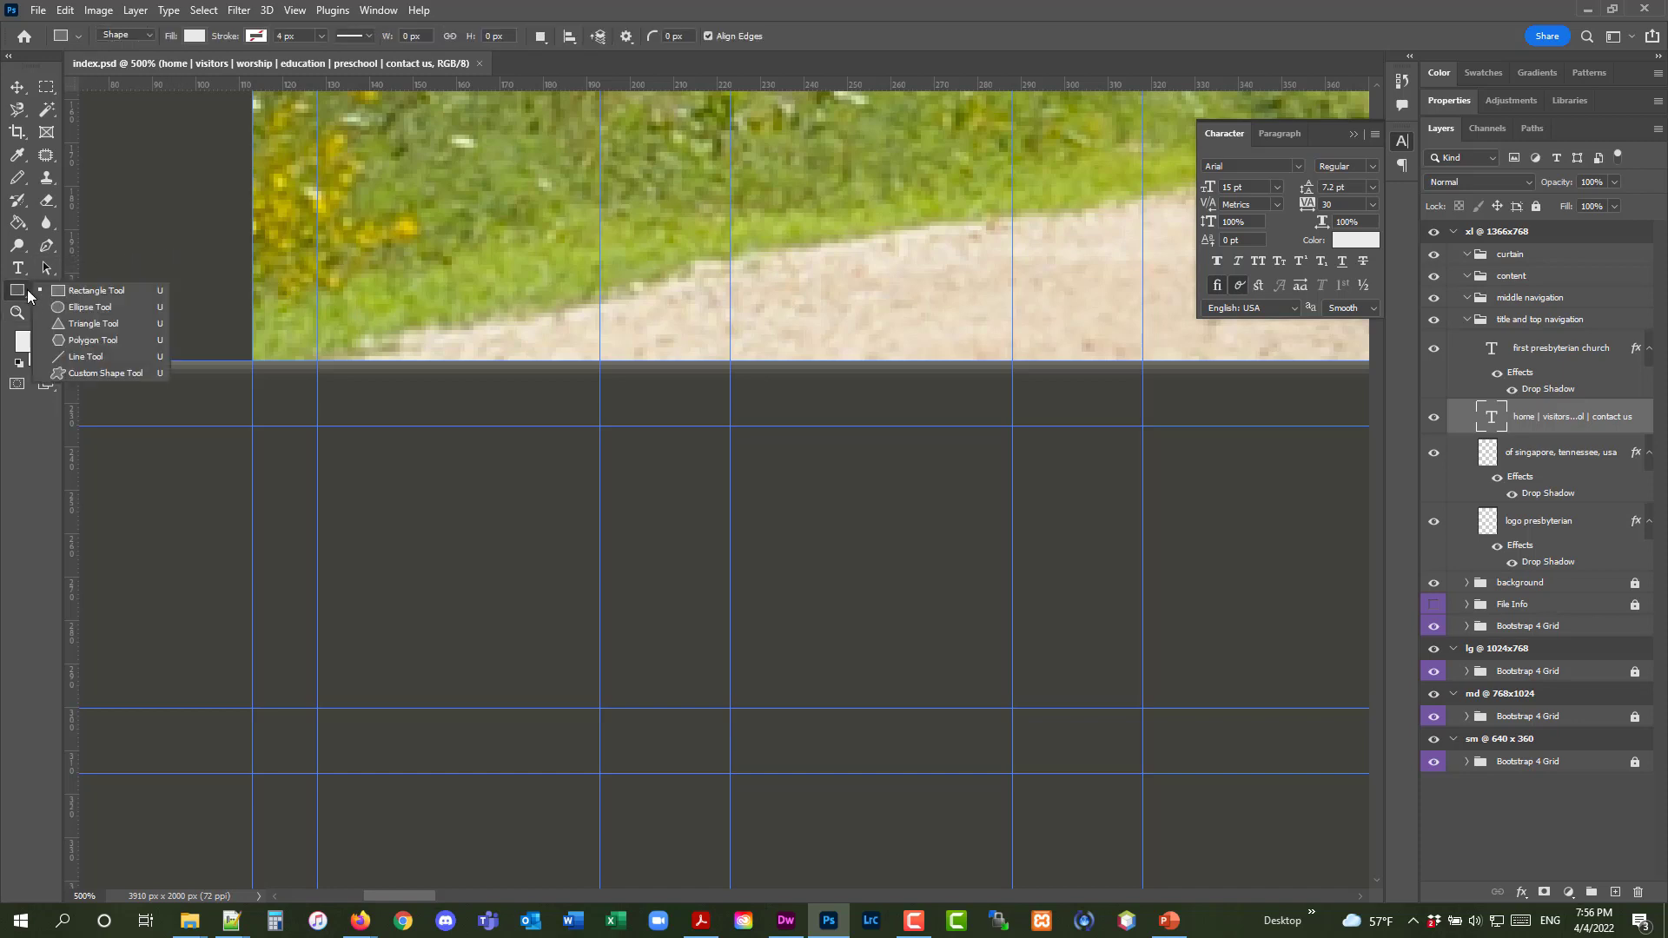
{"action": "left_click", "coordinate": [118, 295]}
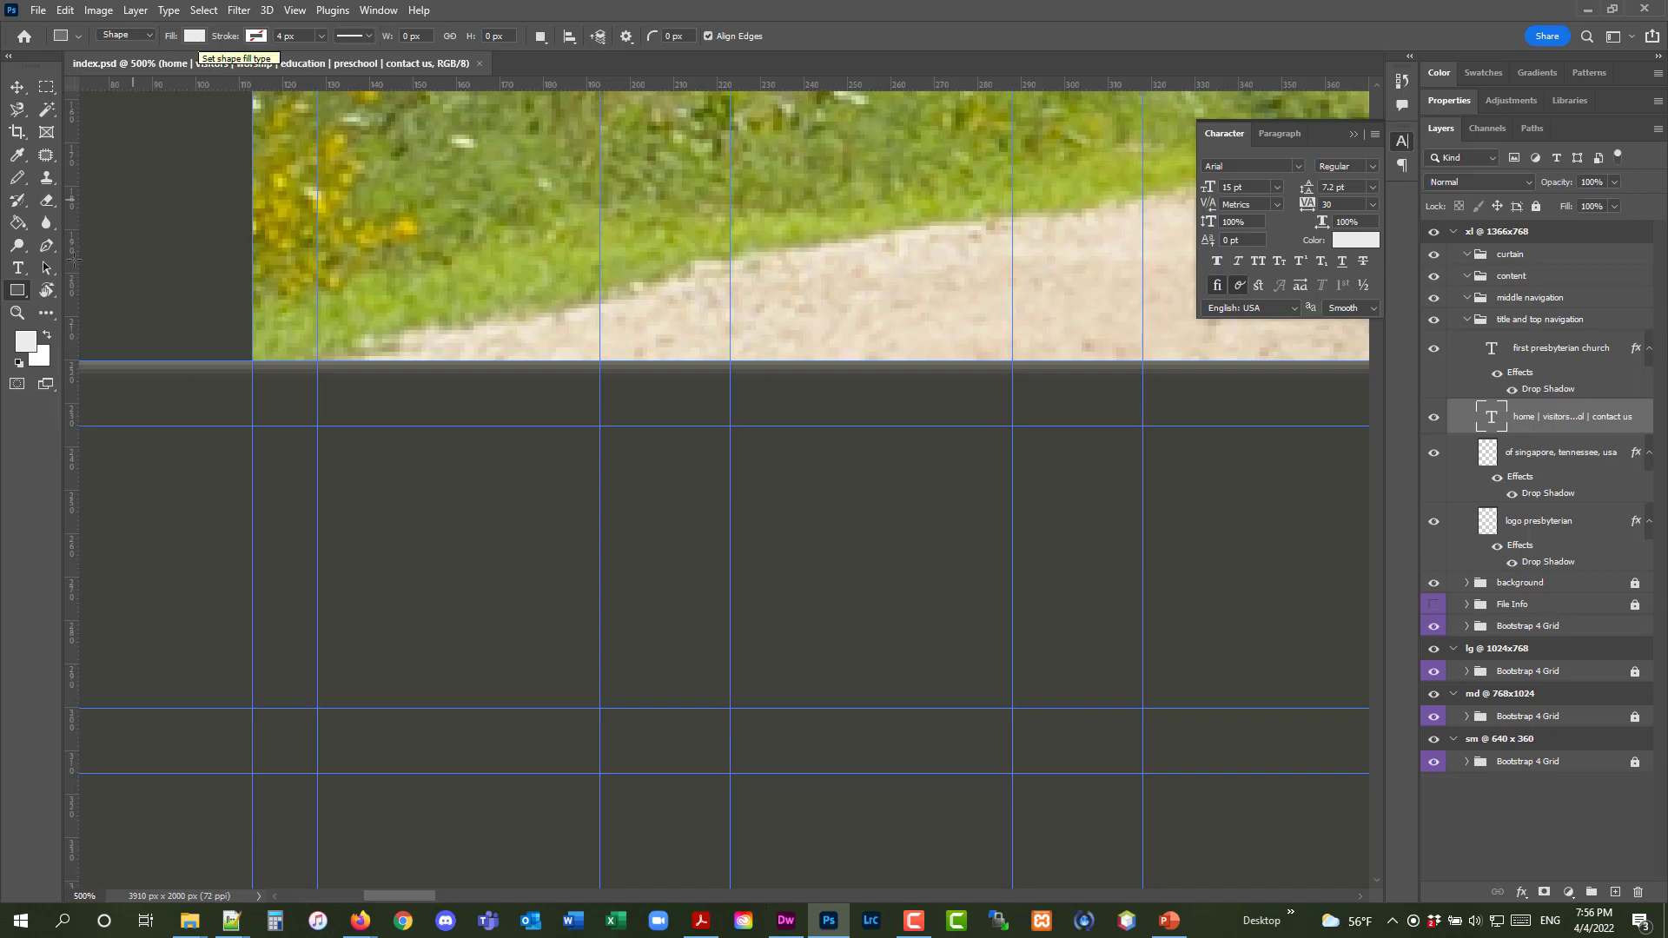
{"action": "left_click", "coordinate": [26, 342]}
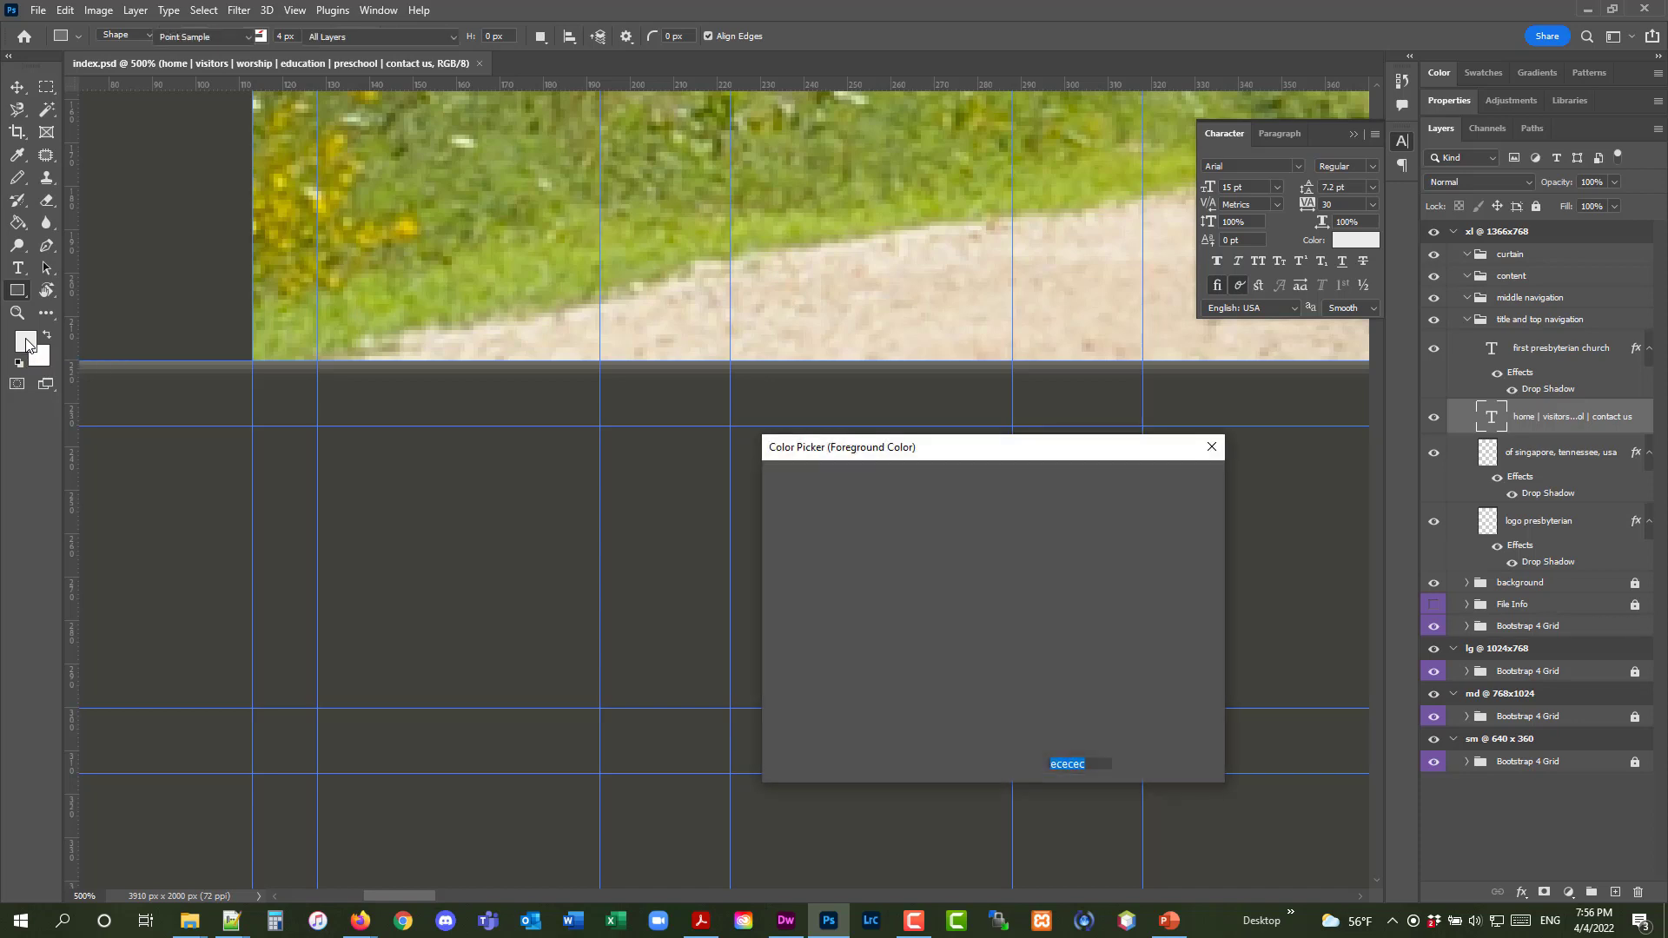
{"action": "left_click", "coordinate": [461, 478]}
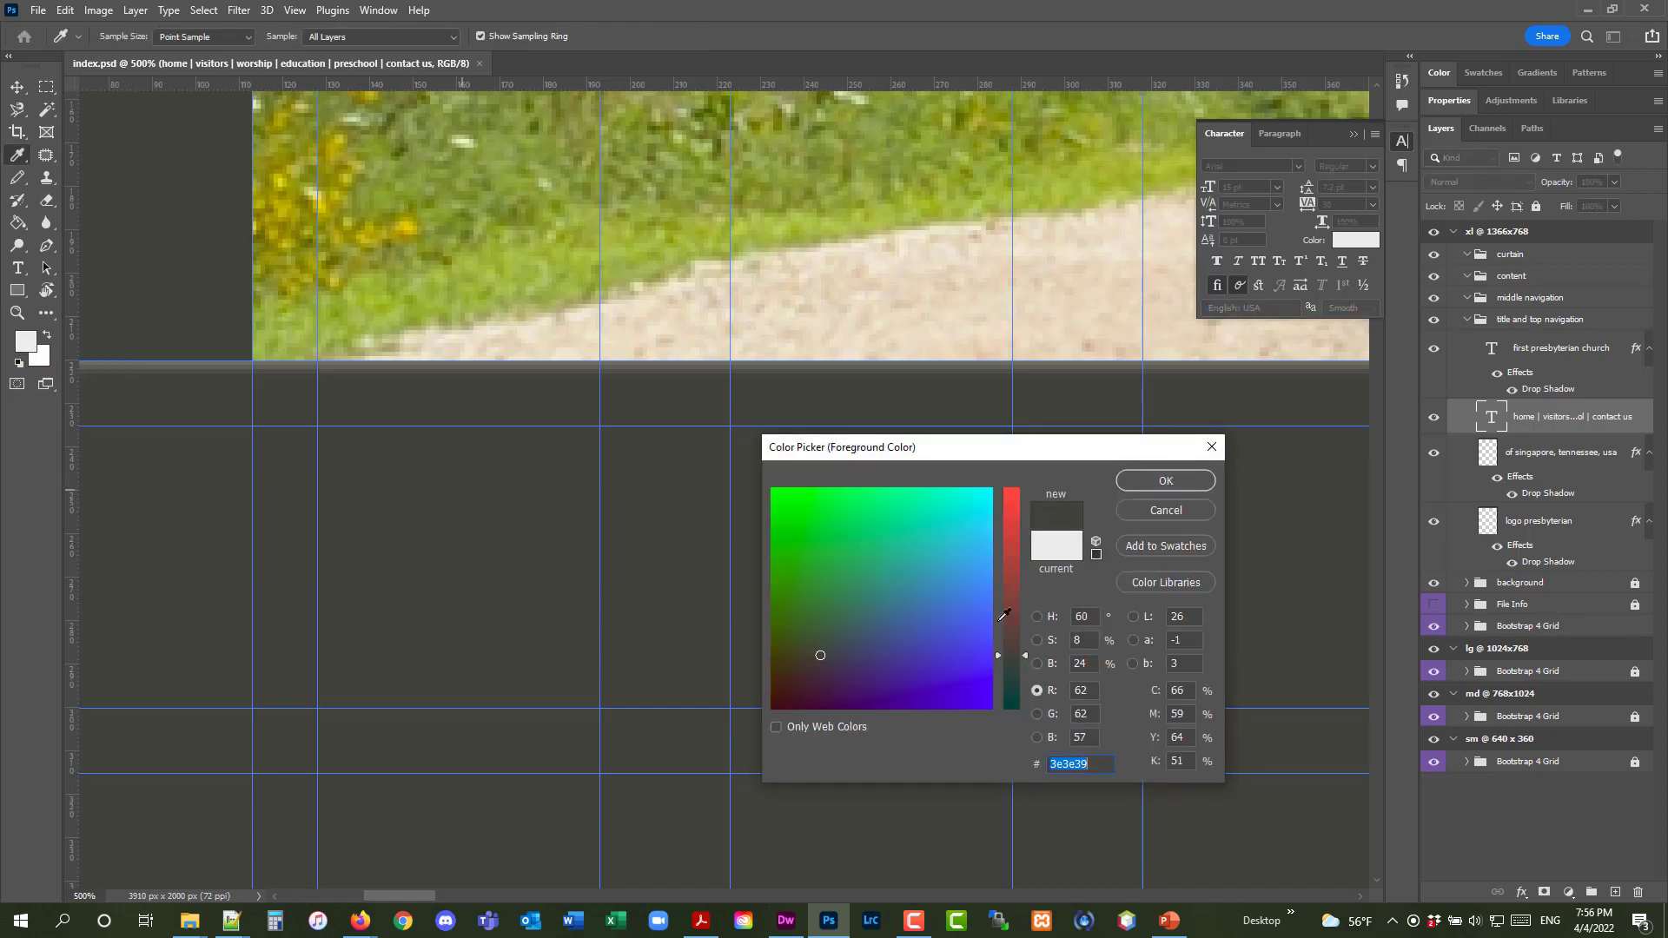
{"action": "left_click", "coordinate": [1102, 762]}
{"action": "key", "text": "shift+Right"}
{"action": "type", "text": "1"}
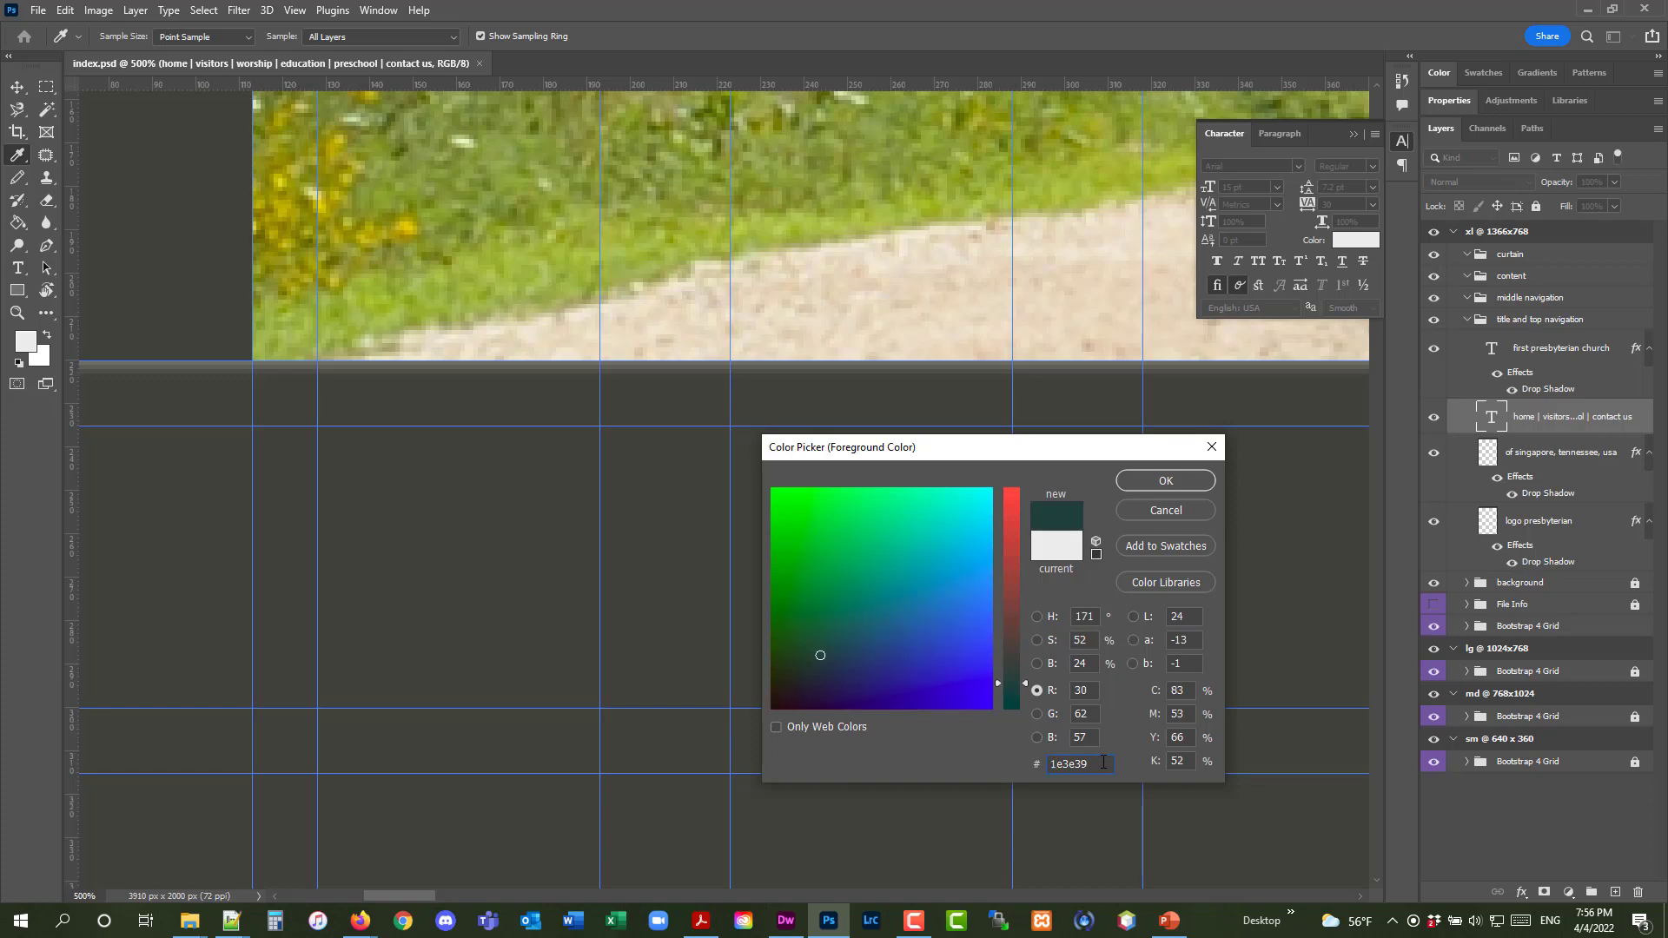
{"action": "key", "text": "shift+Right"}
{"action": "type", "text": "6"}
{"action": "left_click", "coordinate": [1164, 480]}
{"action": "key", "text": "u"}
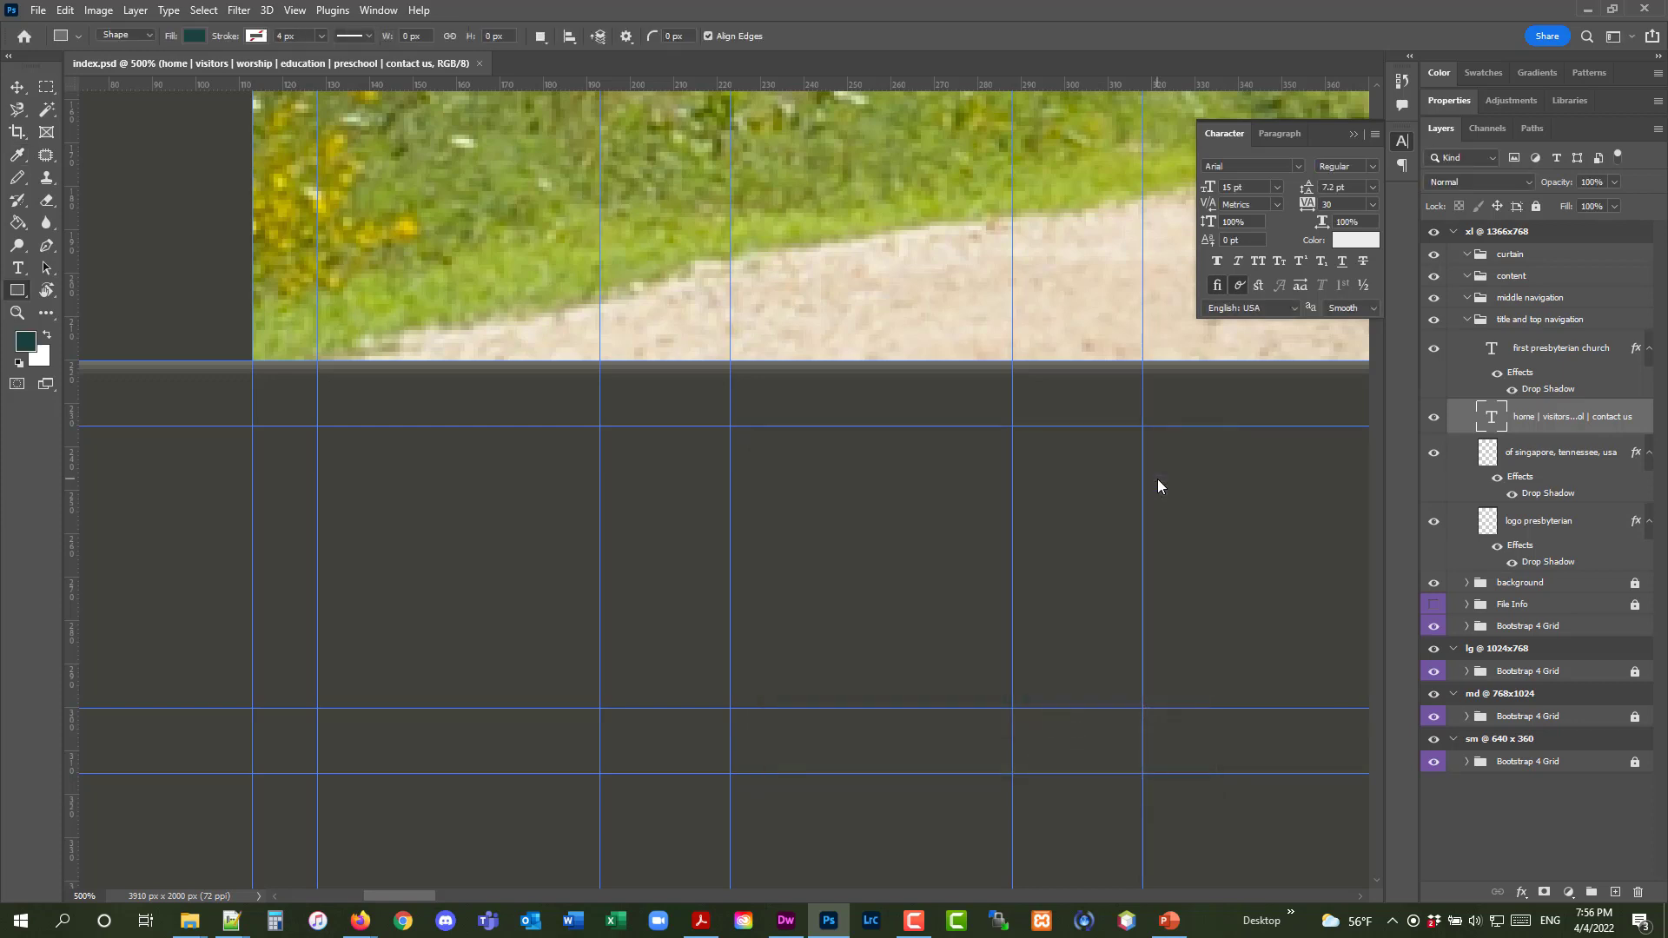
Draw a 160 x 65 px rectangle along the guides below the banner's left end, with the dark teal fill and no stroke
{"action": "left_click", "coordinate": [195, 36]}
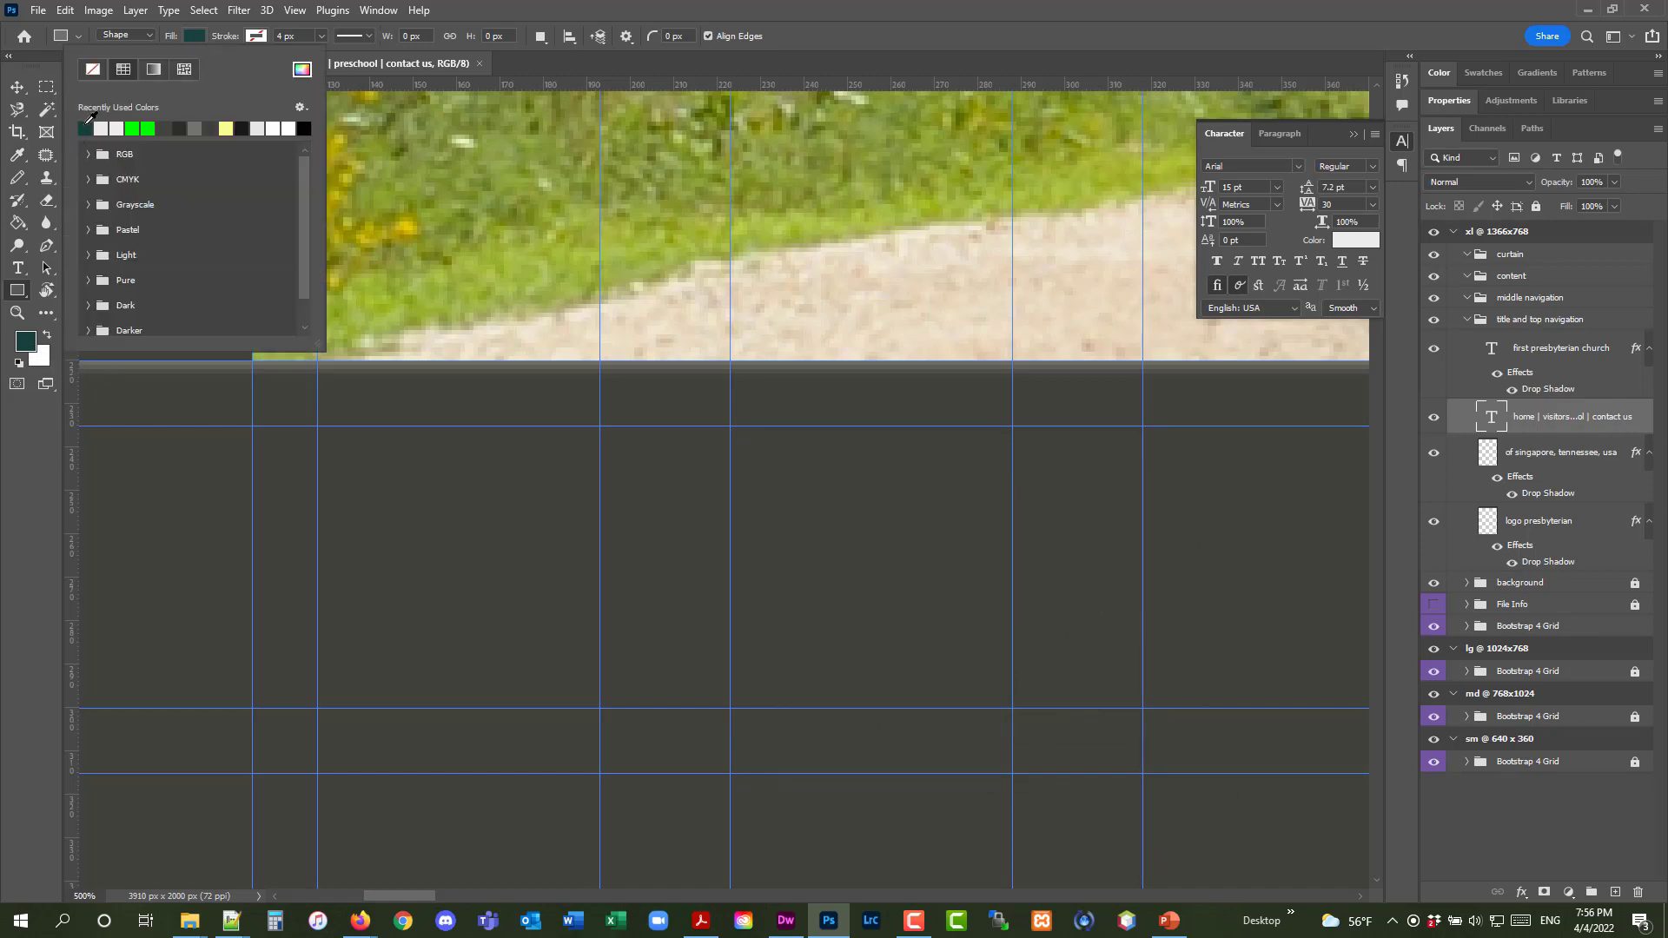
{"action": "left_click", "coordinate": [195, 33]}
{"action": "left_click", "coordinate": [194, 33]}
{"action": "left_click", "coordinate": [187, 35]}
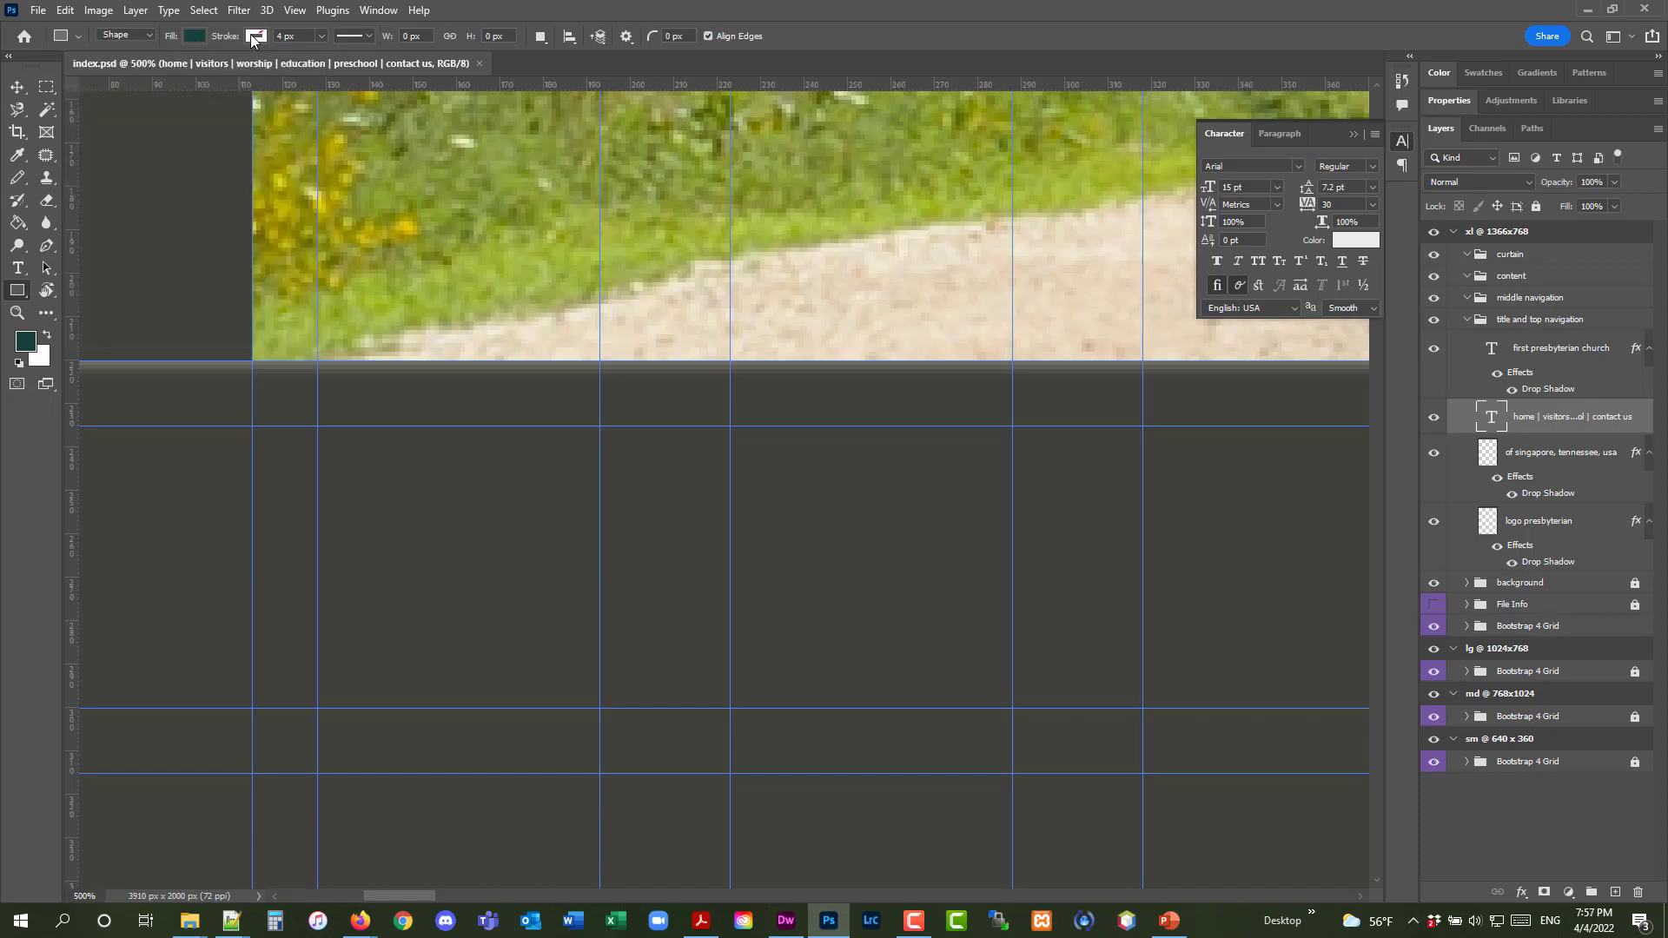
{"action": "left_click", "coordinate": [255, 37]}
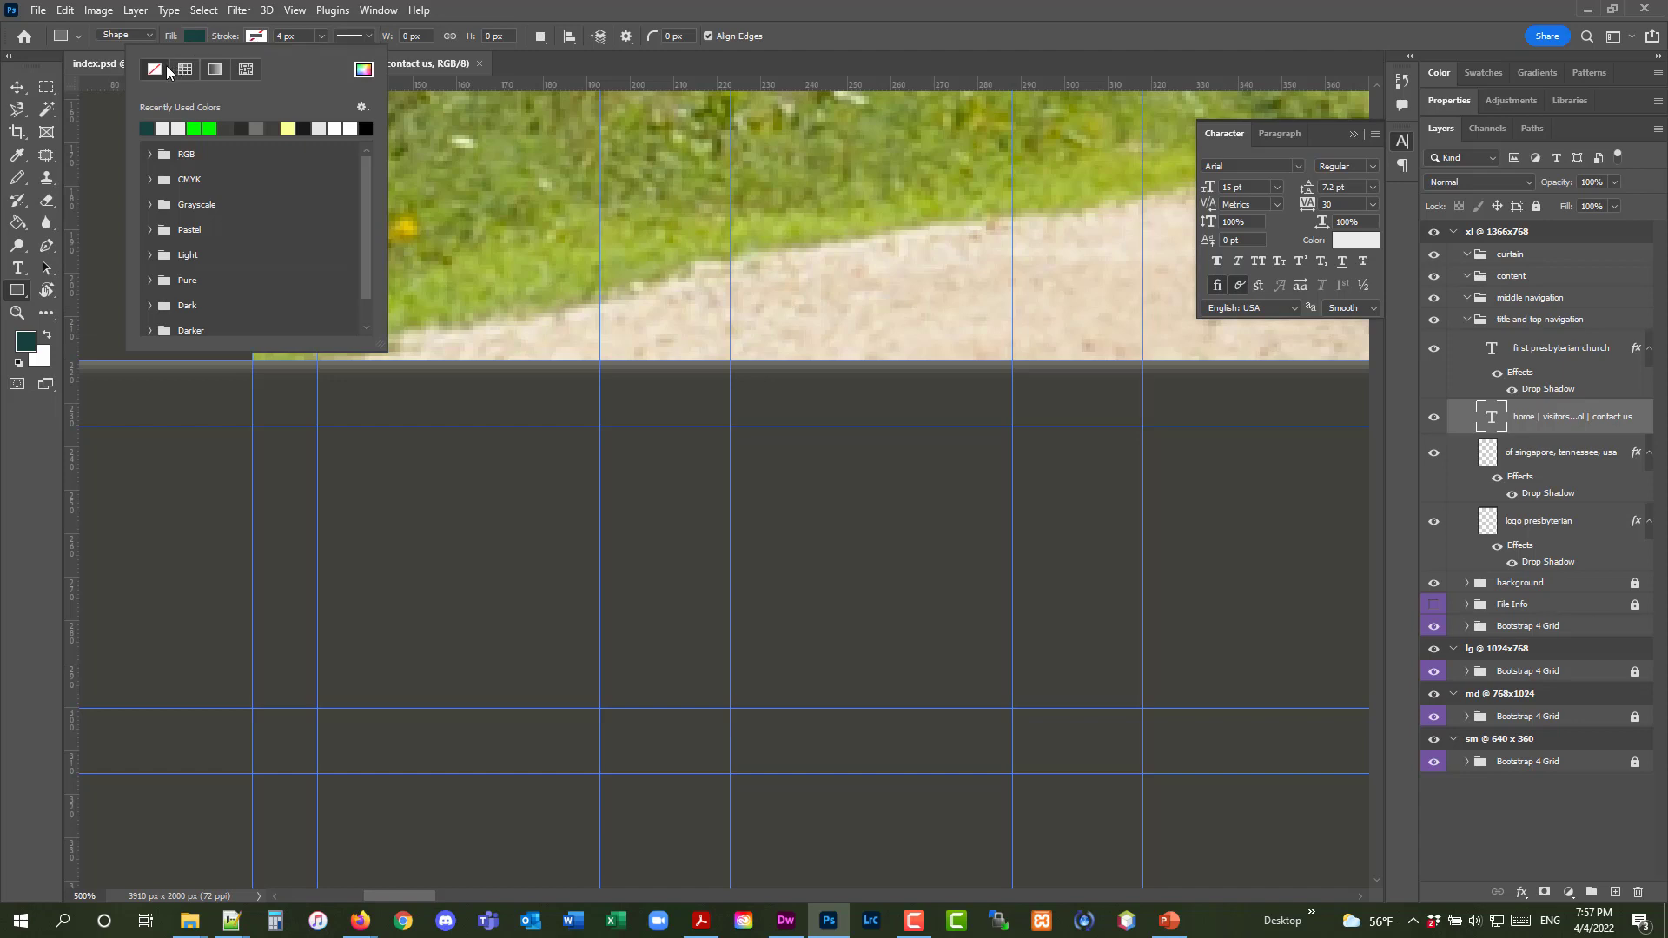
{"action": "left_click", "coordinate": [17, 290]}
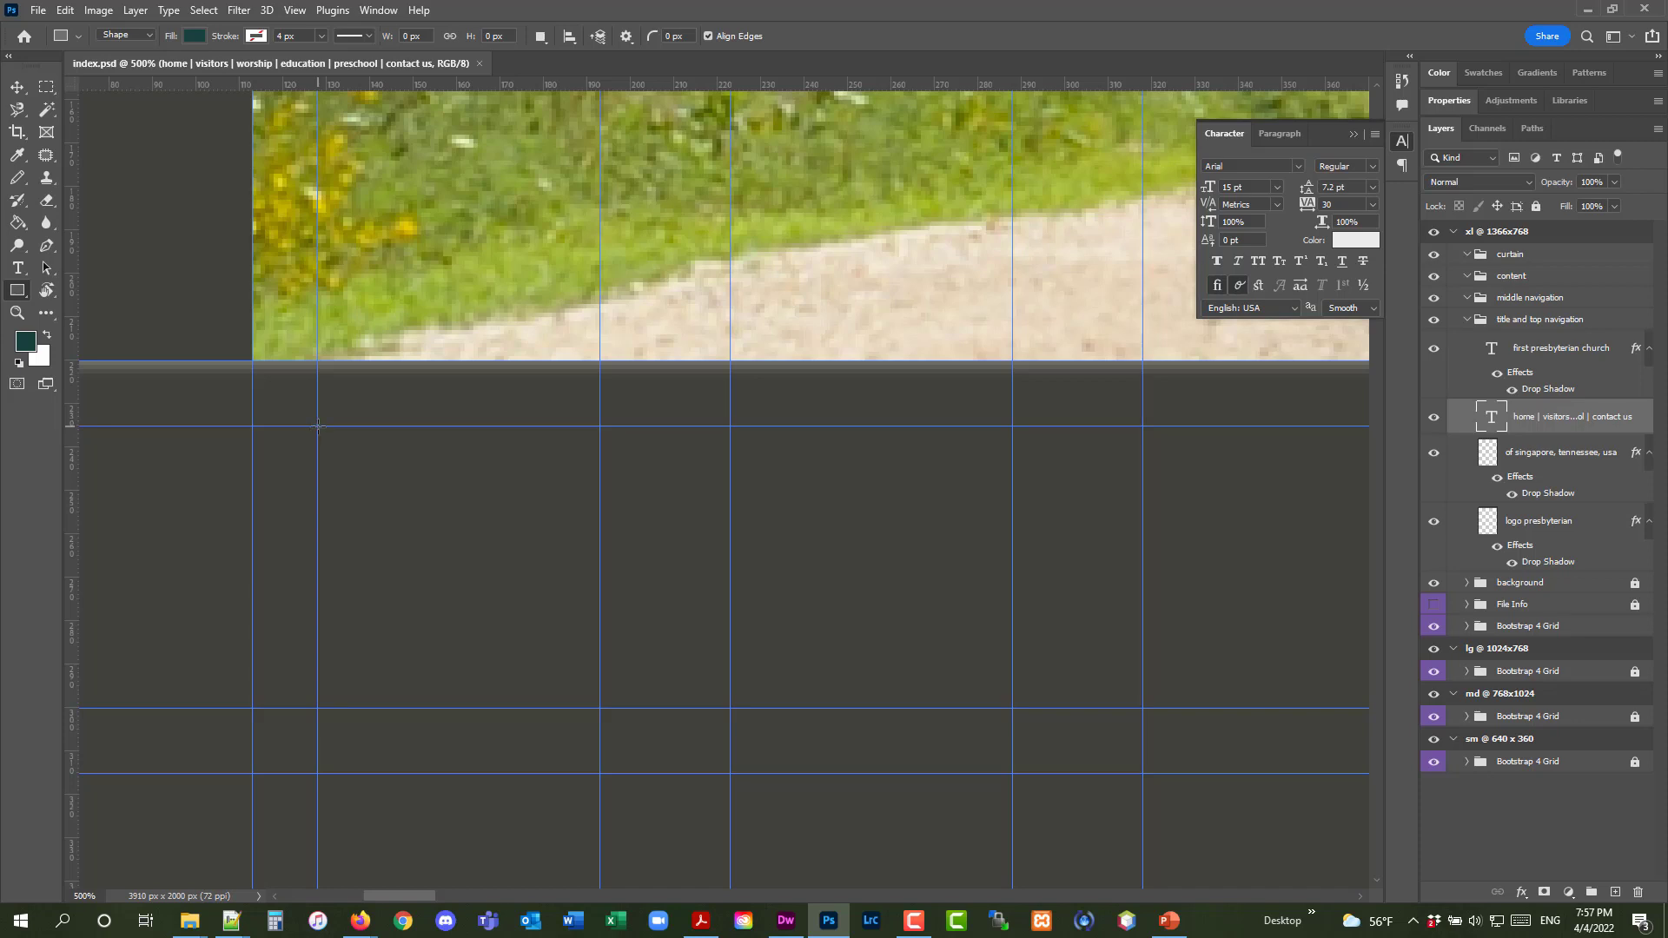
{"action": "left_click_drag", "start_coordinate": [317, 425], "coordinate": [1010, 708]}
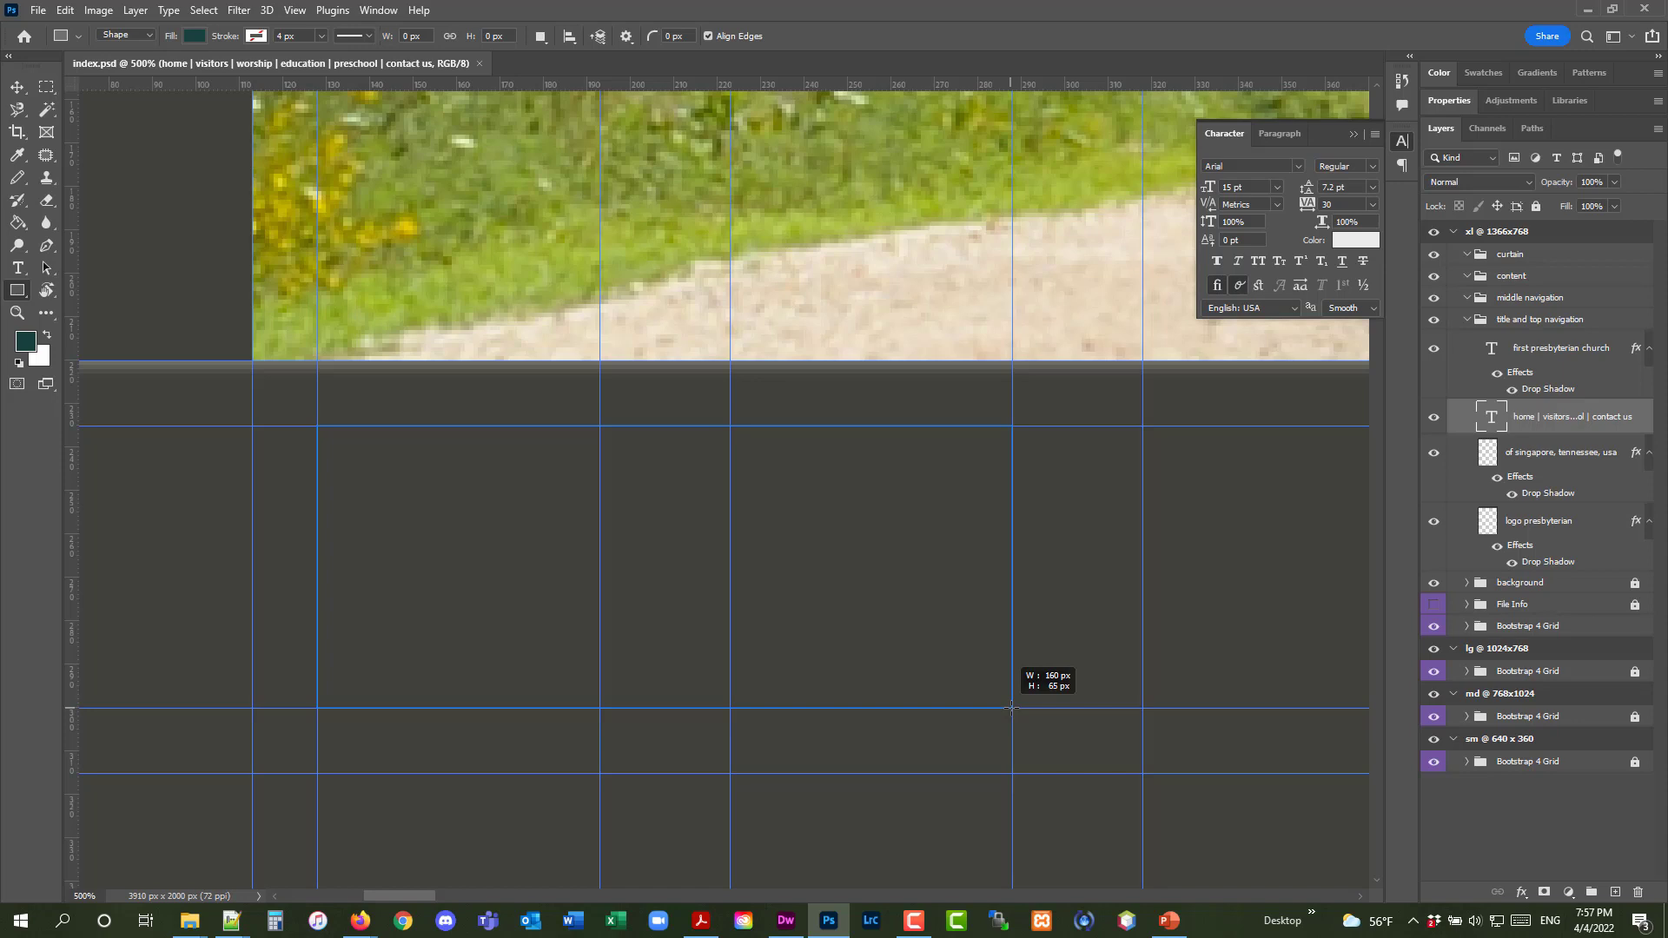
{"action": "left_click_drag", "start_coordinate": [1010, 707], "coordinate": [1011, 707]}
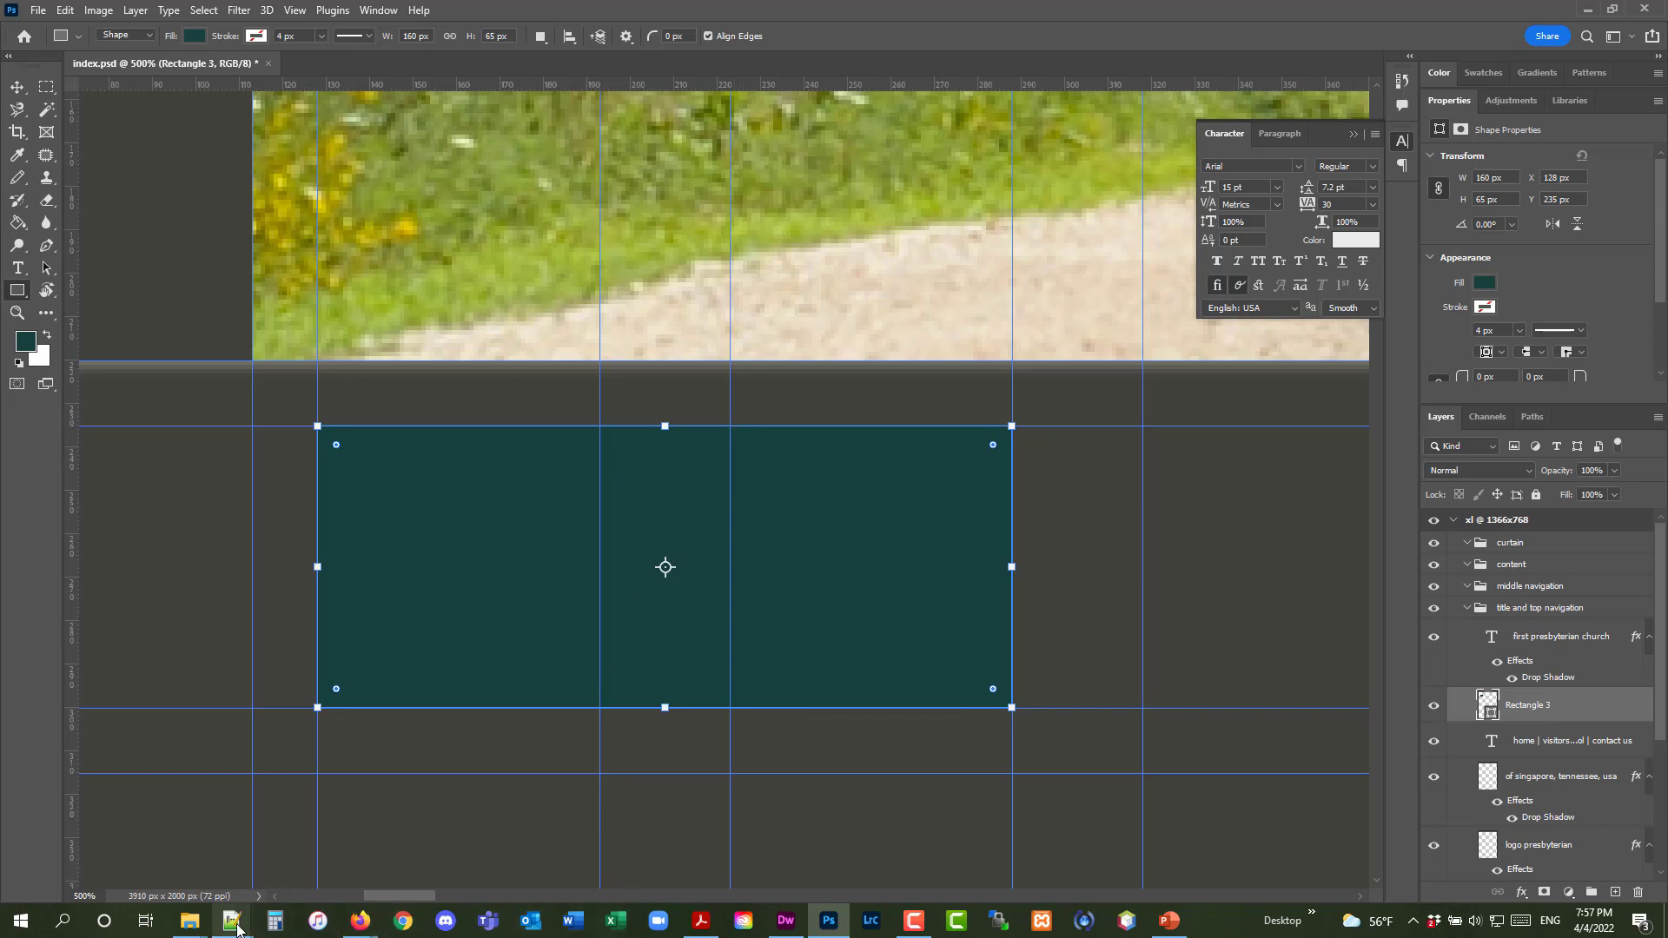
Compare the rectangle's size with the dimensions noted in read_me.txt in Notepad++, and return to Photoshop
{"action": "mouse_move", "coordinate": [237, 929]}
{"action": "left_click", "coordinate": [300, 860]}
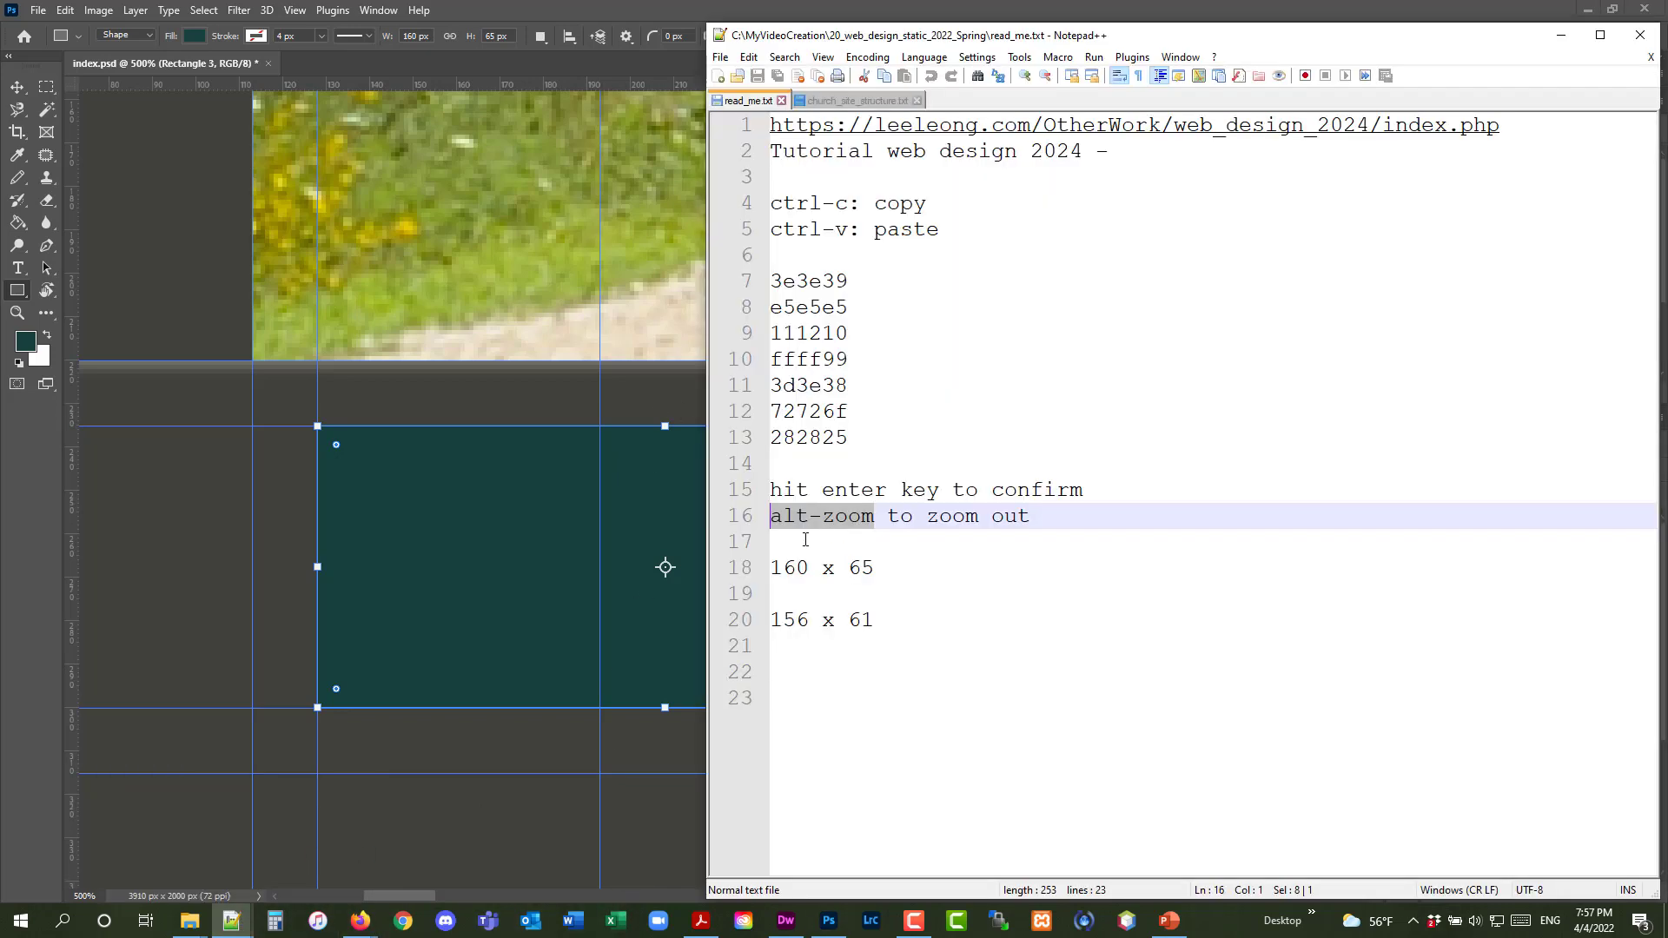
{"action": "left_click", "coordinate": [1560, 34]}
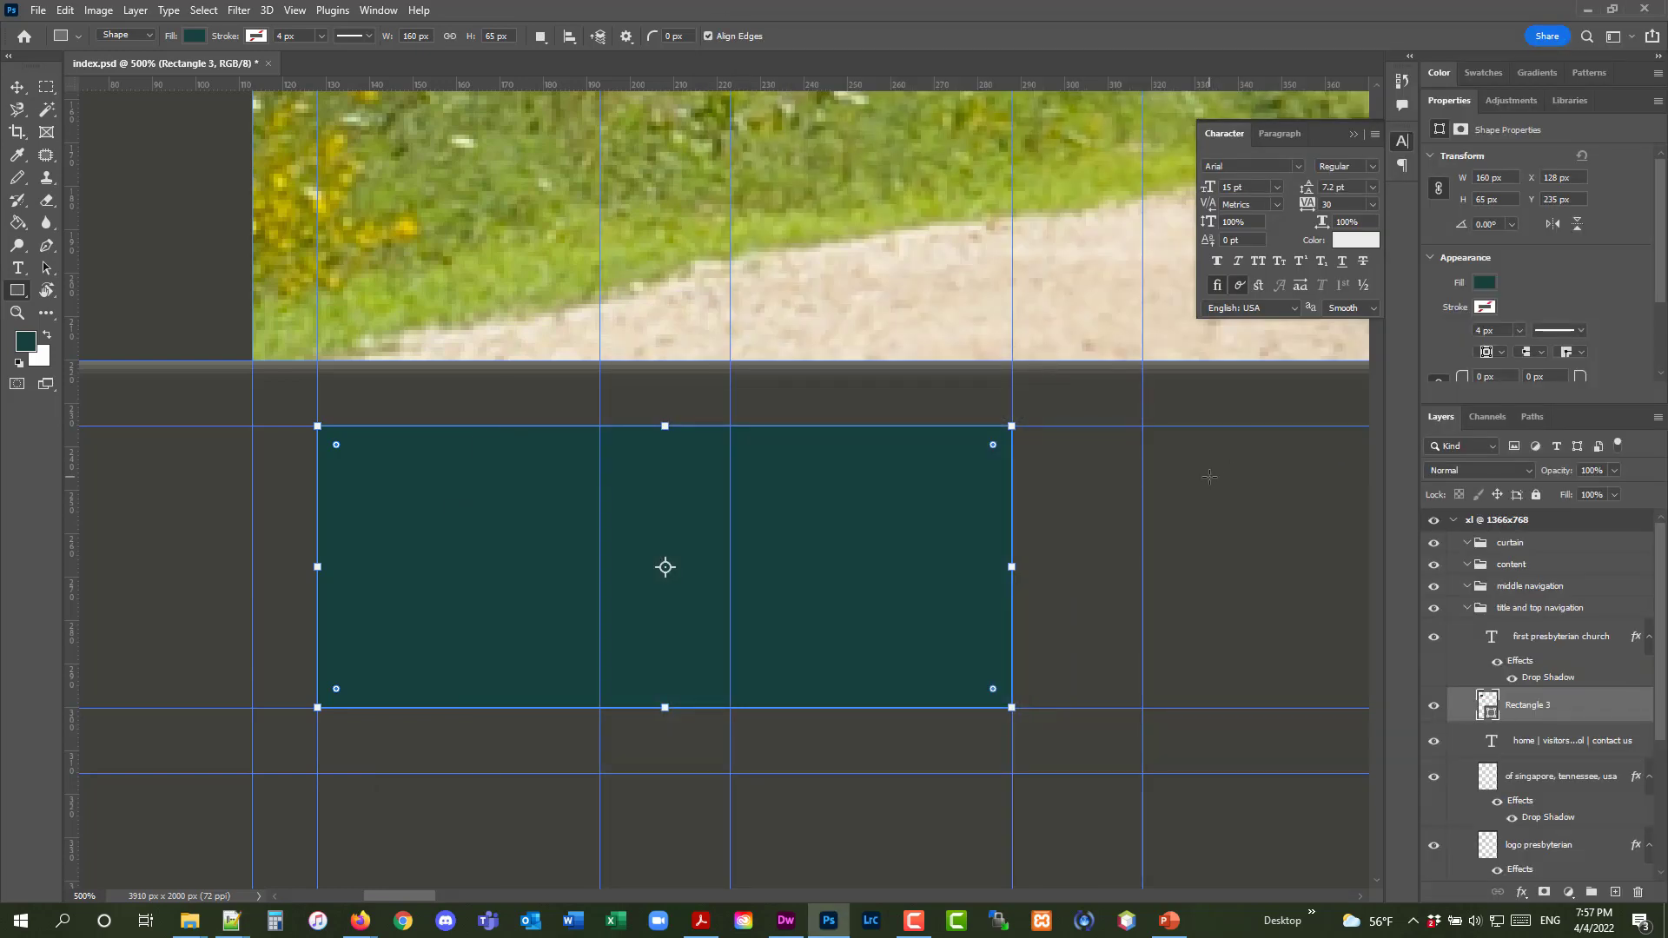
Rename the rectangle's layer as frame and move it into the middle navigation group
{"action": "key", "text": "Escape"}
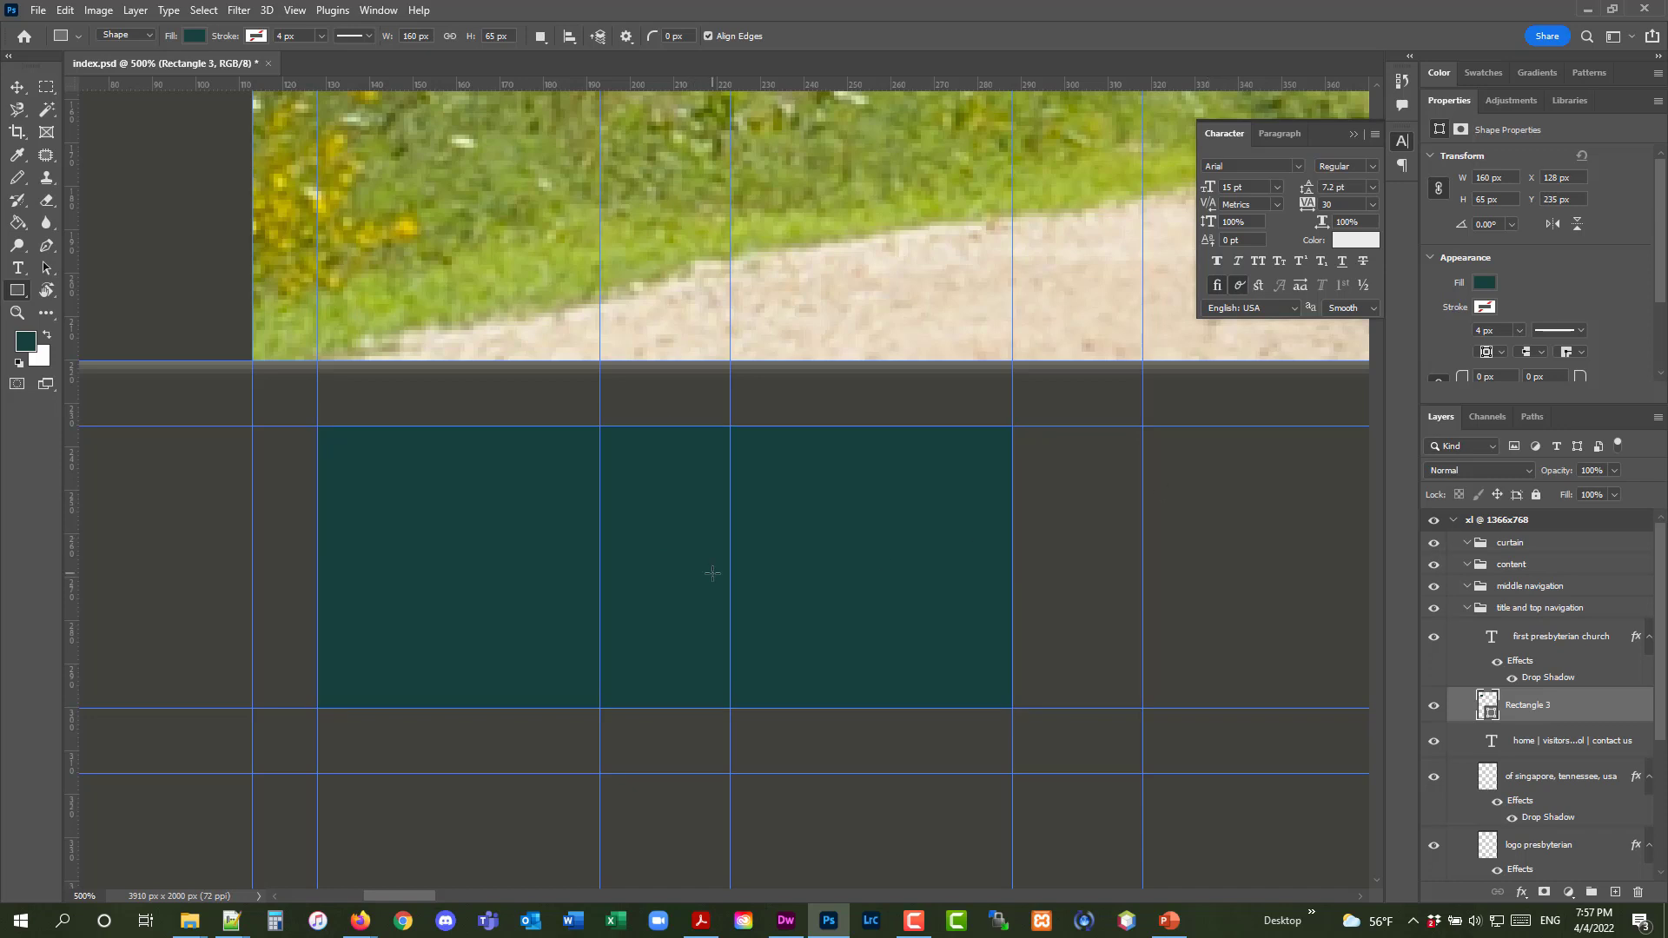
{"action": "double_click", "coordinate": [1537, 707]}
{"action": "type", "text": "frame"}
{"action": "key", "text": "Return"}
{"action": "left_click_drag", "start_coordinate": [1517, 710], "coordinate": [1518, 588]}
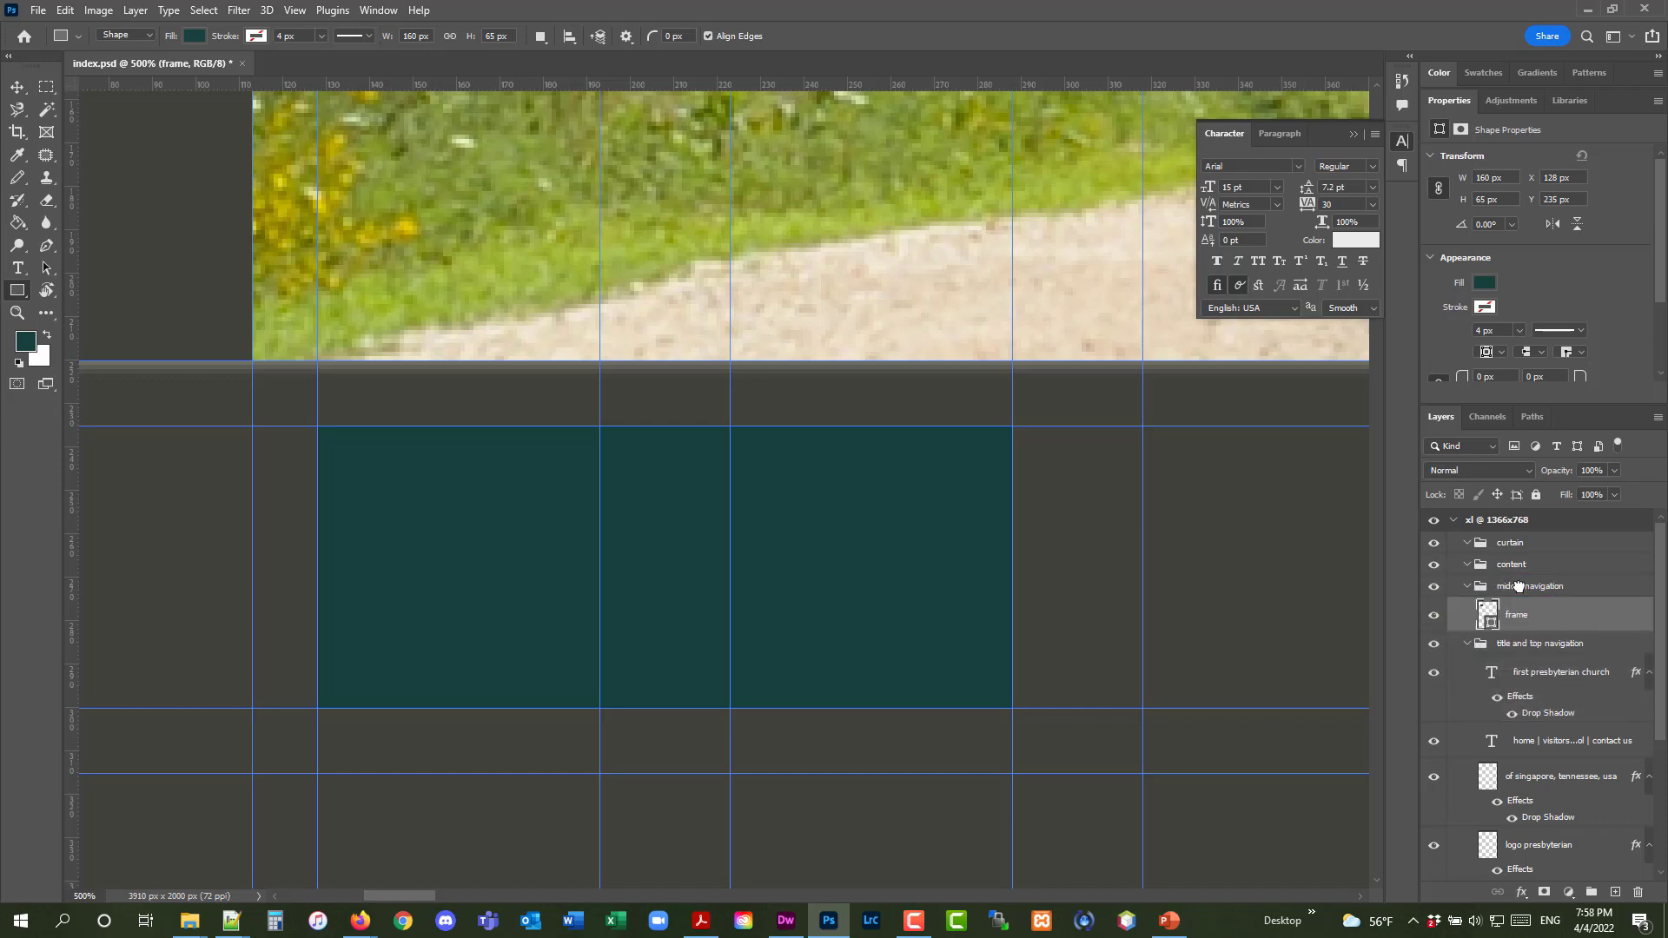
Collapse the title and top navigation group and lock it completely
{"action": "left_click", "coordinate": [1467, 645]}
{"action": "left_click", "coordinate": [1607, 645]}
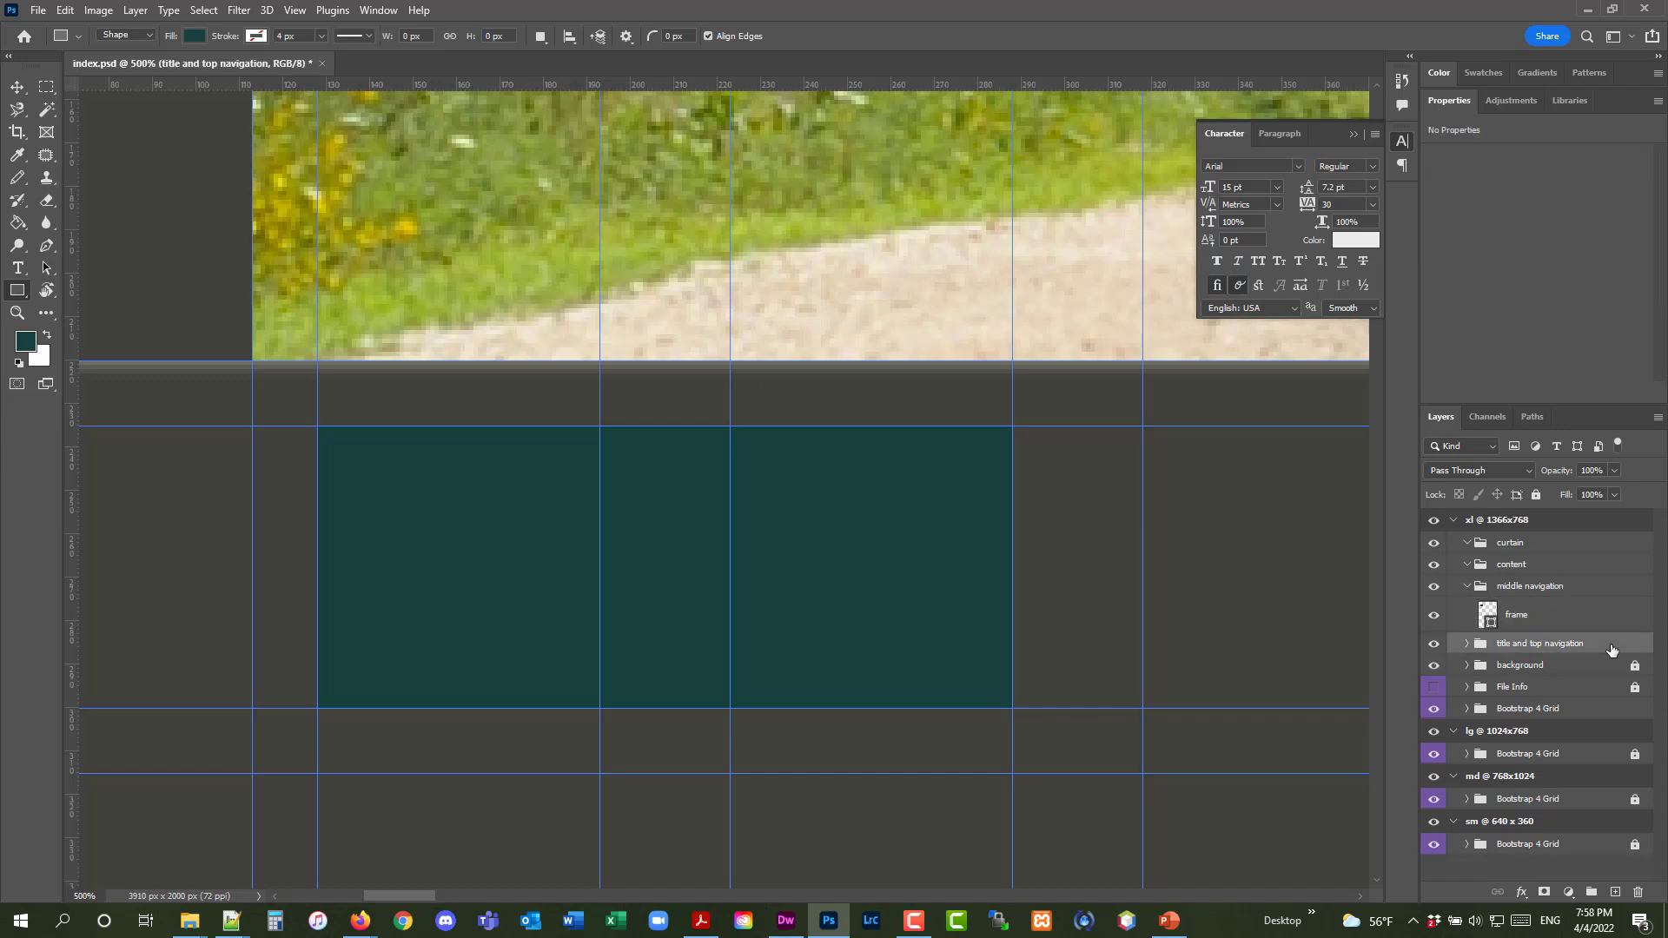
{"action": "left_click", "coordinate": [1537, 494]}
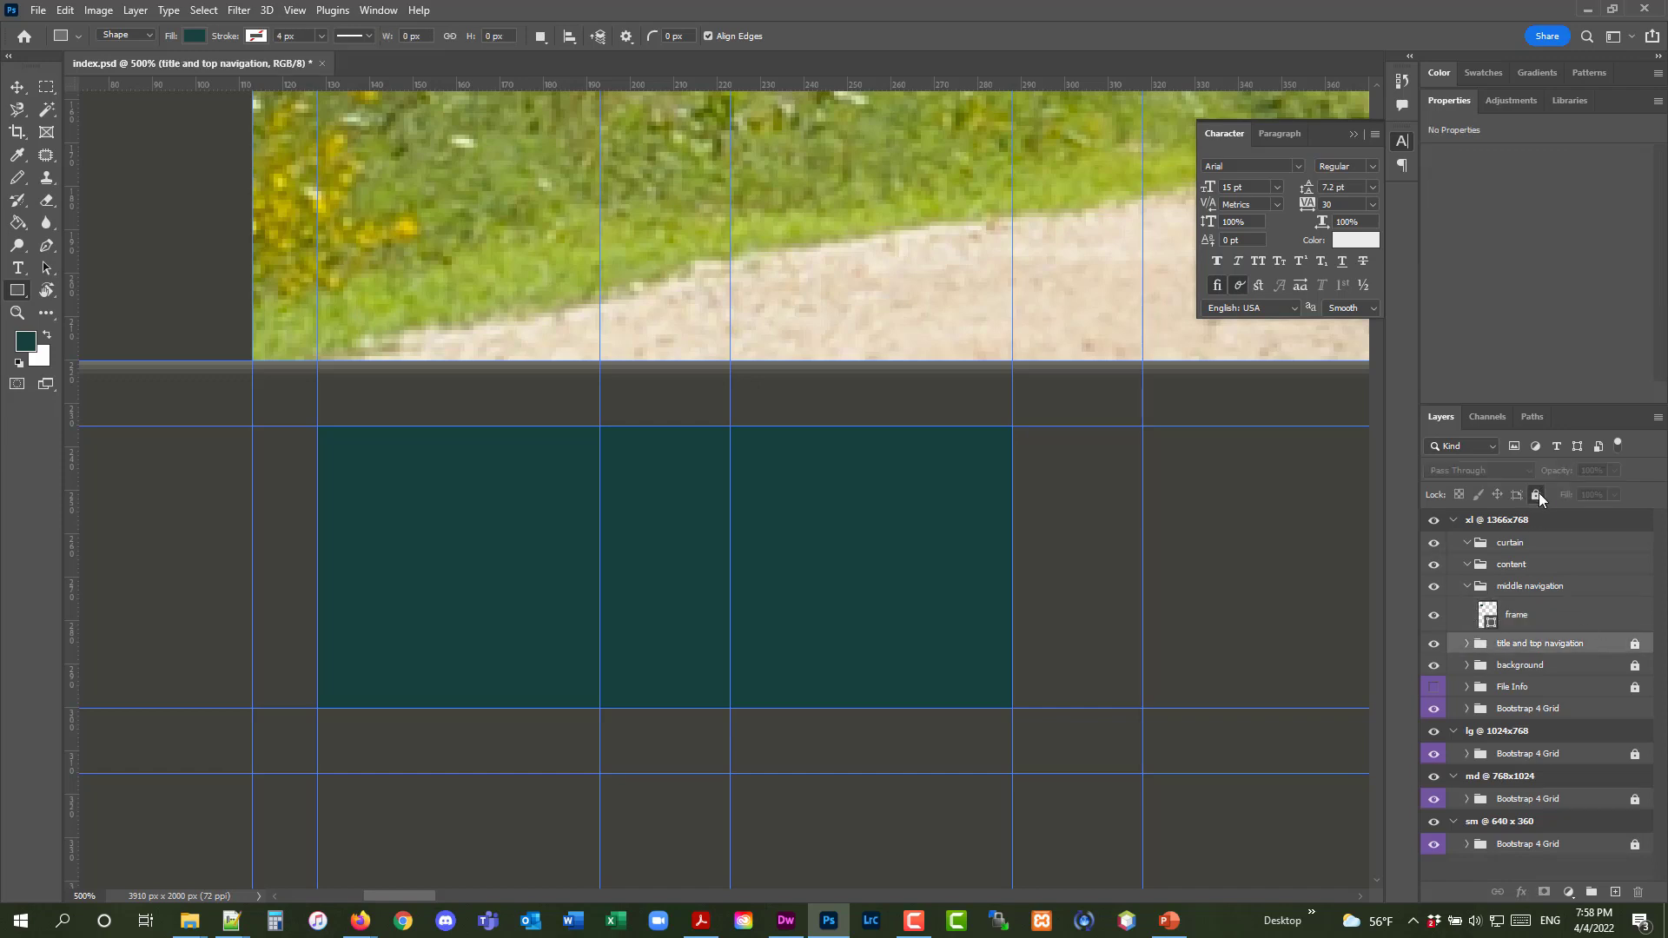
Check the locks on the layers inside the title and top navigation group, and collapse the group again
{"action": "left_click", "coordinate": [1555, 616]}
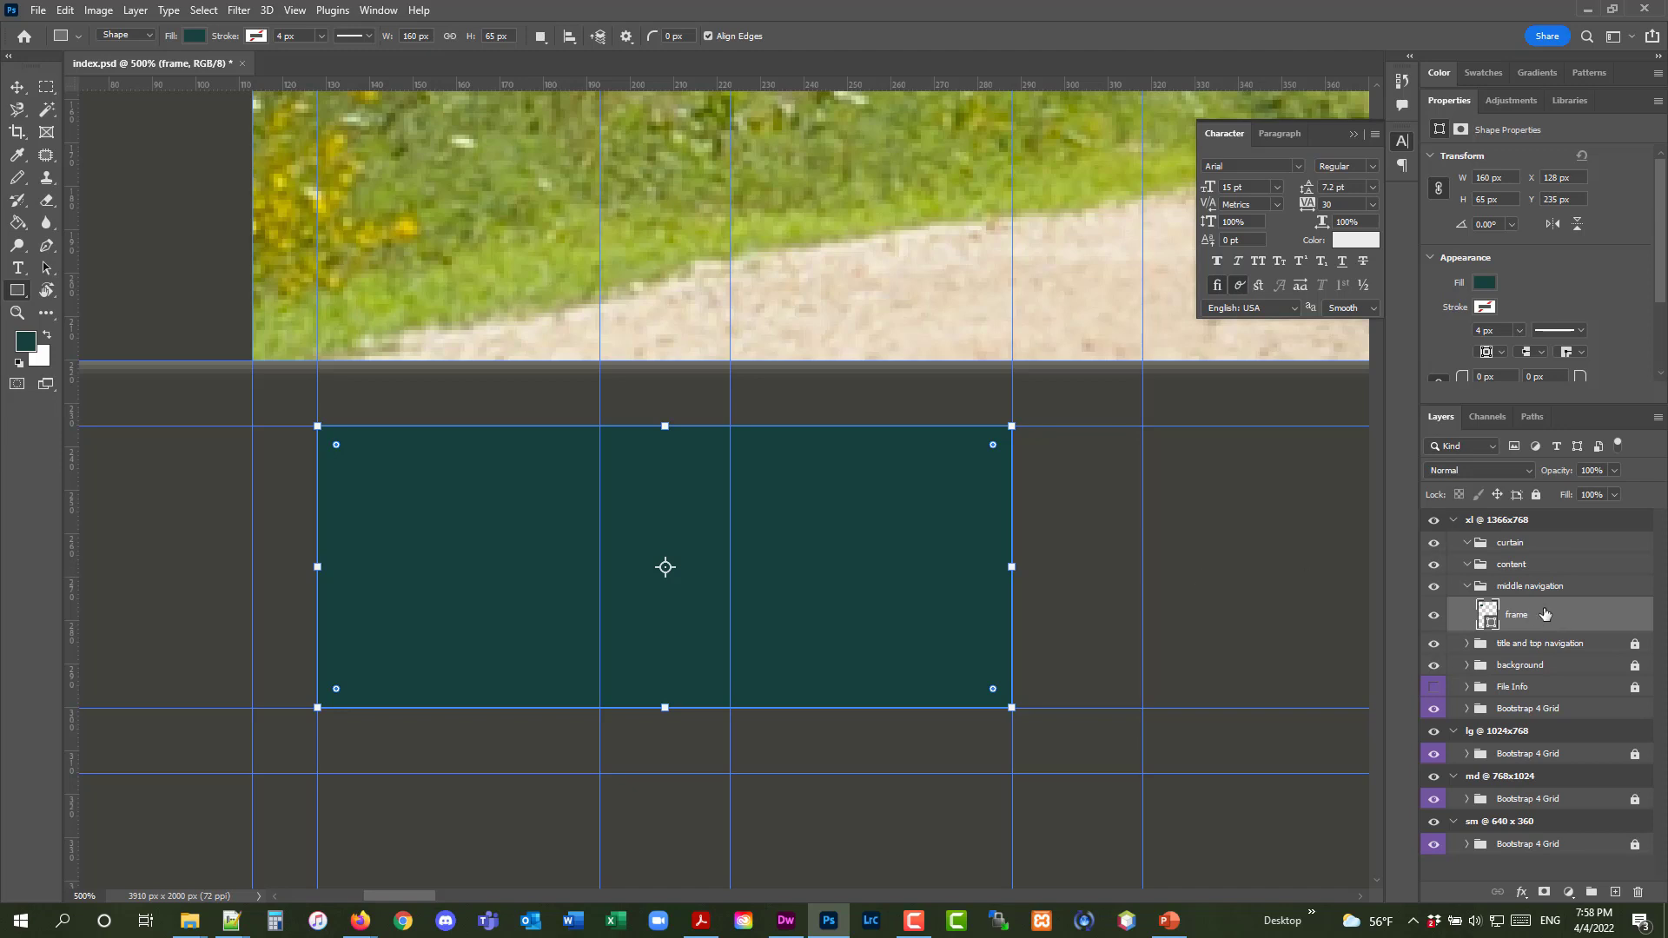
{"action": "left_click", "coordinate": [1466, 642]}
{"action": "scroll", "coordinate": [1517, 640], "scroll_direction": "down", "scroll_amount": 1}
{"action": "scroll", "coordinate": [1517, 640], "scroll_direction": "down", "scroll_amount": 3}
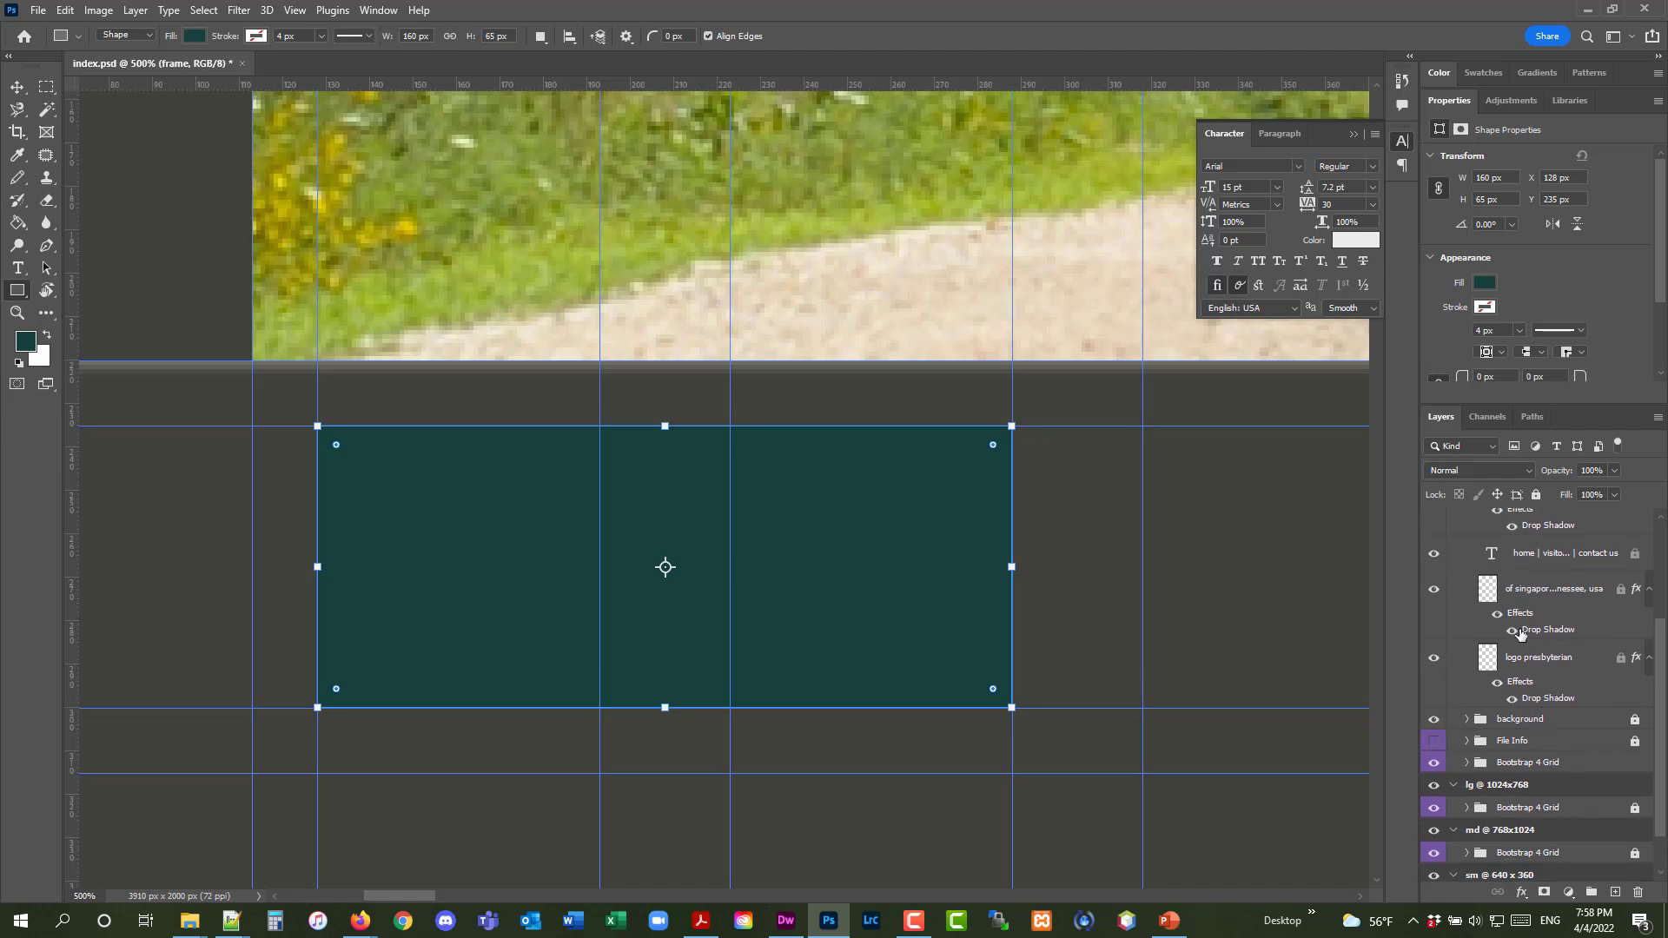
{"action": "scroll", "coordinate": [1493, 634], "scroll_direction": "up", "scroll_amount": 3}
{"action": "left_click", "coordinate": [1468, 626]}
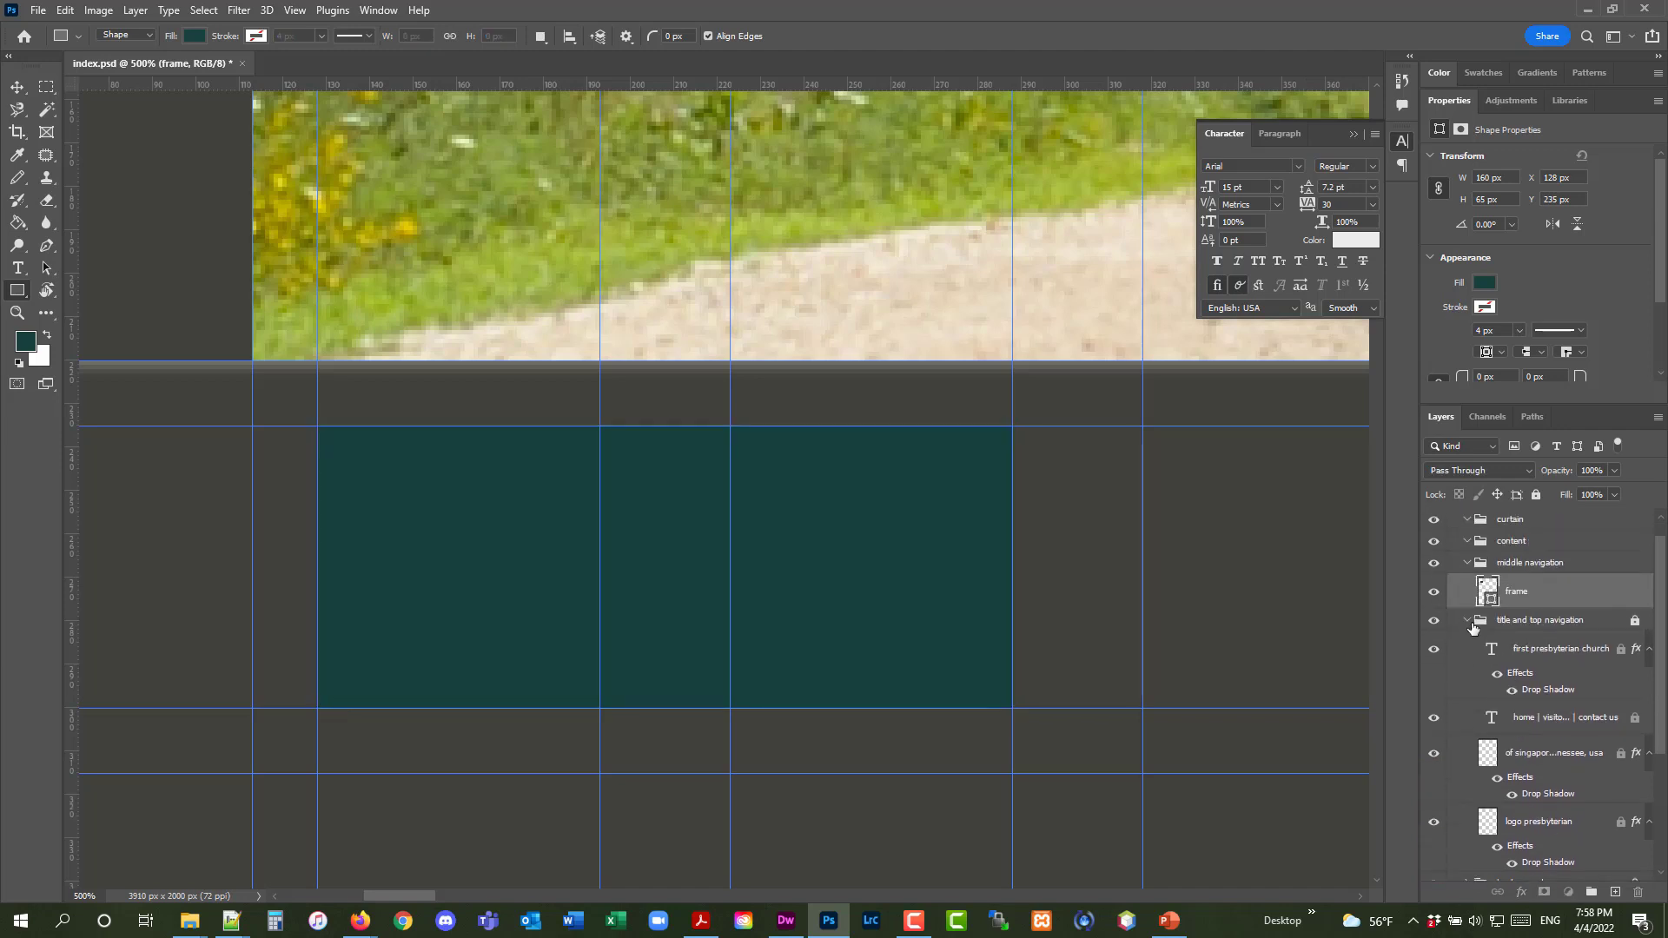
{"action": "left_click", "coordinate": [1466, 620]}
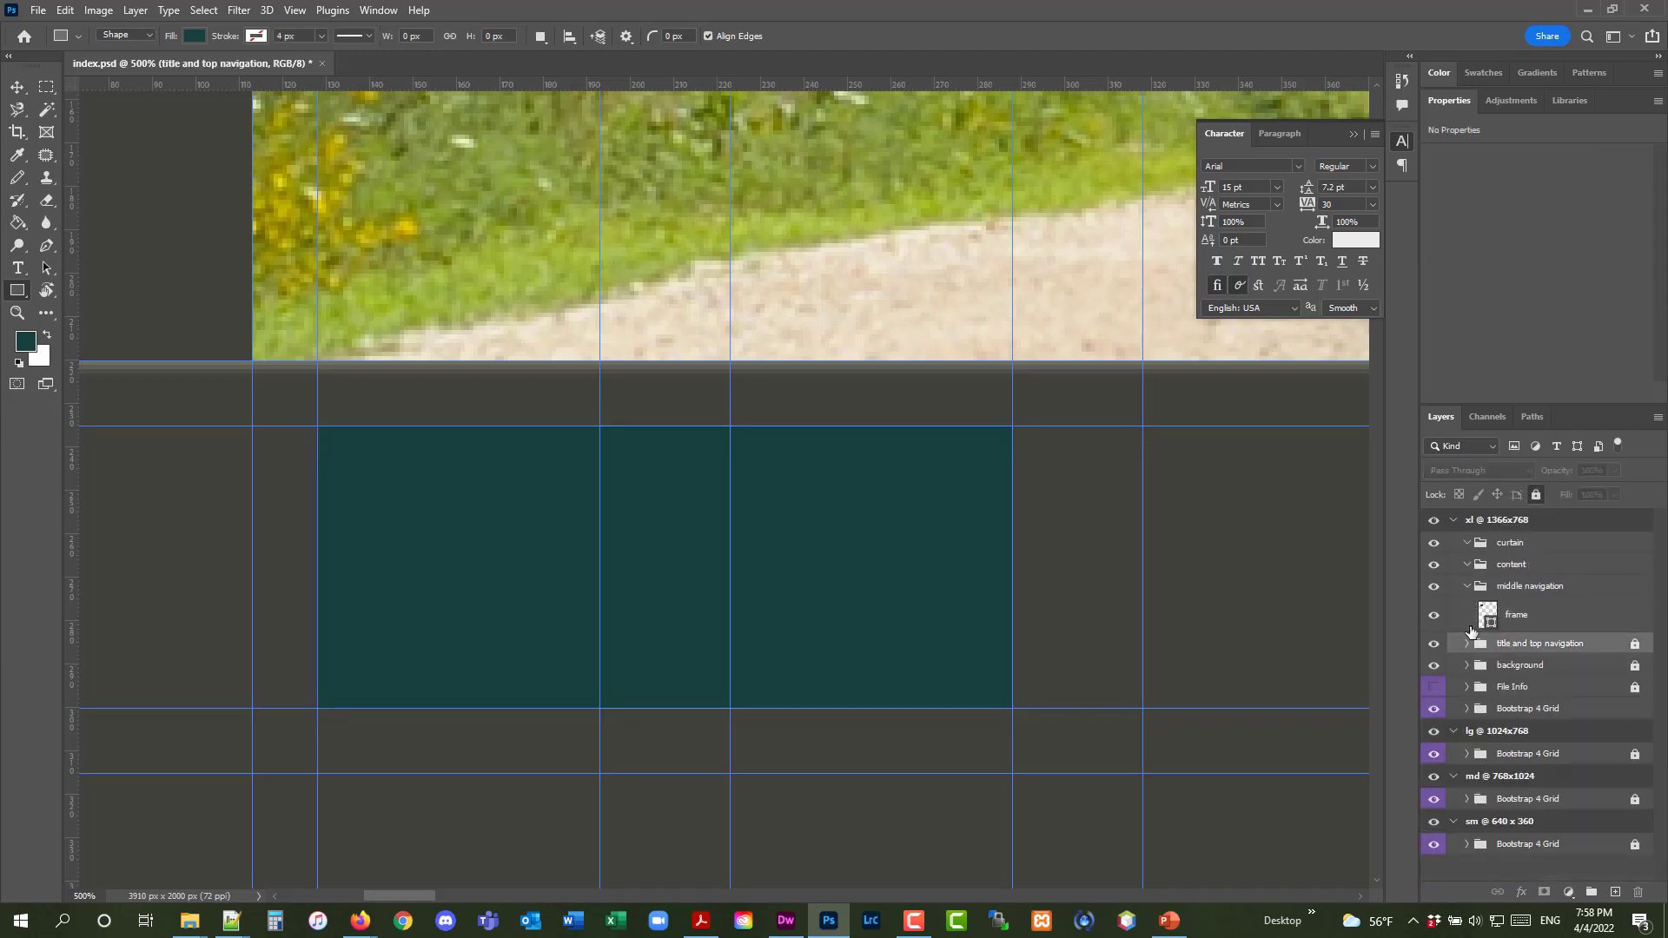
Add a Bevel & Emboss effect to the frame layer with an angle of -45° and soften of 0 px
{"action": "left_click", "coordinate": [1559, 591]}
{"action": "left_click", "coordinate": [1568, 623]}
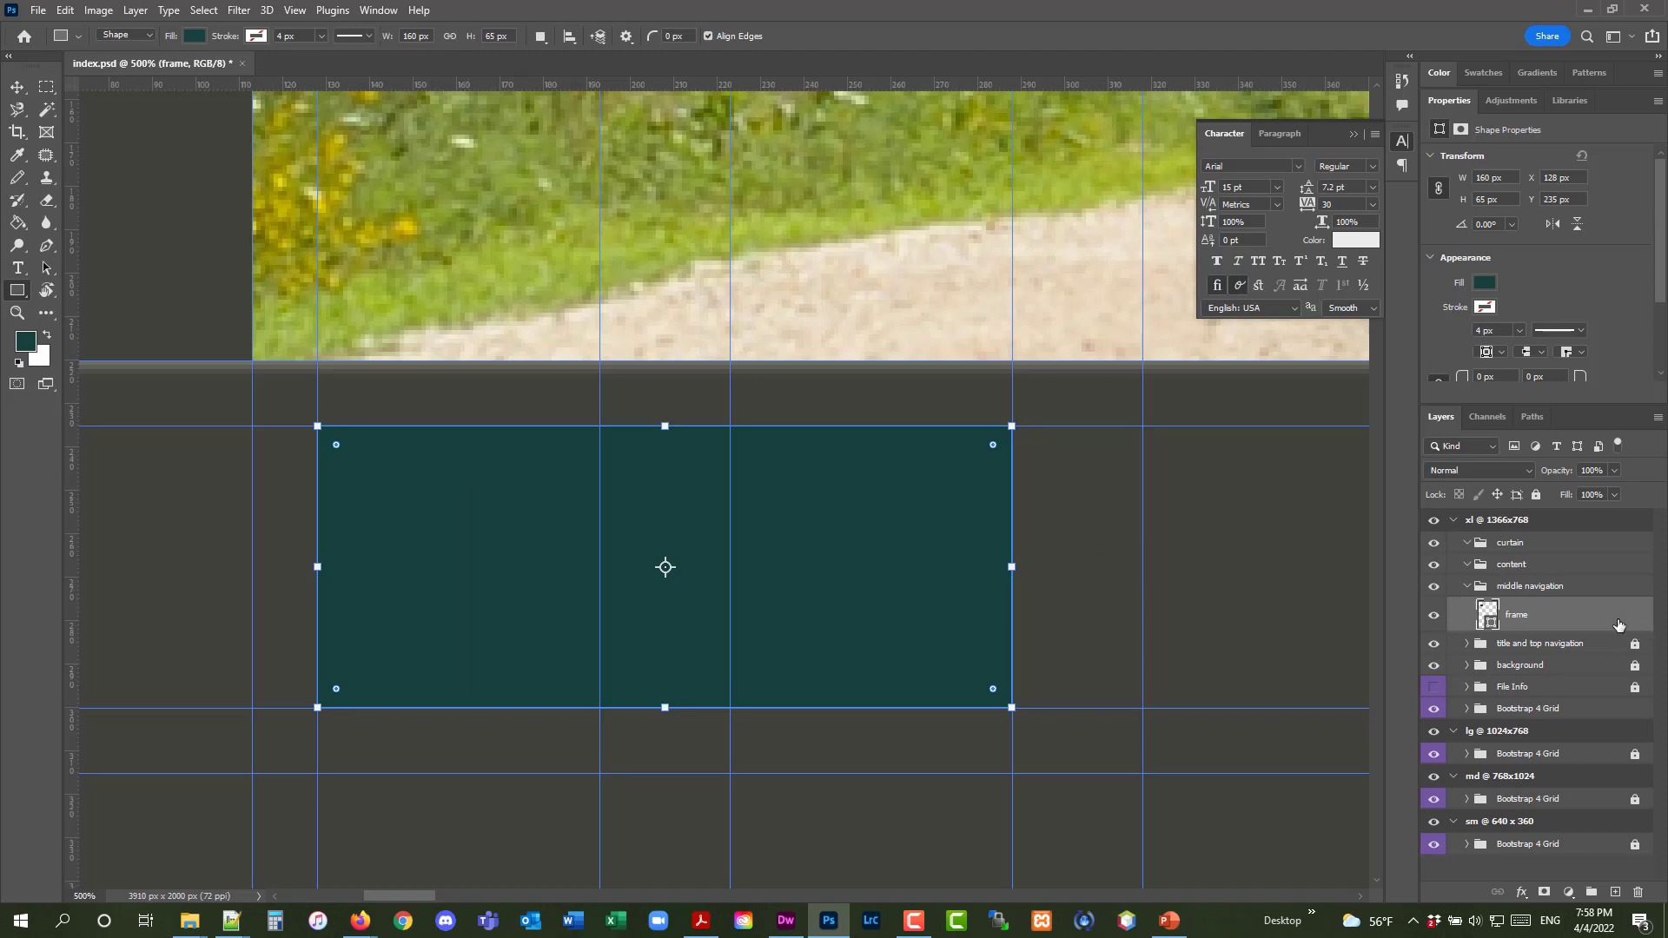
{"action": "left_click", "coordinate": [1523, 893]}
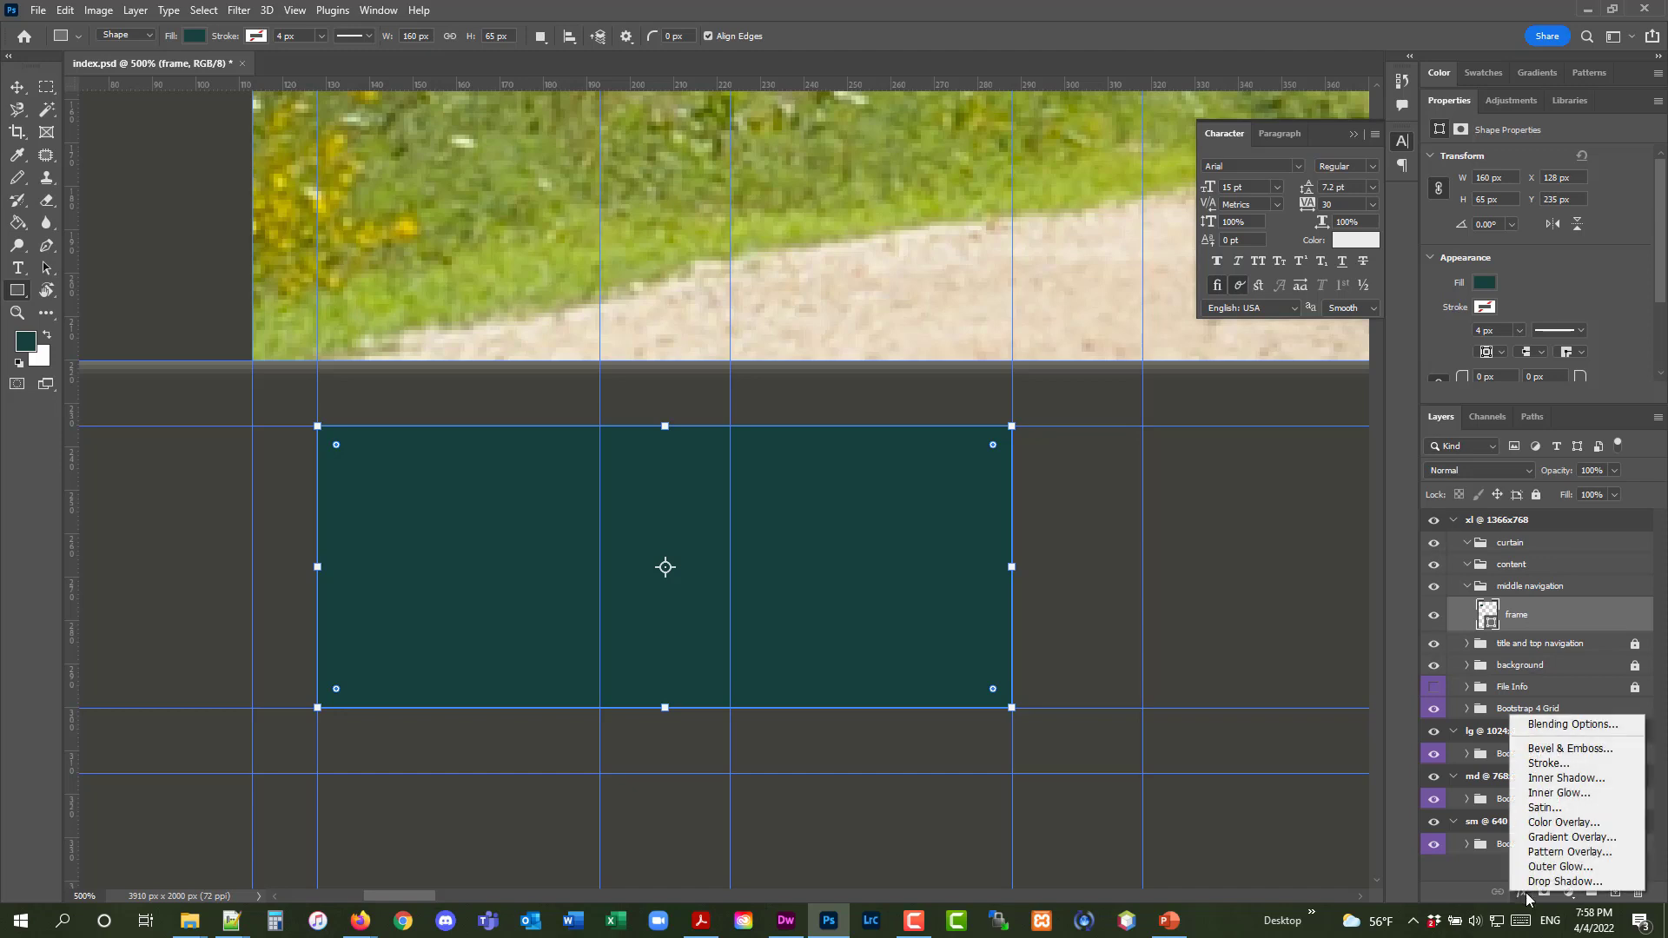
{"action": "left_click", "coordinate": [1540, 749]}
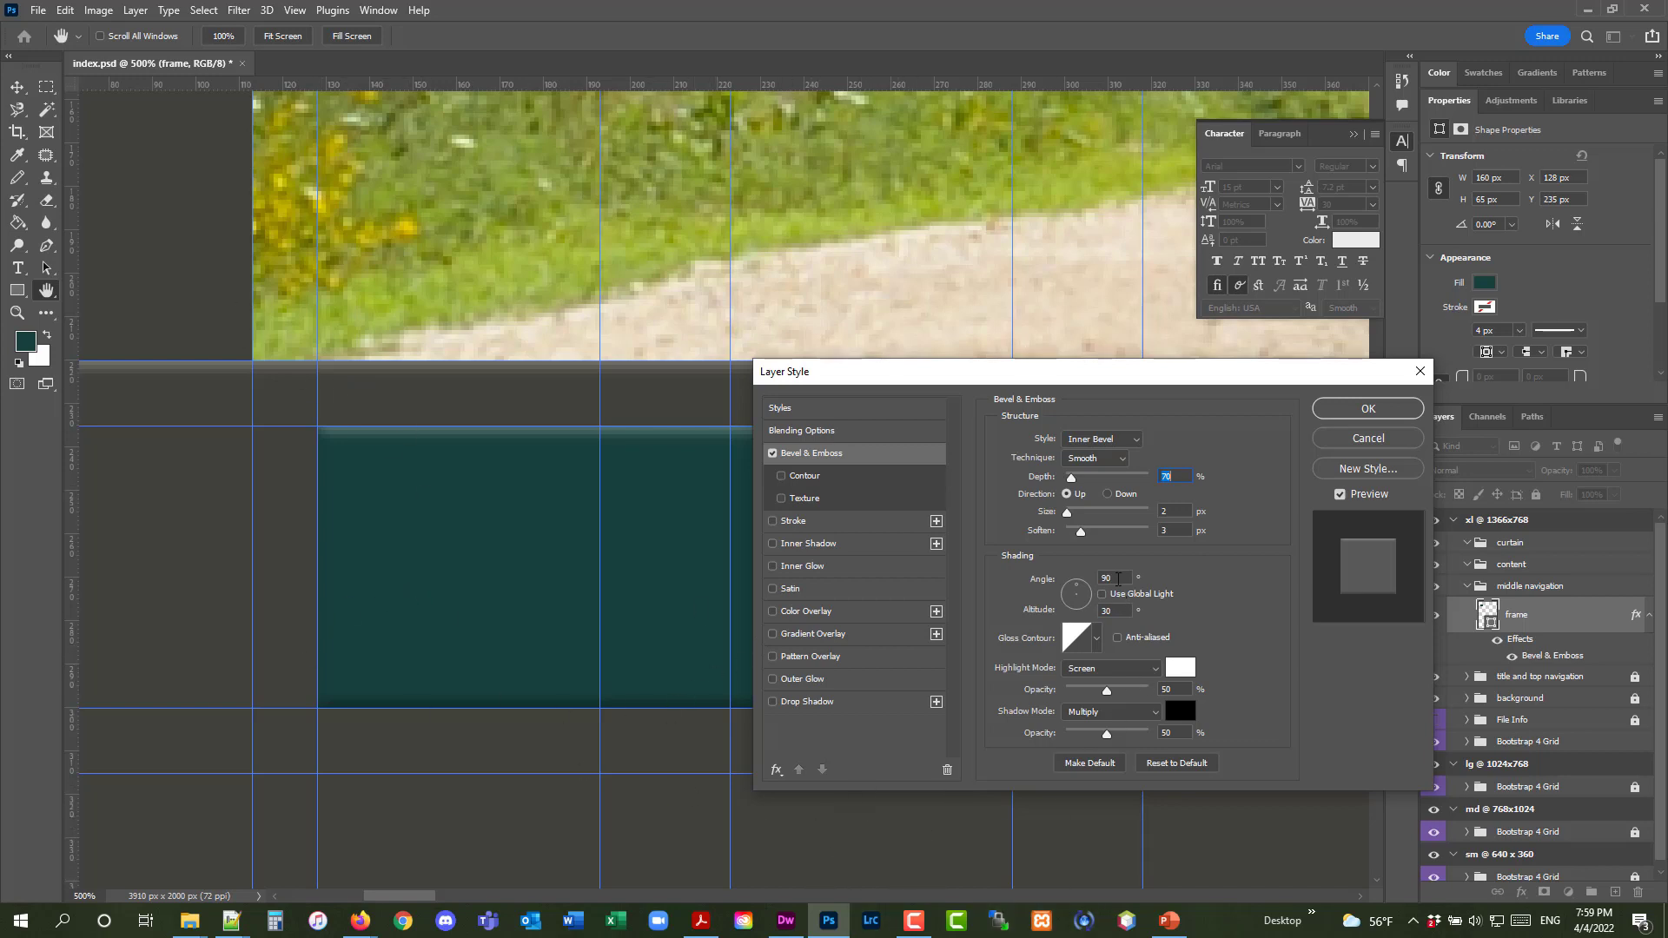
{"action": "left_click", "coordinate": [1118, 579]}
{"action": "type", "text": "-45"}
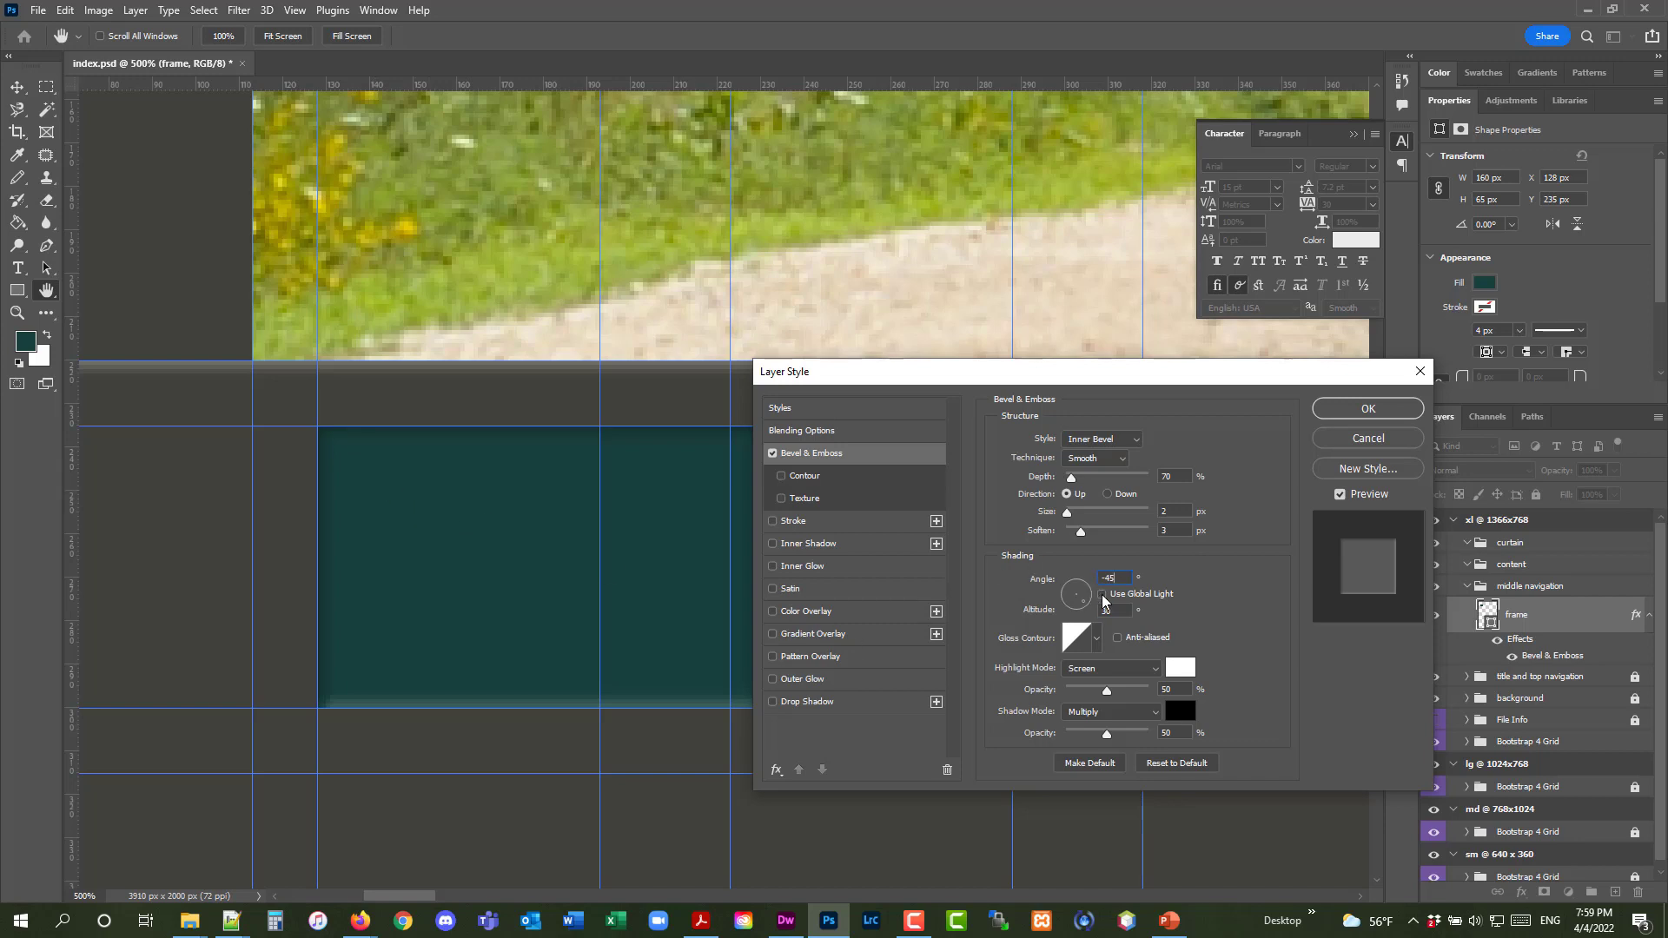
{"action": "left_click", "coordinate": [1173, 514]}
{"action": "left_click", "coordinate": [1178, 529]}
{"action": "type", "text": "0"}
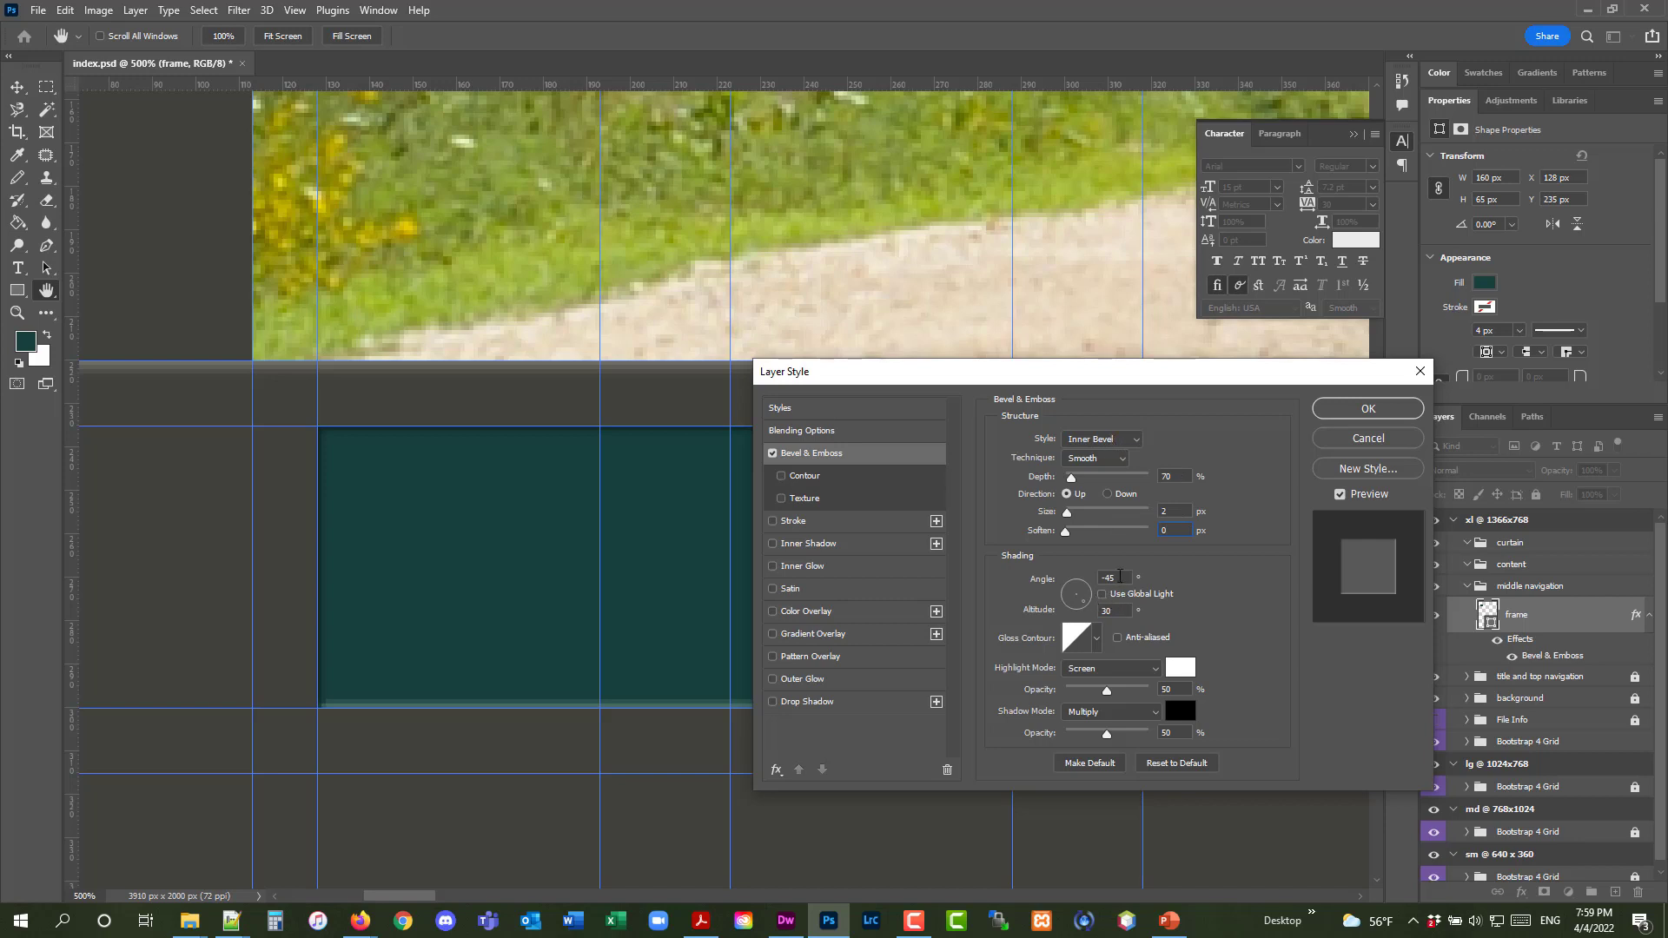
{"action": "left_click", "coordinate": [1348, 408]}
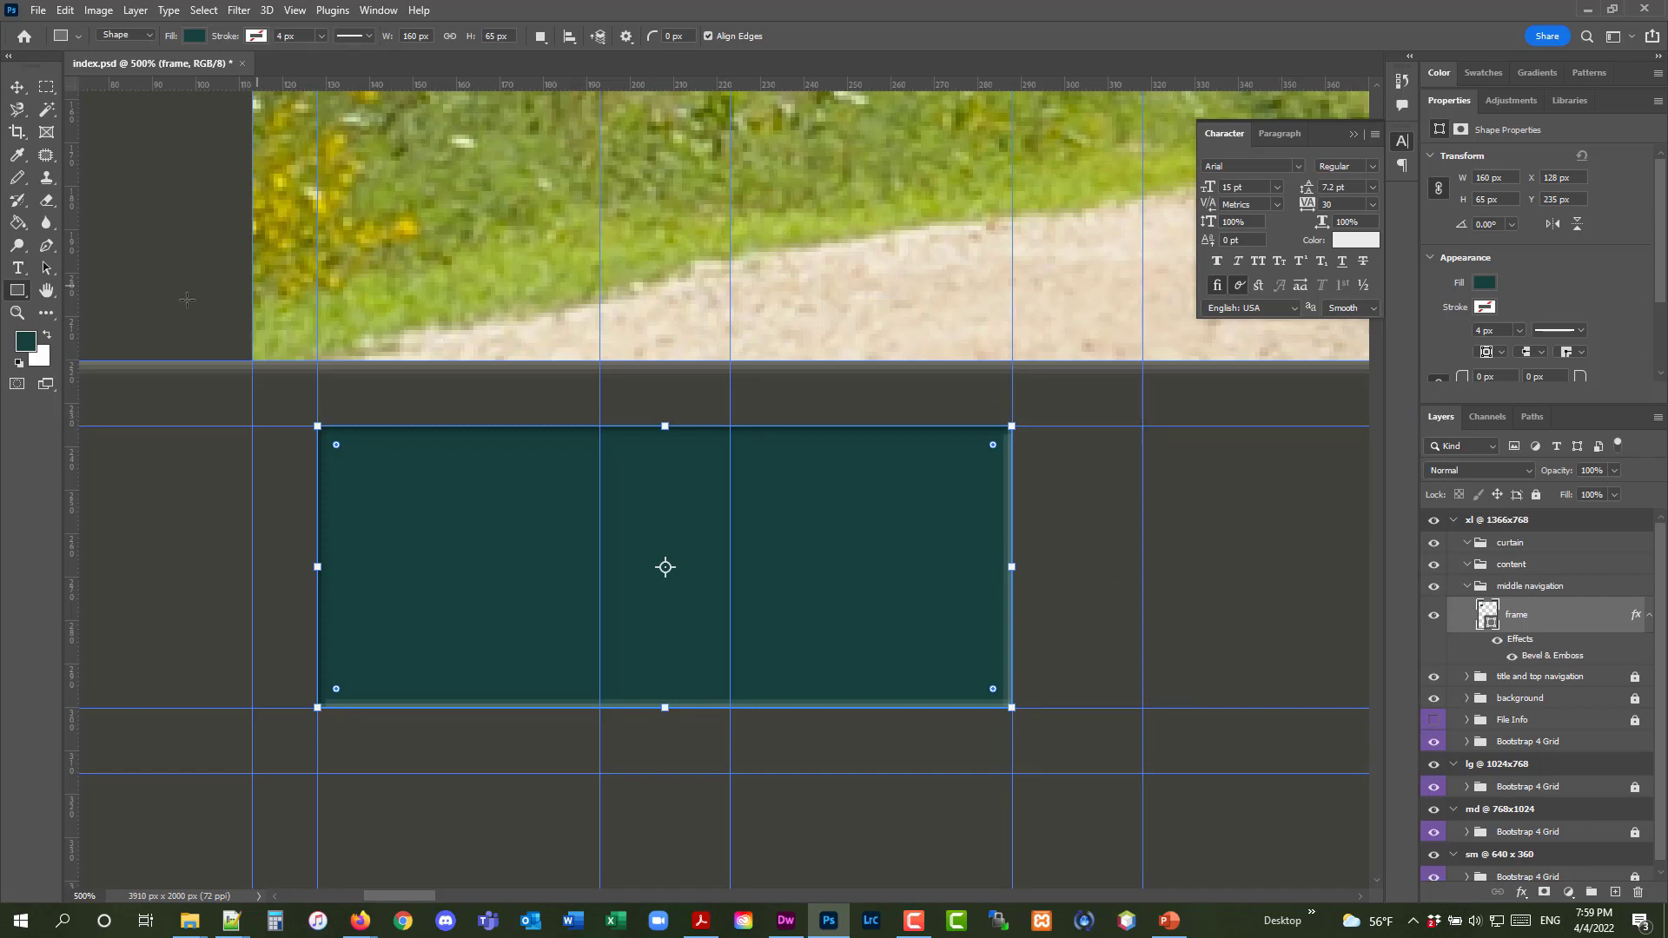
Save index.psd and inspect the beveled edges of the frame rectangle up close
{"action": "left_click", "coordinate": [38, 11]}
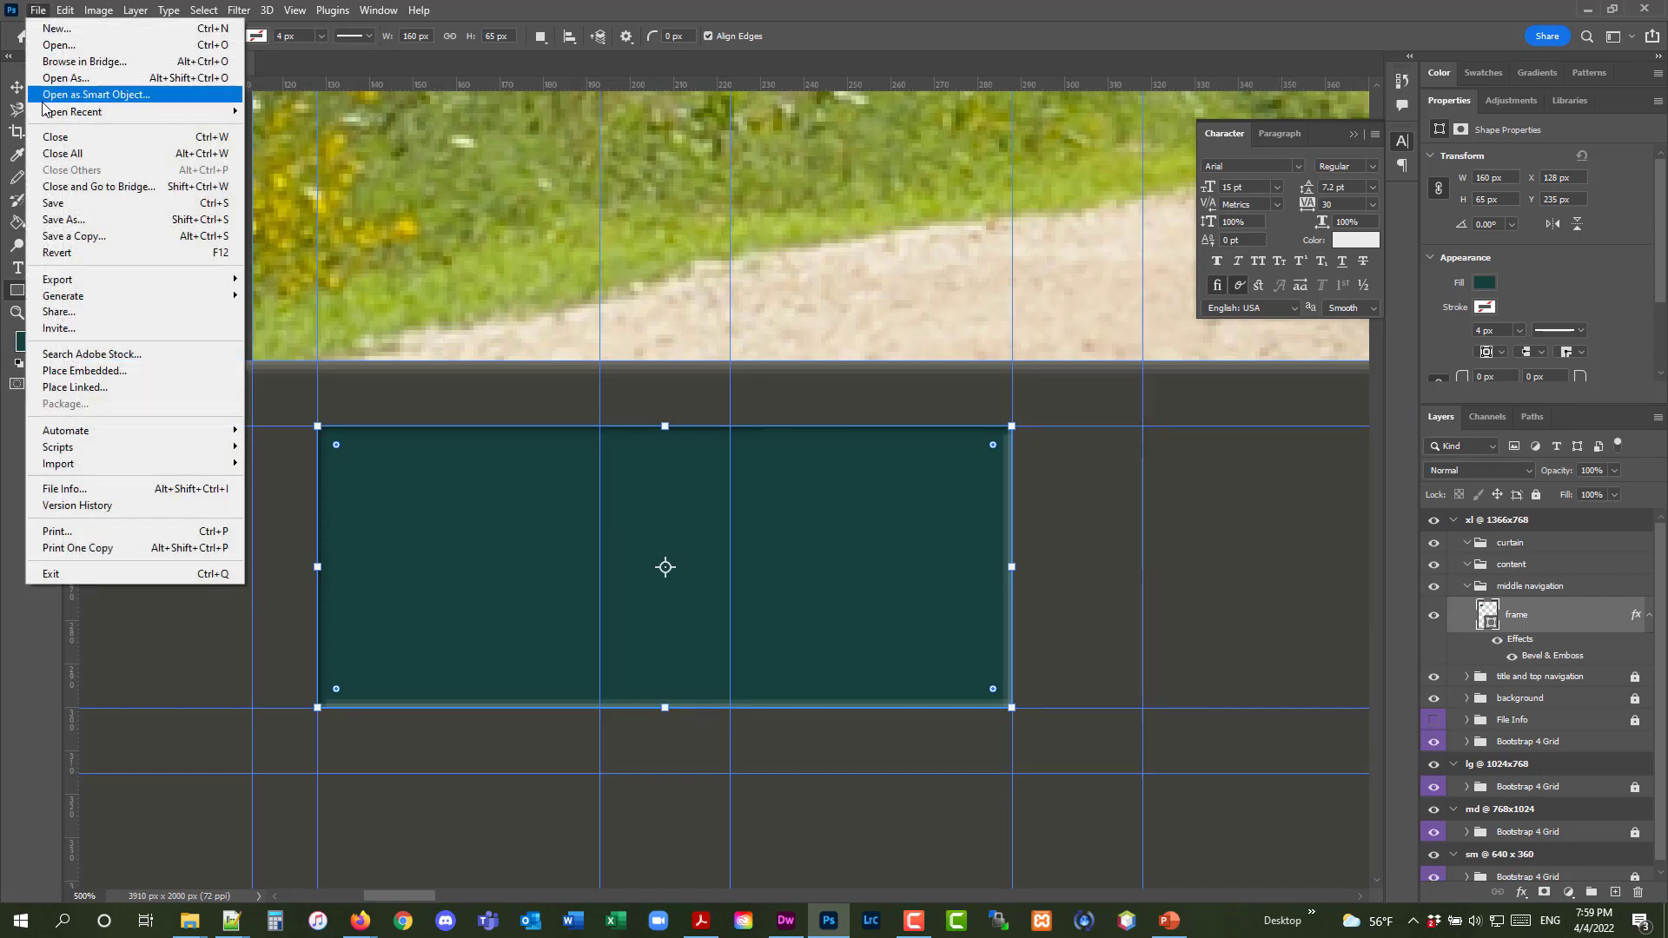
{"action": "left_click", "coordinate": [54, 202]}
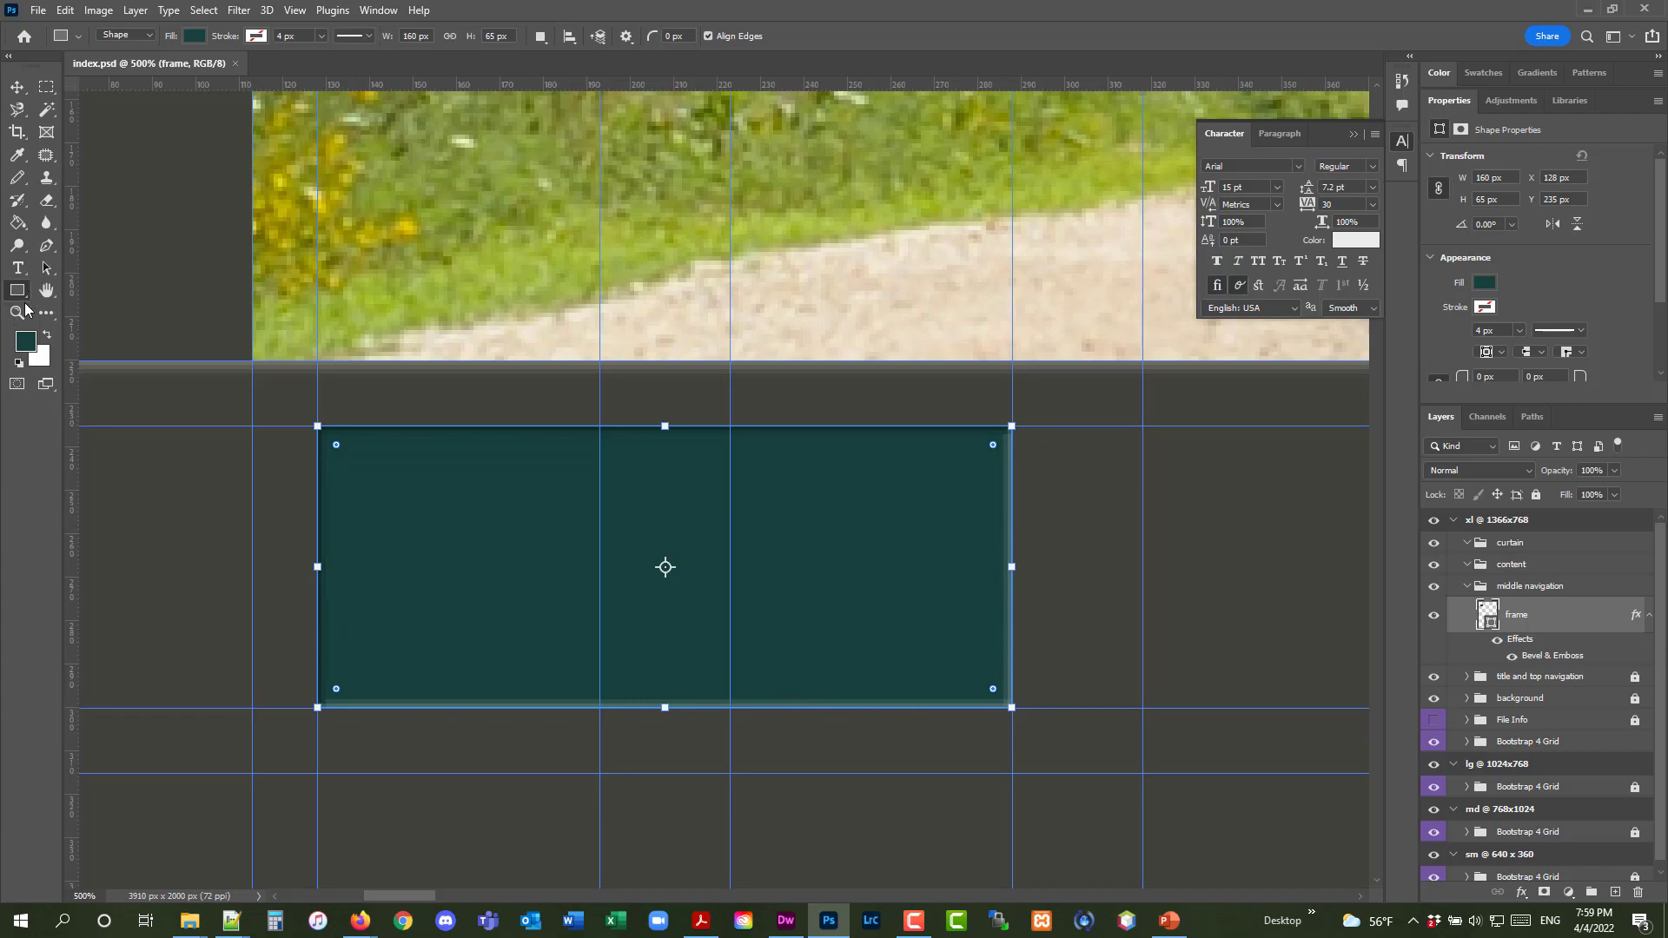
{"action": "left_click", "coordinate": [21, 314]}
{"action": "left_click", "coordinate": [664, 514]}
{"action": "left_click", "coordinate": [664, 514]}
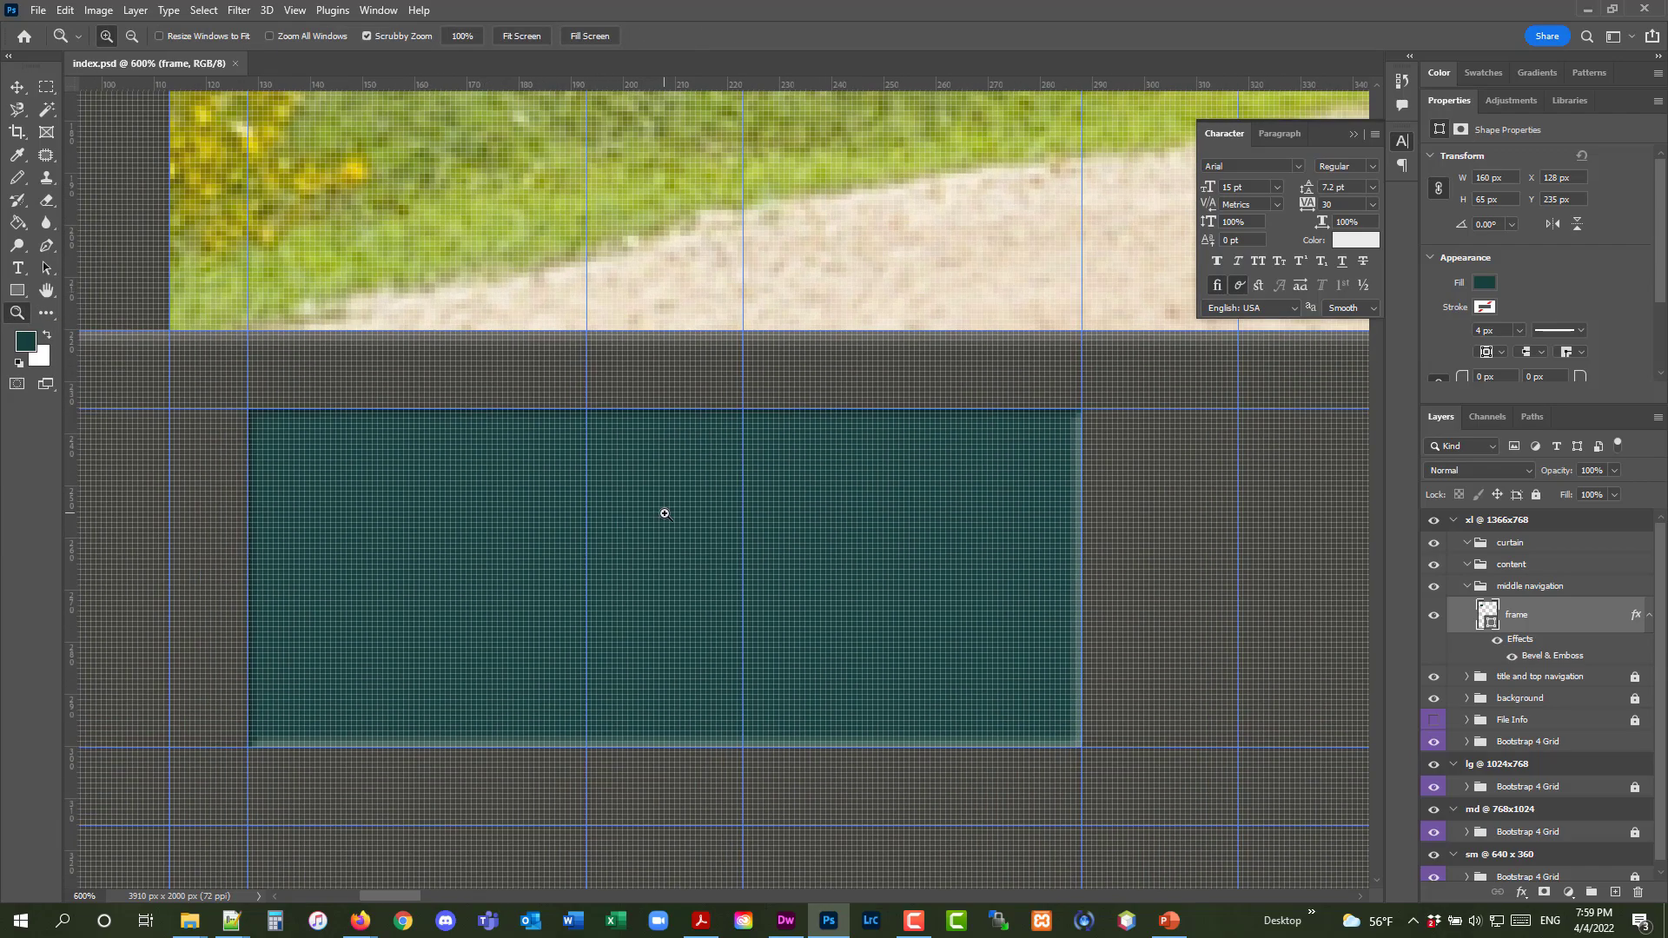
Hide the floating Character panel that overlaps the canvas around the frame rectangle
{"action": "left_click", "coordinate": [665, 513]}
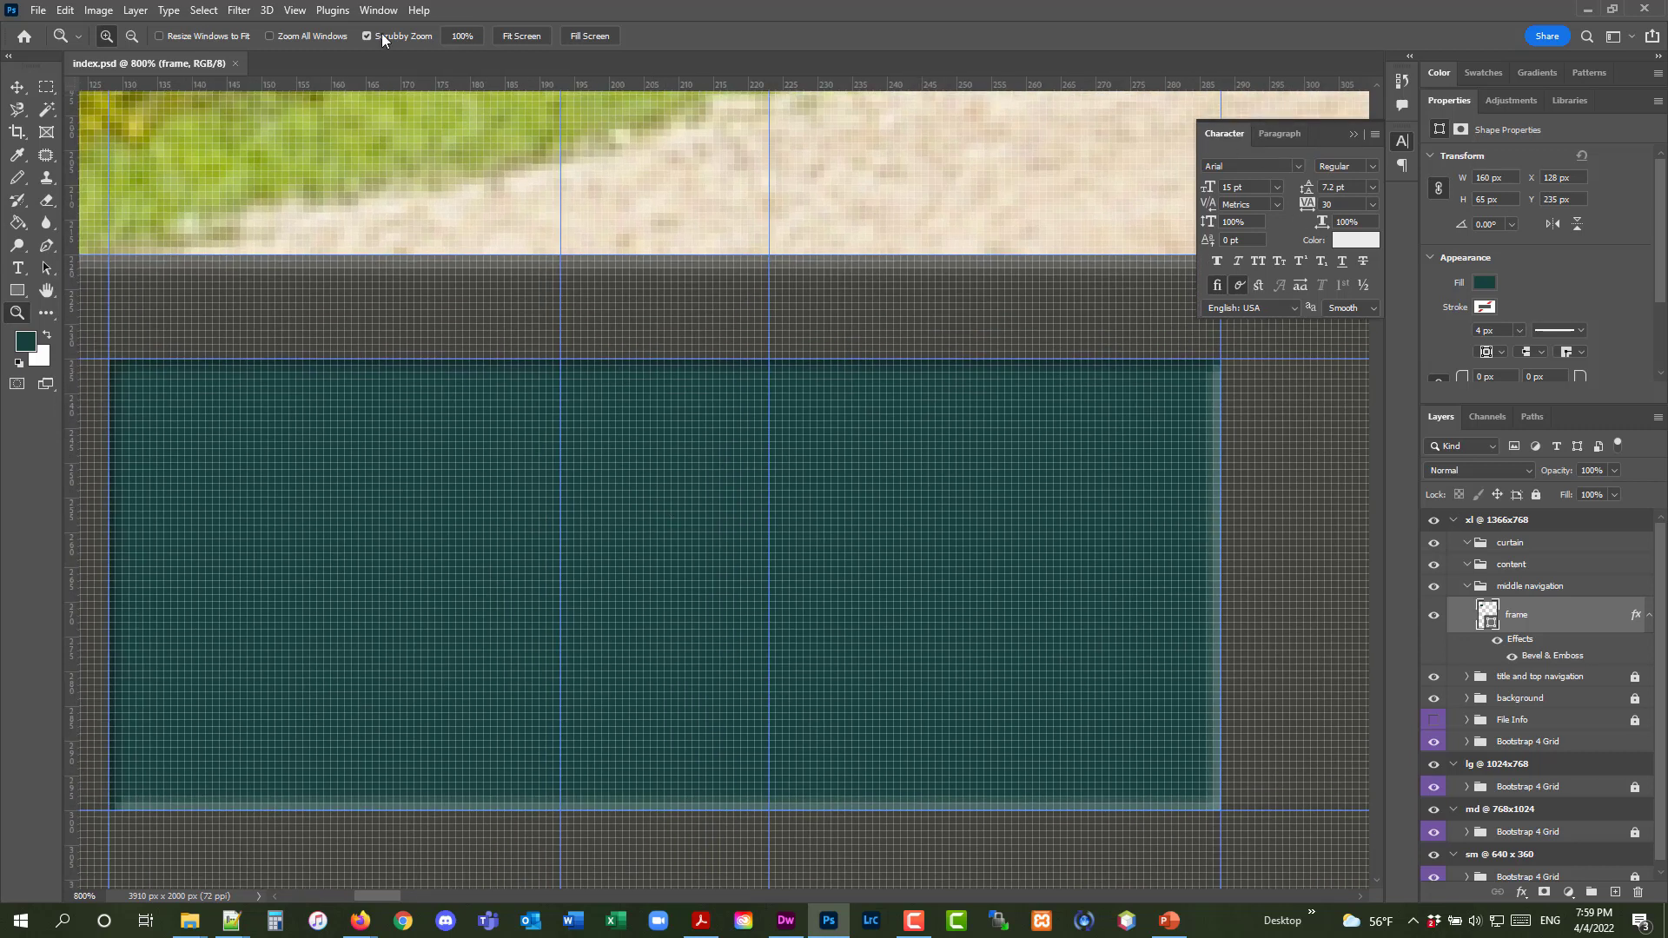
{"action": "left_click", "coordinate": [379, 10]}
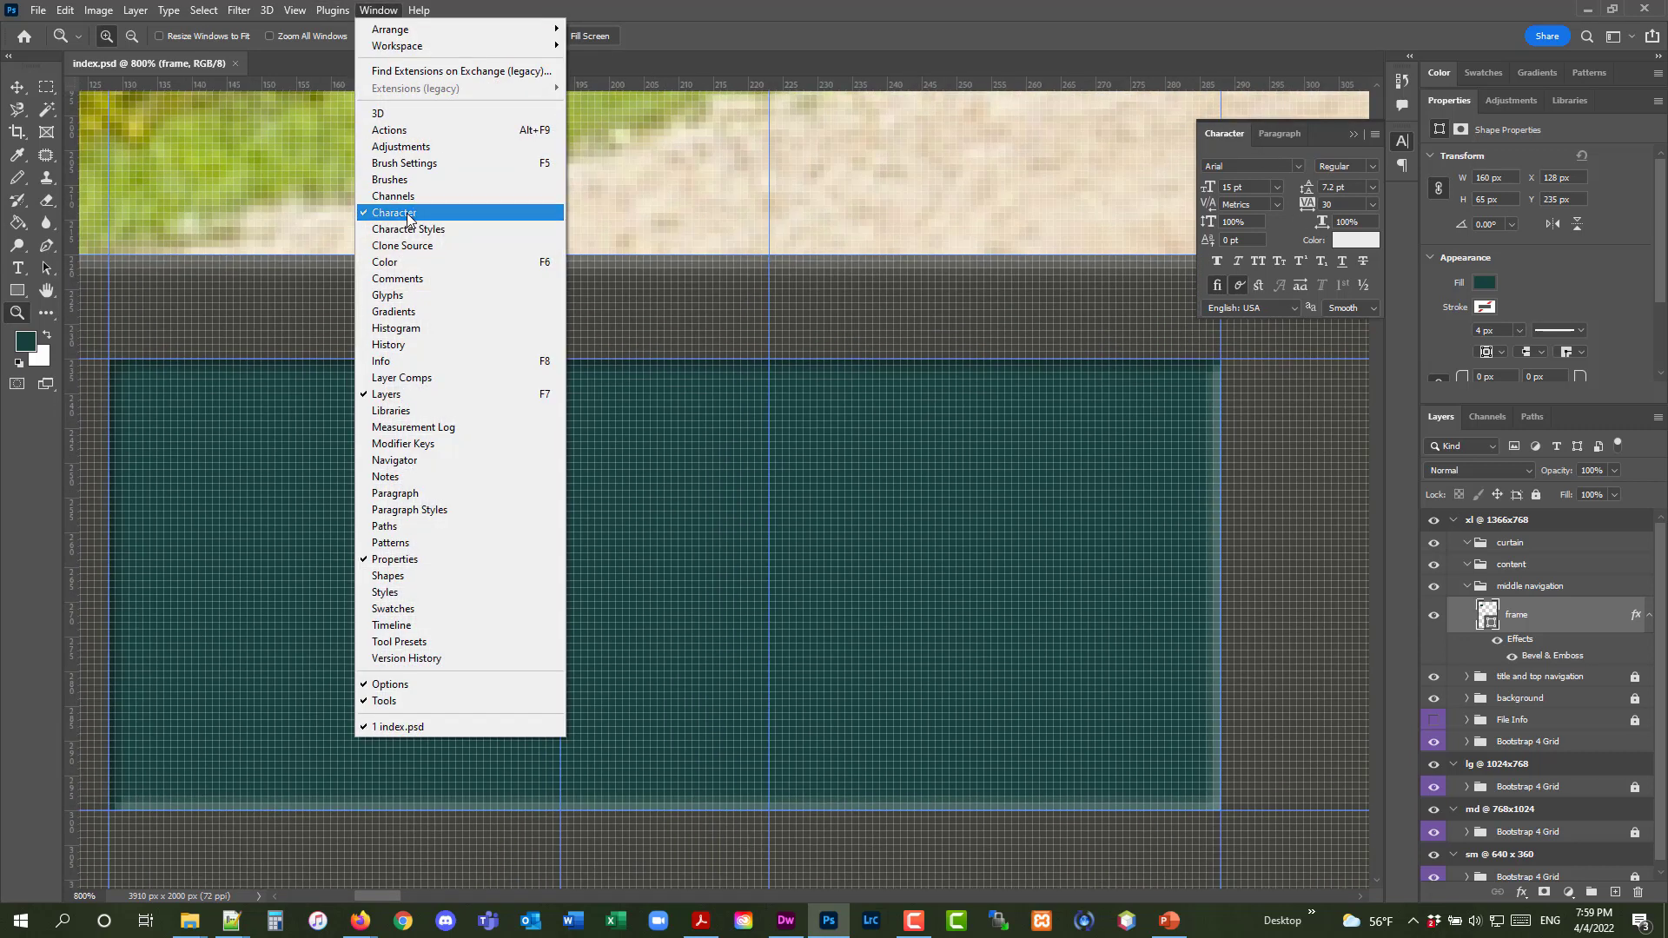
{"action": "left_click", "coordinate": [394, 212]}
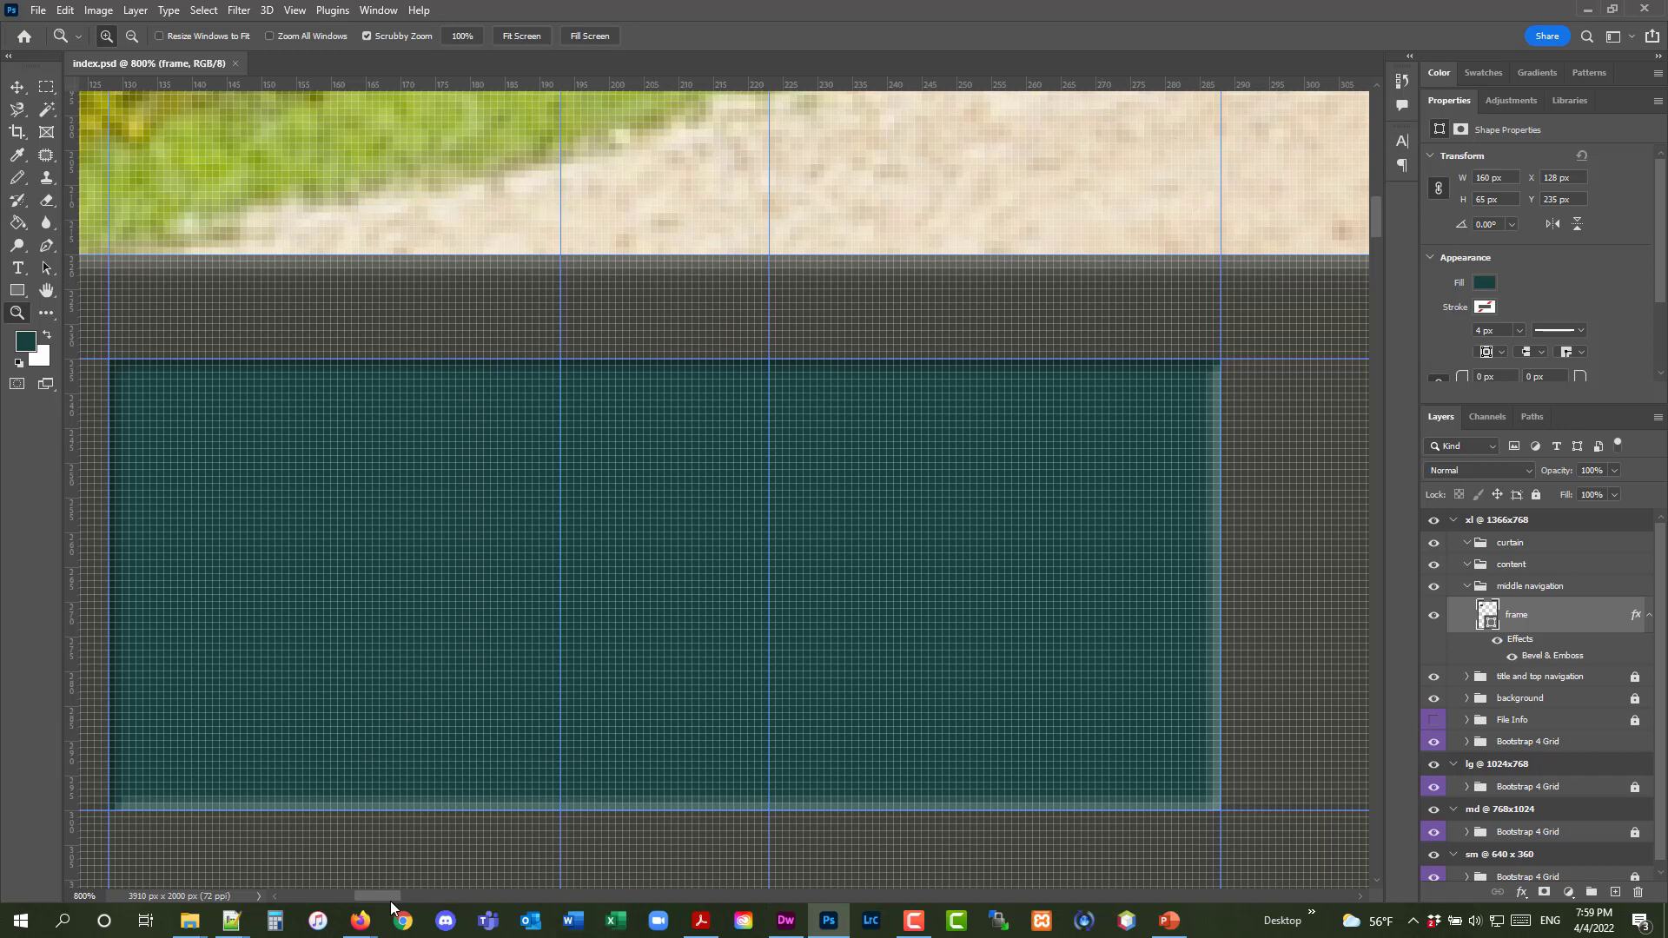
Examine the full extent of the frame rectangle and its beveled edges at 800% zoom
{"action": "left_click_drag", "start_coordinate": [390, 900], "coordinate": [385, 899]}
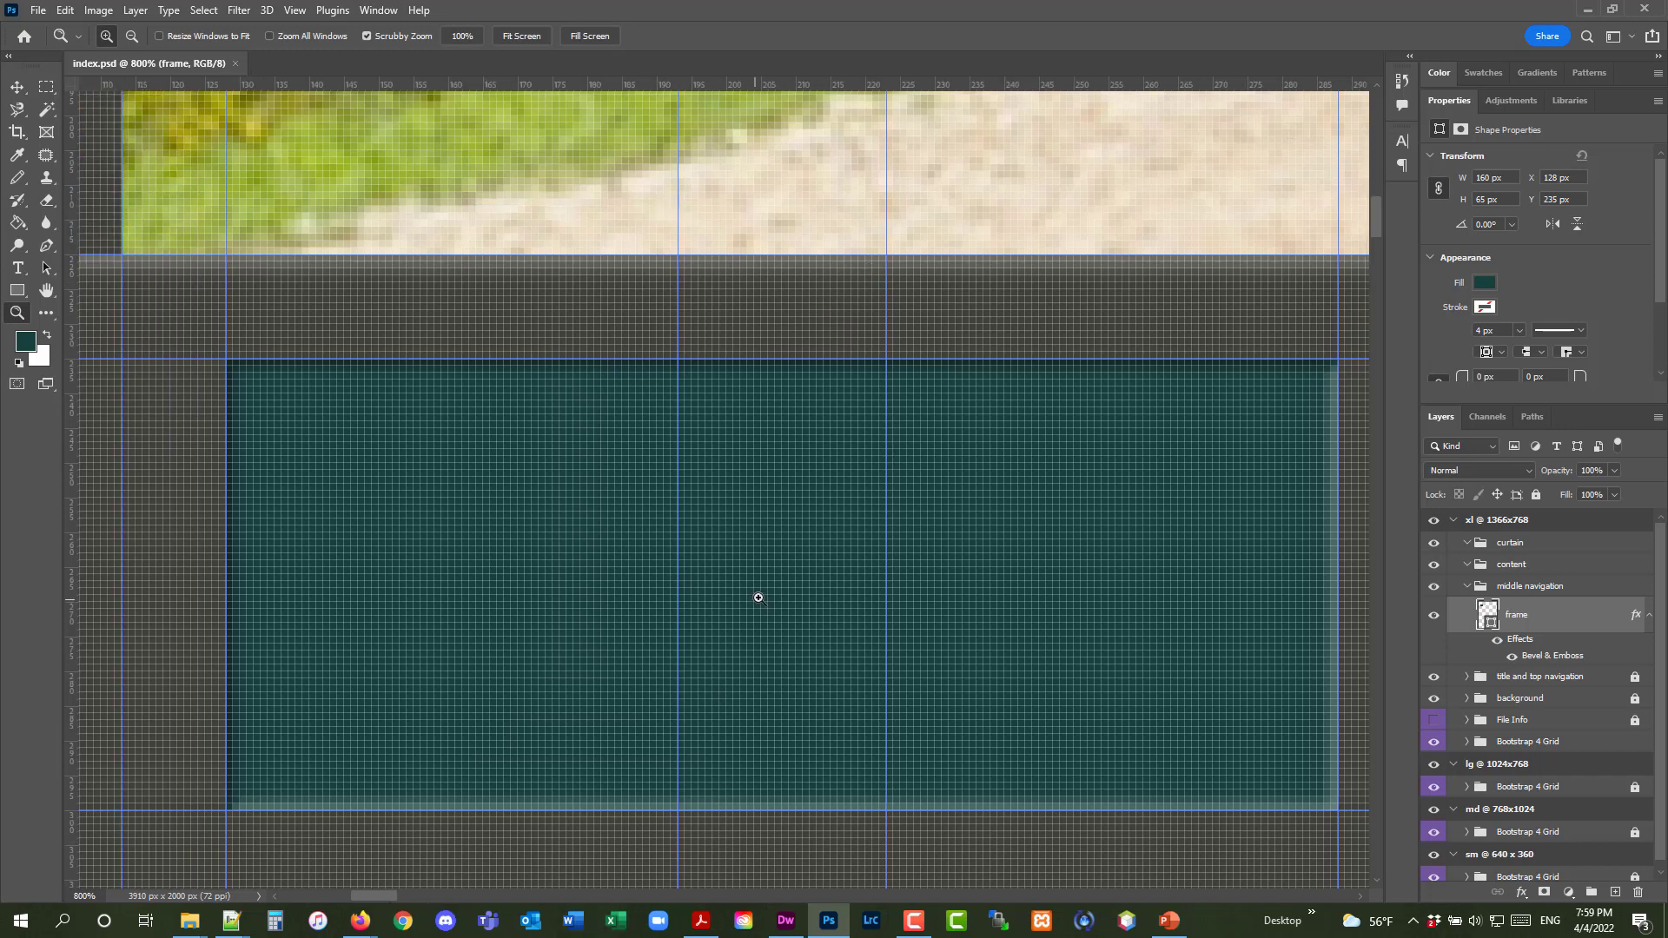
{"action": "left_click", "coordinate": [758, 598]}
{"action": "left_click", "coordinate": [758, 598]}
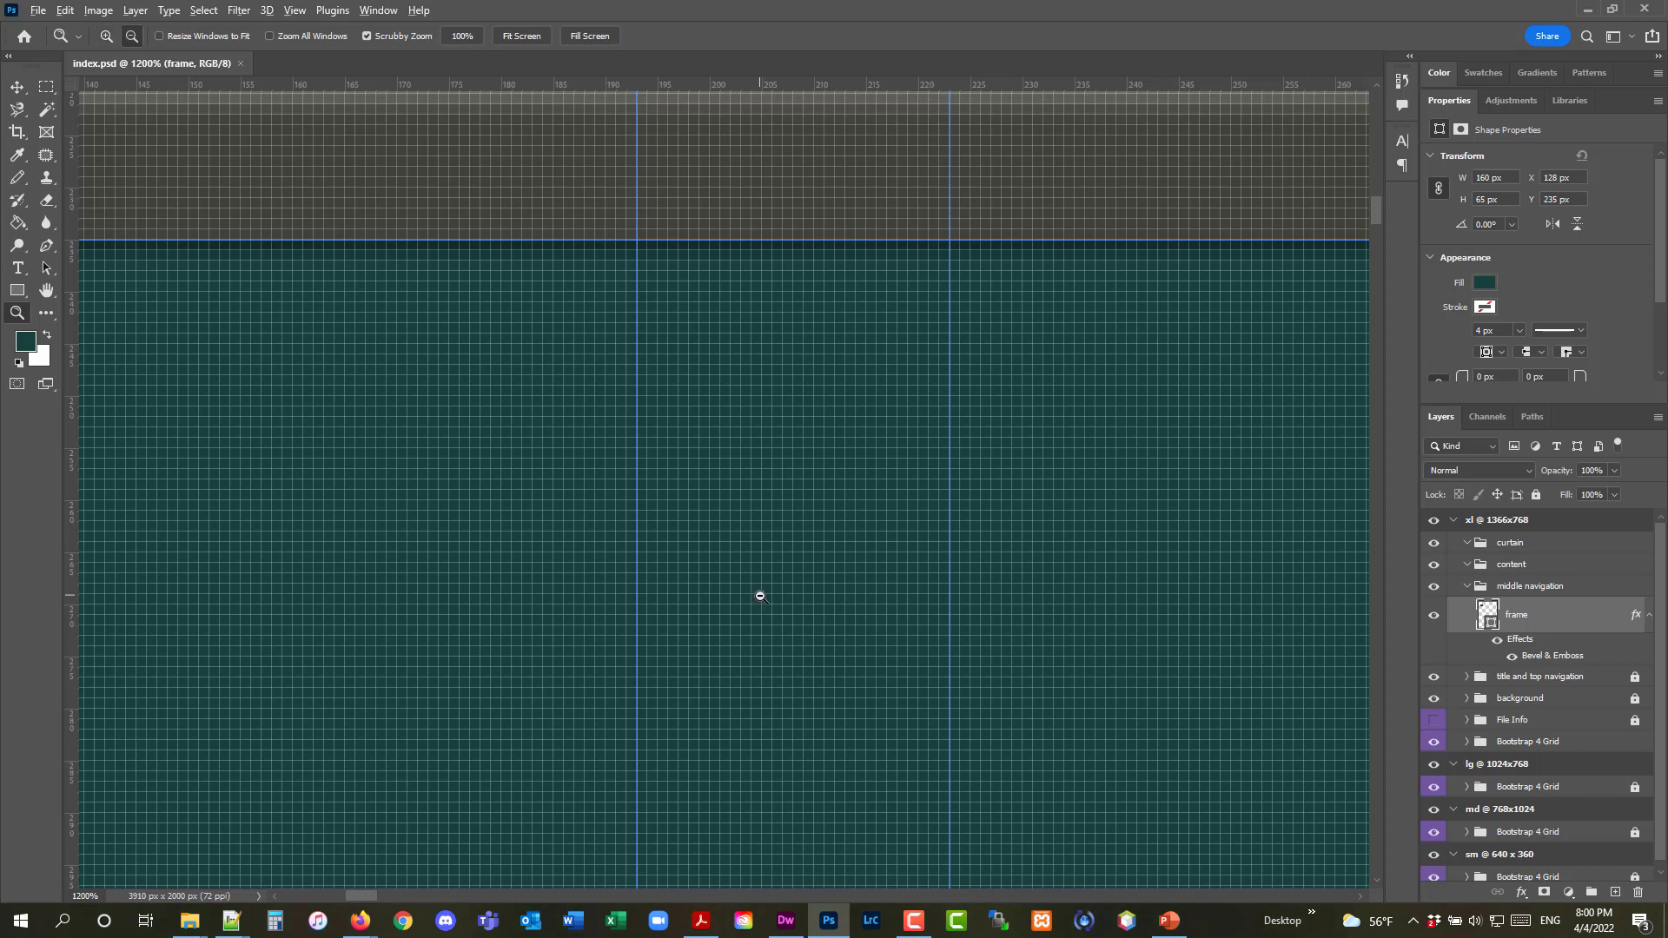
{"action": "left_click", "coordinate": [758, 597], "text": "alt"}
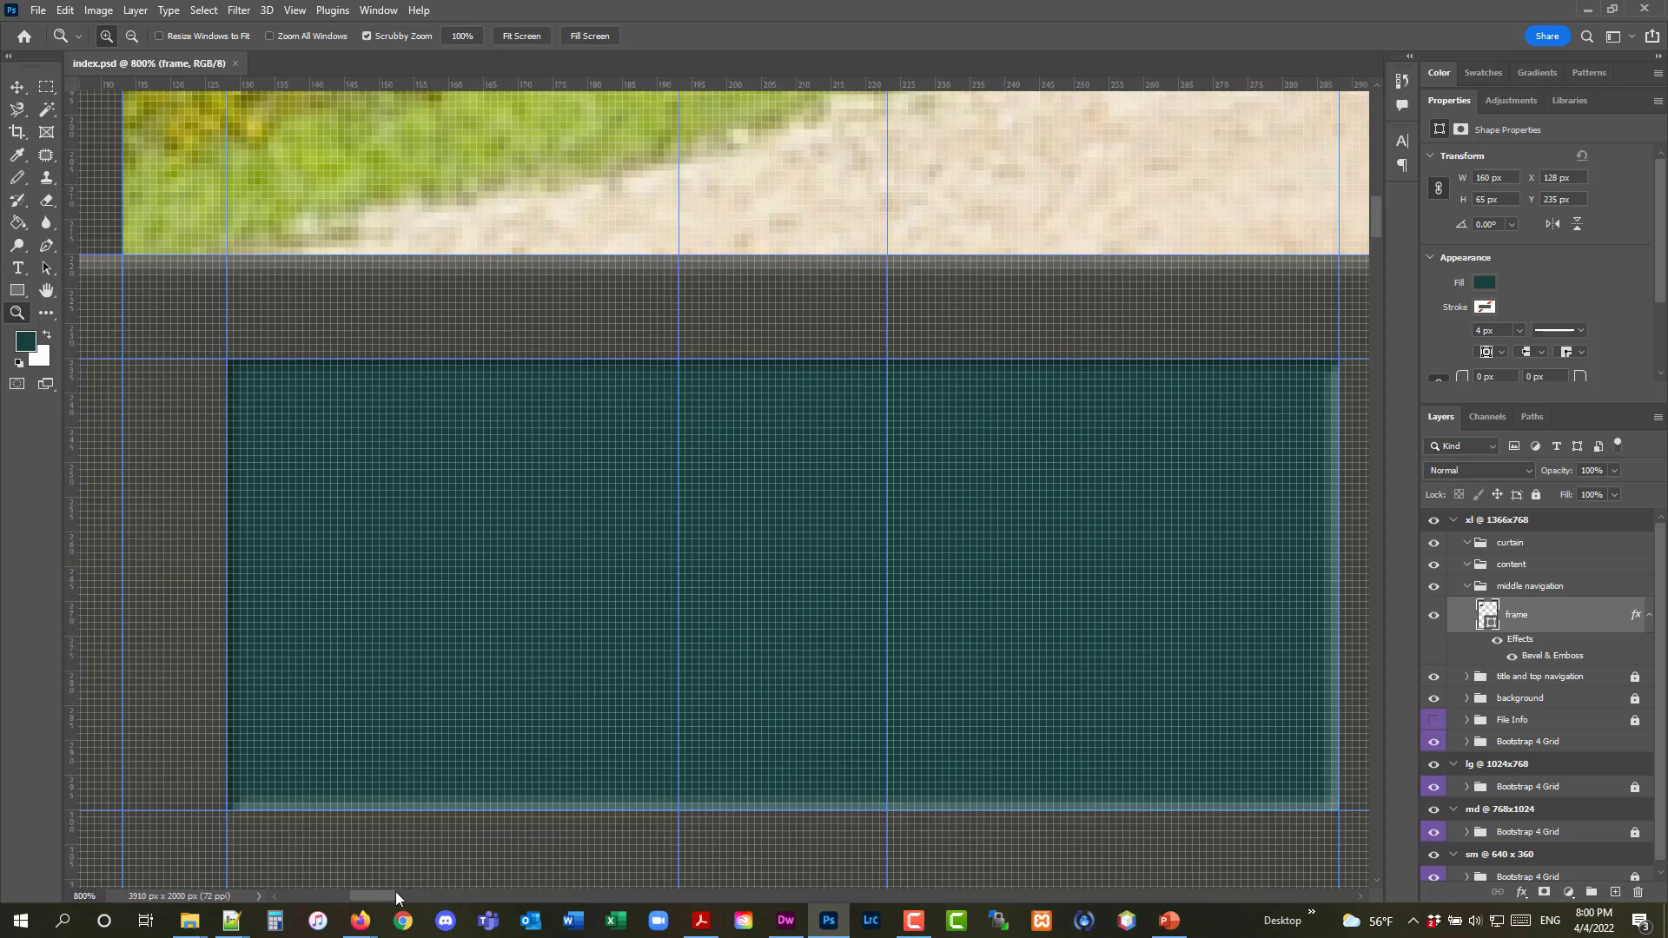
{"action": "left_click_drag", "start_coordinate": [396, 894], "coordinate": [395, 894]}
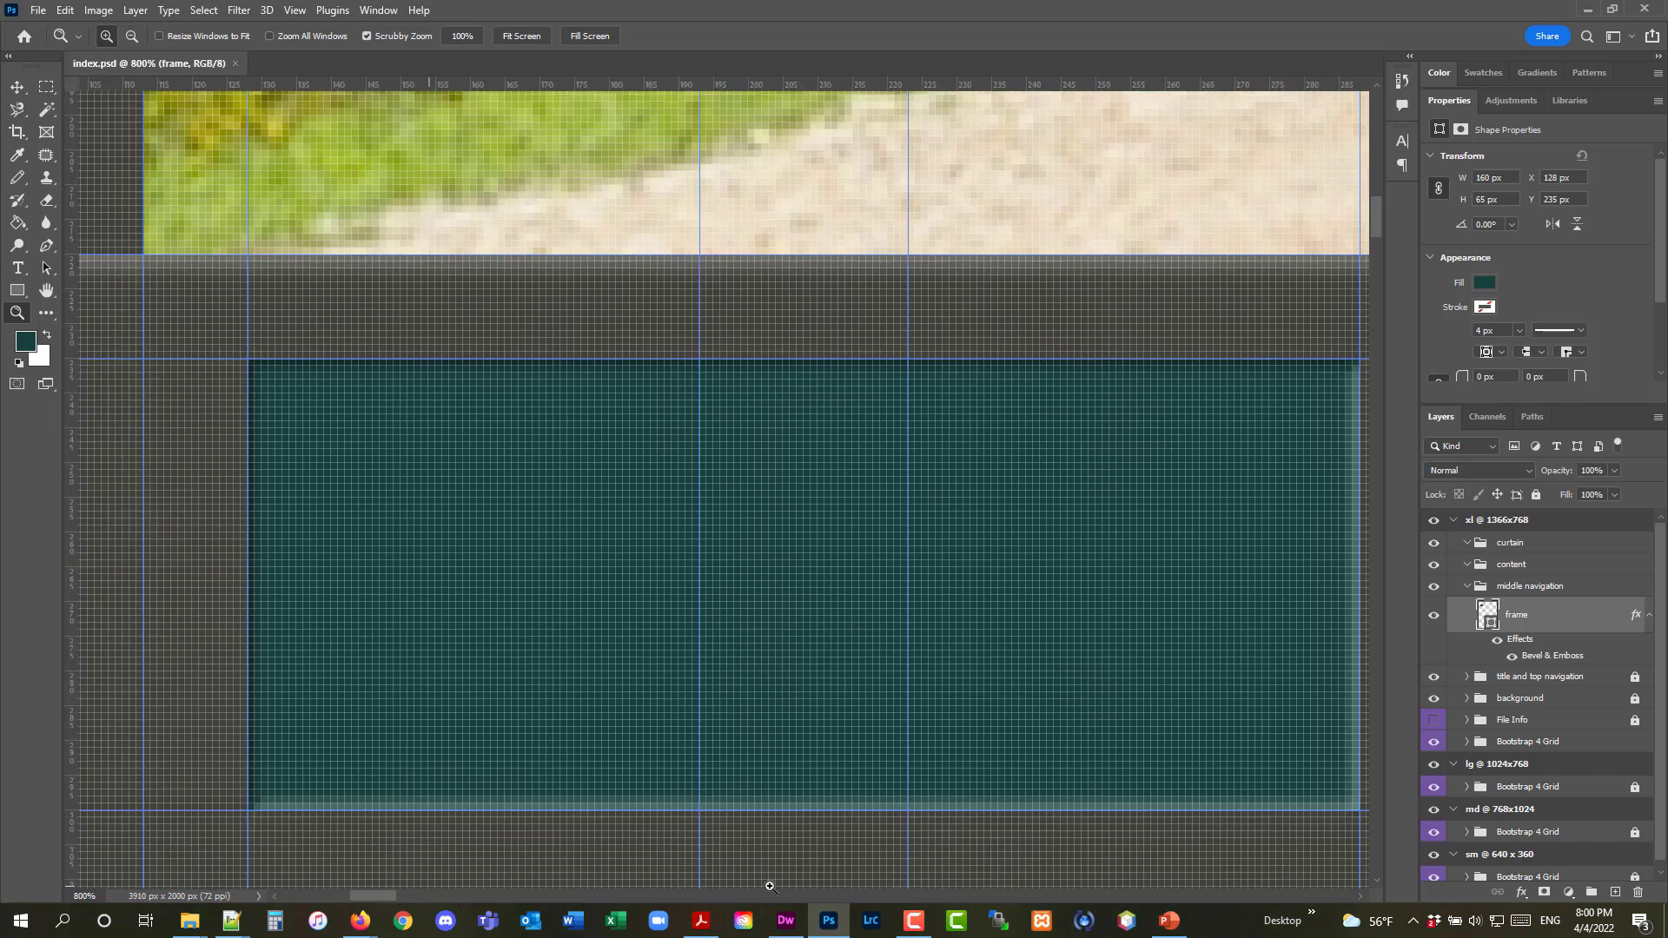
{"action": "left_click", "coordinate": [1360, 896]}
{"action": "left_click", "coordinate": [1360, 899]}
{"action": "left_click", "coordinate": [1360, 899]}
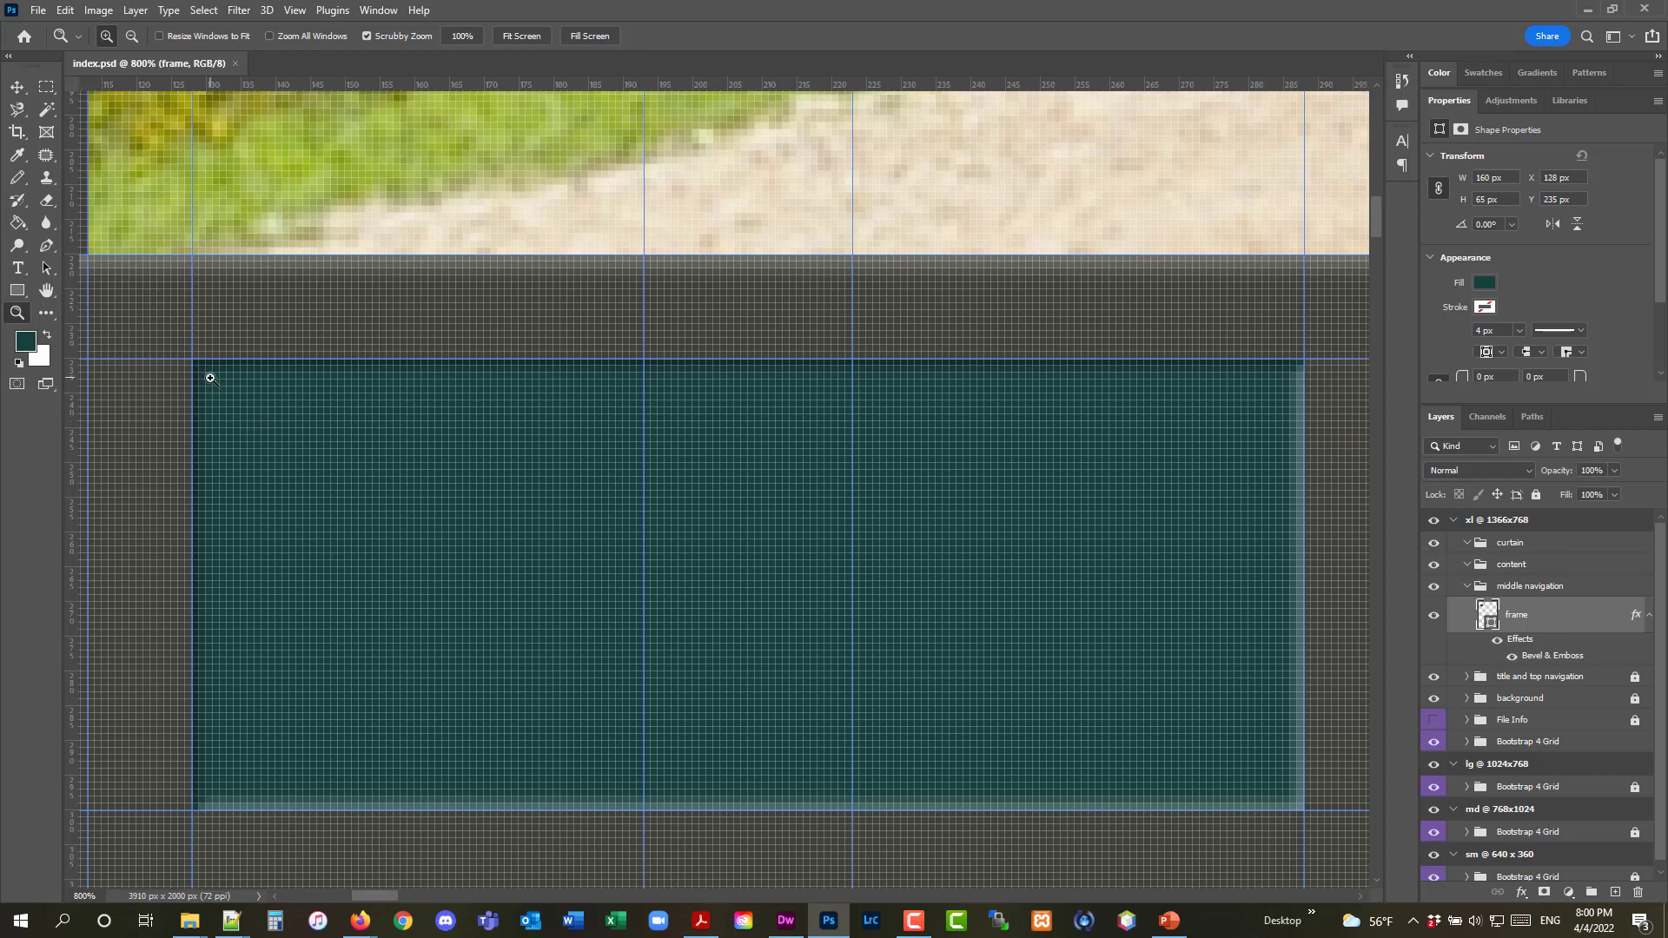
{"action": "left_click", "coordinate": [18, 87]}
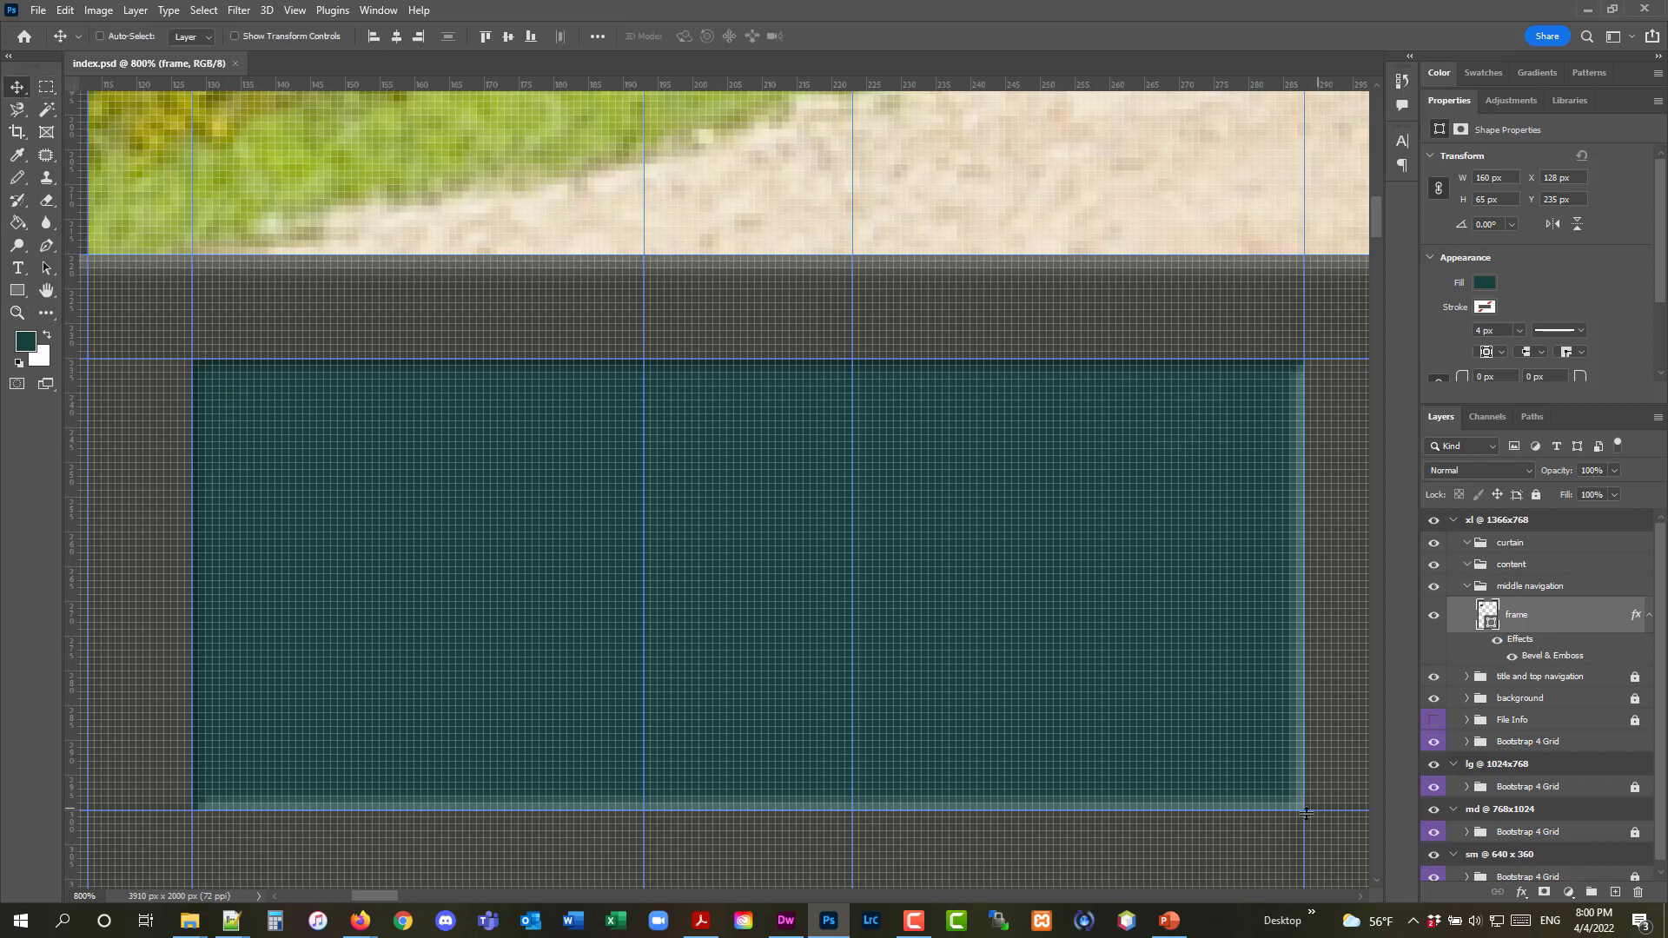
Look up the frame size and the inner rectangle size in read_me.txt in Notepad++, and return to Photoshop
{"action": "mouse_move", "coordinate": [244, 920]}
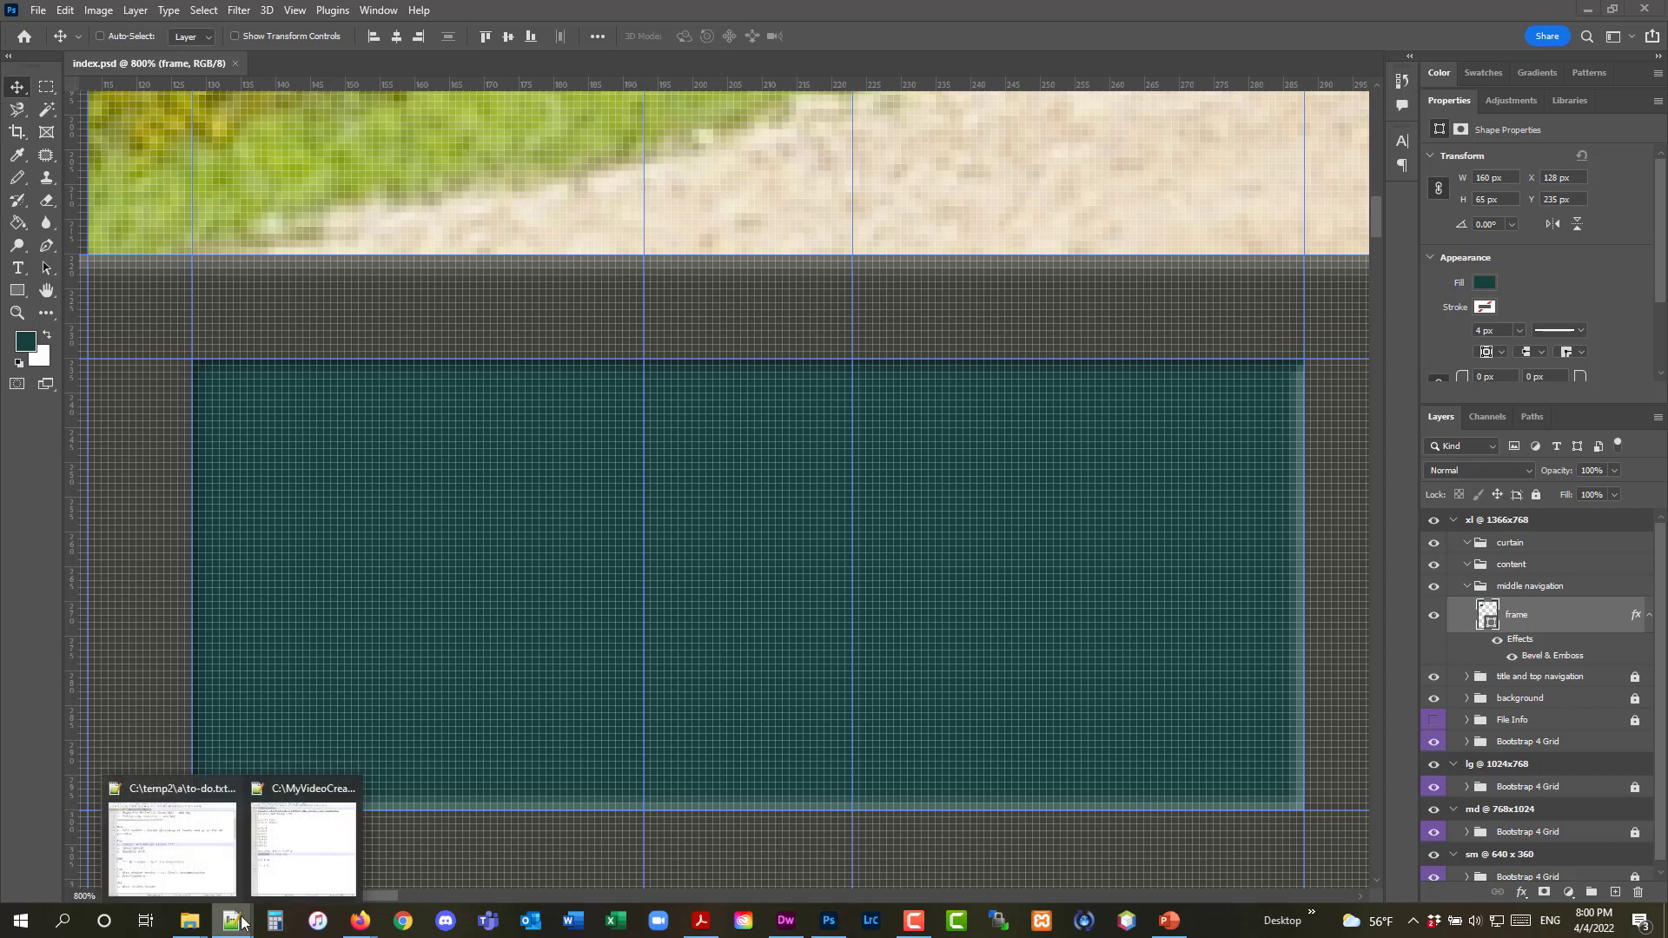
{"action": "left_click", "coordinate": [304, 838]}
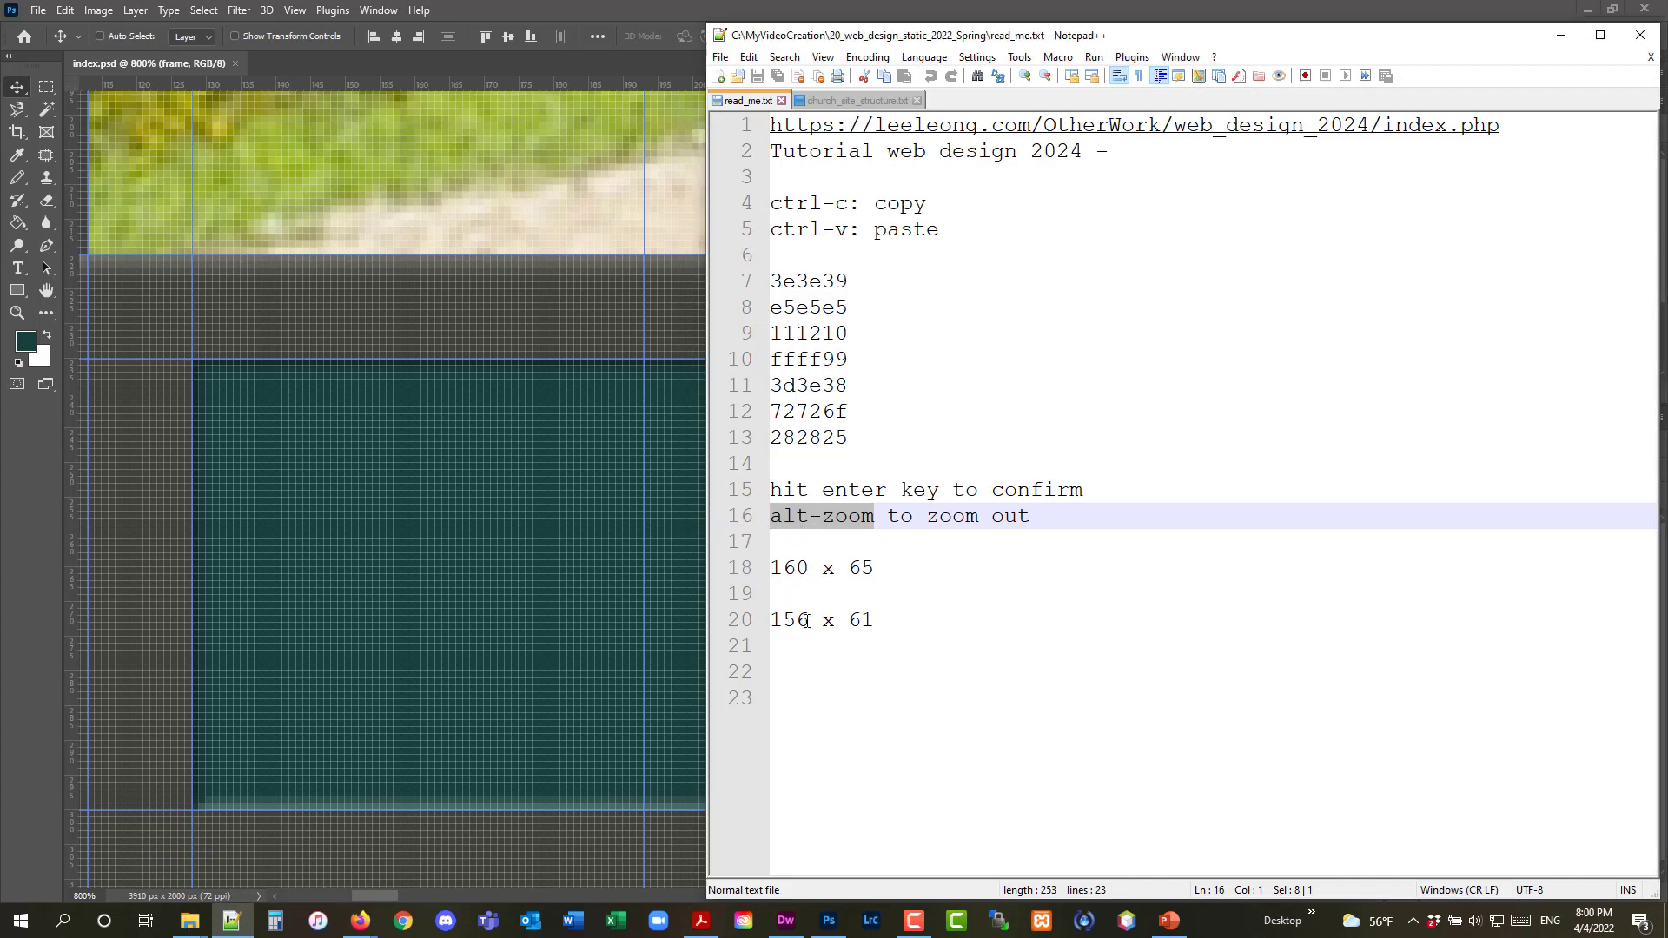
{"action": "left_click_drag", "start_coordinate": [804, 620], "coordinate": [794, 620]}
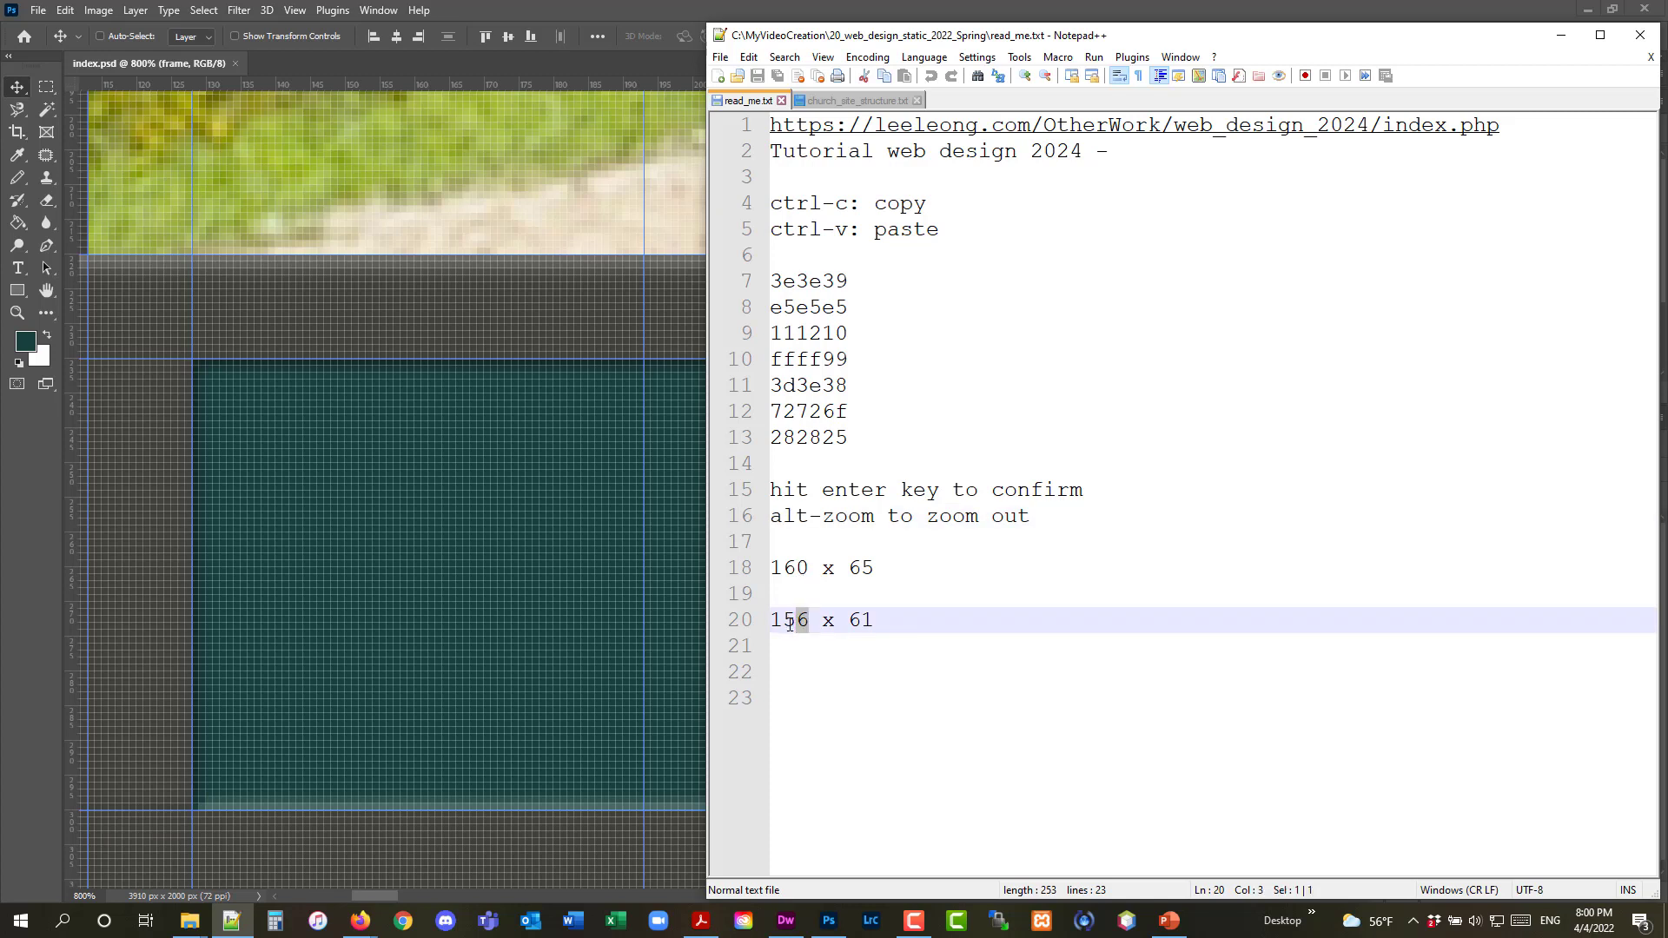
{"action": "left_click", "coordinate": [859, 567]}
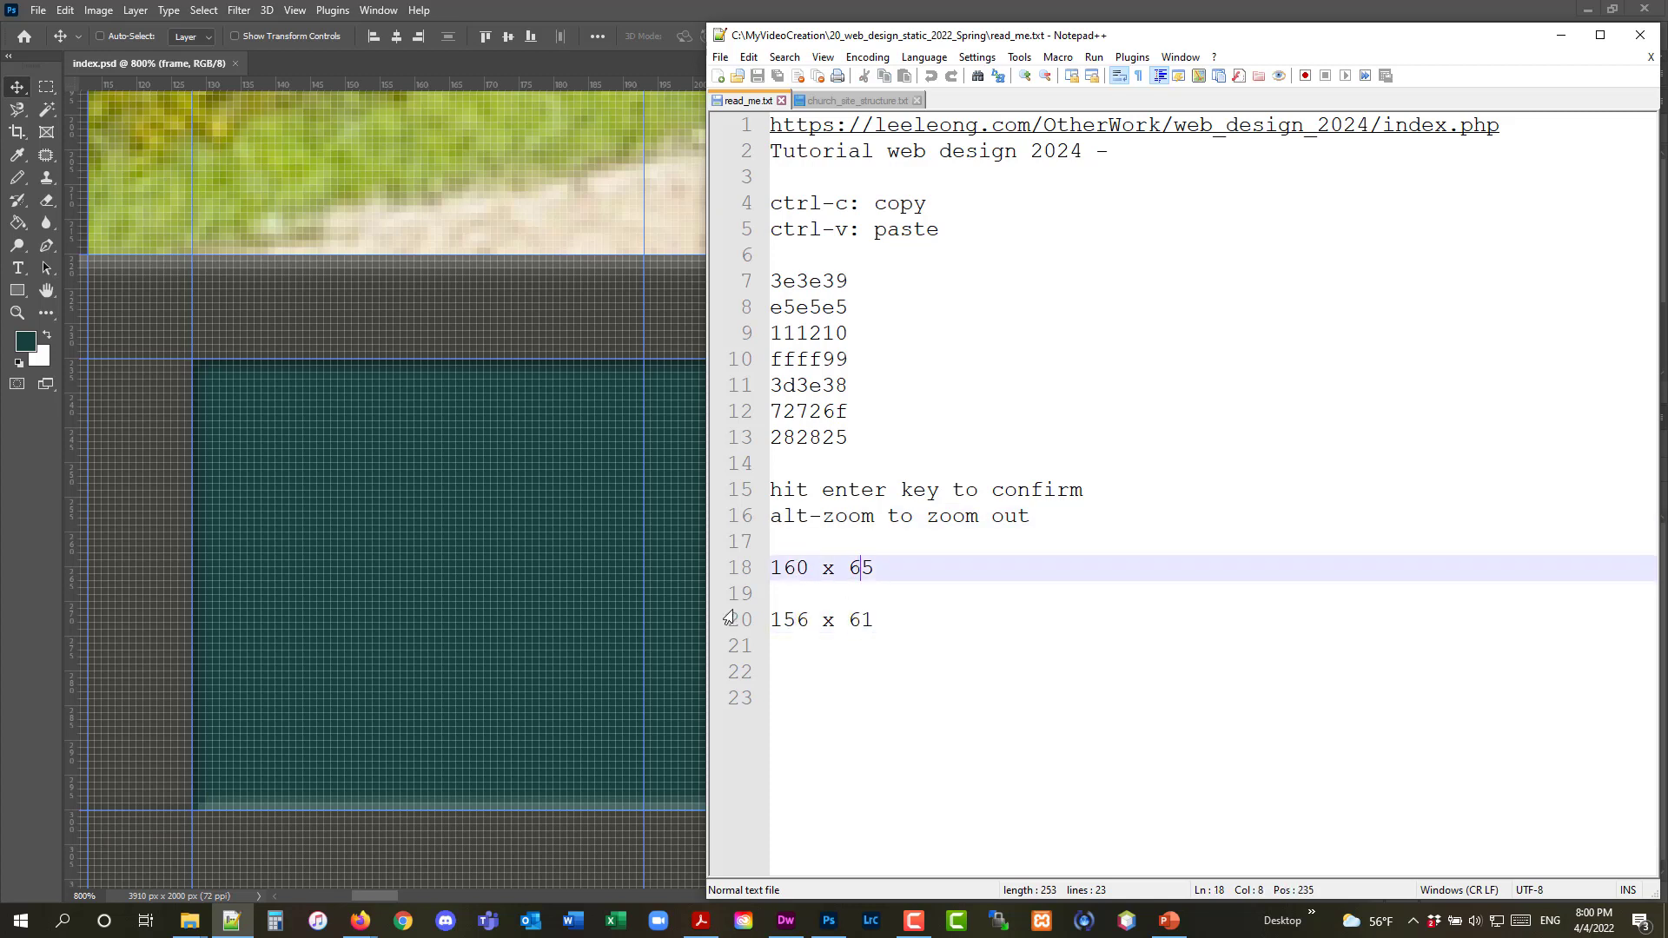
{"action": "left_click", "coordinate": [1560, 36]}
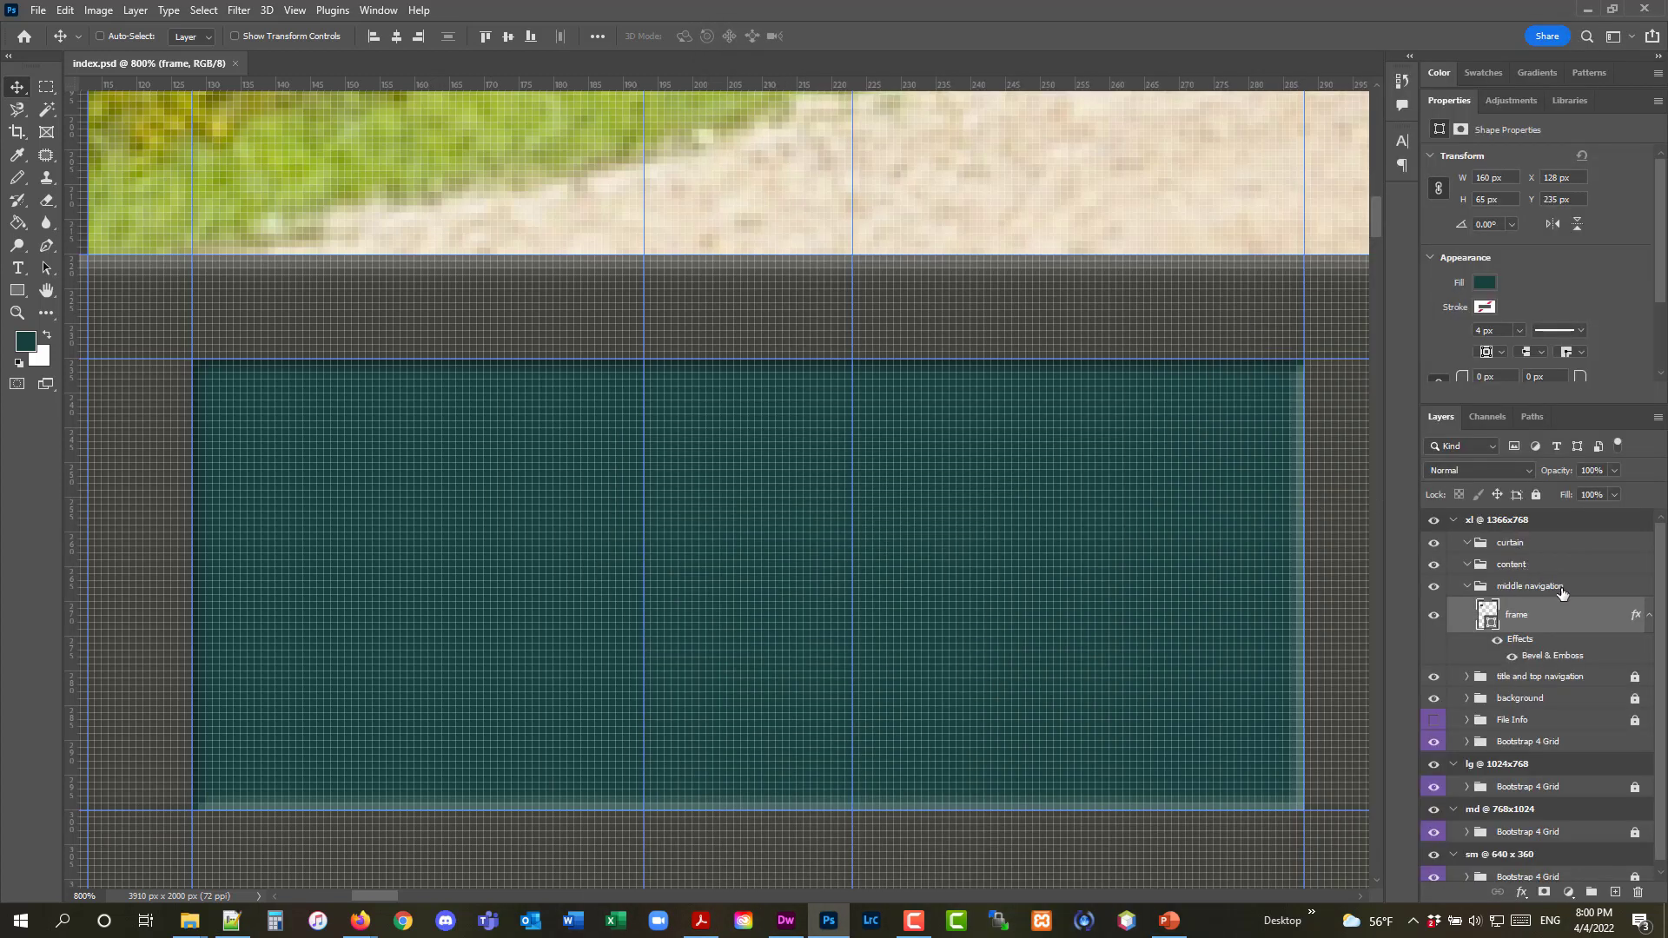
Set the foreground color to bright green 16fe03
{"action": "left_click", "coordinate": [26, 341]}
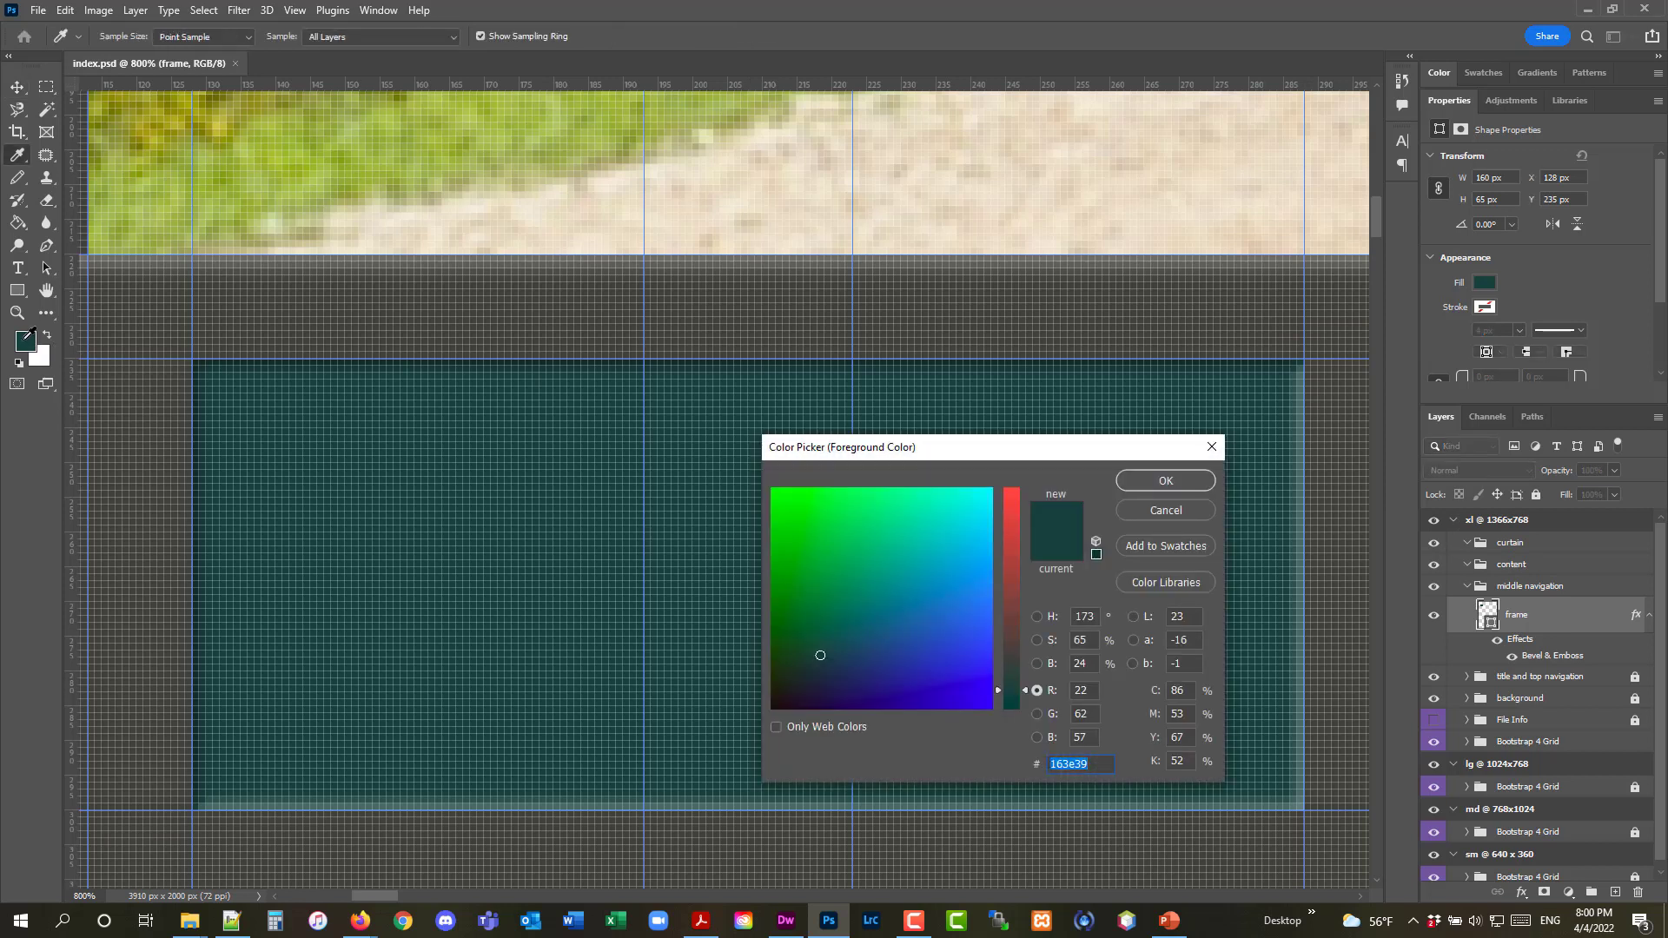
{"action": "left_click", "coordinate": [774, 489]}
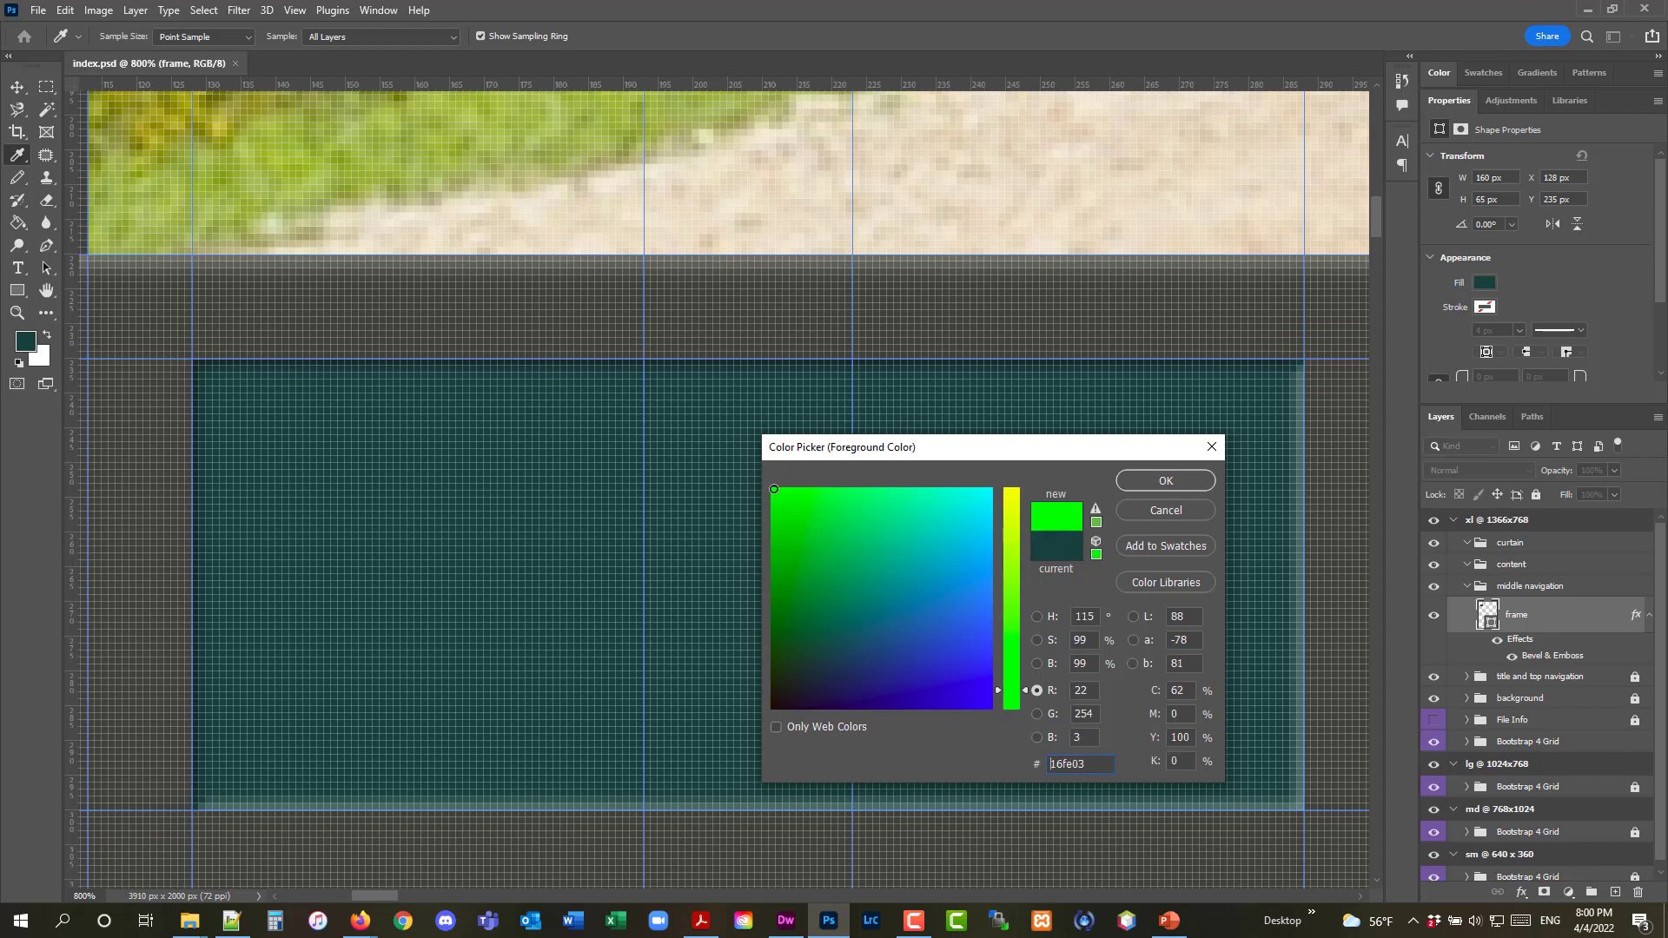
{"action": "left_click", "coordinate": [1191, 488]}
{"action": "left_click", "coordinate": [31, 350]}
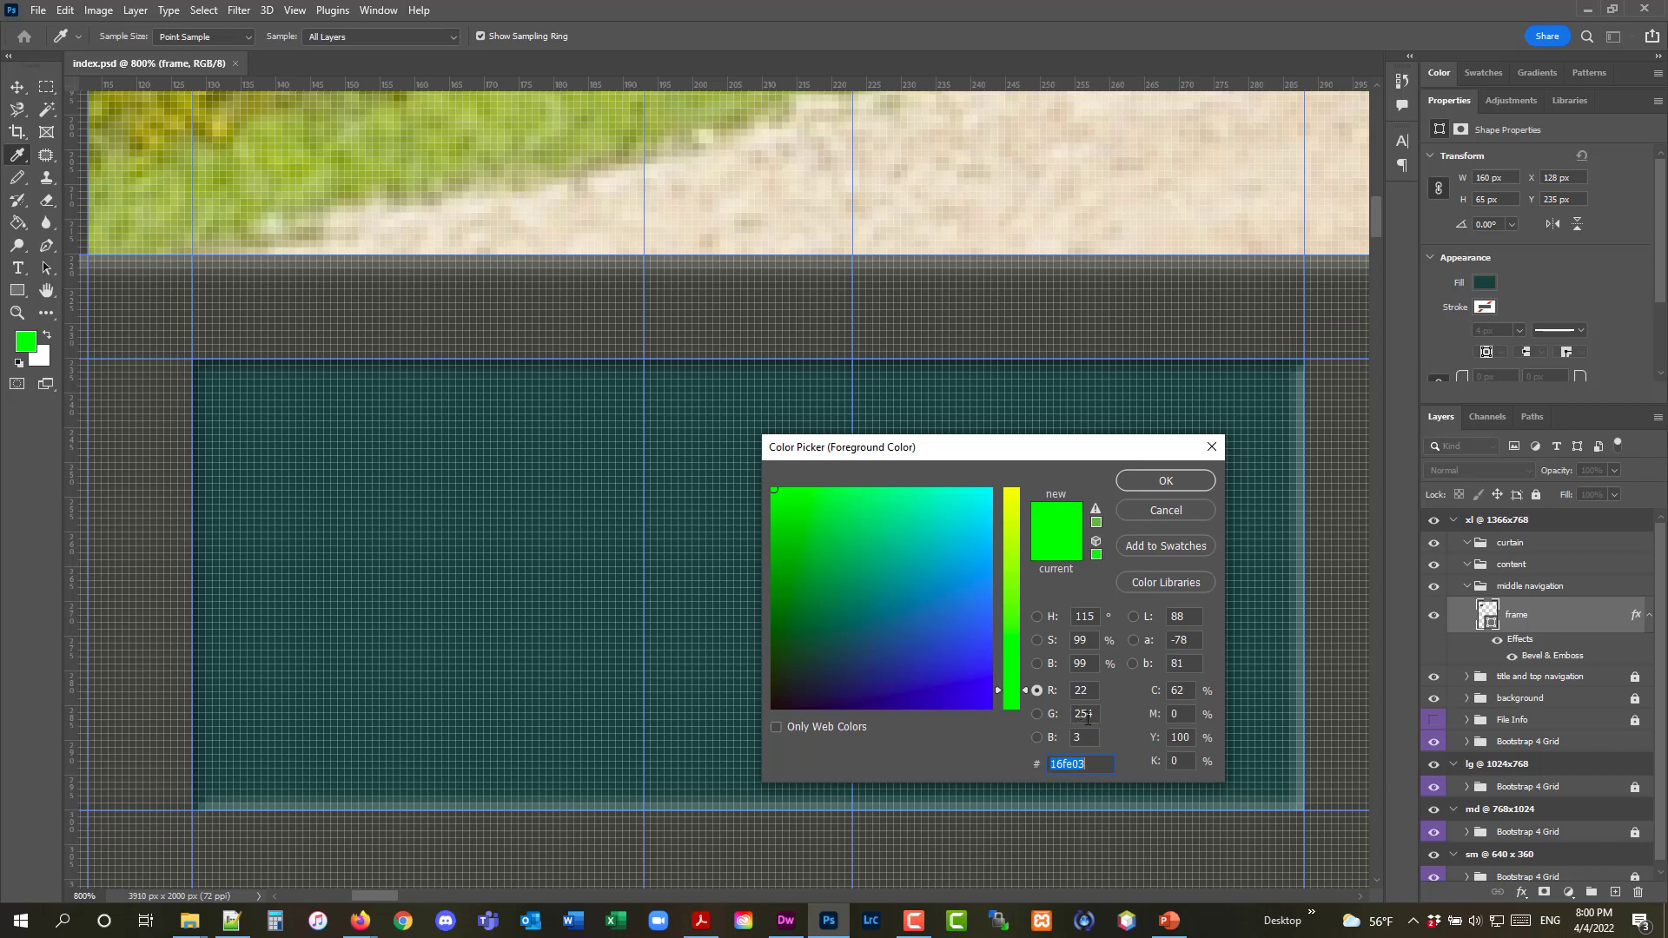
{"action": "left_click", "coordinate": [1169, 481]}
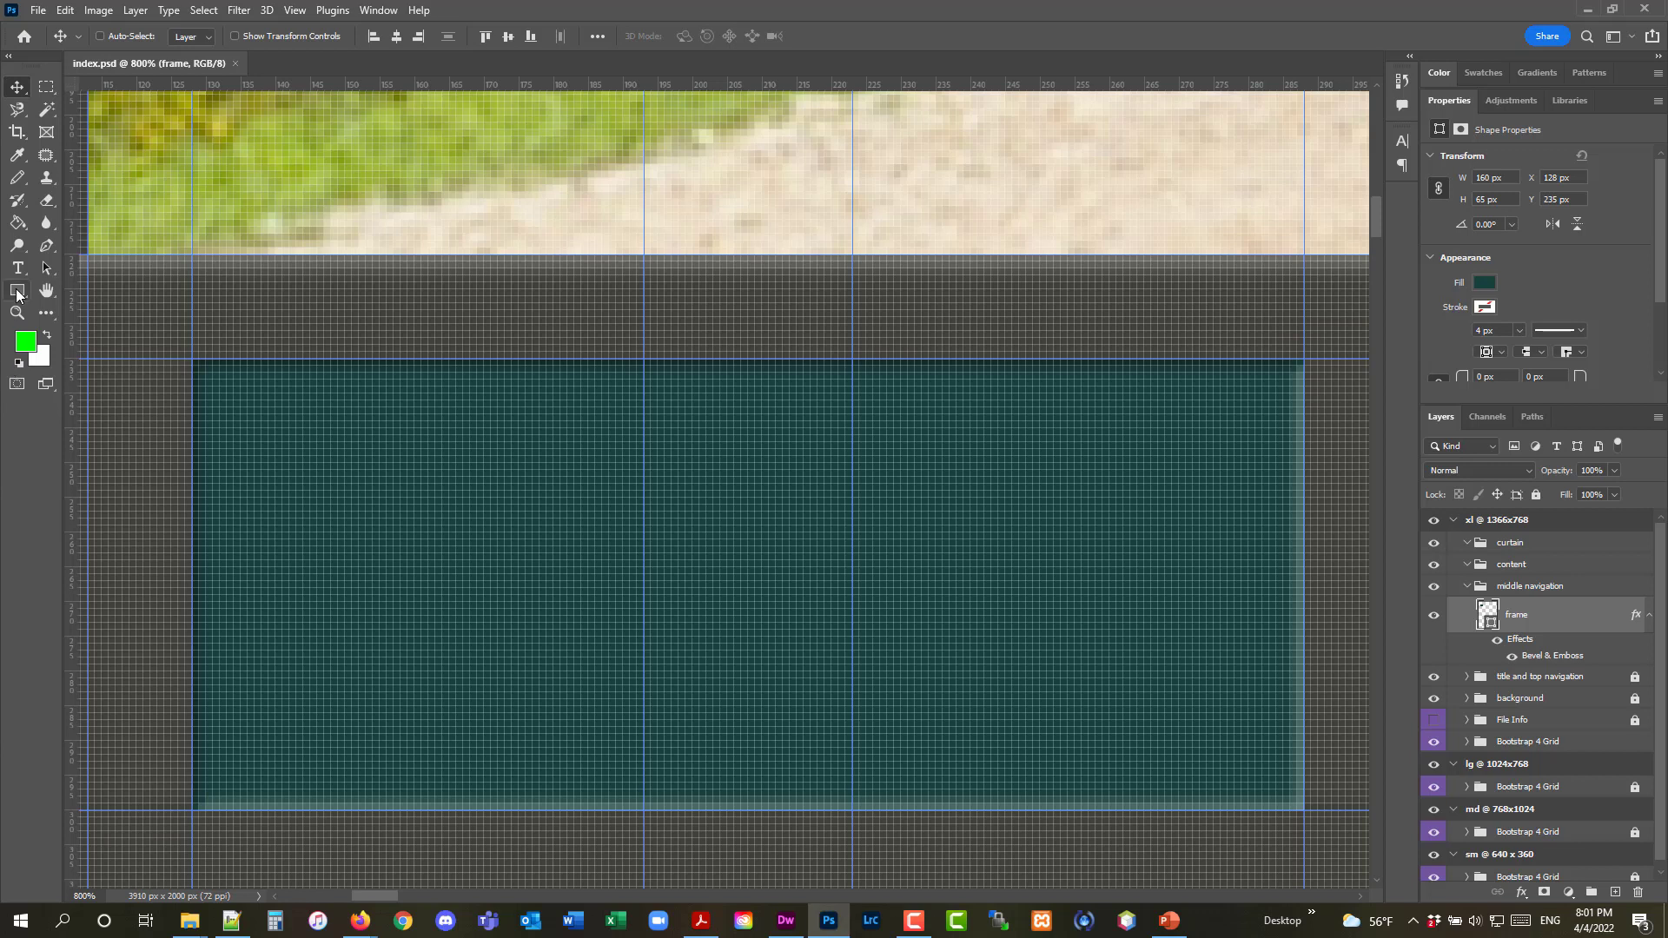
Select the middle navigation group as the target and set the Rectangle tool's fill to the recently used bright green
{"action": "left_click", "coordinate": [16, 293]}
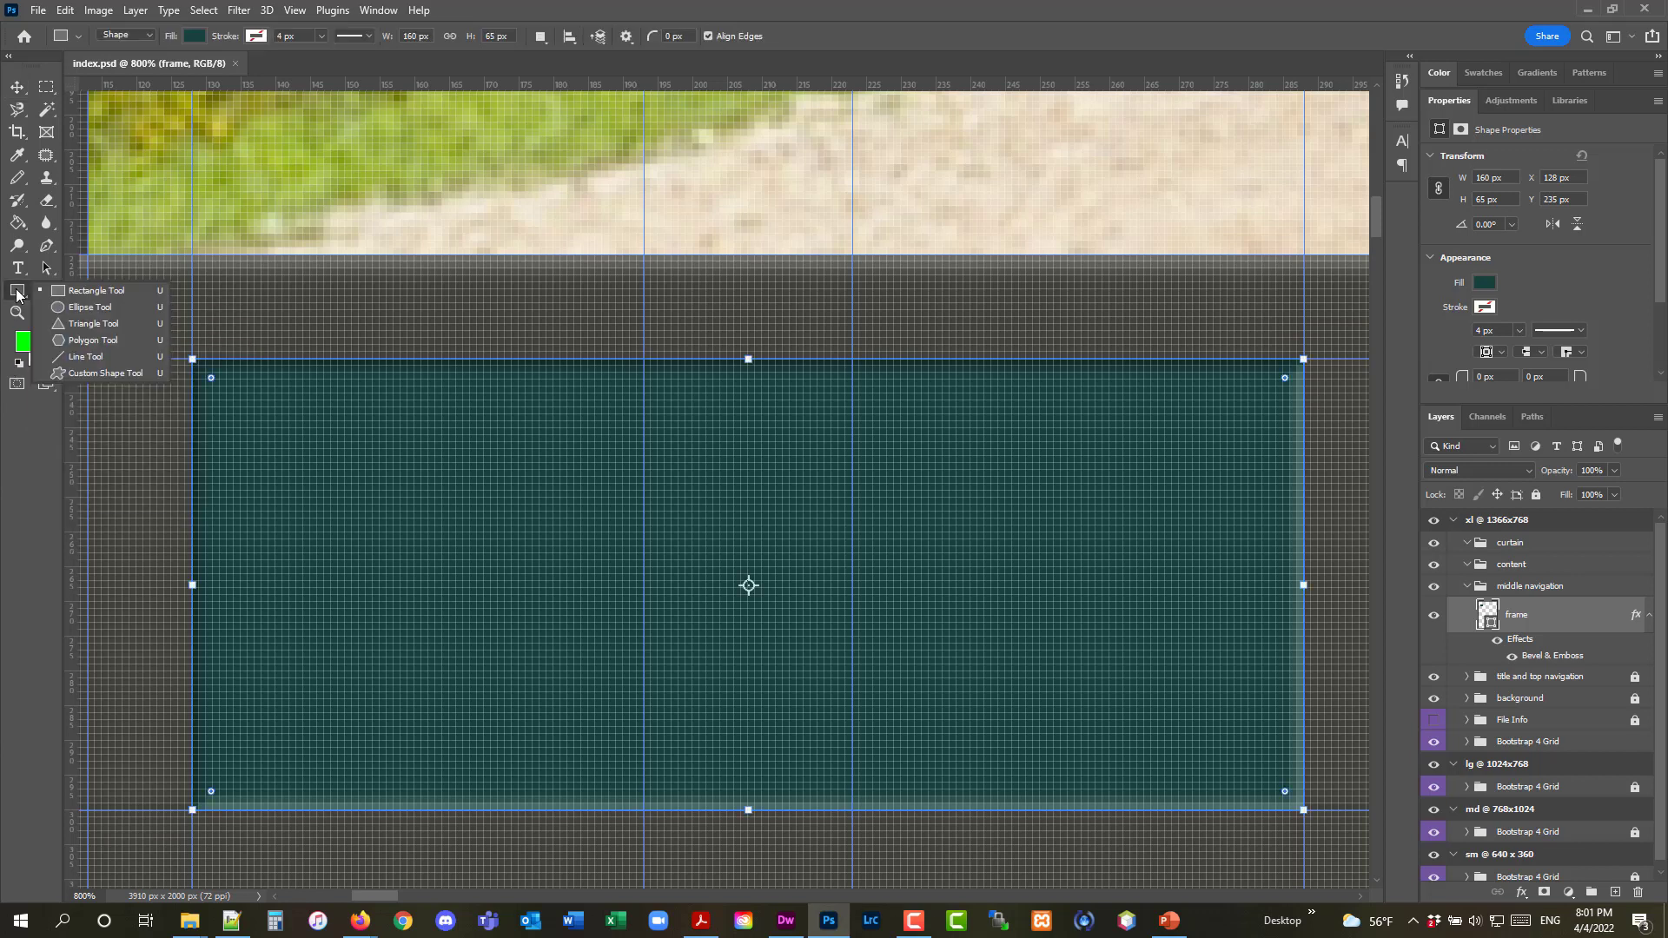
{"action": "left_click", "coordinate": [136, 295]}
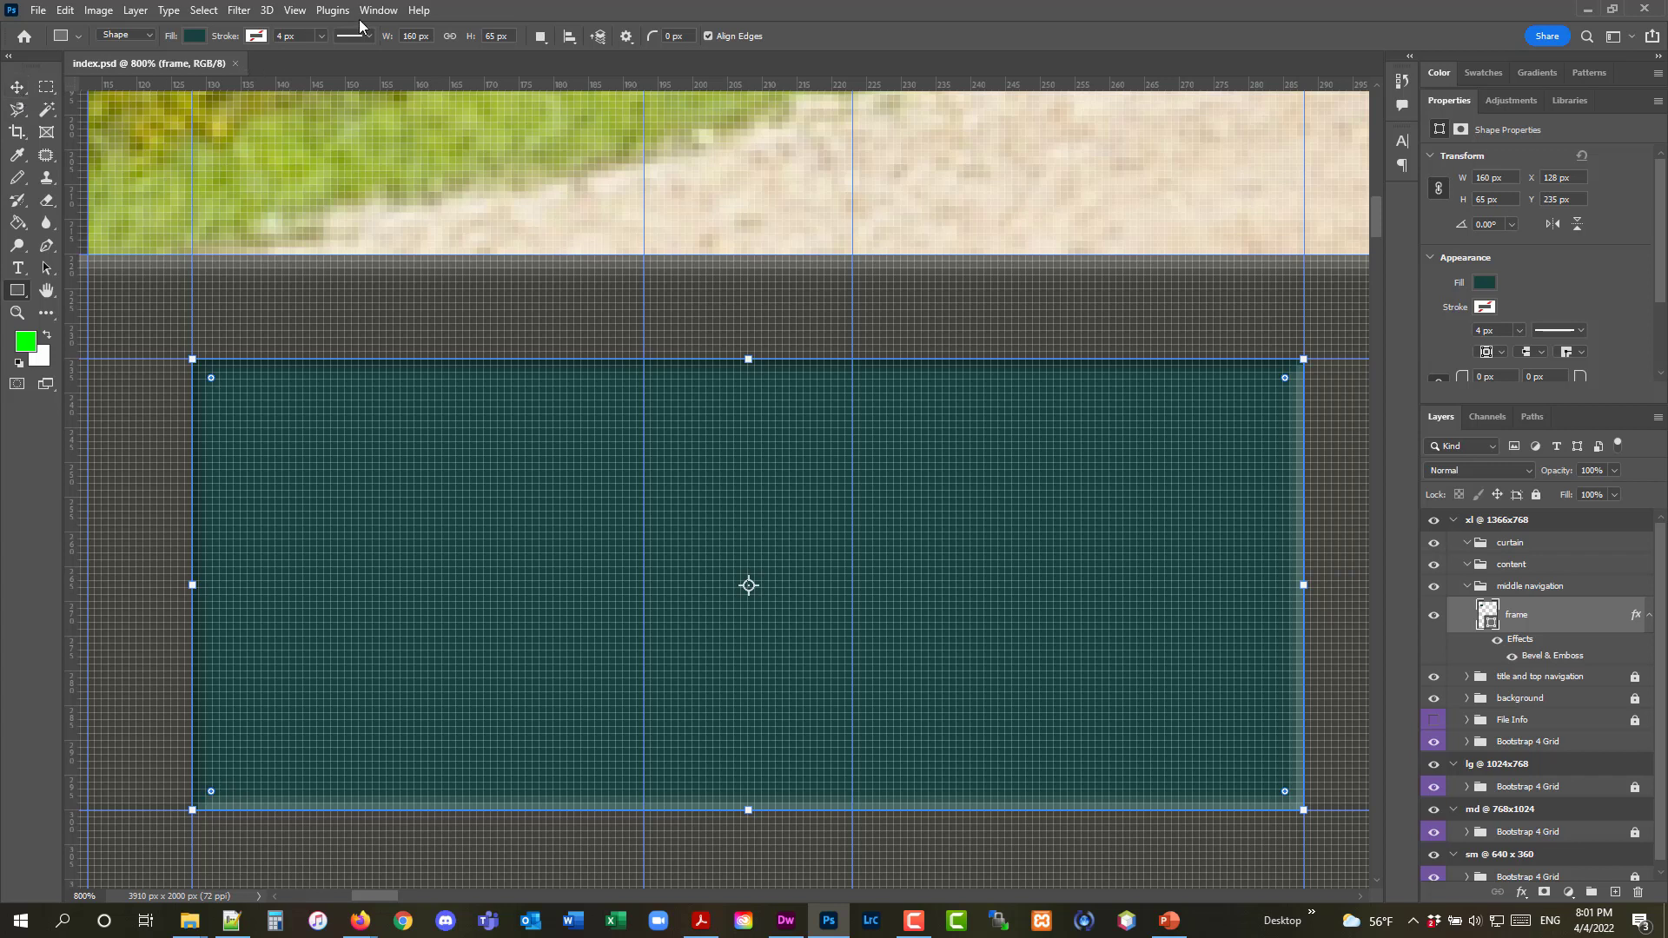
{"action": "left_click", "coordinate": [206, 16]}
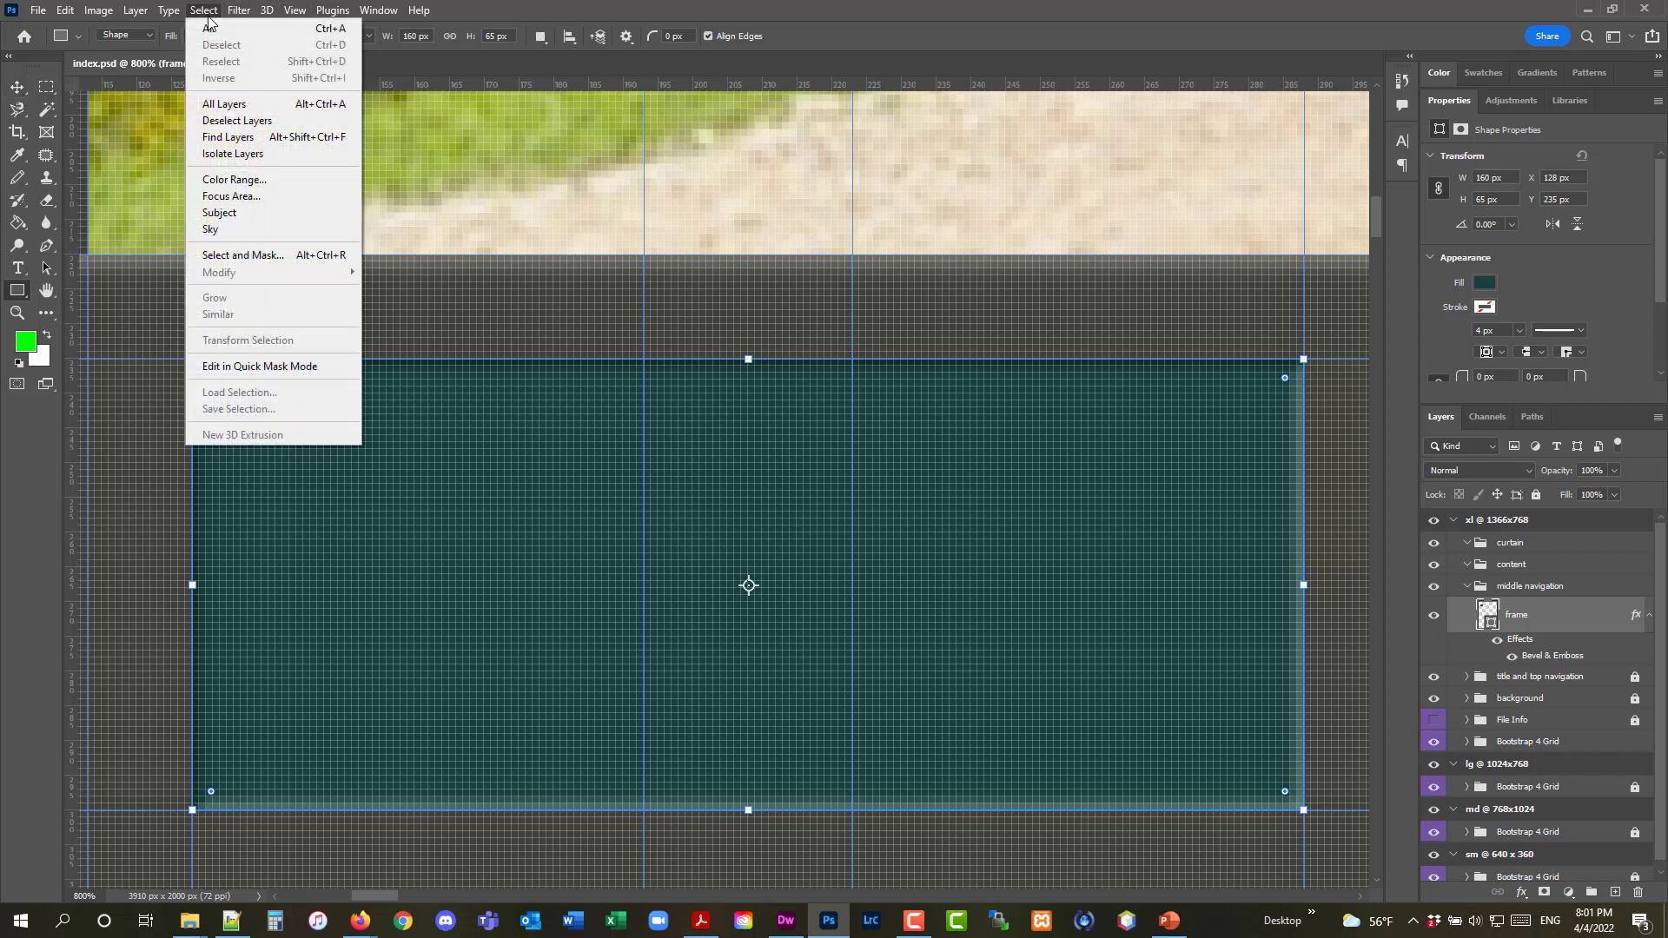
{"action": "left_click", "coordinate": [378, 10]}
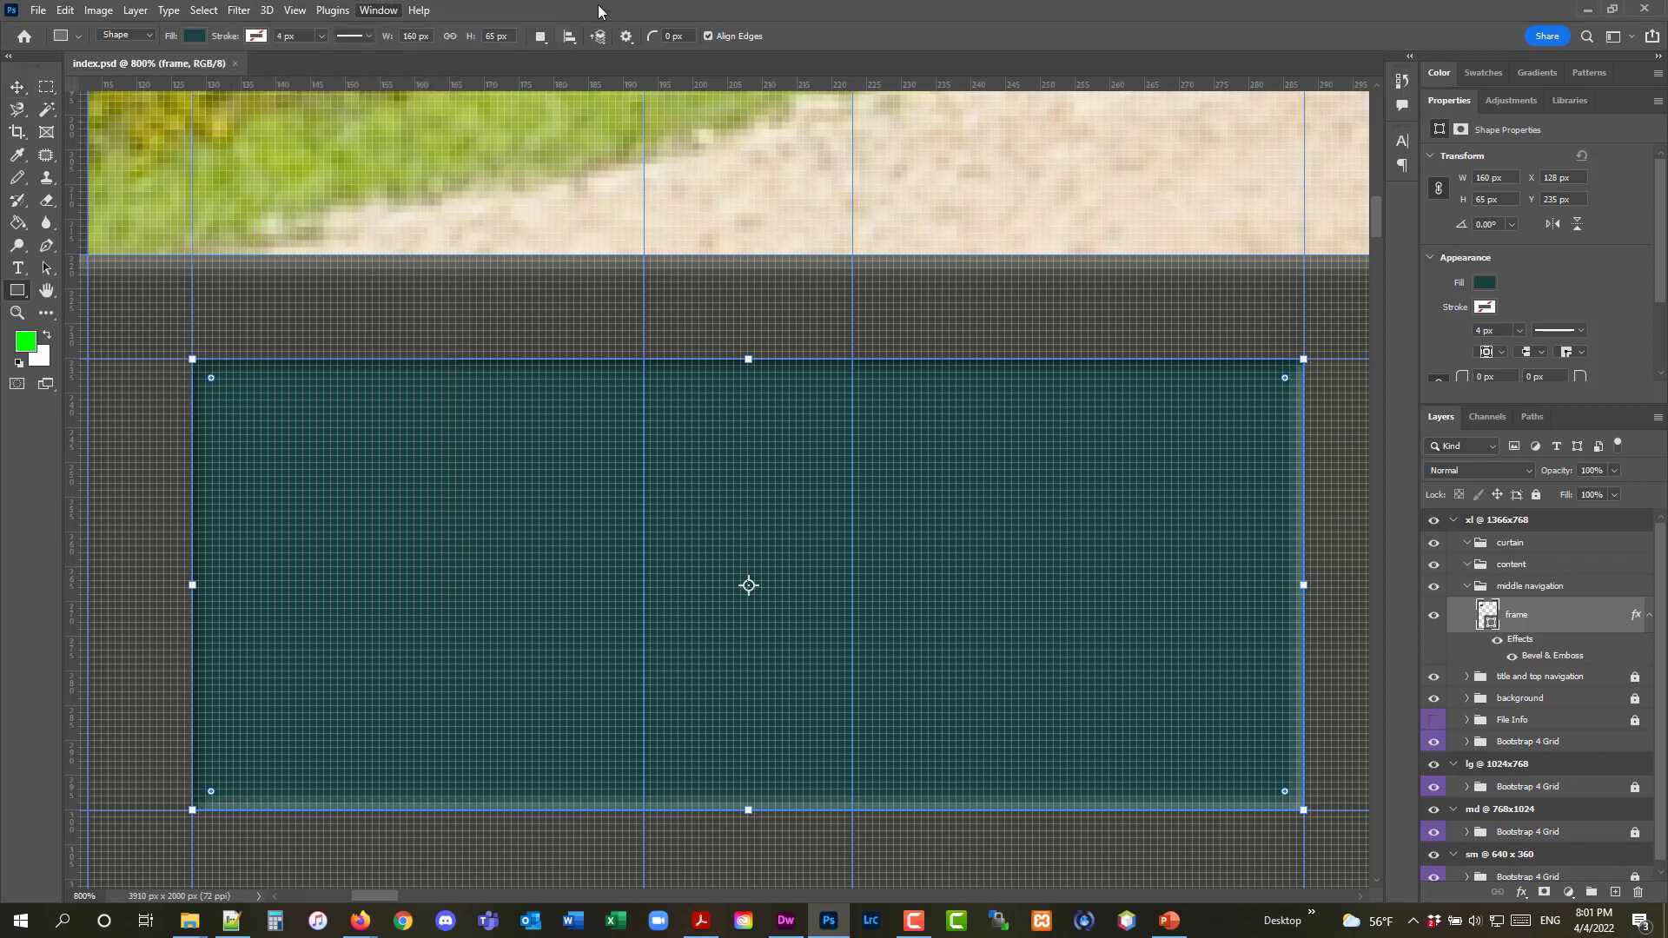
{"action": "left_click", "coordinate": [1542, 587]}
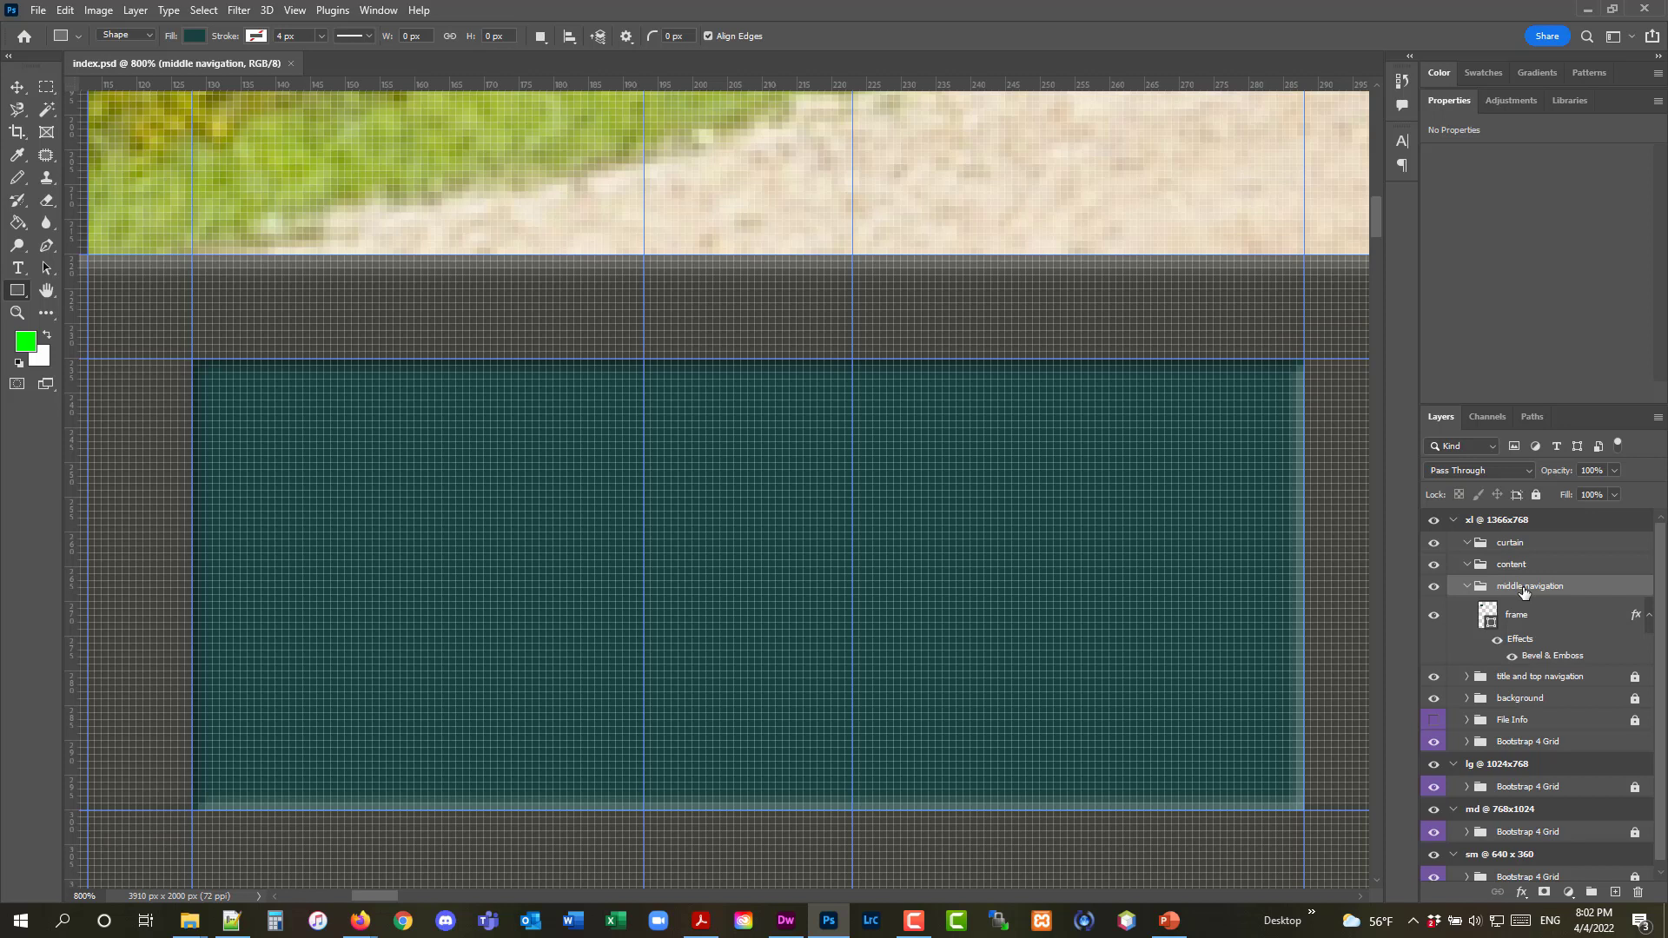
{"action": "left_click", "coordinate": [194, 37]}
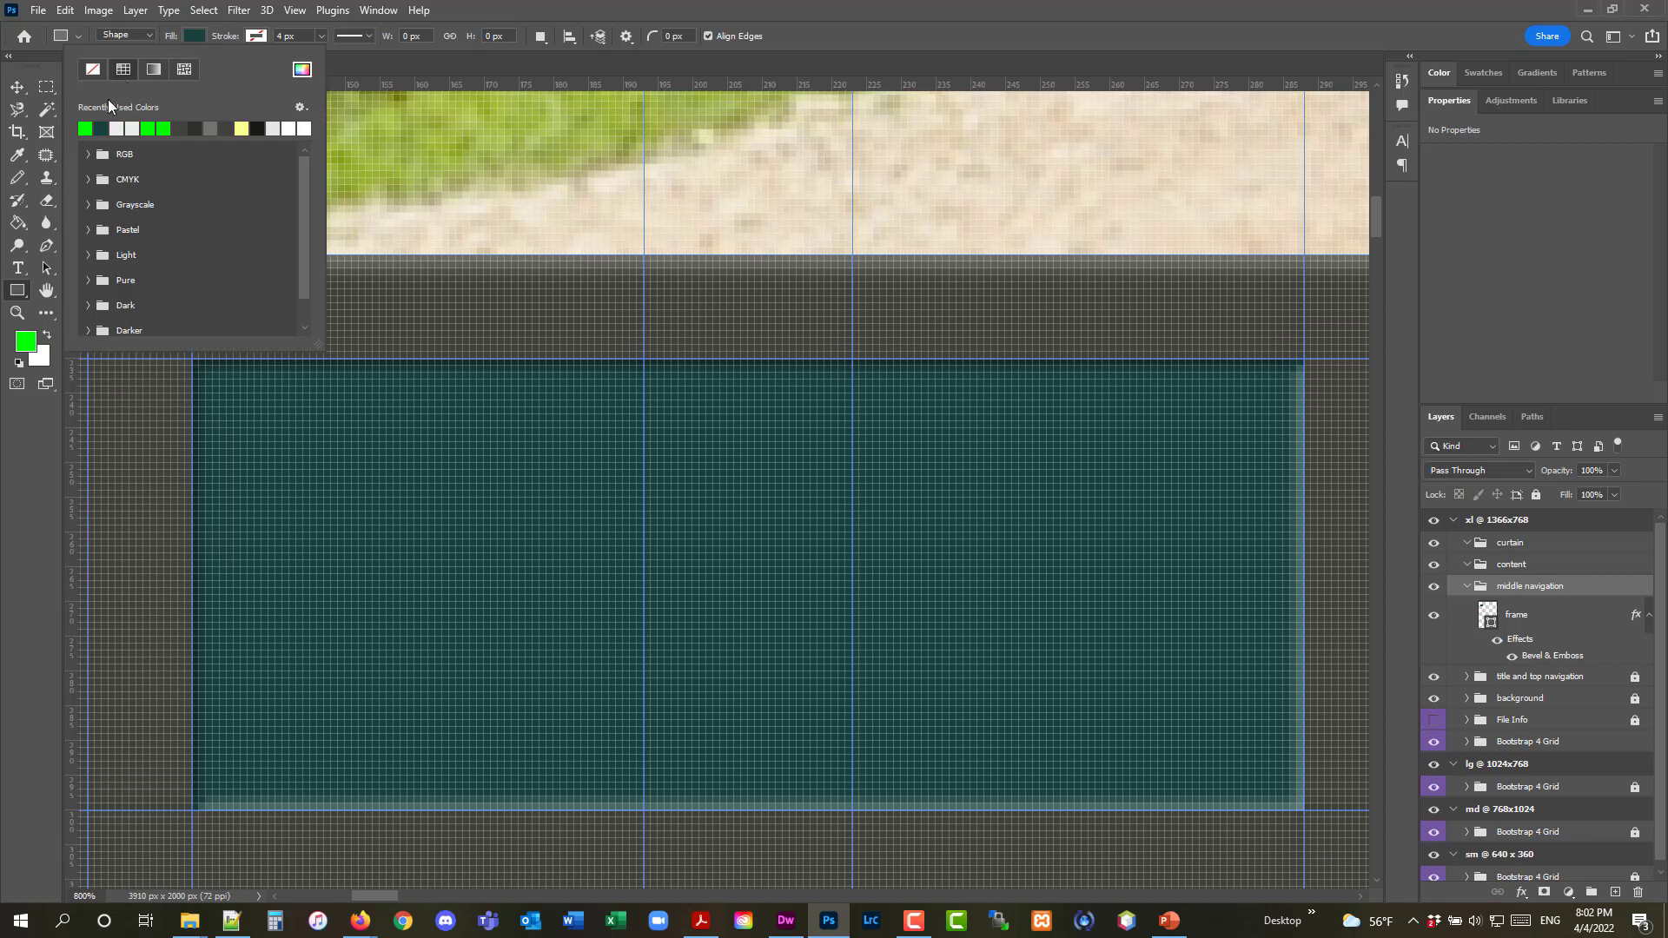
{"action": "left_click", "coordinate": [86, 128]}
{"action": "left_click", "coordinate": [465, 13]}
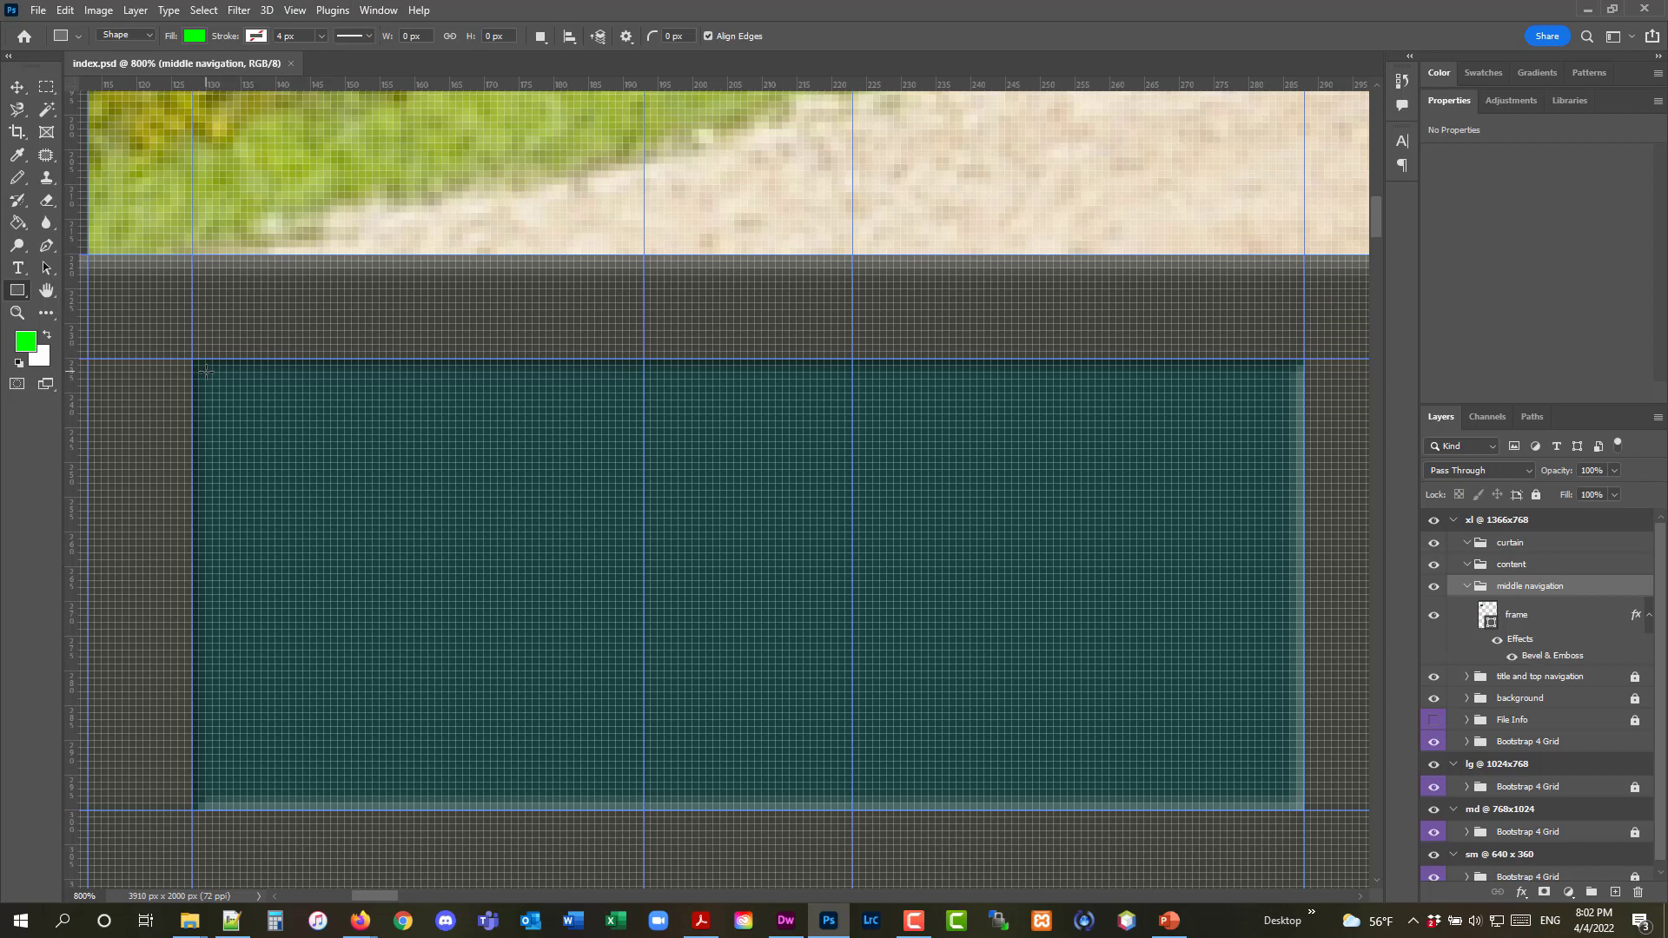
{"action": "left_click_drag", "start_coordinate": [206, 371], "coordinate": [247, 406]}
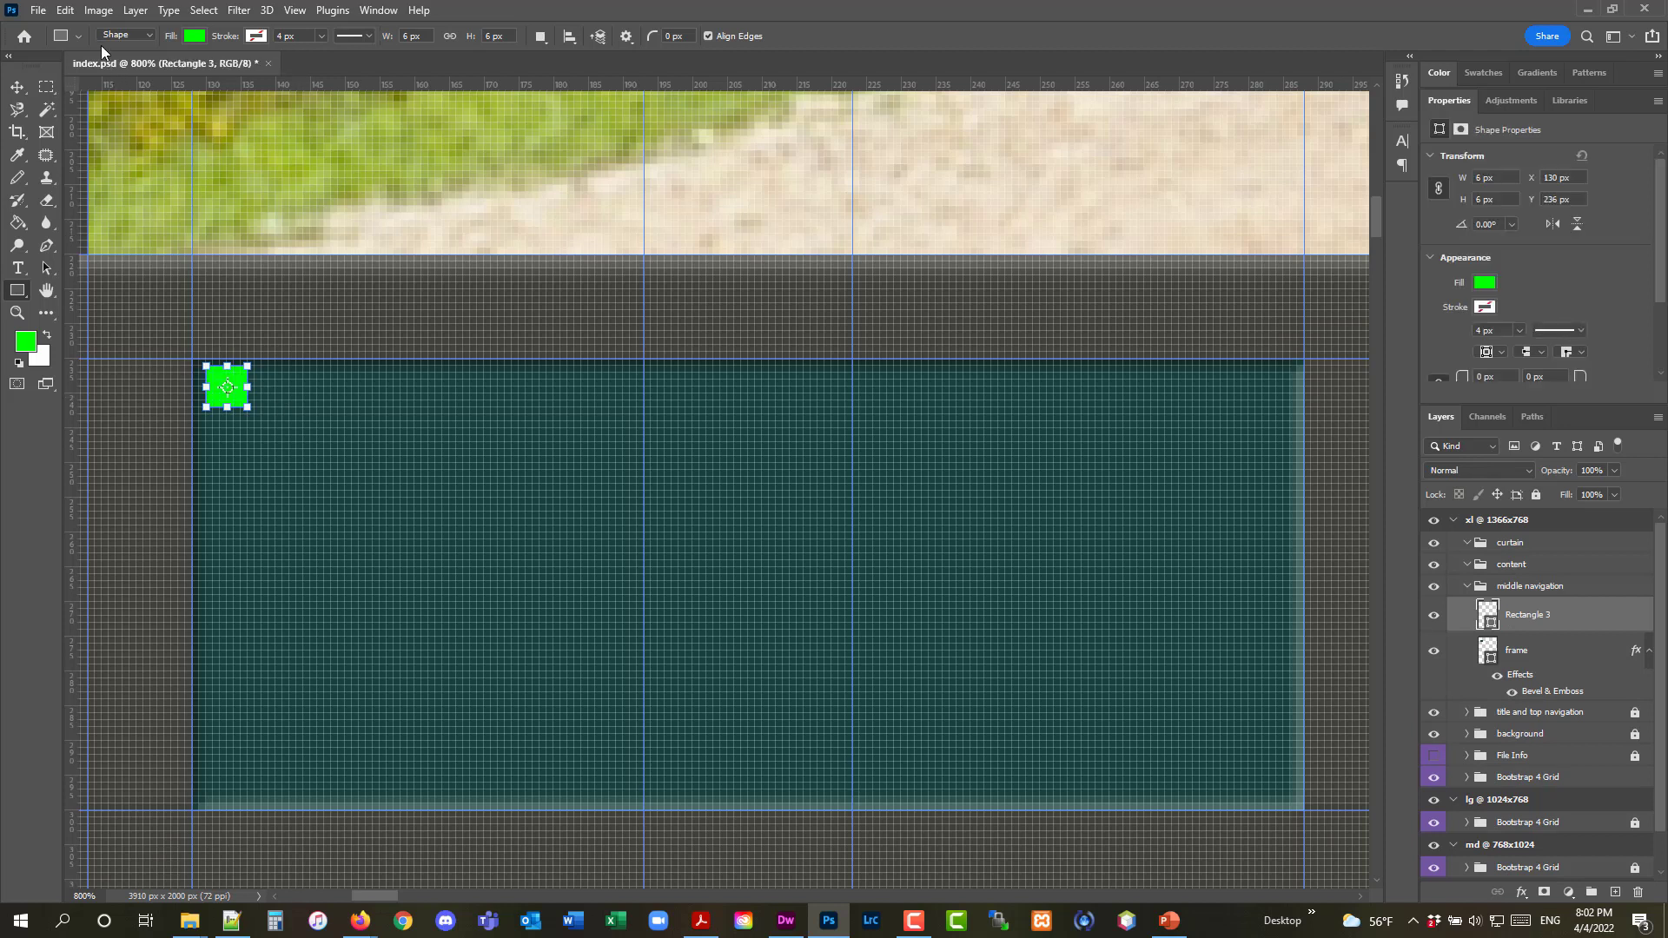
{"action": "left_click", "coordinate": [65, 10]}
{"action": "left_click", "coordinate": [69, 29]}
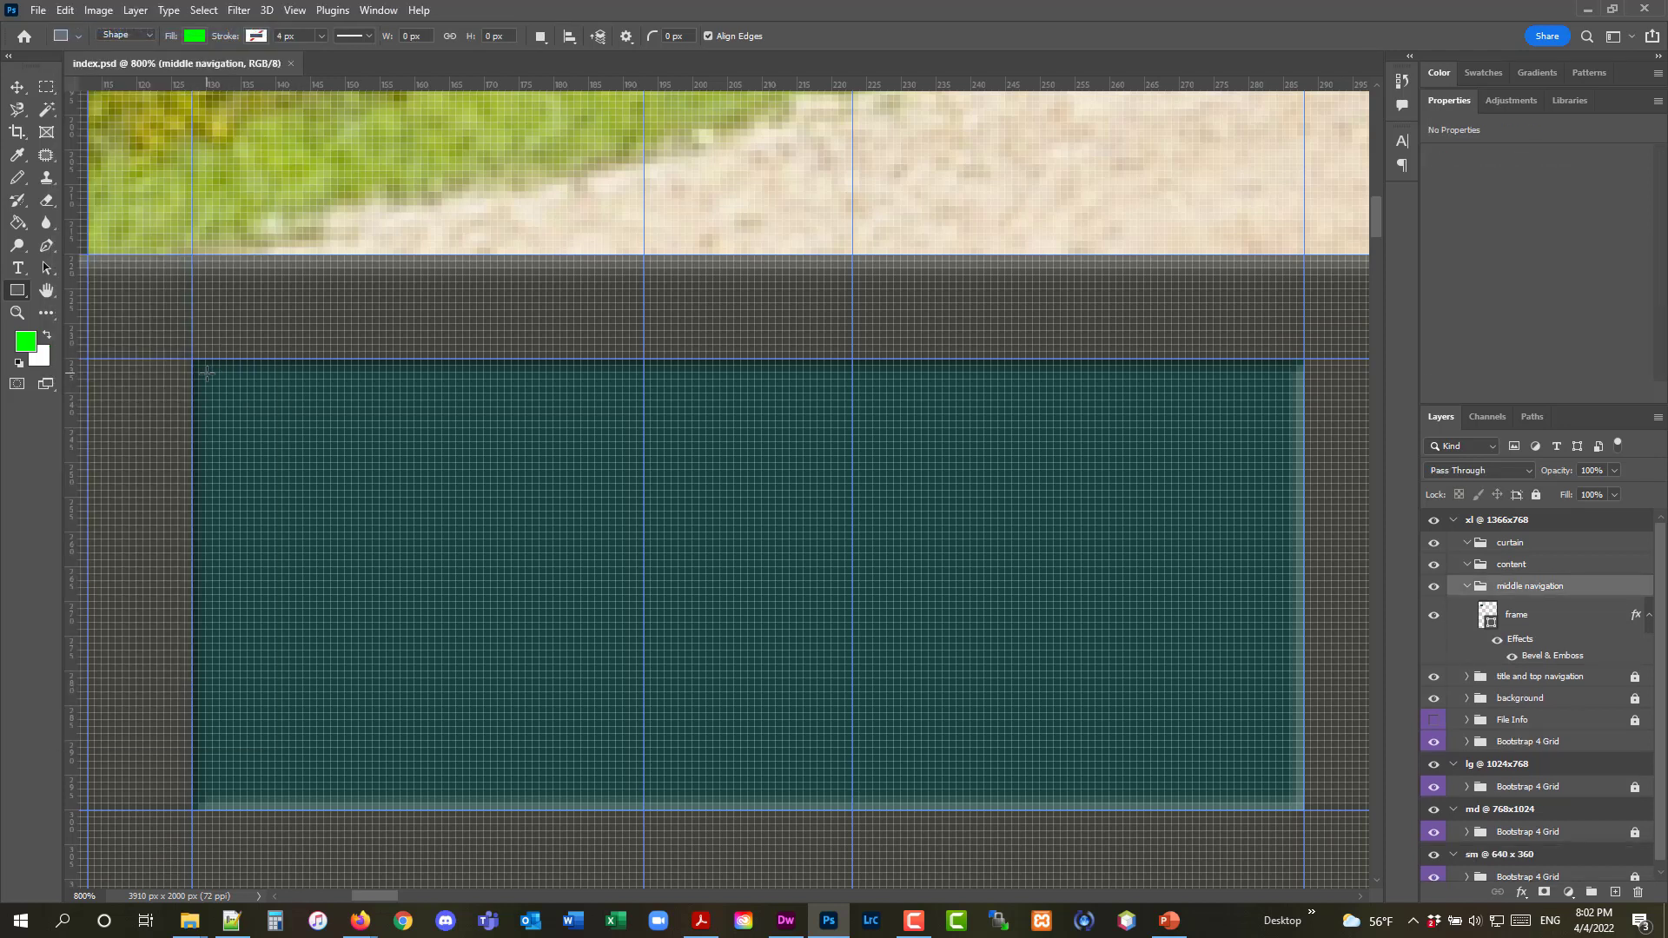
Draw a 156 x 61 px green rectangle inside the frame, inset 2 px from its edges
{"action": "left_click_drag", "start_coordinate": [207, 374], "coordinate": [1286, 792]}
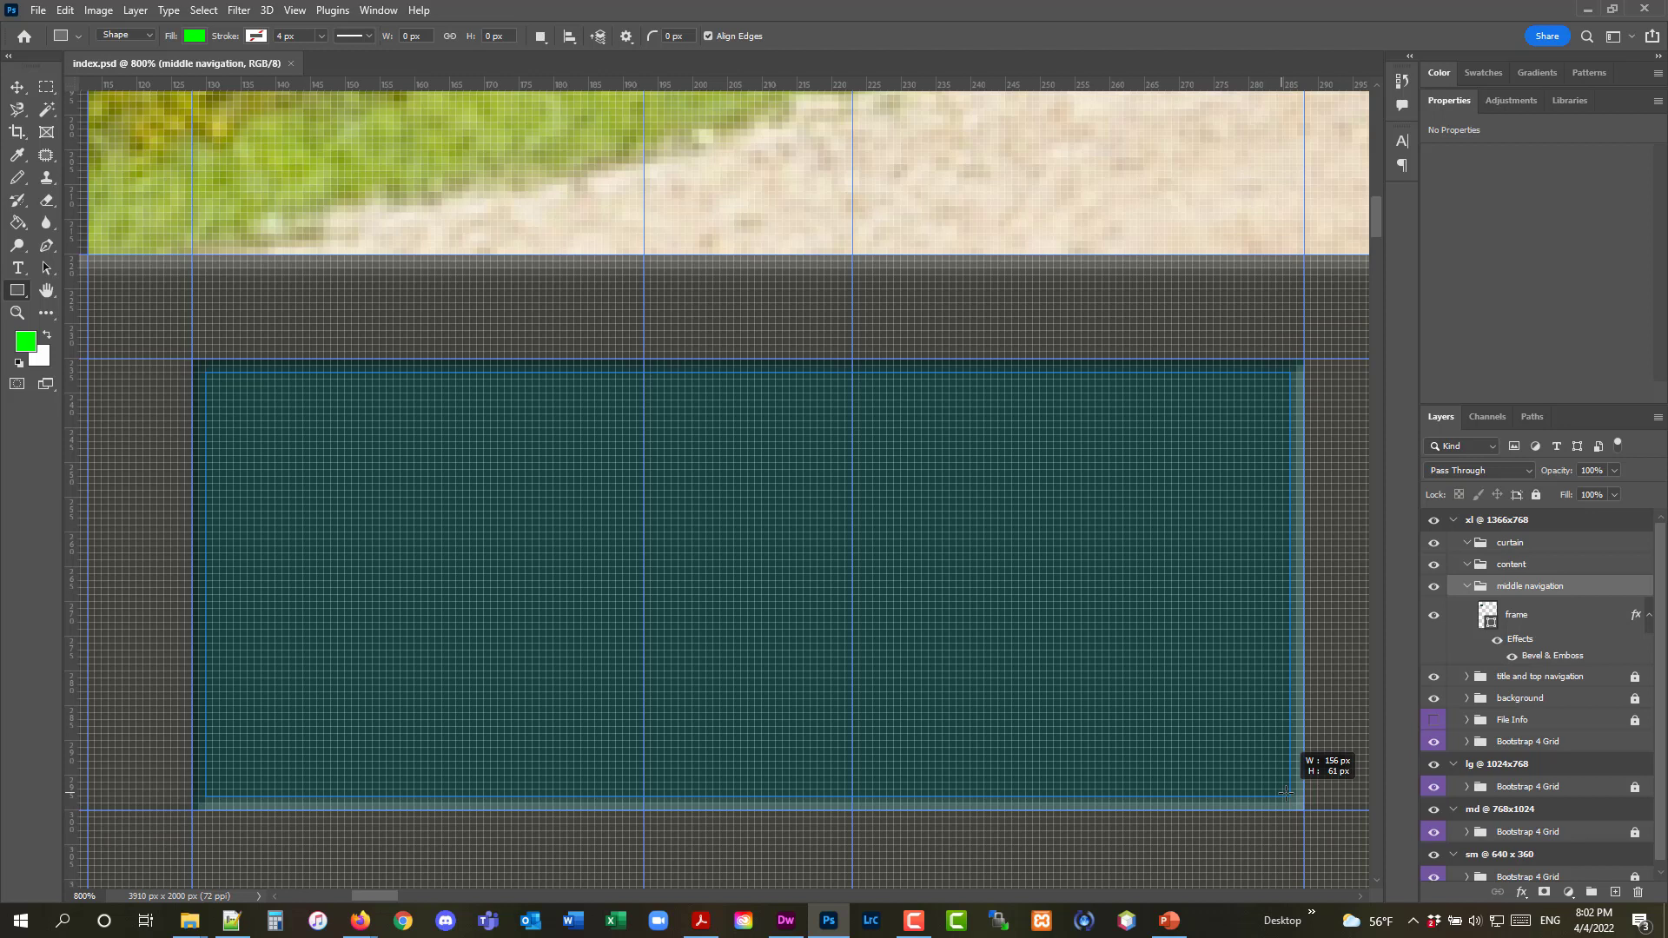
{"action": "left_click_drag", "start_coordinate": [1286, 792], "coordinate": [1285, 792]}
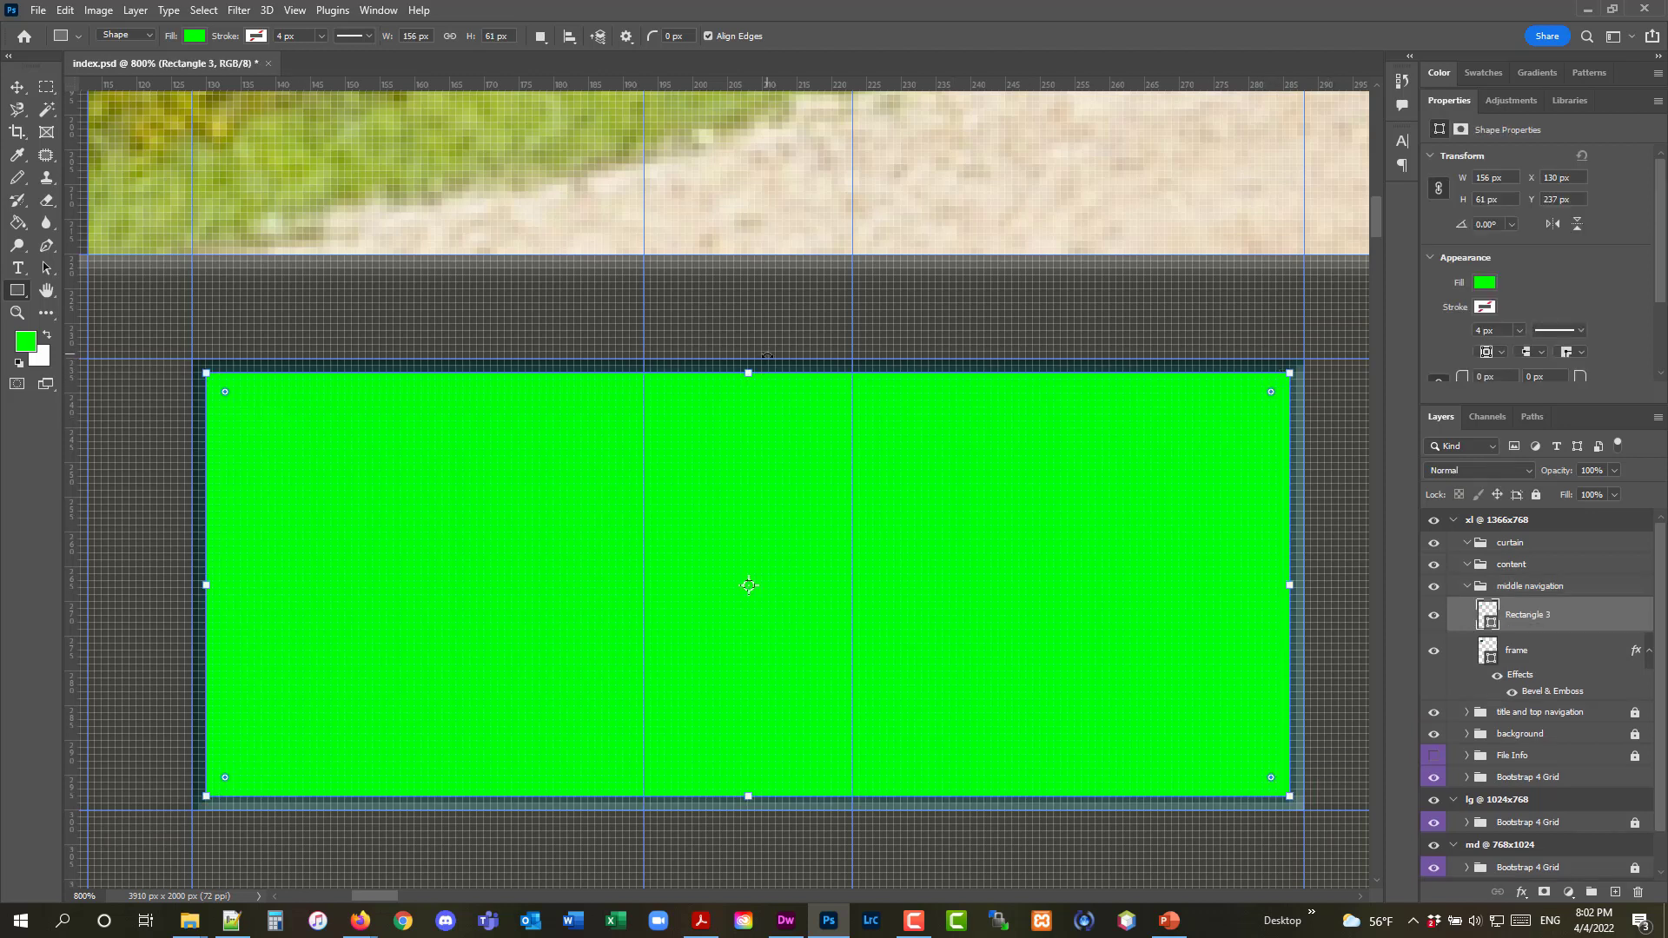
{"action": "key", "text": "Escape"}
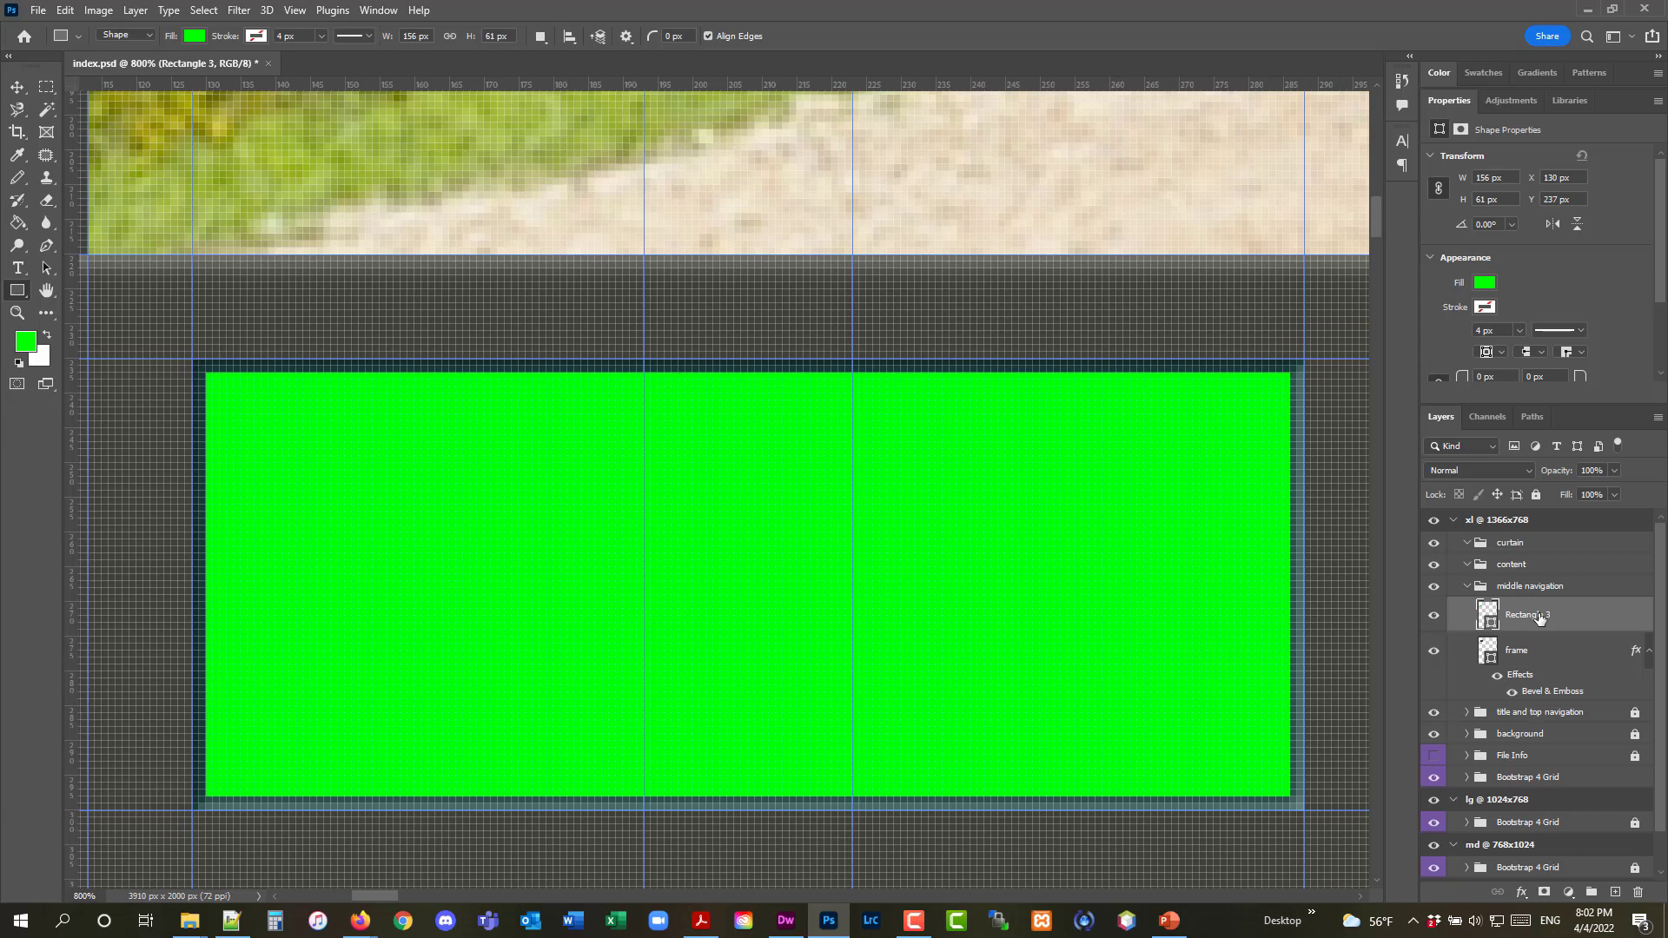
Rename the green rectangle's layer as "clipping mask" and save index.psd
{"action": "double_click", "coordinate": [1539, 617]}
{"action": "type", "text": "clipping mask"}
{"action": "key", "text": "Return"}
{"action": "left_click", "coordinate": [48, 14]}
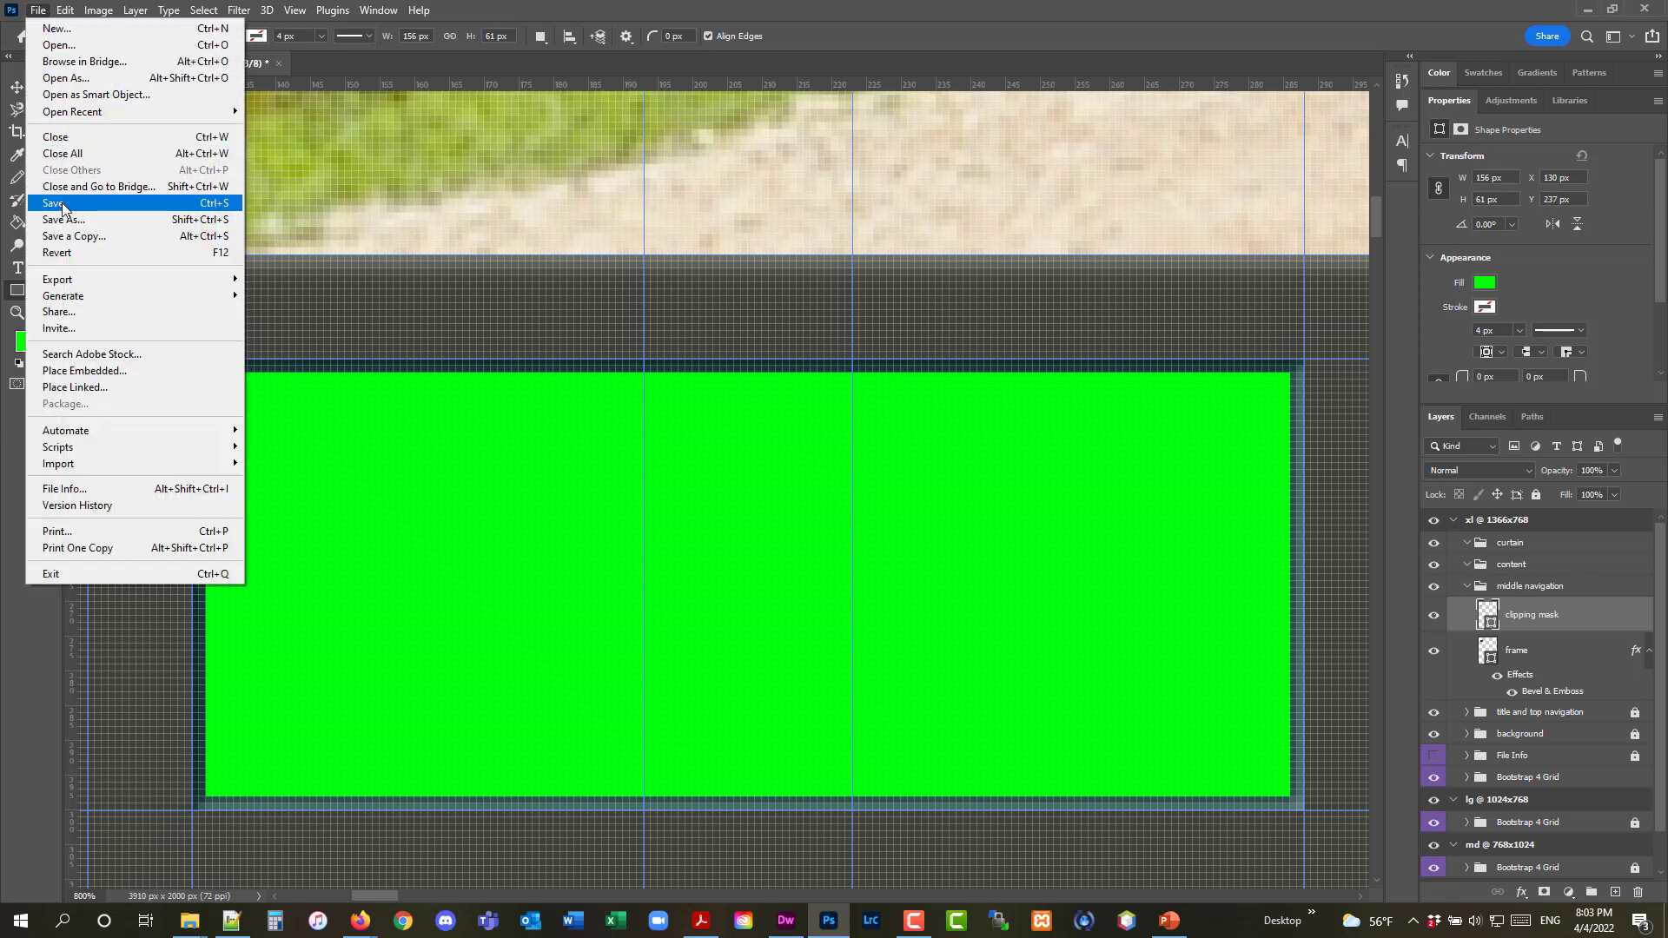
{"action": "left_click", "coordinate": [104, 203]}
Review the green rectangle and its surrounding frame within the wider page layout
{"action": "left_click", "coordinate": [18, 313]}
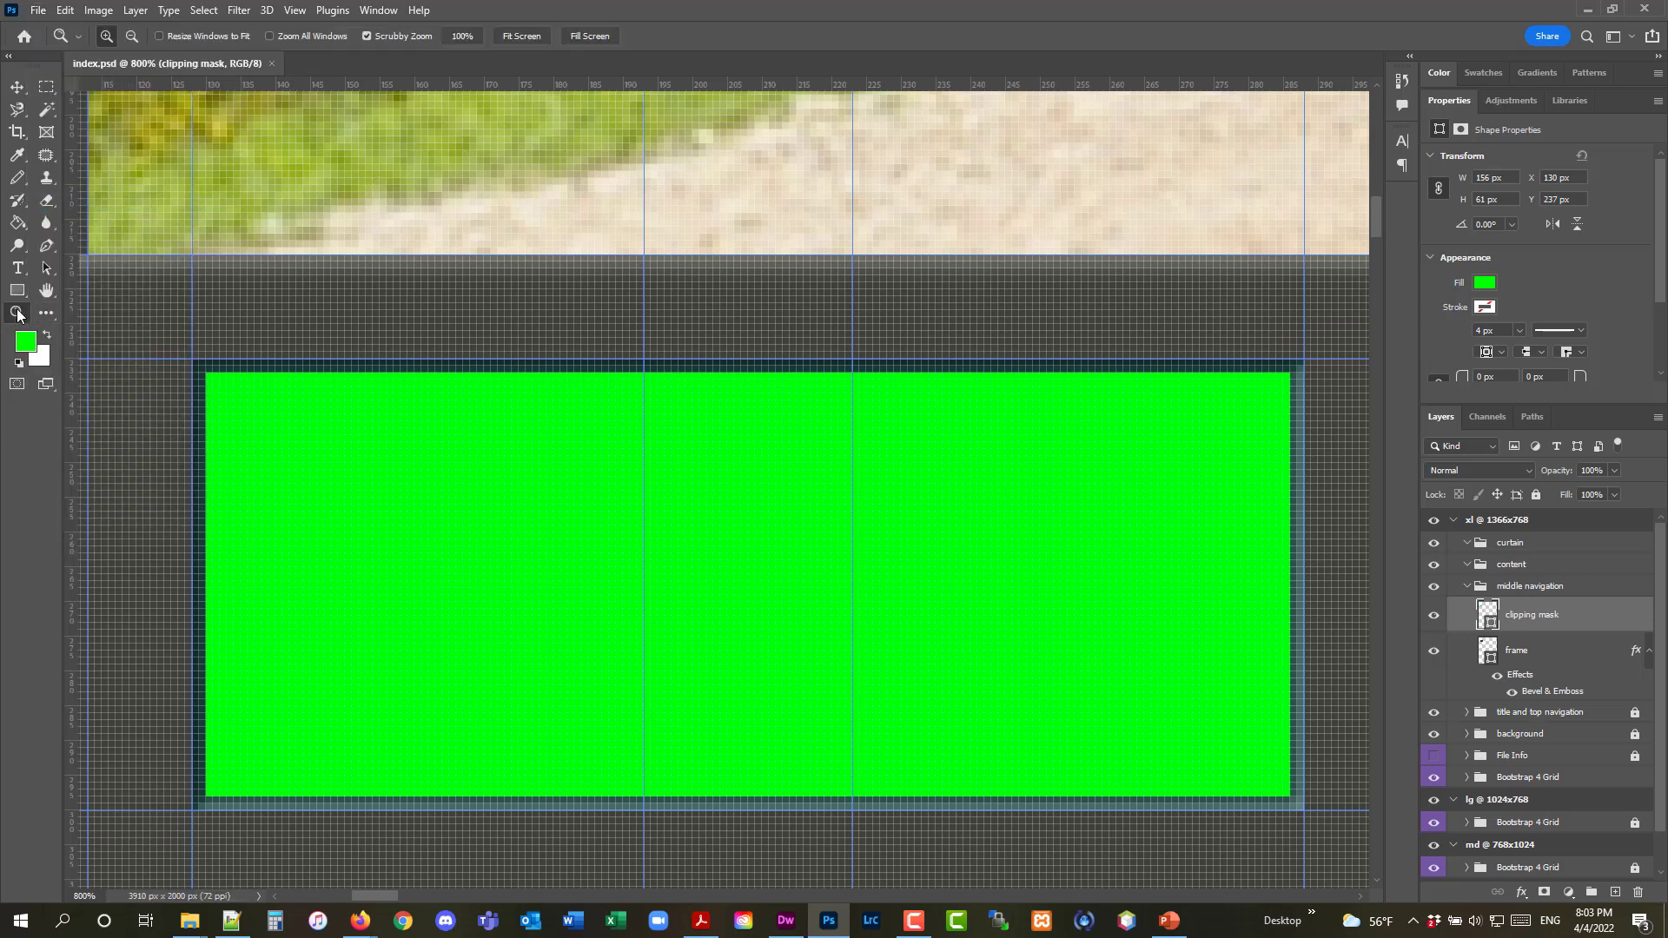
{"action": "left_click", "coordinate": [586, 385], "text": "alt"}
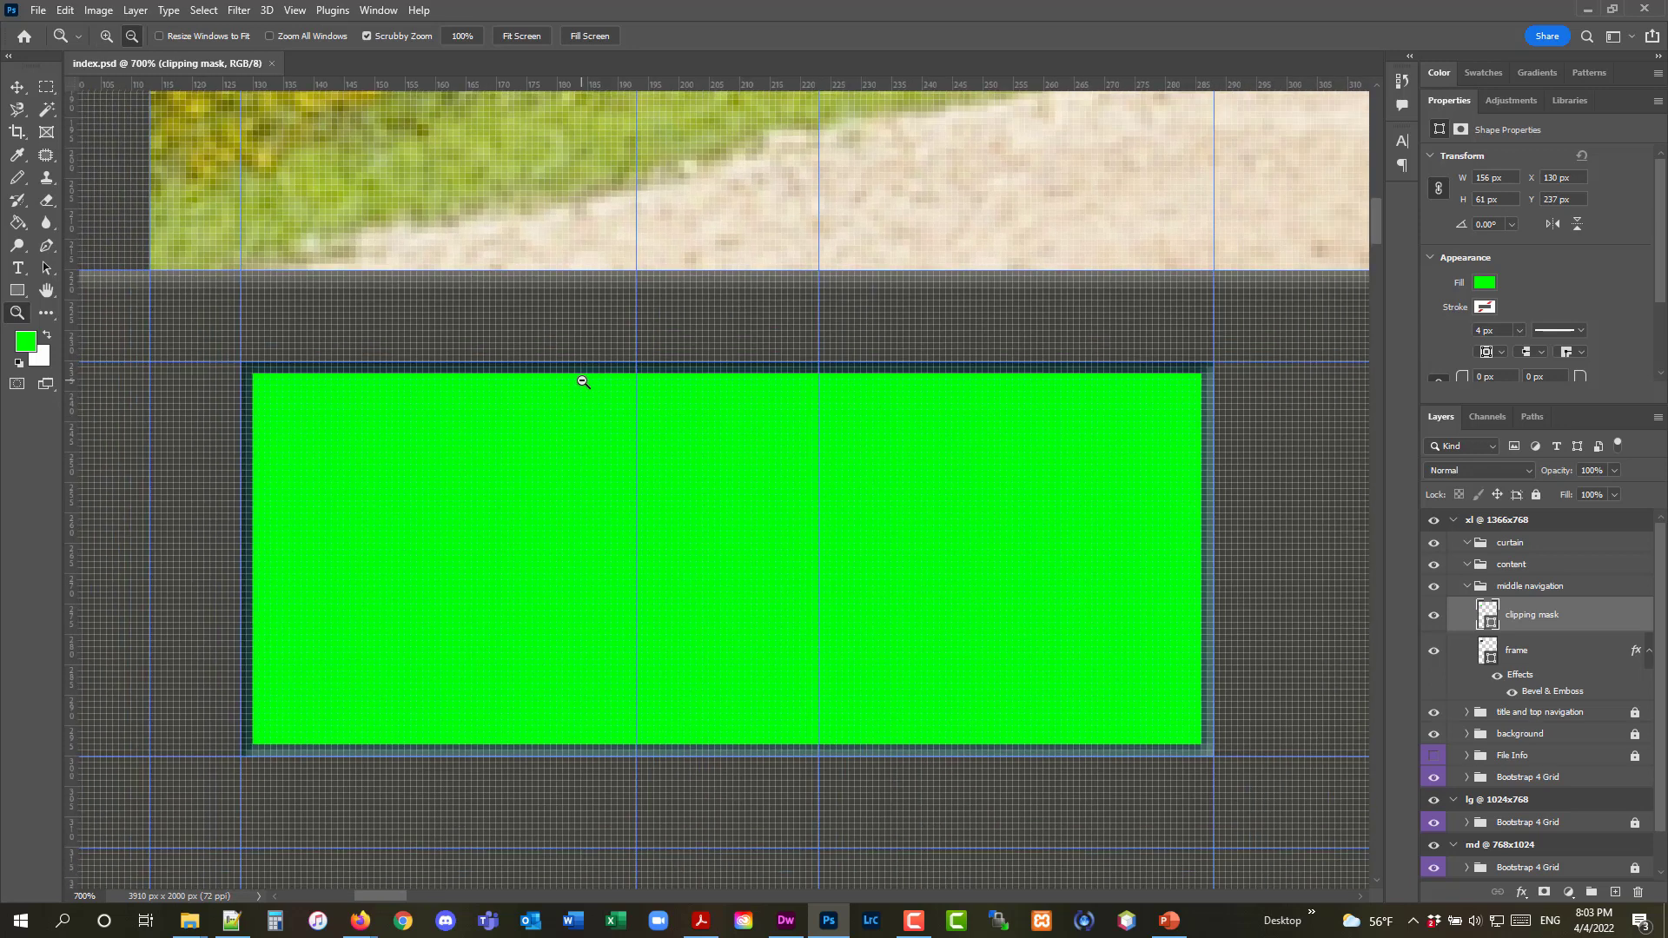
{"action": "left_click", "coordinate": [583, 382], "text": "alt"}
{"action": "left_click", "coordinate": [584, 380], "text": "alt"}
{"action": "left_click", "coordinate": [584, 380], "text": "alt"}
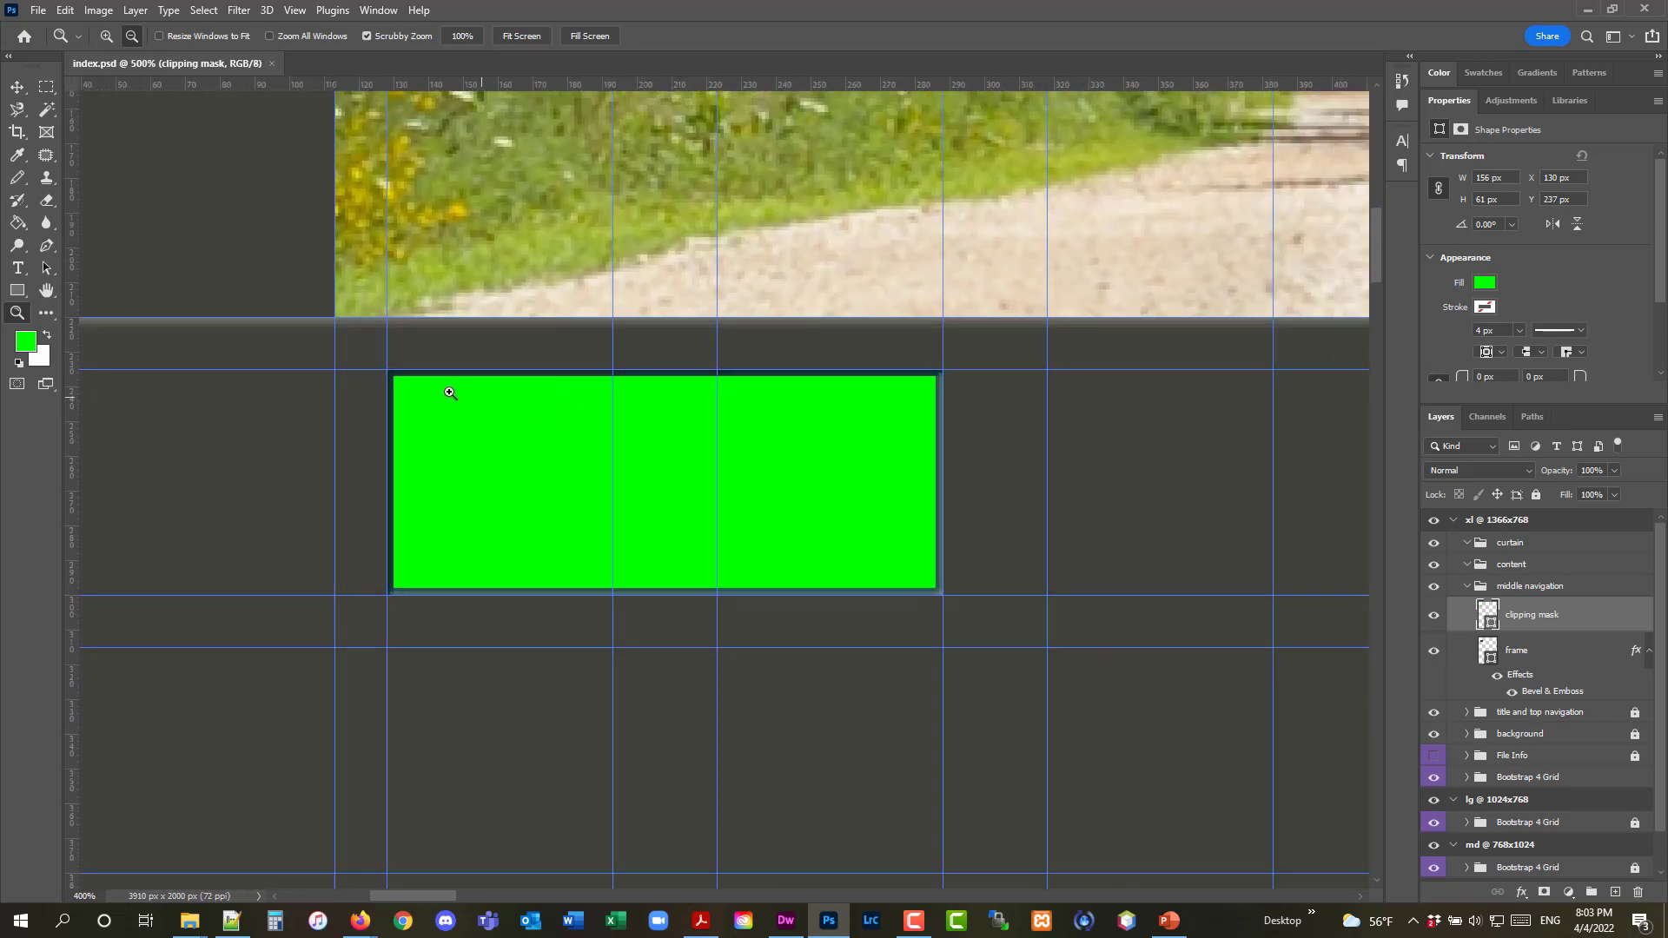
{"action": "left_click", "coordinate": [733, 459], "text": "alt"}
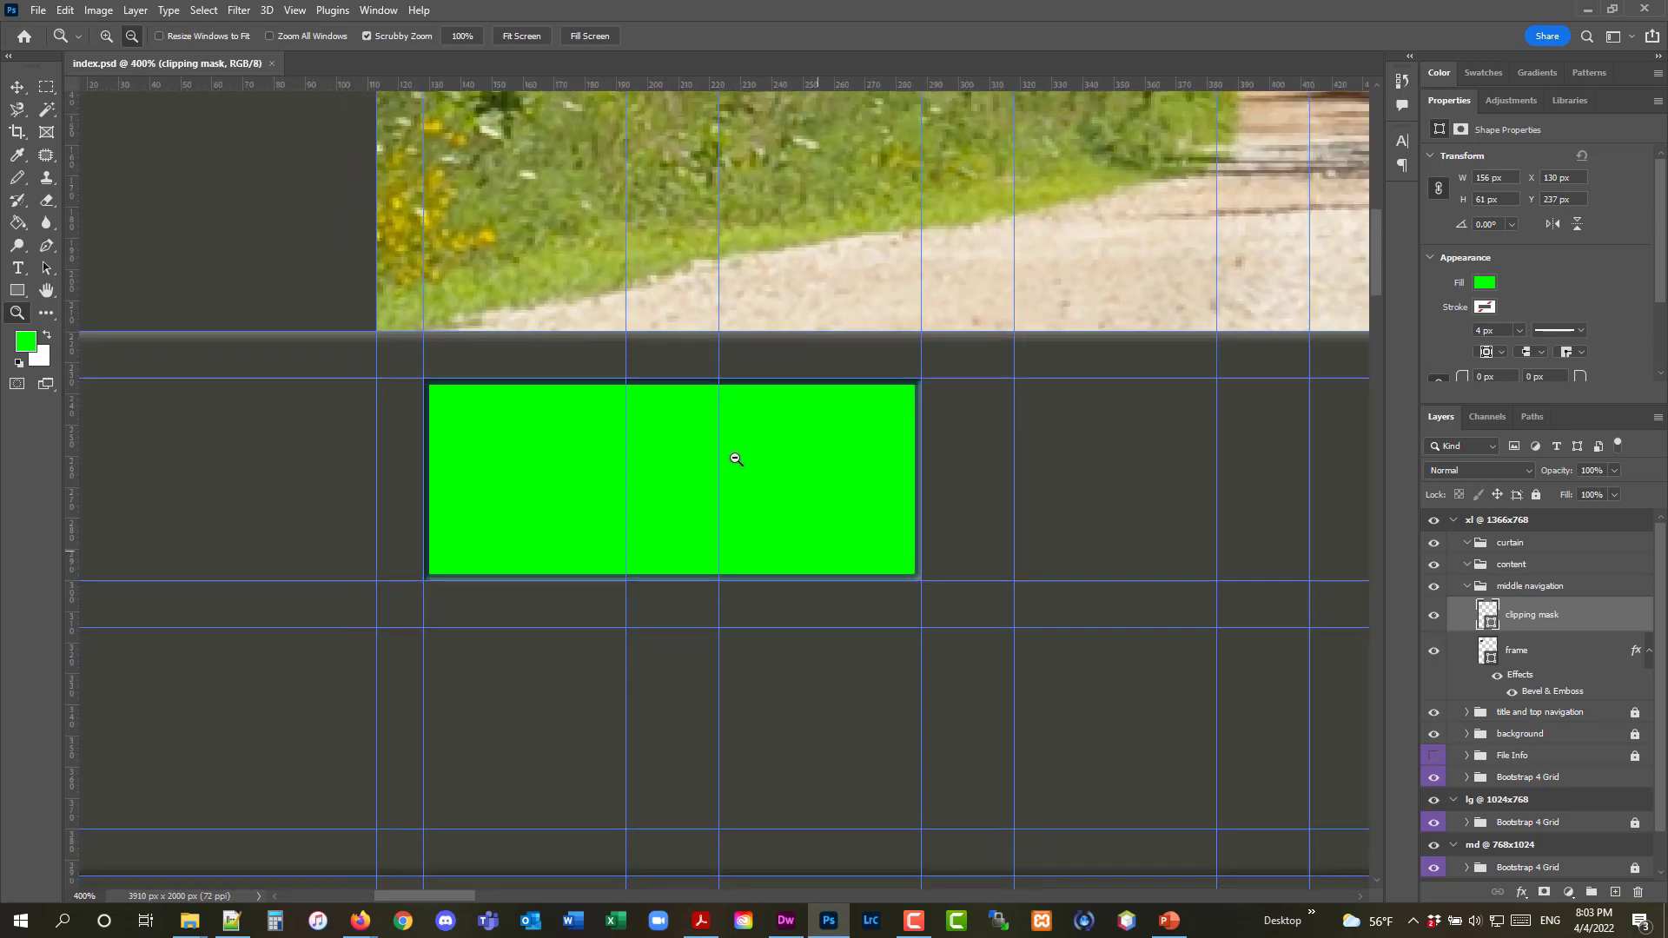
Check the middle navigation layout against church_design_sketch.pdf in Adobe Acrobat and return to index.psd in Photoshop
{"action": "left_click", "coordinate": [735, 459], "text": "alt"}
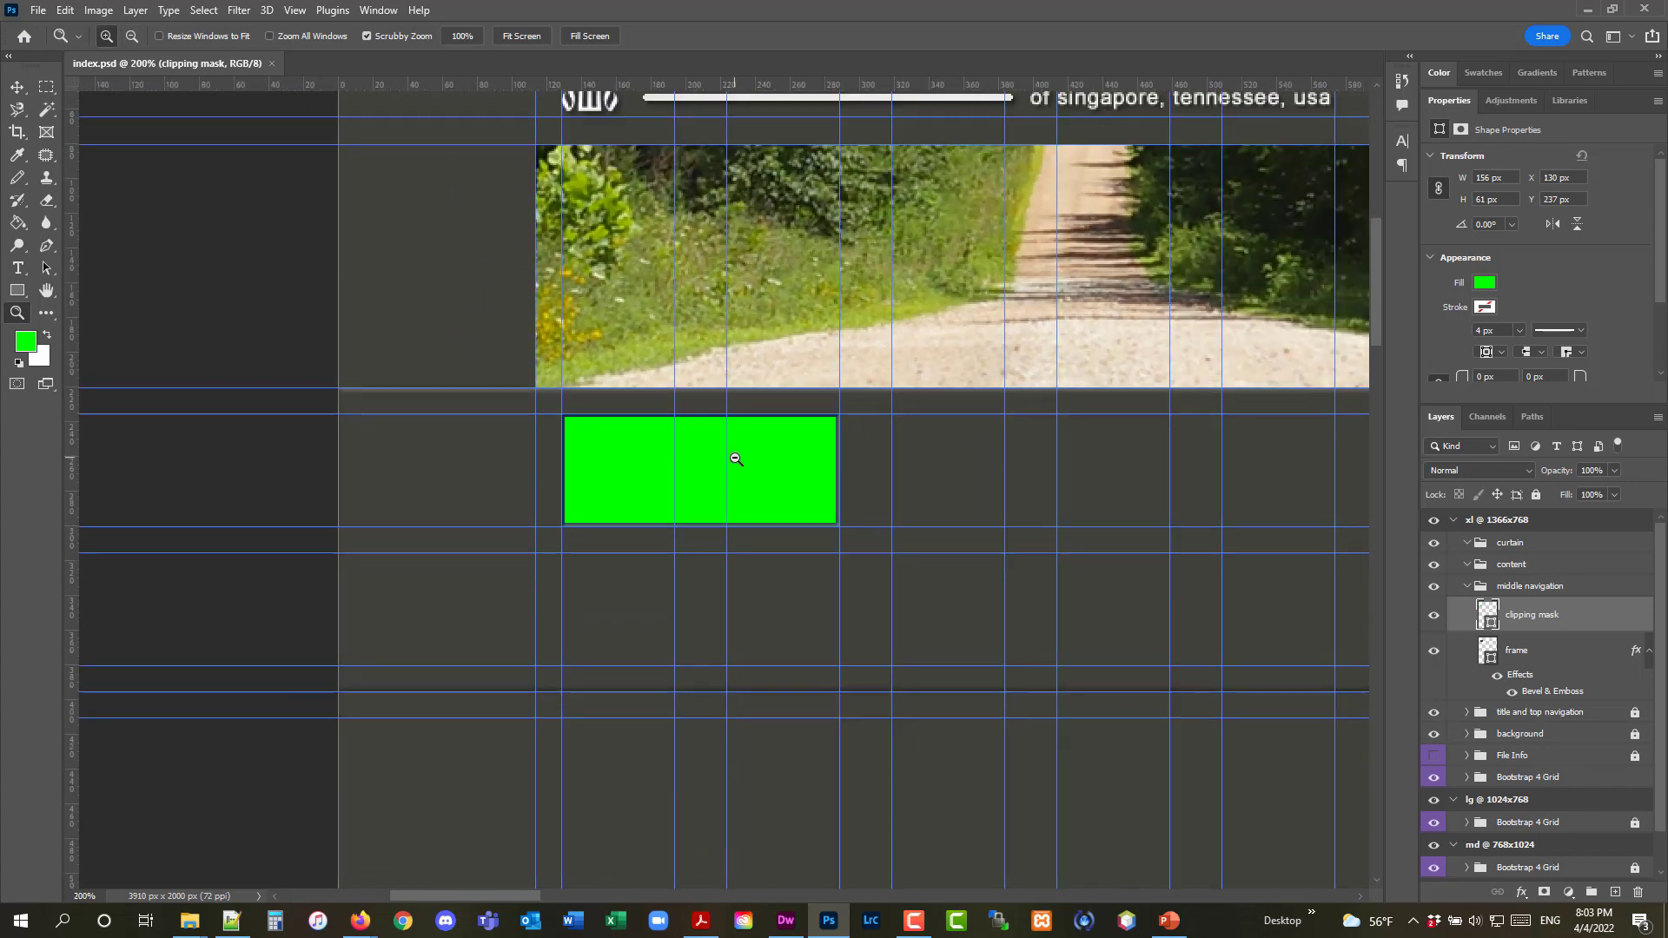
{"action": "scroll", "coordinate": [734, 458], "scroll_direction": "up", "scroll_amount": 1}
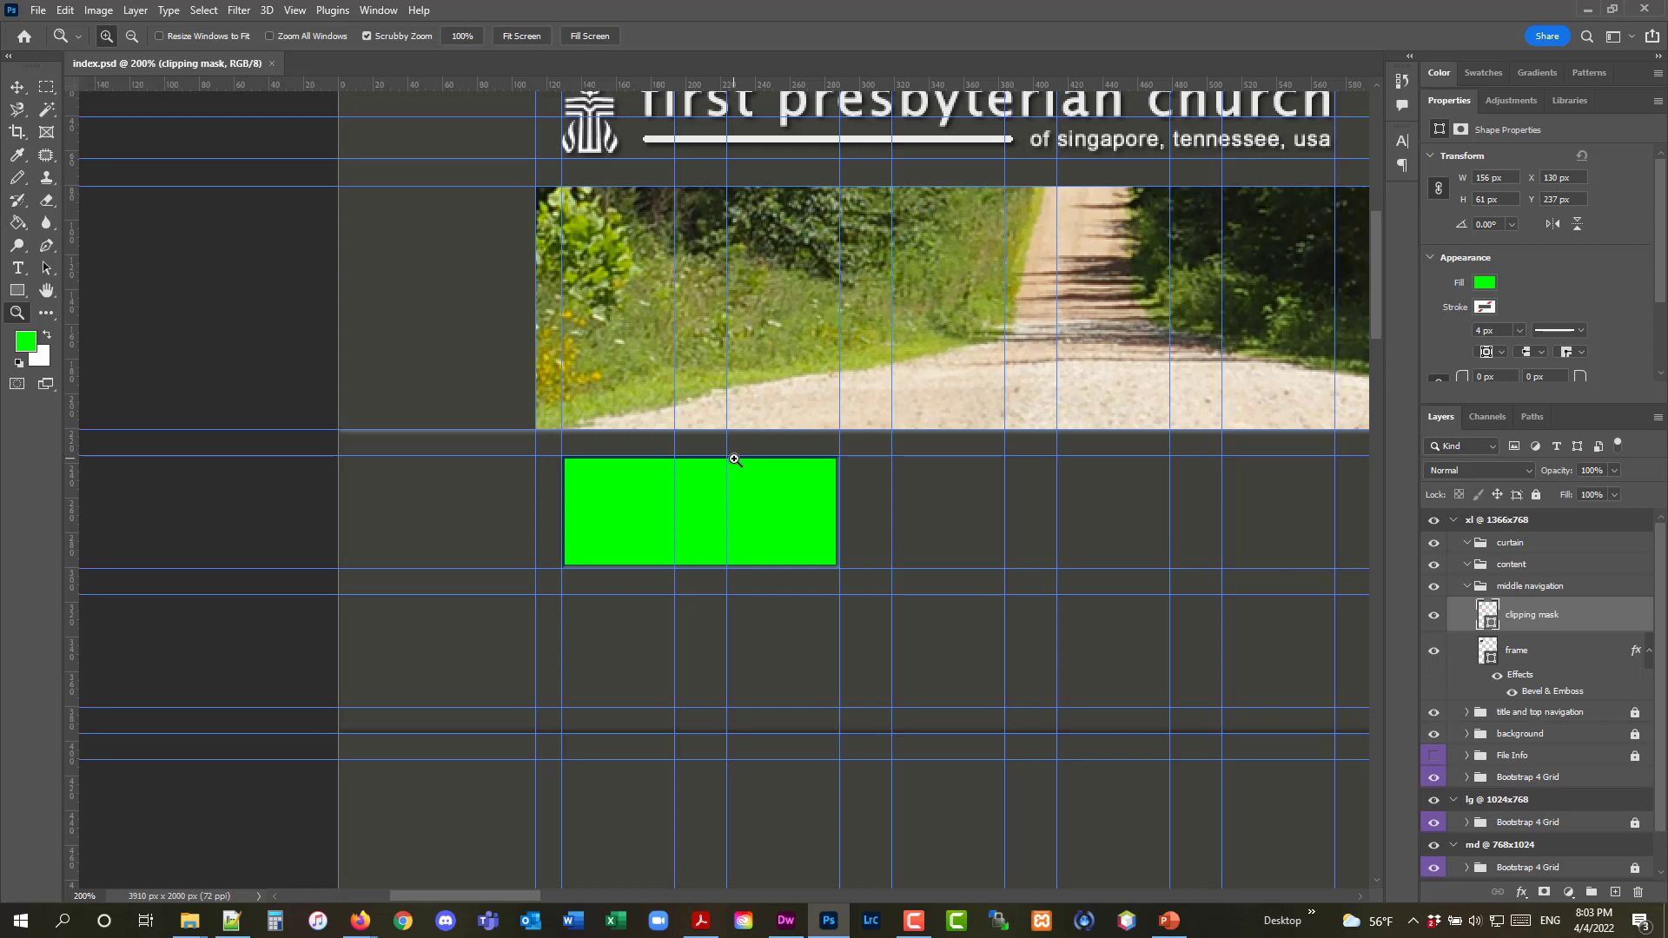
{"action": "left_click", "coordinate": [734, 460], "text": "alt"}
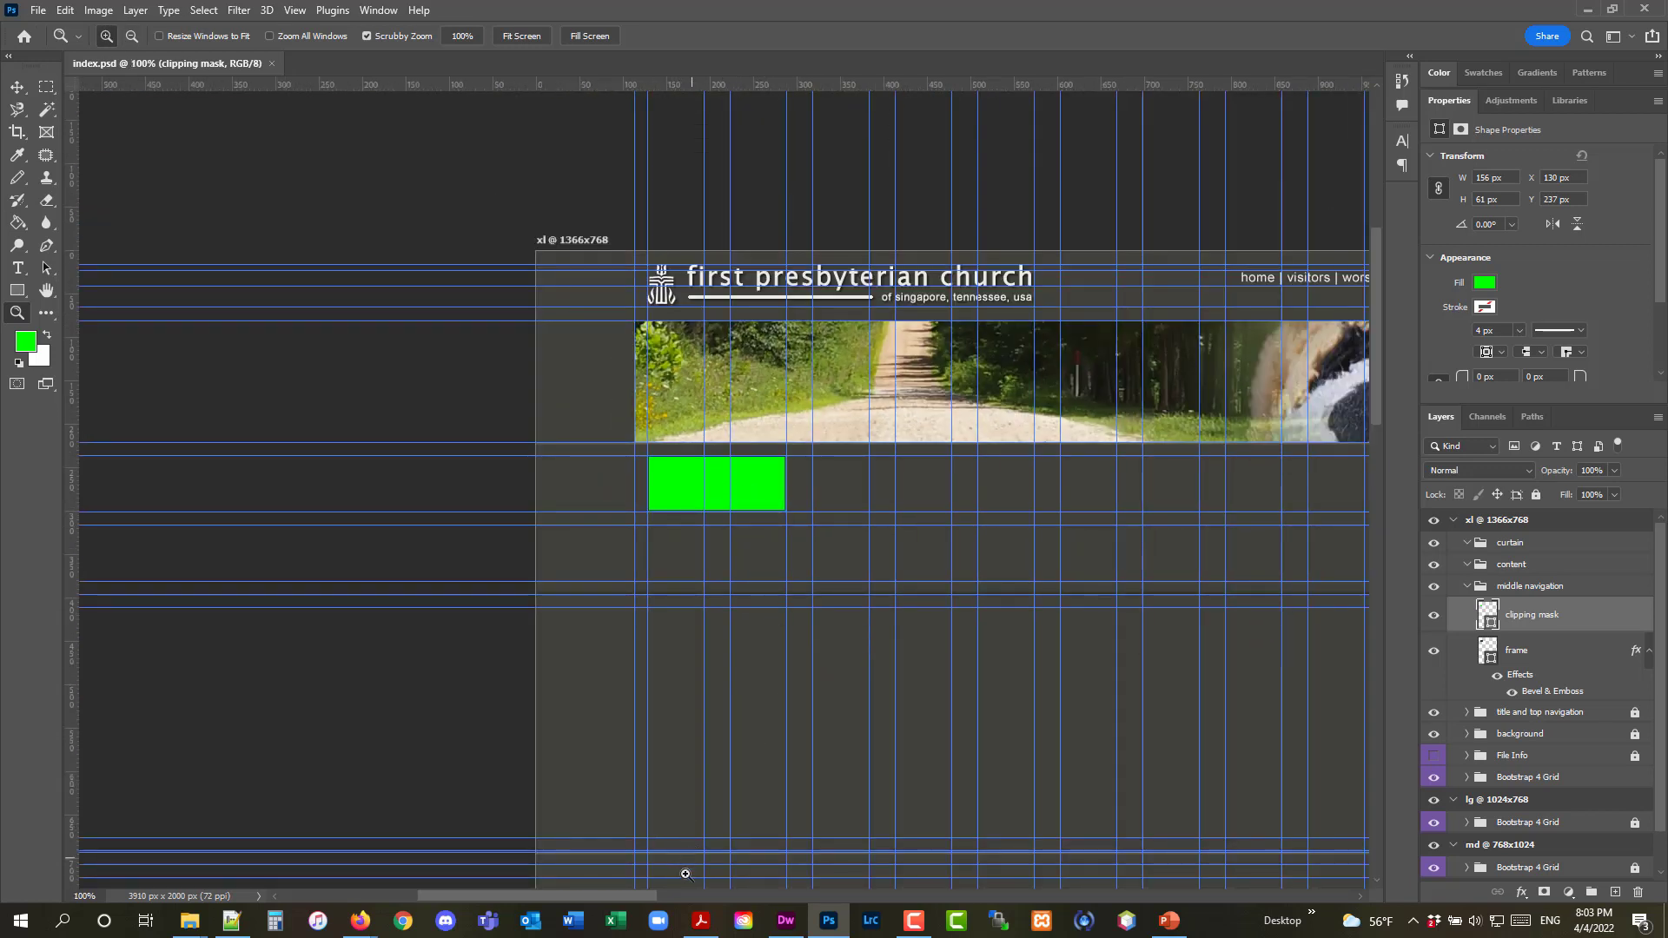
{"action": "scroll", "coordinate": [647, 883], "scroll_direction": "right", "scroll_amount": 5}
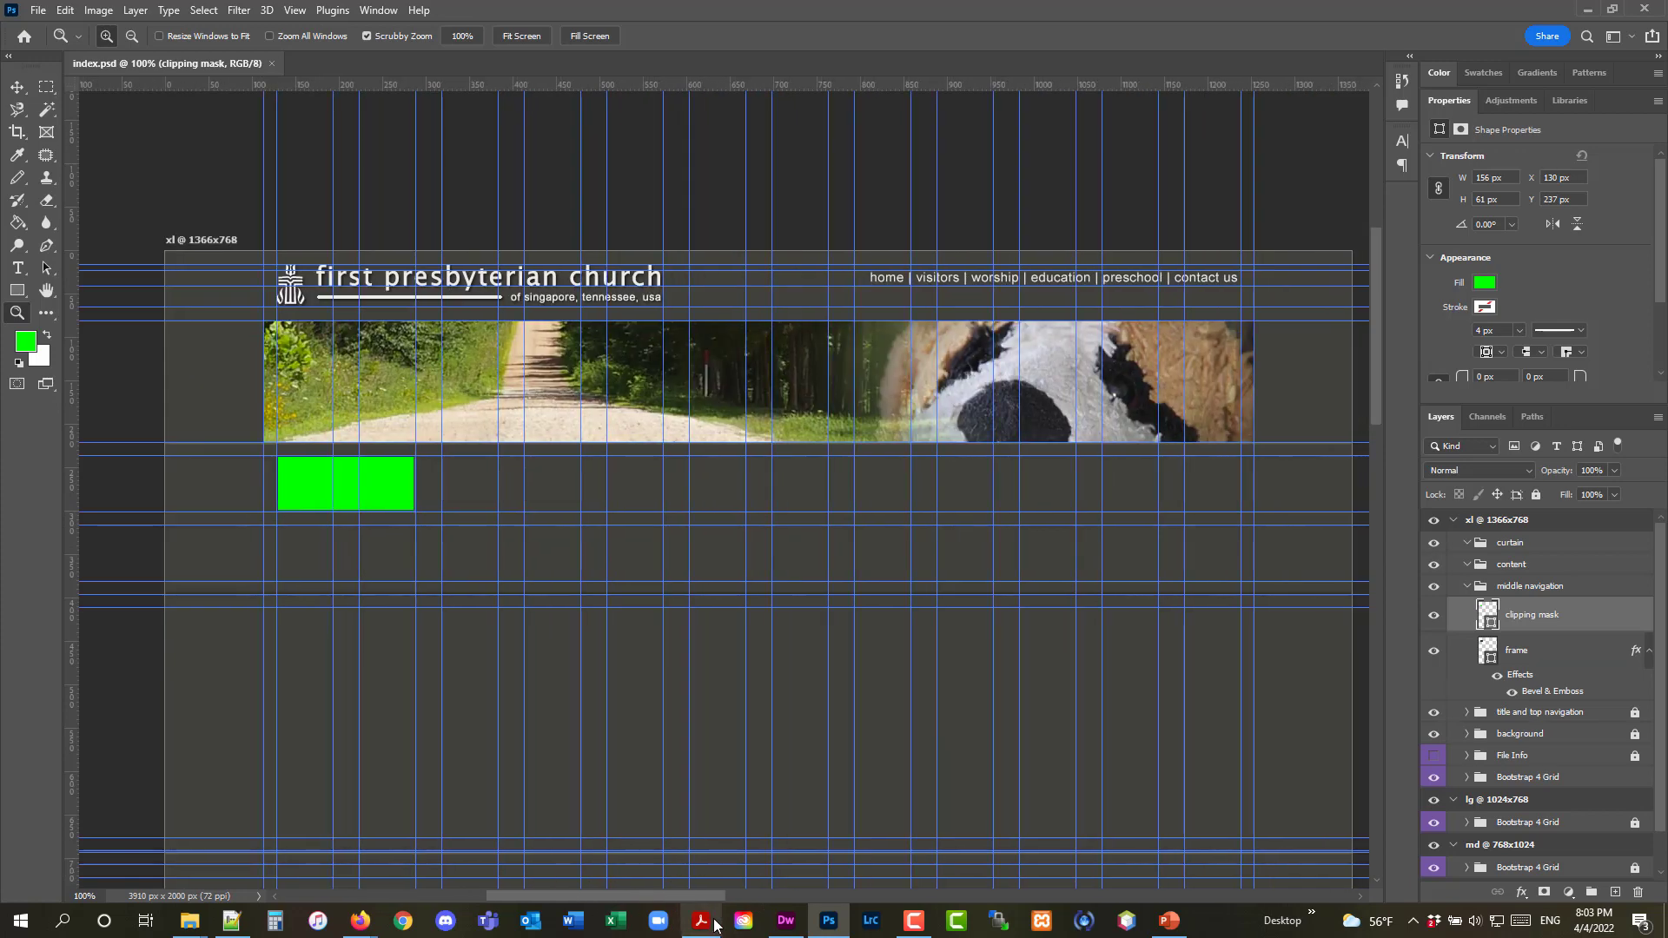
{"action": "left_click", "coordinate": [700, 920]}
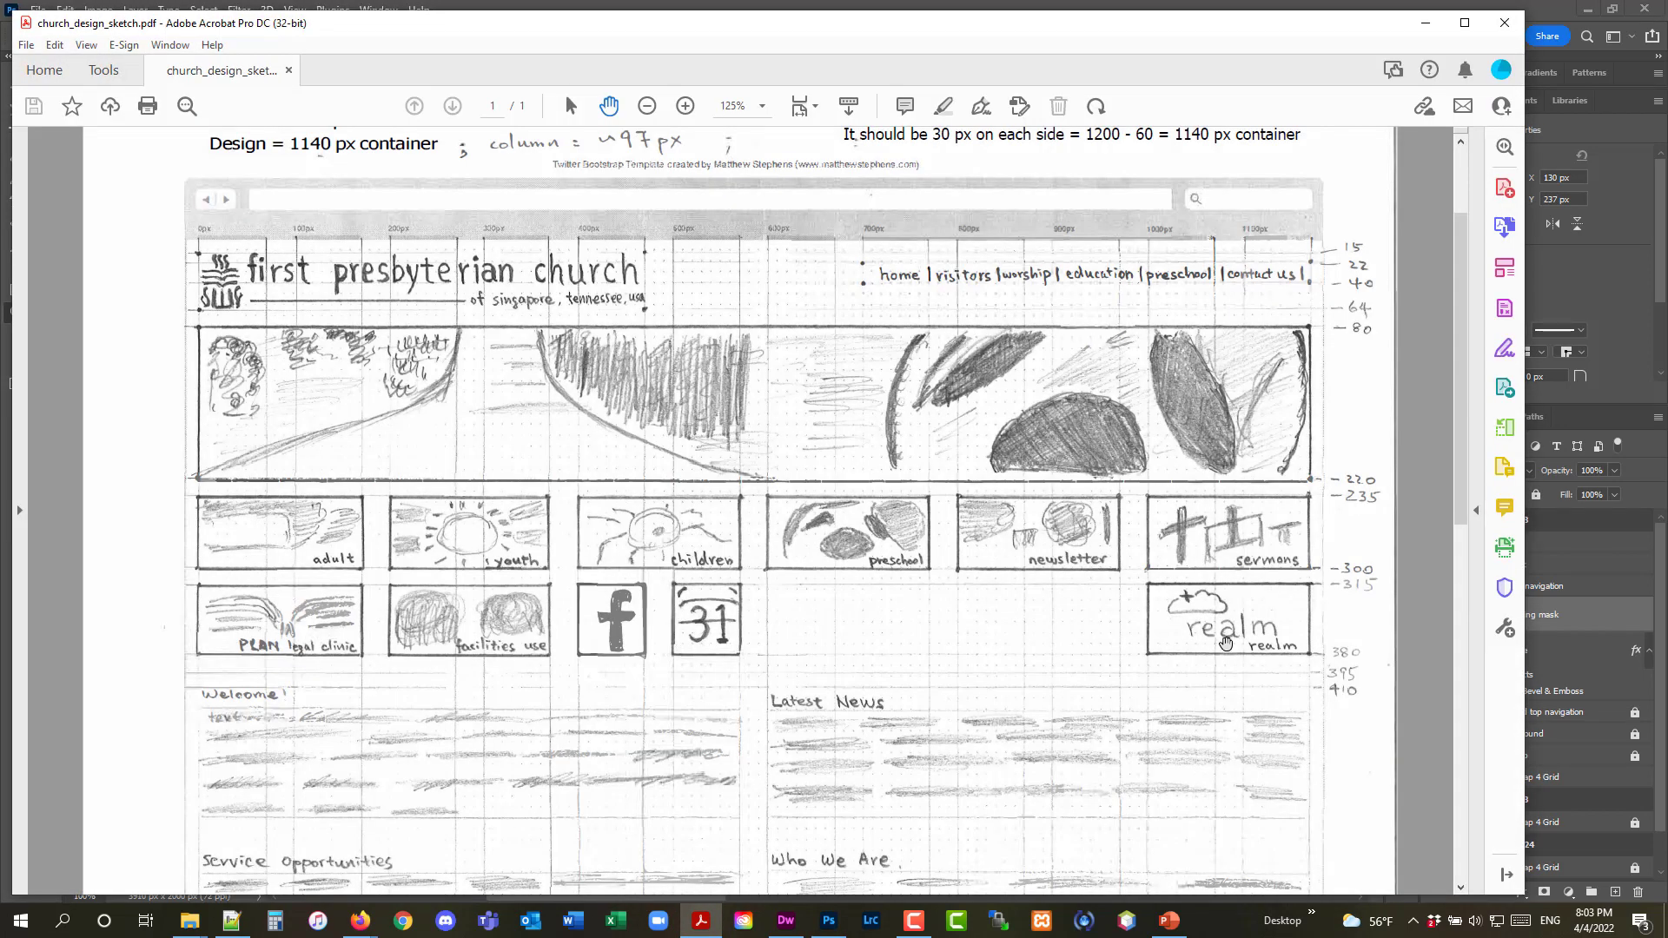
{"action": "left_click", "coordinate": [1438, 19]}
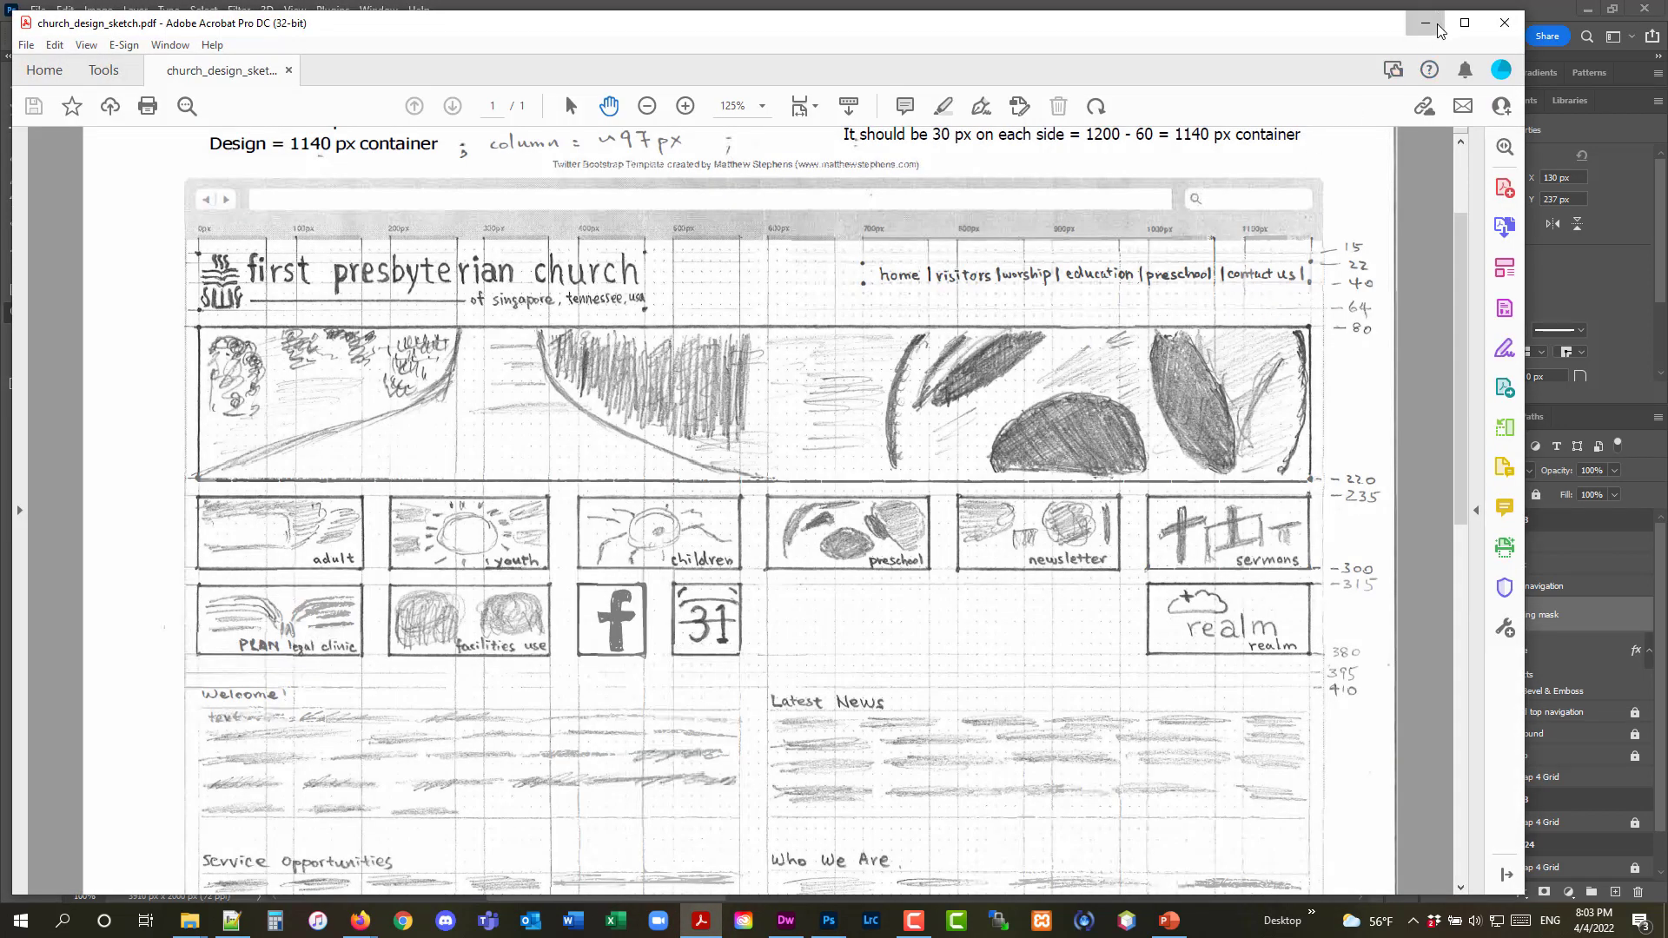